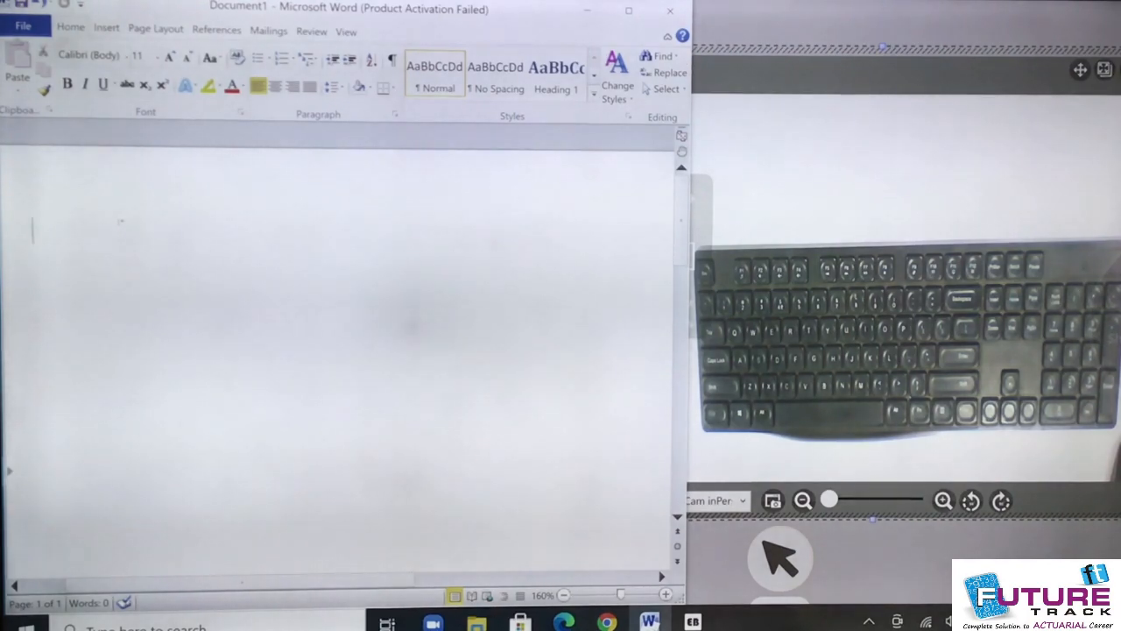
Write "Equation editor" on the first line and insert an empty equation after it.
{"action": "type", "text": "e"}
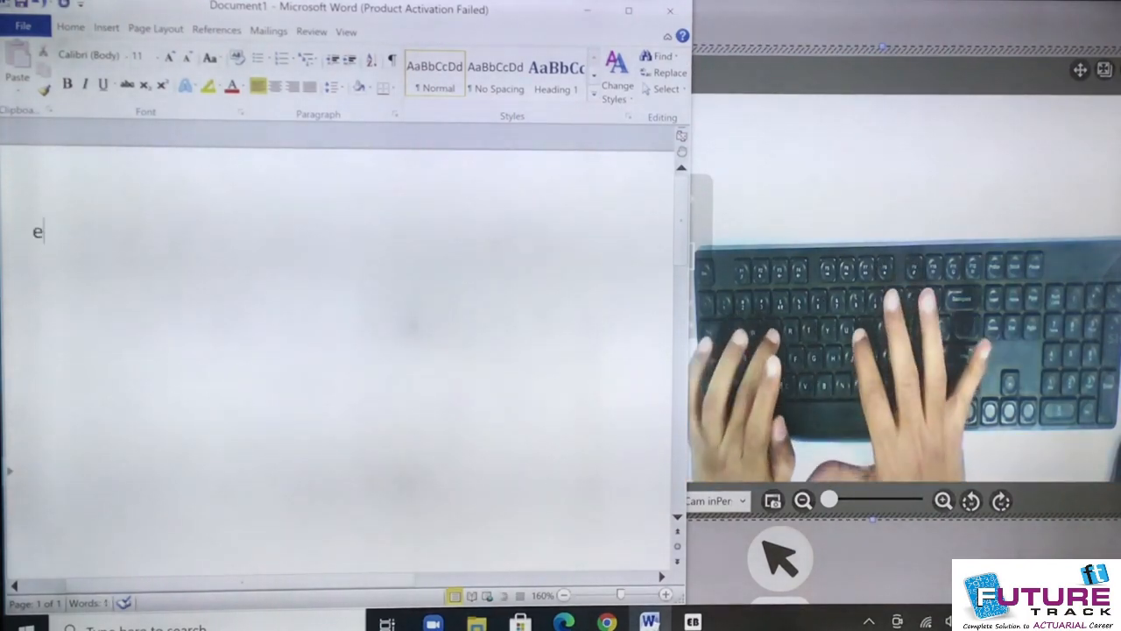
{"action": "type", "text": "quation ed"}
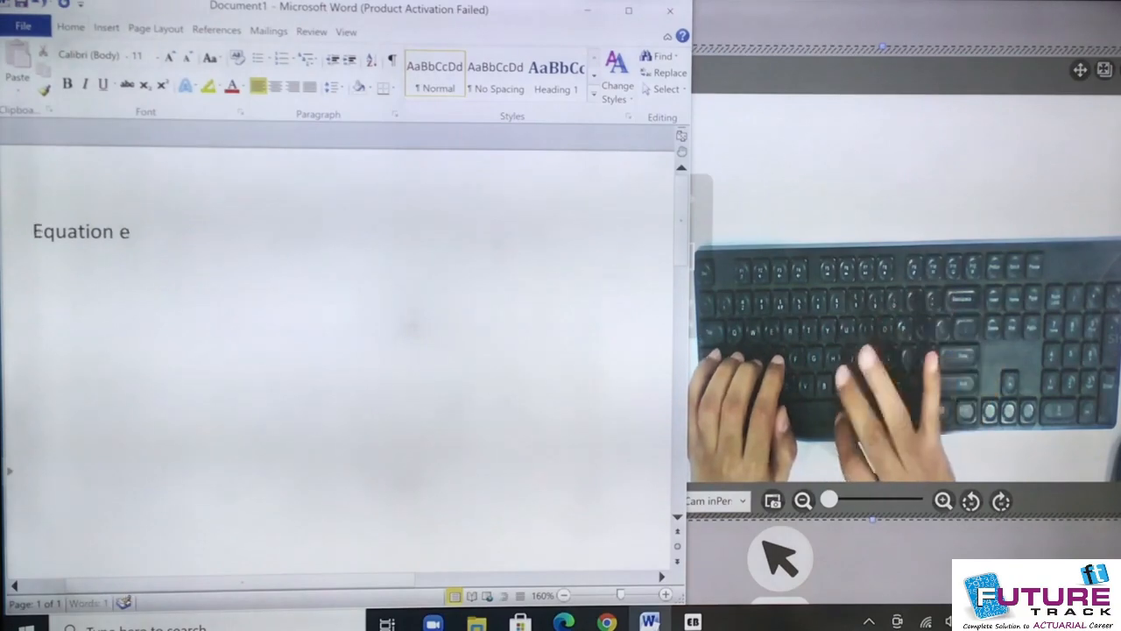
{"action": "type", "text": "itor"}
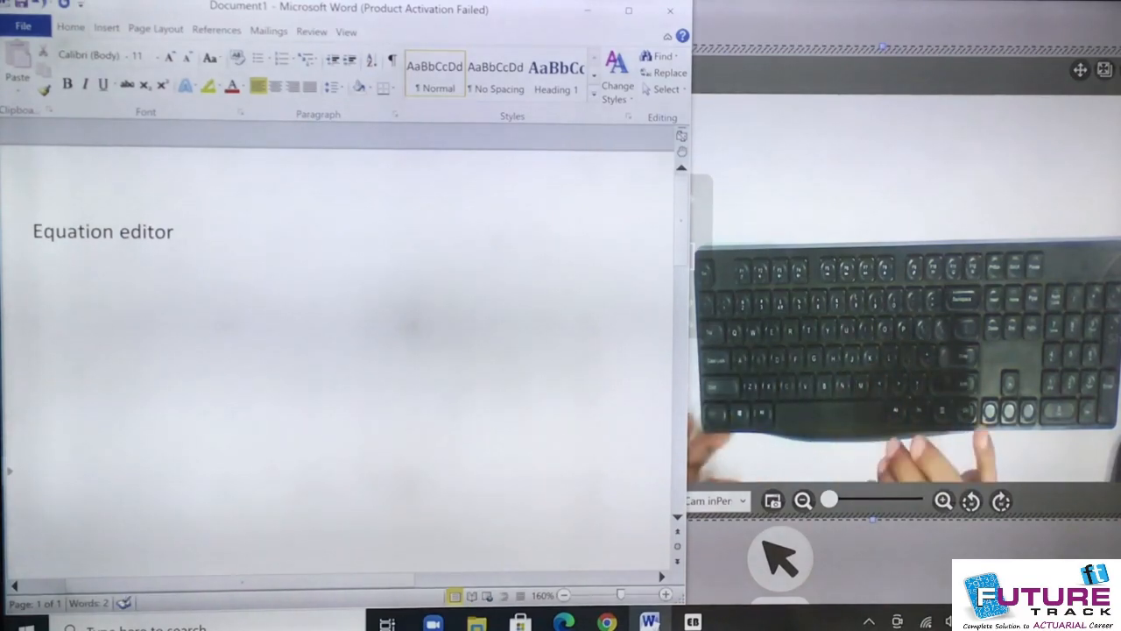
{"action": "key", "text": "alt+equal"}
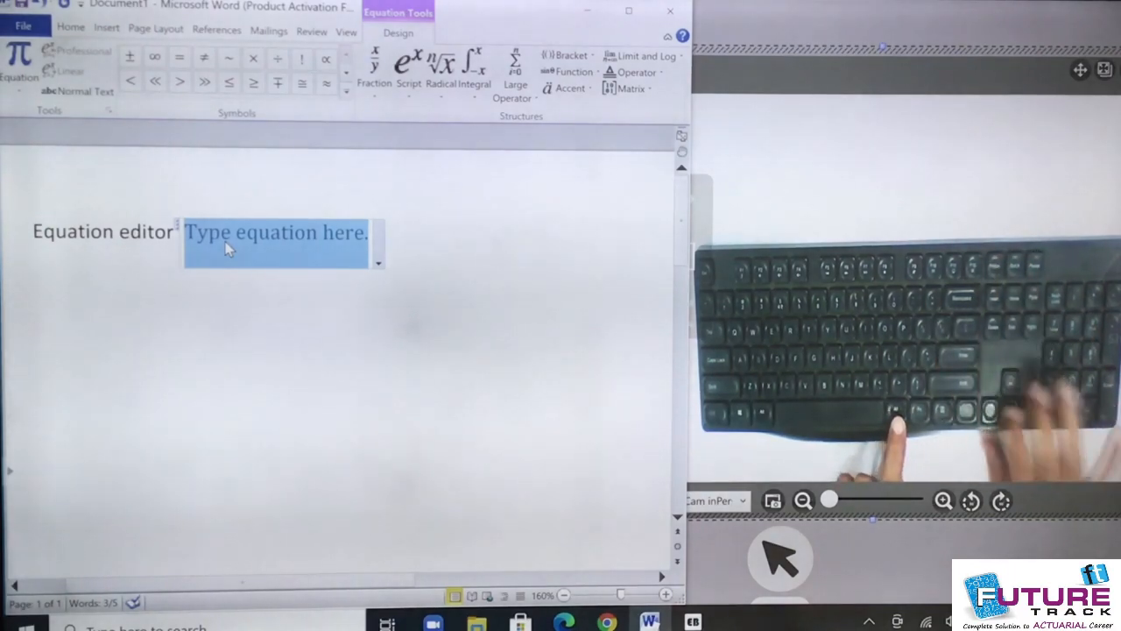
Insert a second empty equation on a new line and align it left.
{"action": "key", "text": "Right"}
{"action": "key", "text": "Return"}
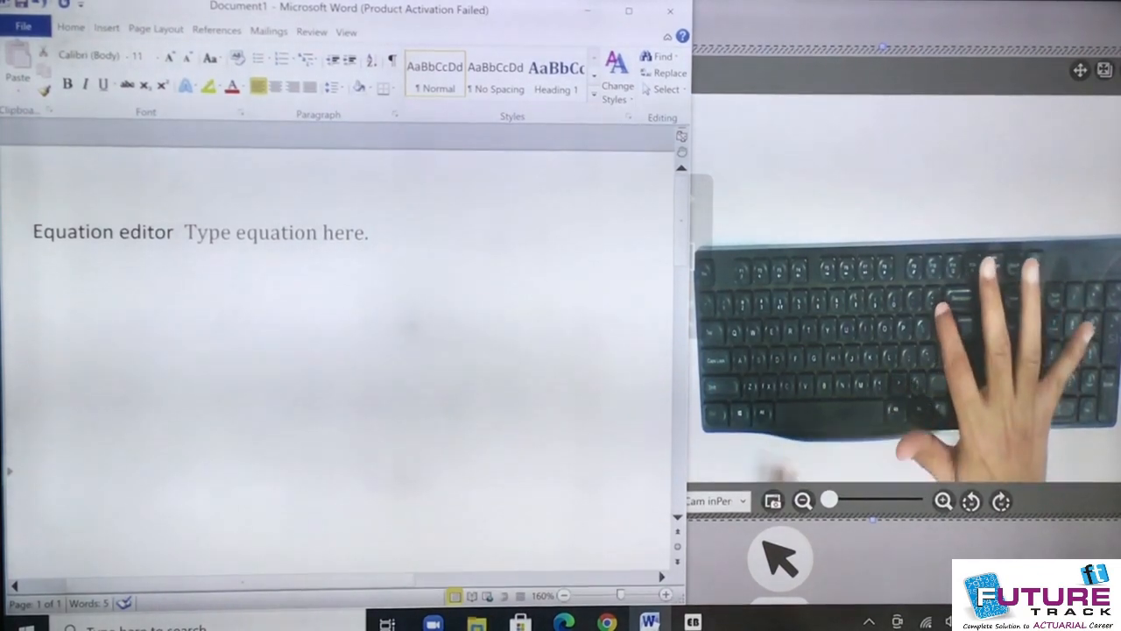
{"action": "key", "text": "alt"}
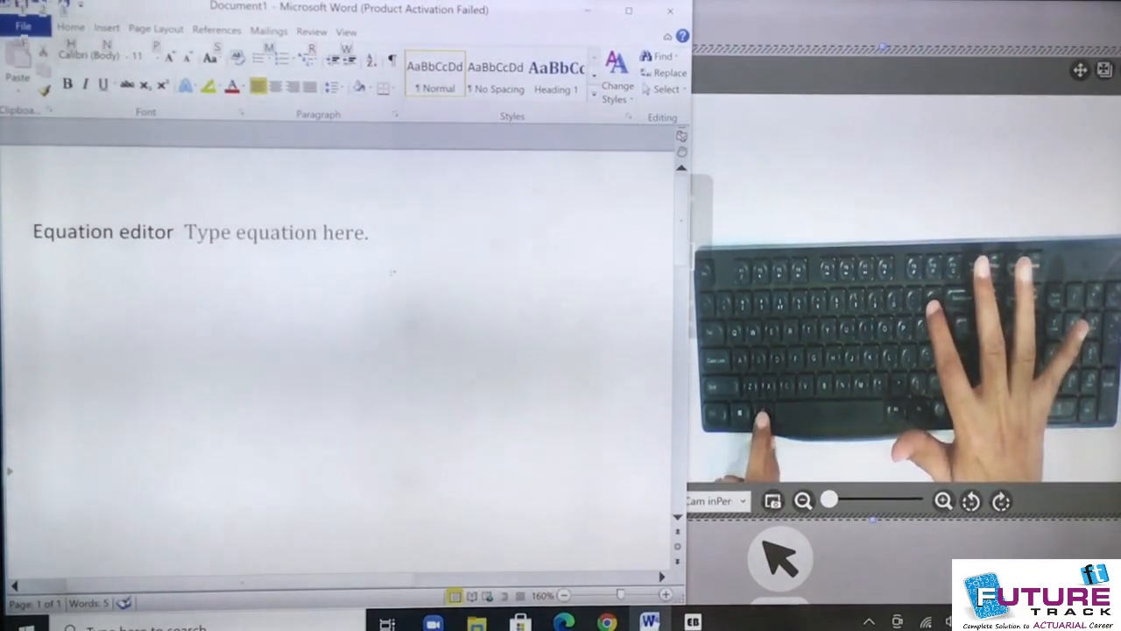
{"action": "key", "text": "alt+equal"}
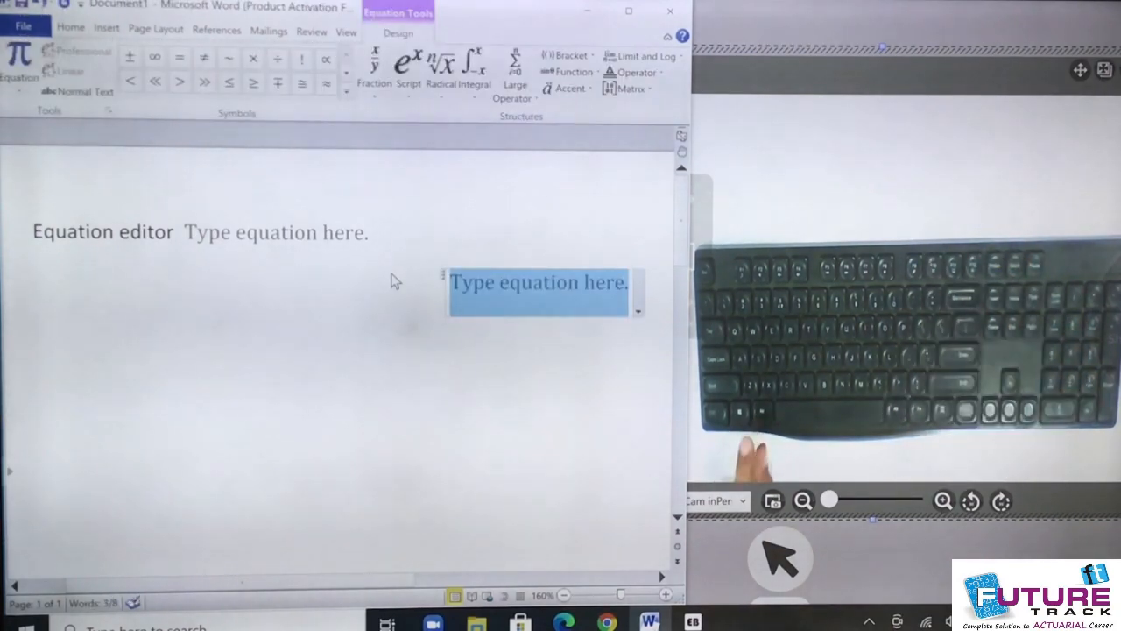
{"action": "left_click", "coordinate": [66, 28]}
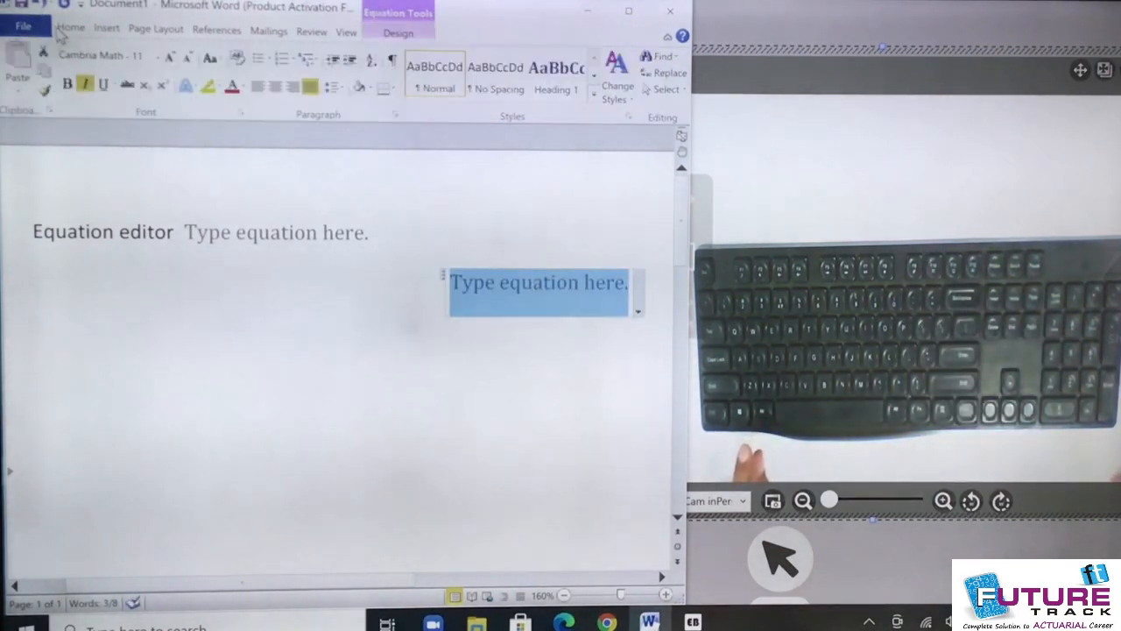
{"action": "left_click", "coordinate": [256, 89]}
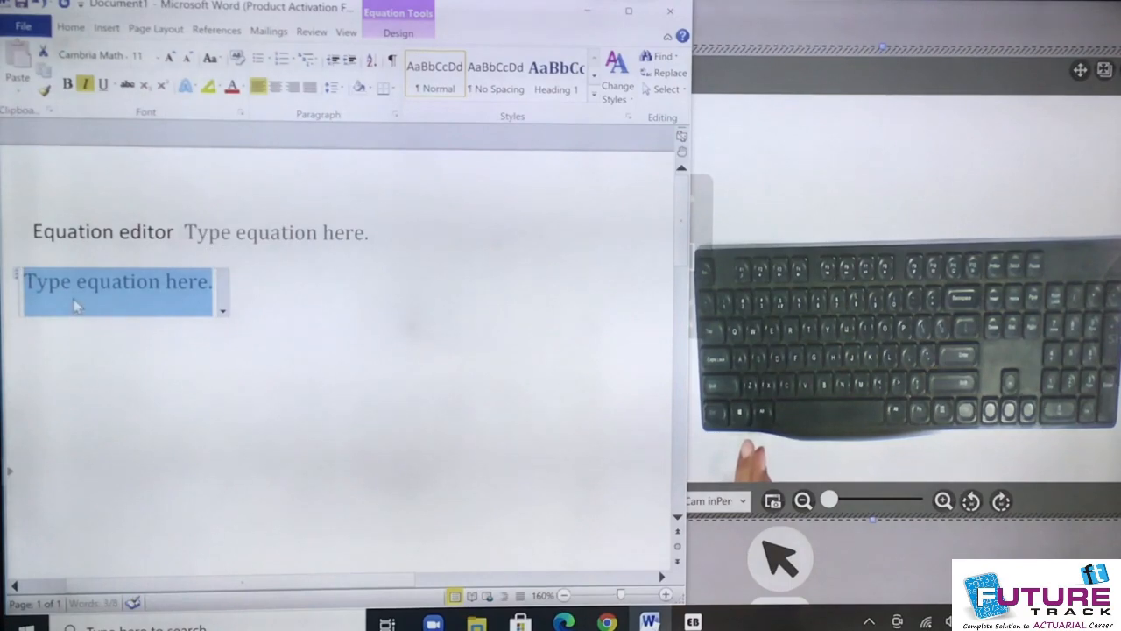
Enter the stacked fraction 2/3 in the equation beside "Equation editor".
{"action": "left_click", "coordinate": [265, 239]}
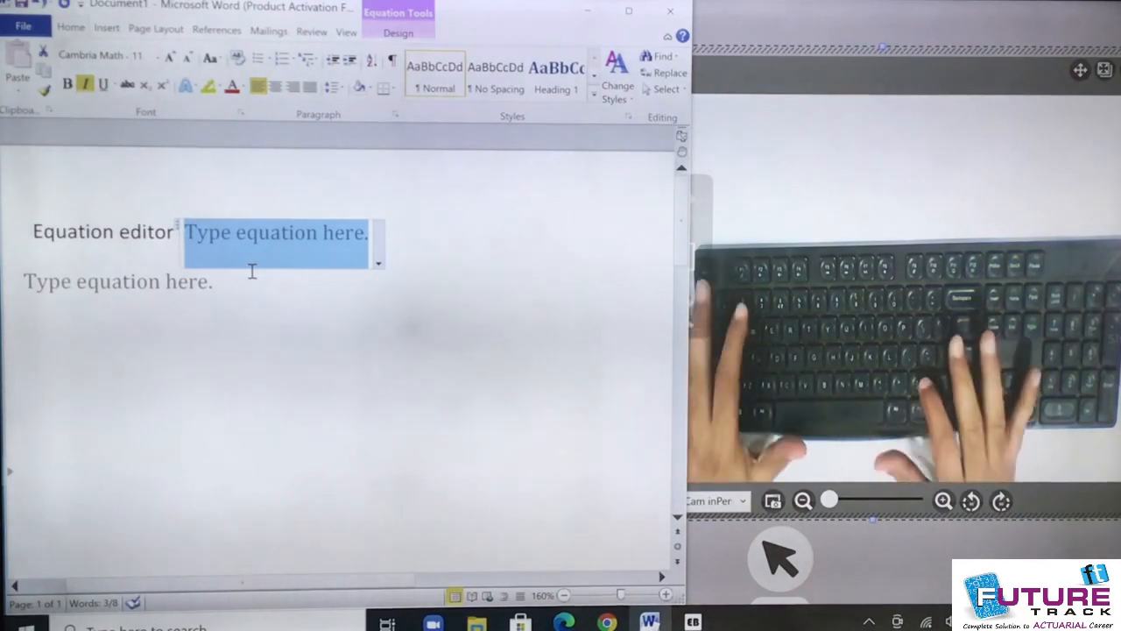
{"action": "type", "text": "2/"}
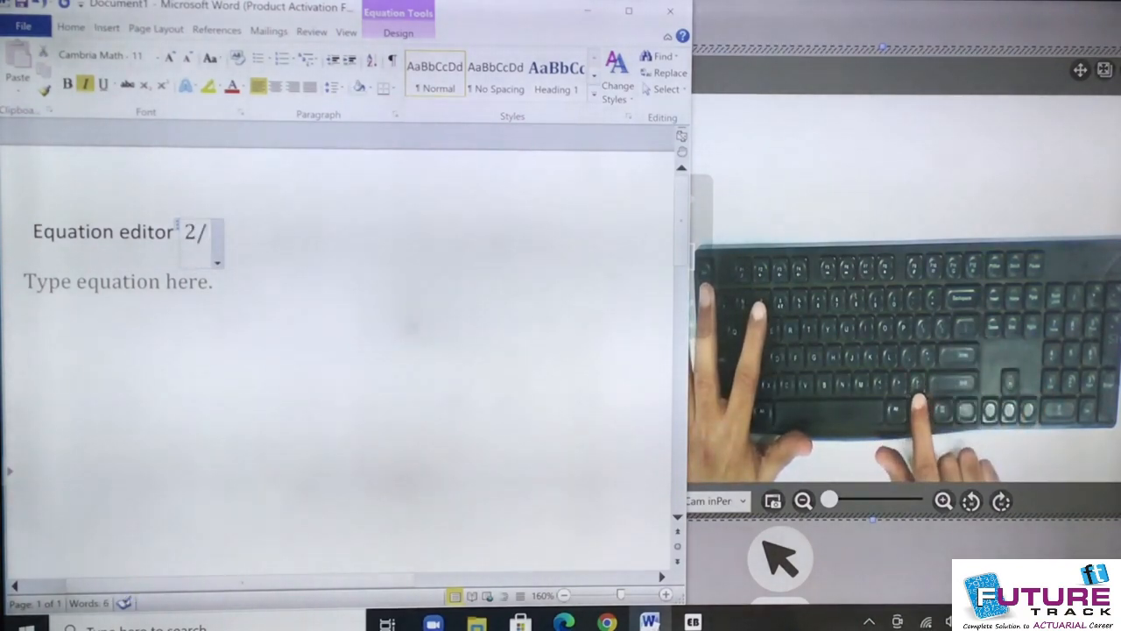
{"action": "type", "text": "3"}
{"action": "key", "text": "space"}
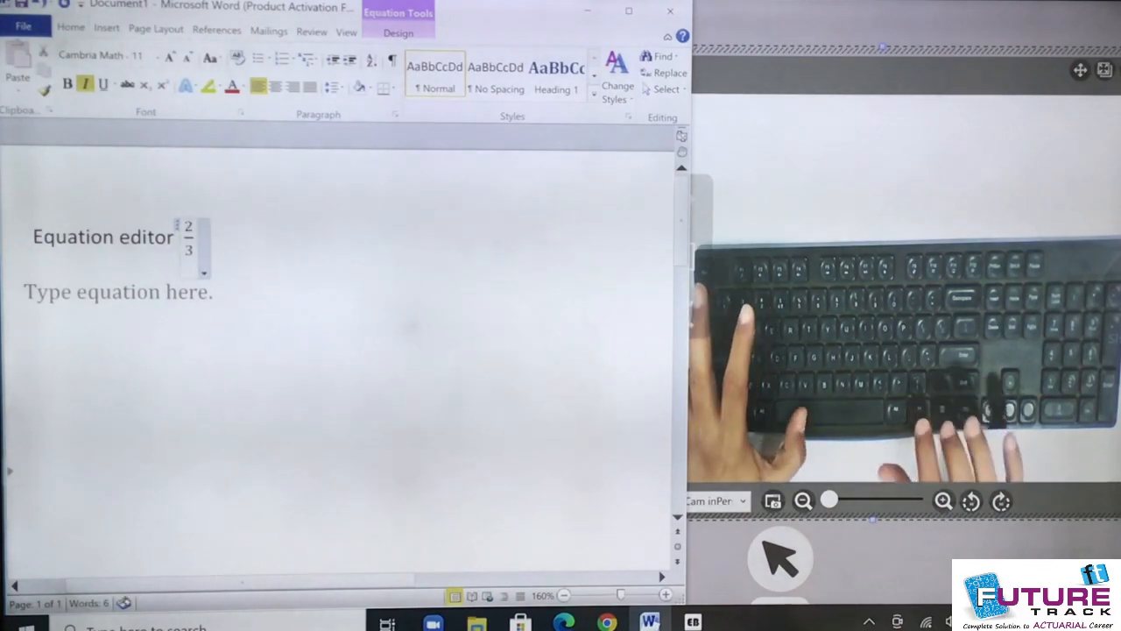
{"action": "key", "text": "Right"}
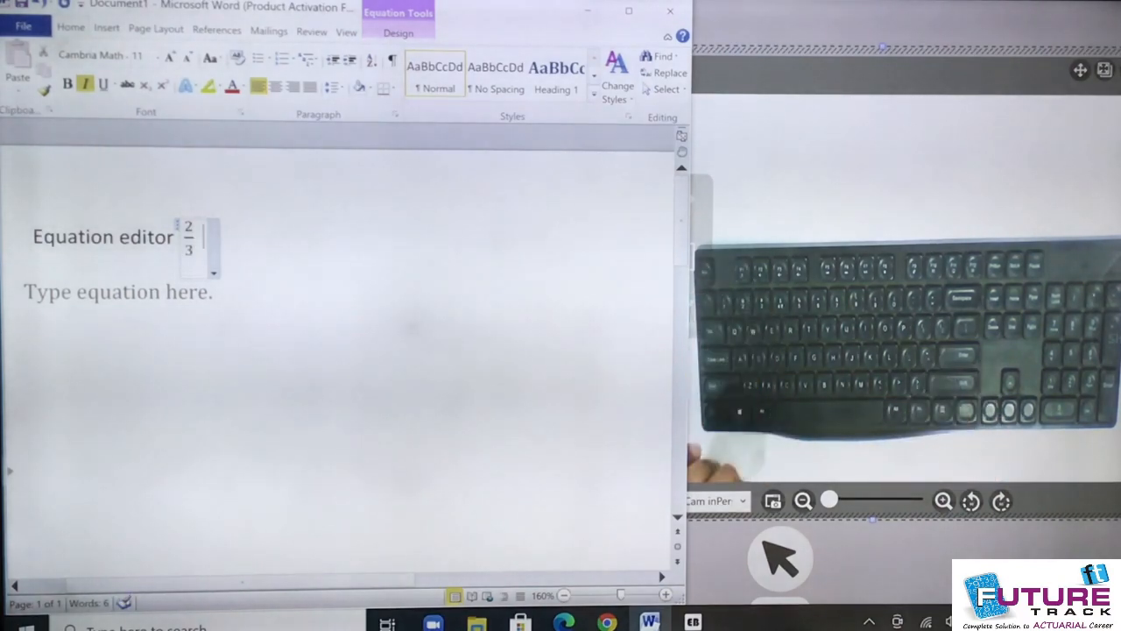
{"action": "type", "text": "e"}
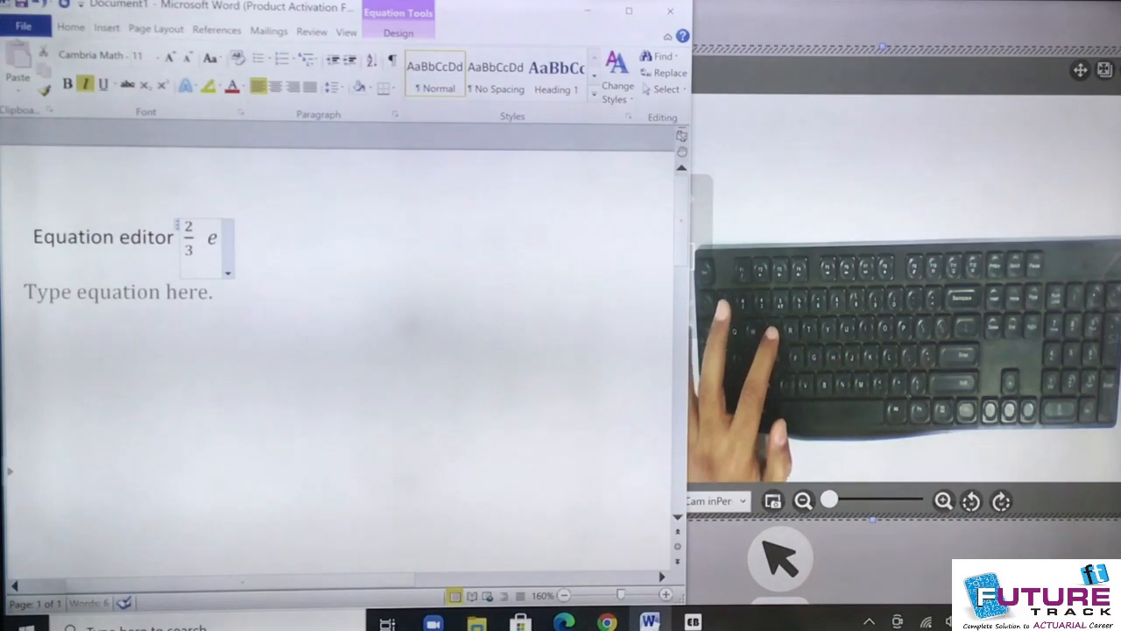
{"action": "key", "text": "BackSpace"}
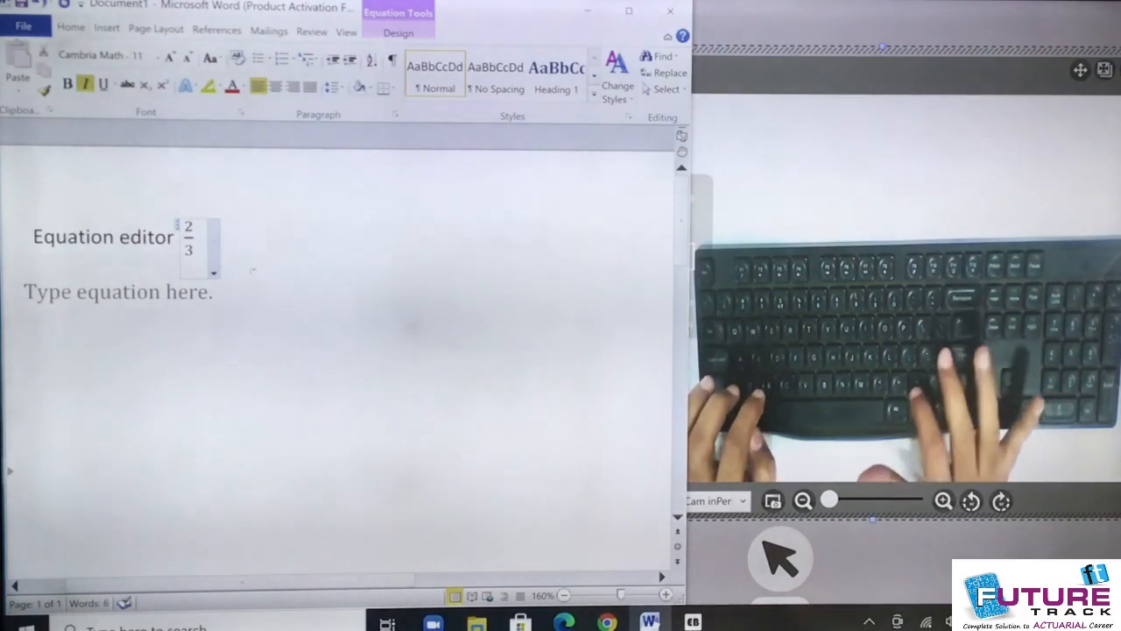
Append x squared and e to the power x after the fraction, each preceded by a comma.
{"action": "type", "text": ", x"}
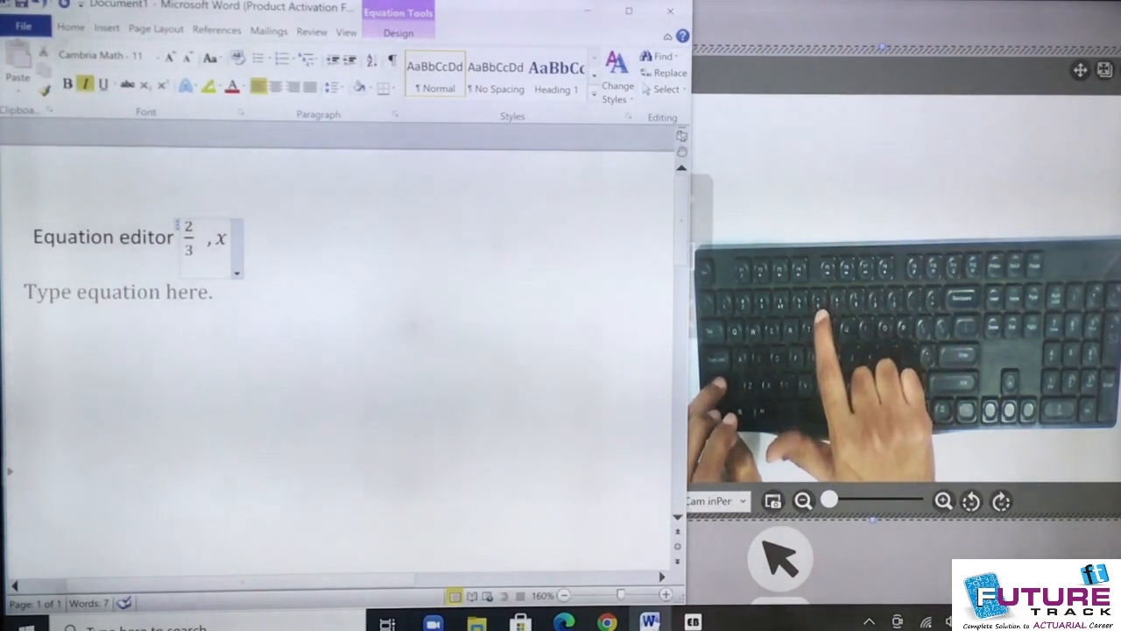
{"action": "type", "text": "^"}
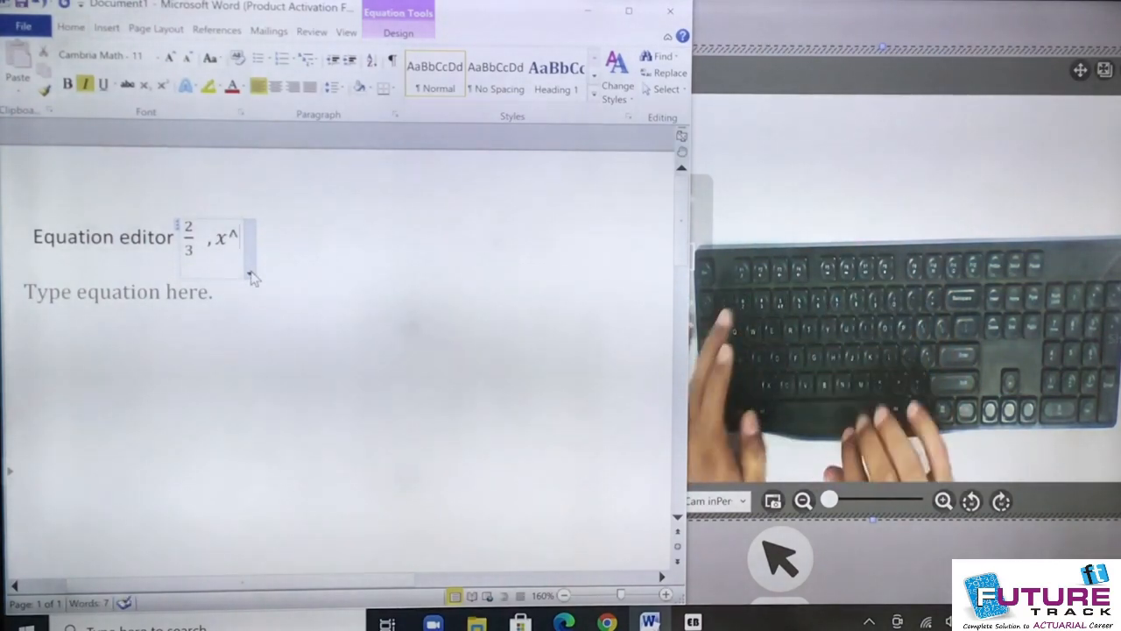
{"action": "type", "text": "2"}
{"action": "key", "text": "space"}
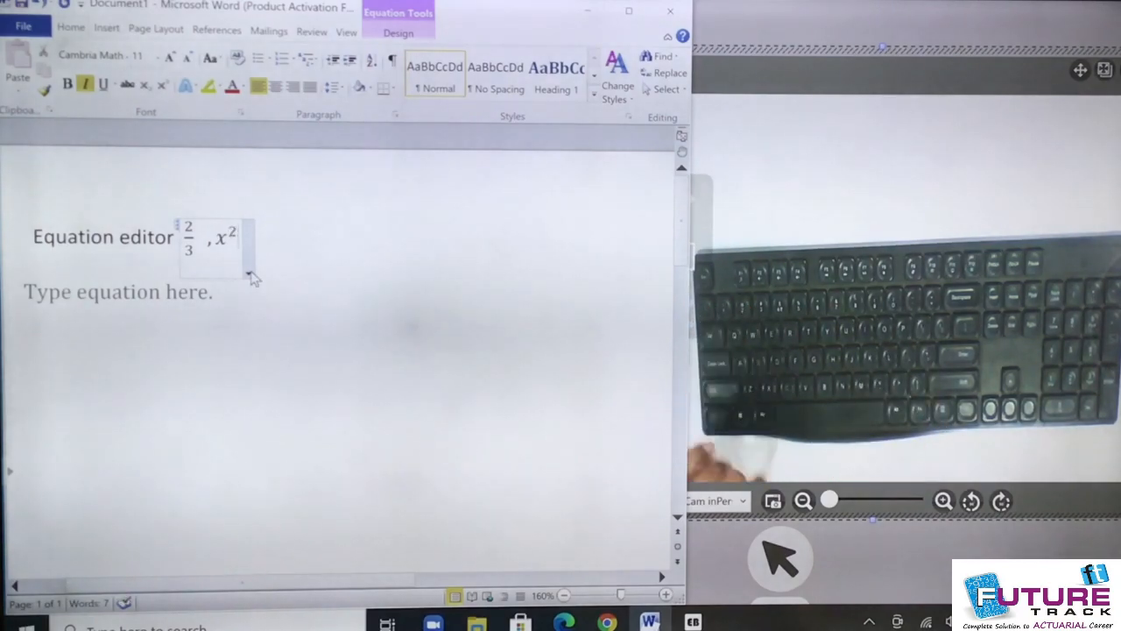
{"action": "type", "text": ","}
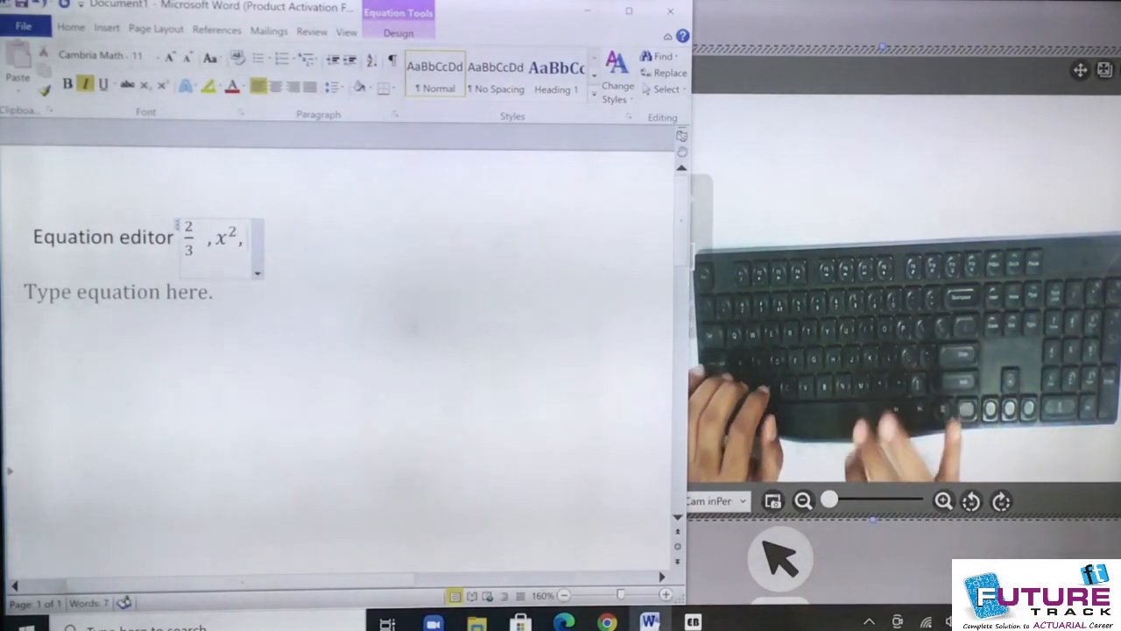
{"action": "type", "text": "e^"}
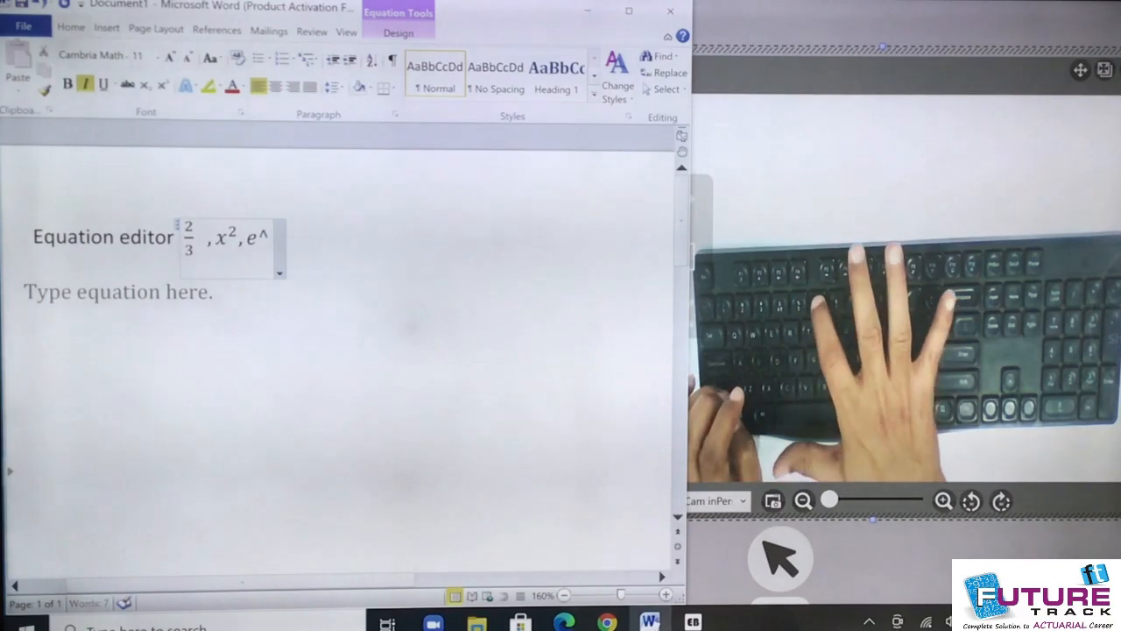
{"action": "type", "text": "x"}
{"action": "key", "text": "space"}
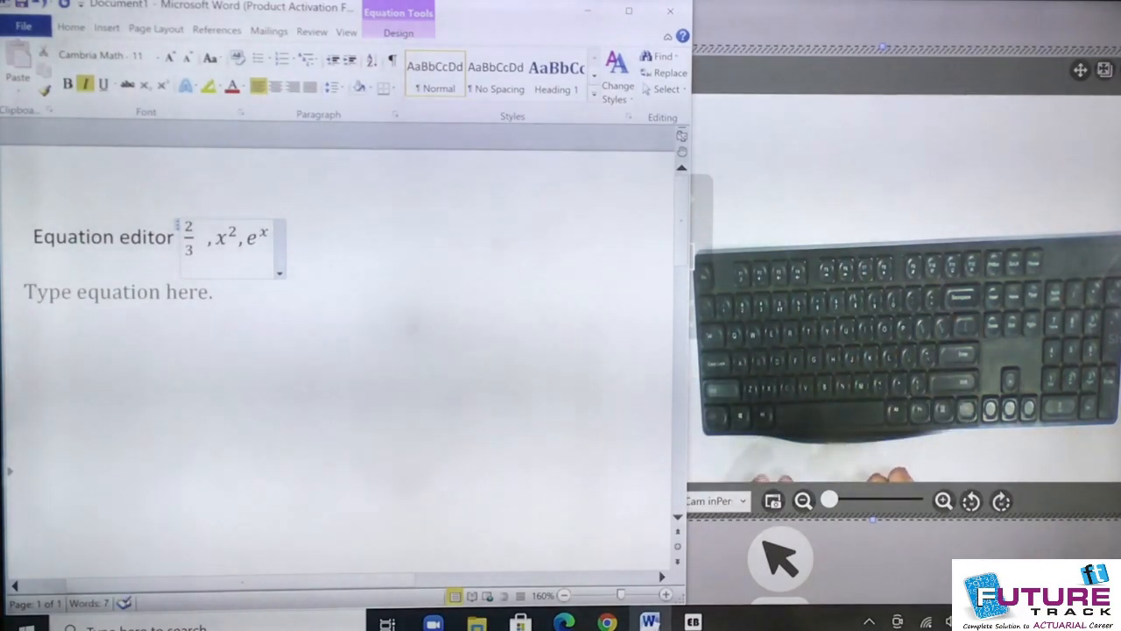
Append a comma and the square root of x^2+2x+1 to the equation, with the radical covering the whole expression.
{"action": "type", "text": ","}
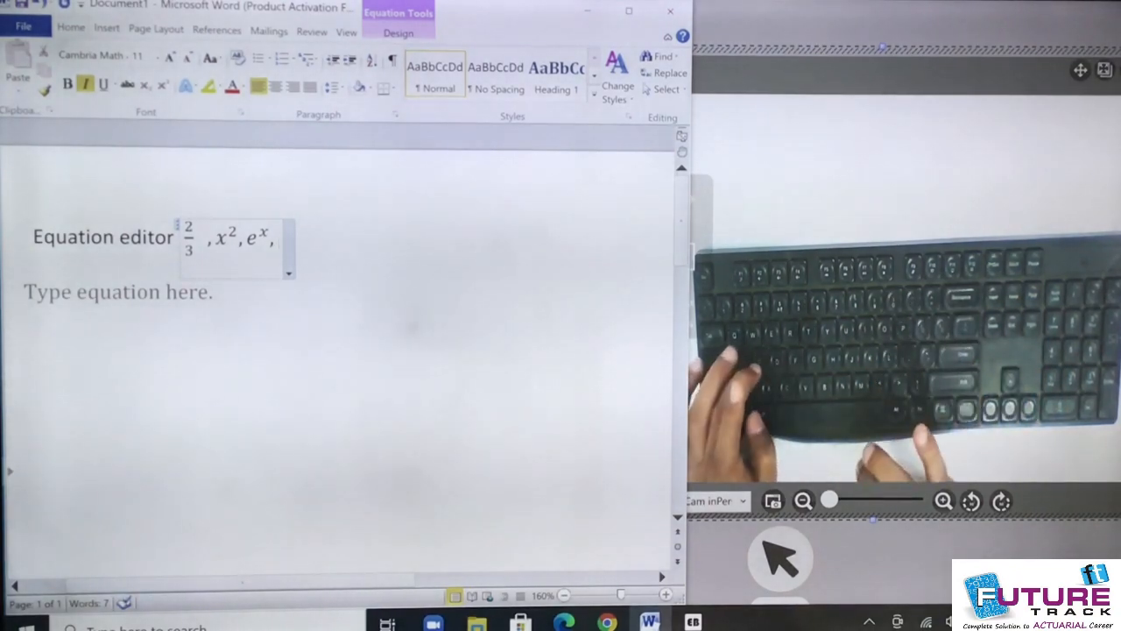
{"action": "type", "text": "\\"}
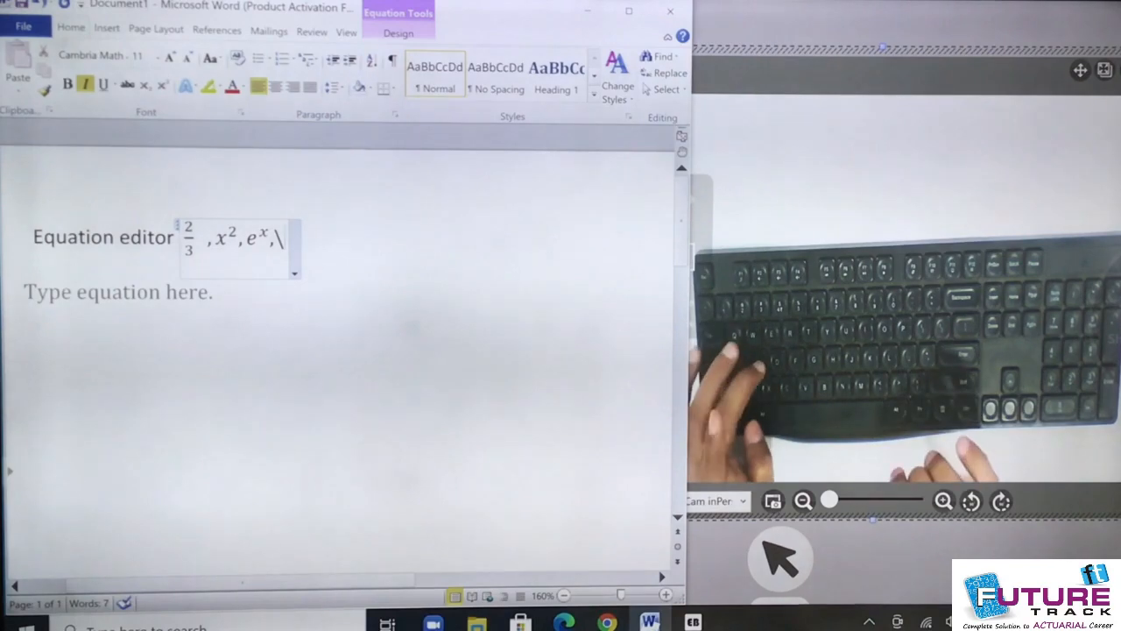
{"action": "type", "text": "sqrt "}
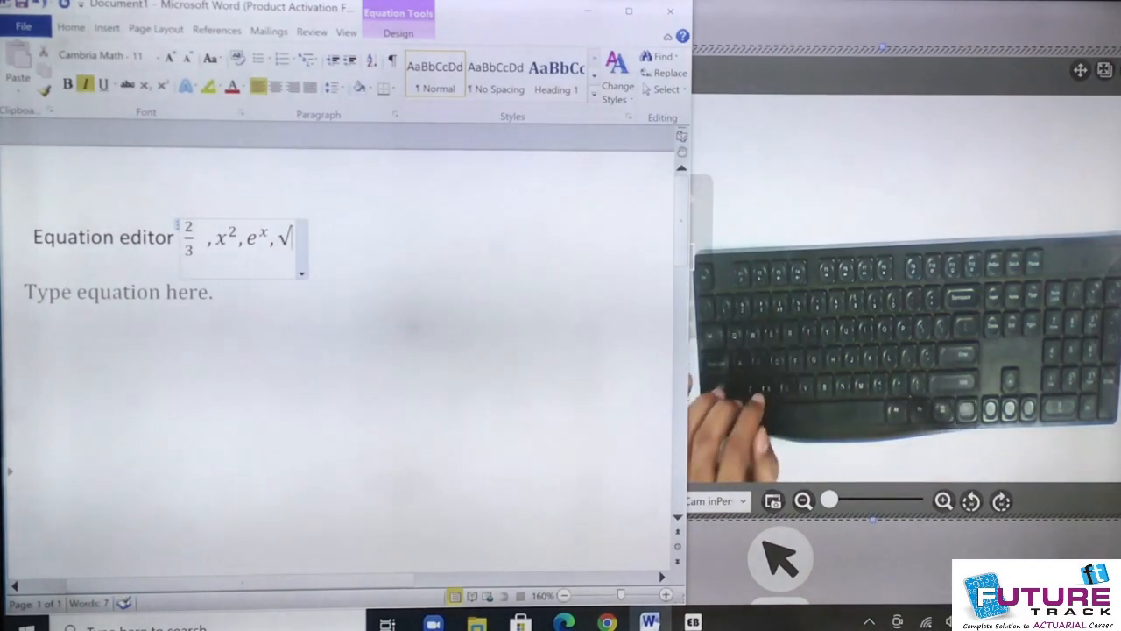
{"action": "type", "text": "("}
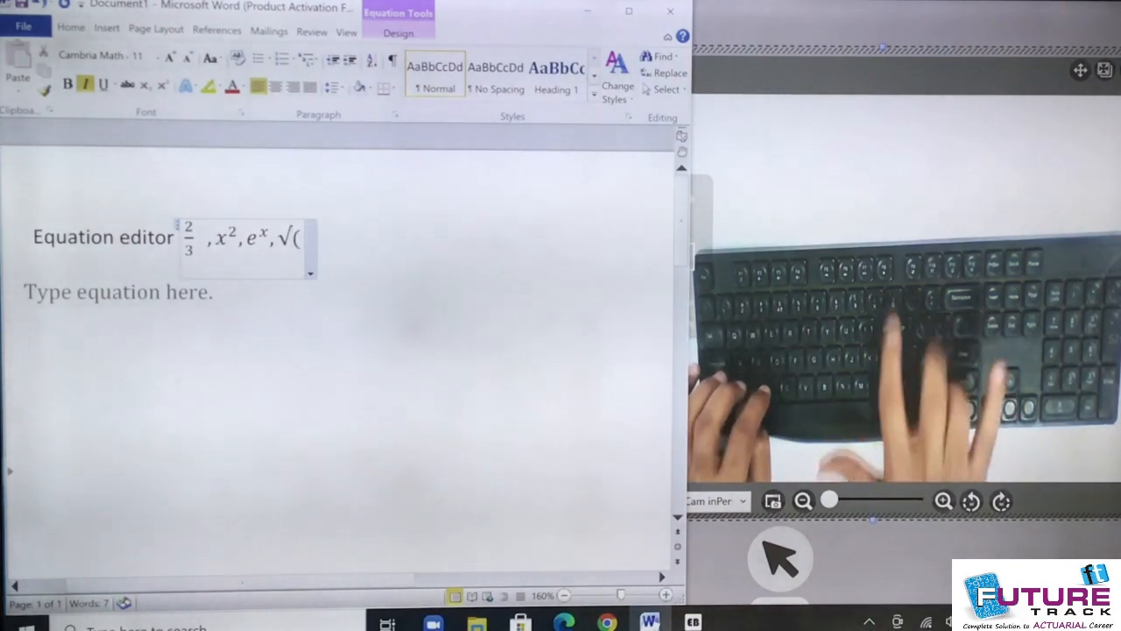
{"action": "type", "text": "x^2"}
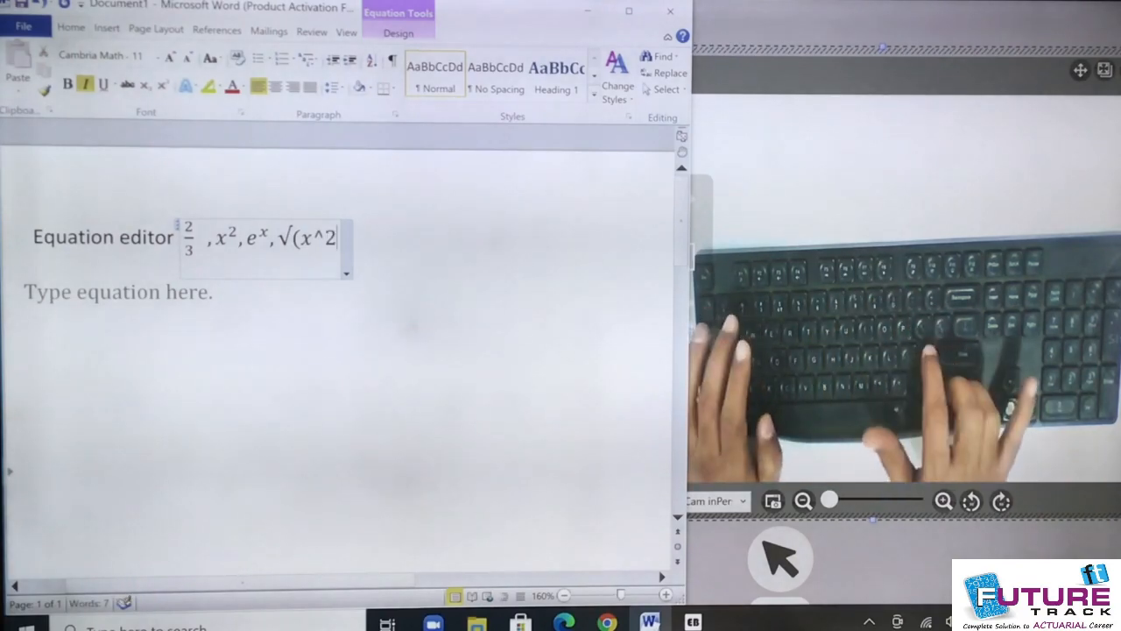
{"action": "type", "text": "+2x+"}
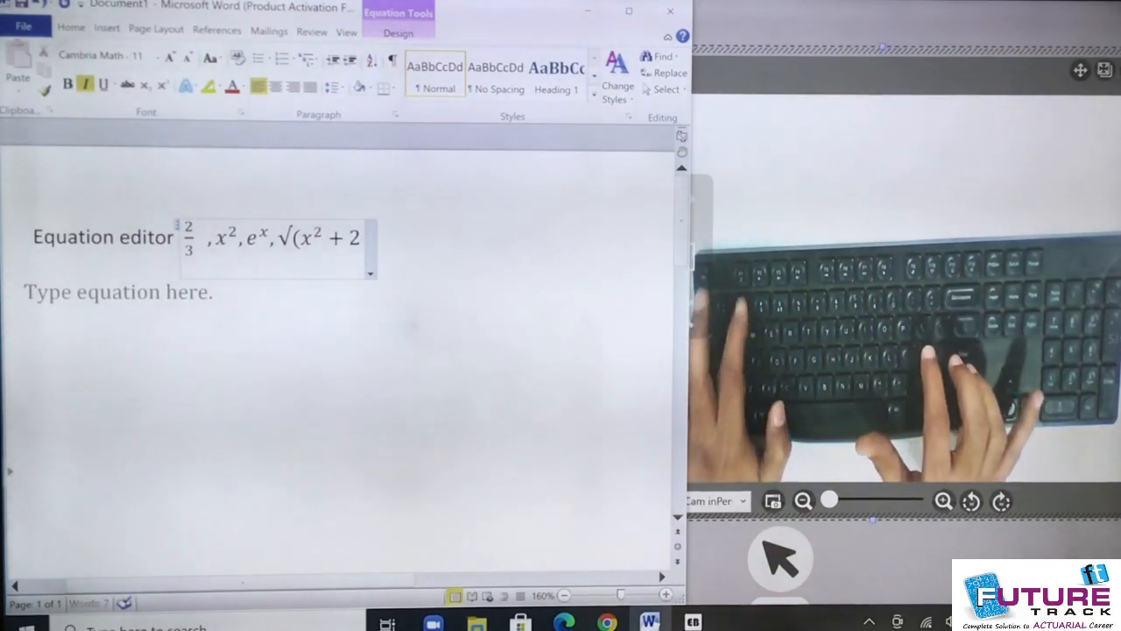
{"action": "type", "text": "1)"}
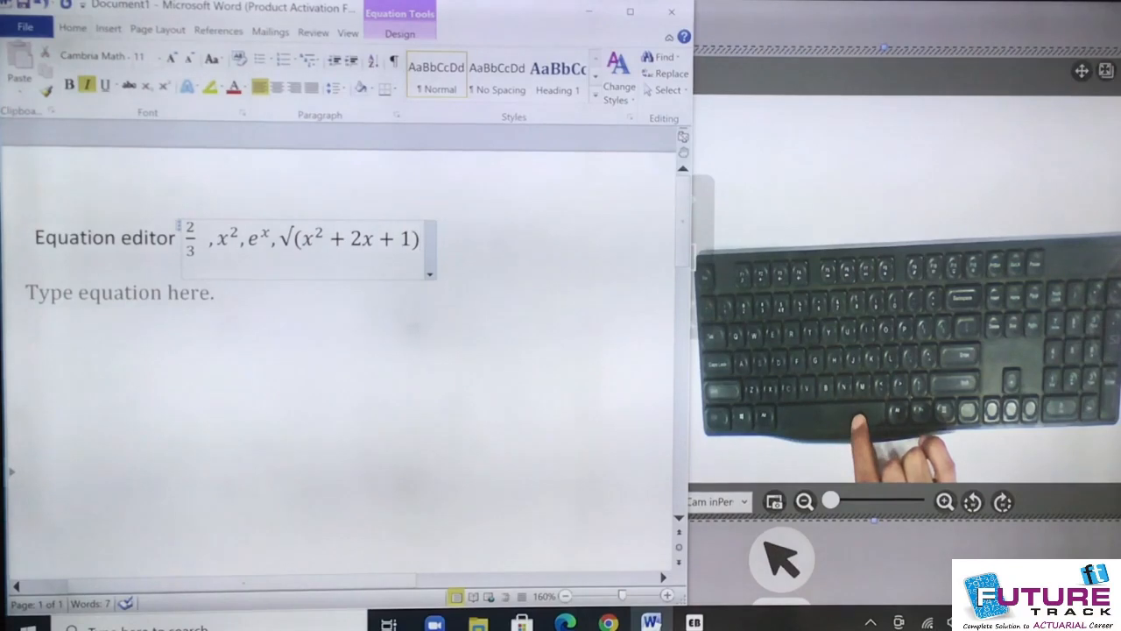
{"action": "key", "text": "space"}
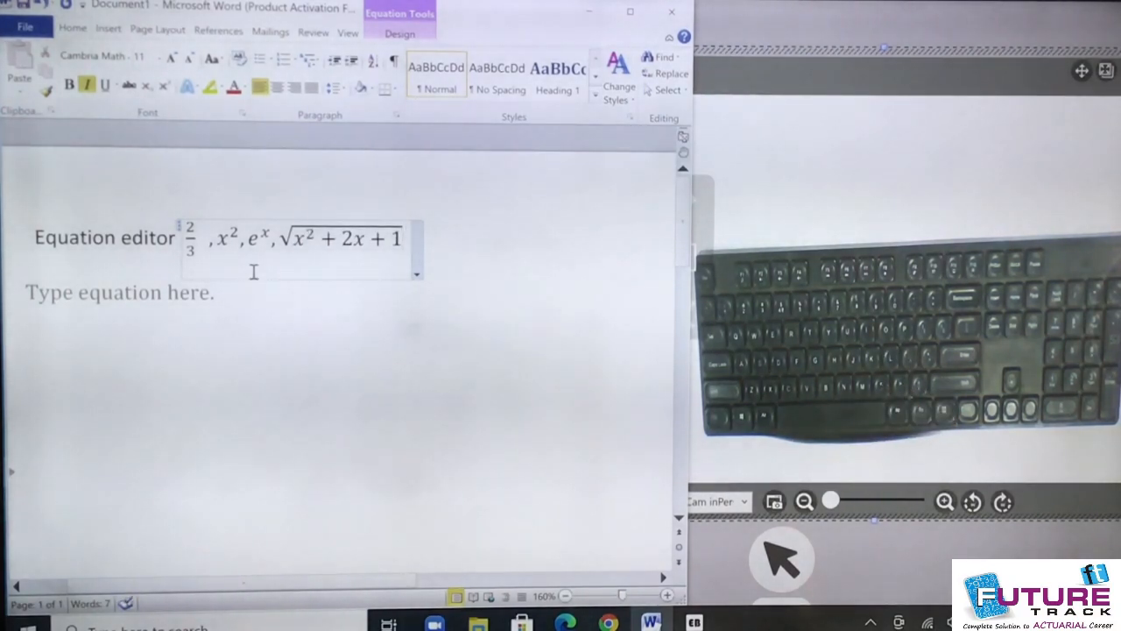
Append a comma, a capital X with a bar over it, and another comma after the square root.
{"action": "type", "text": ","}
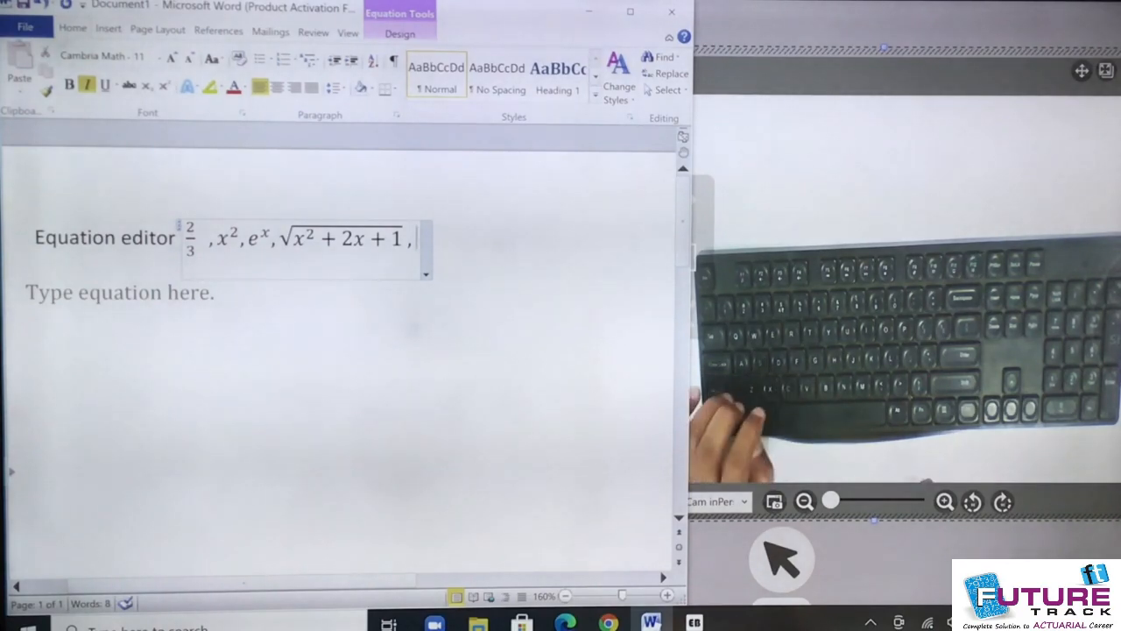
{"action": "type", "text": "X"}
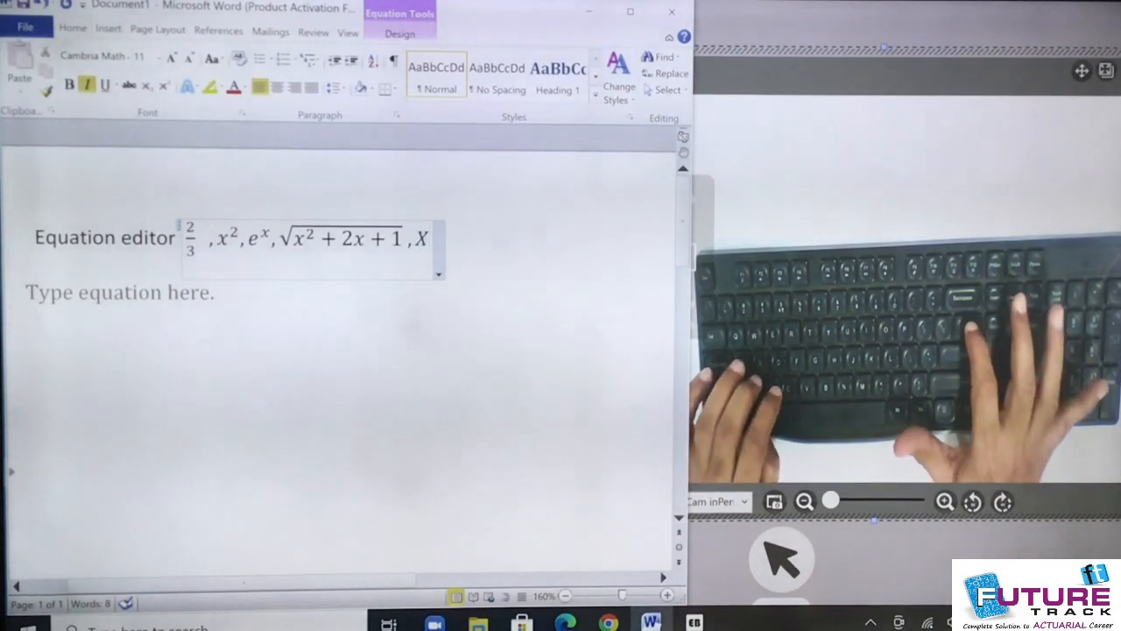
{"action": "type", "text": "\\bar"}
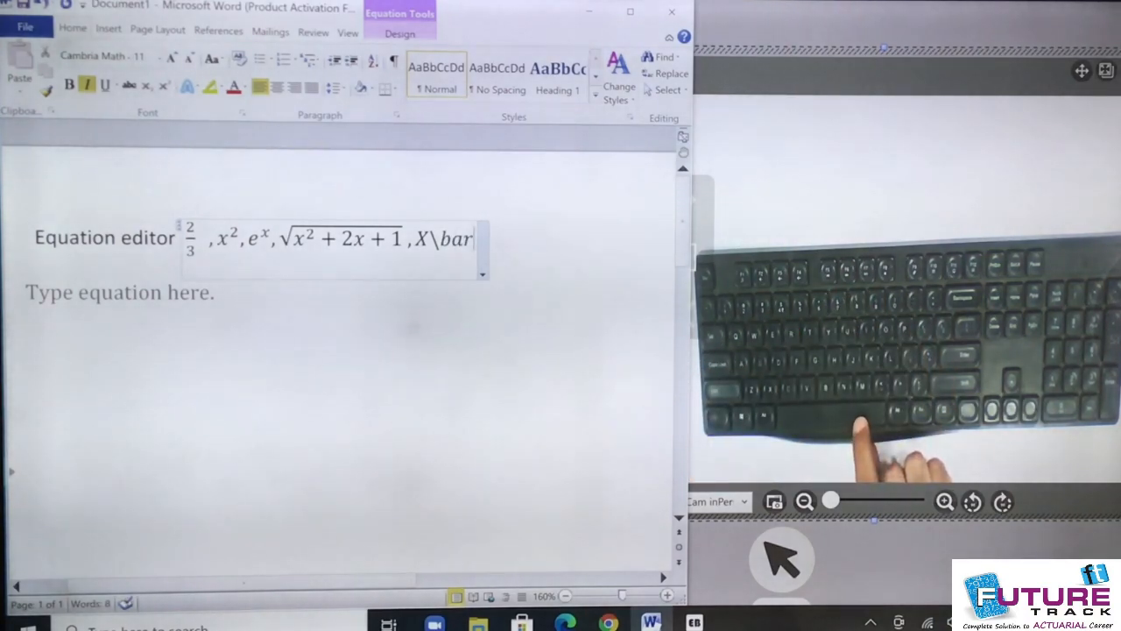
{"action": "key", "text": "space"}
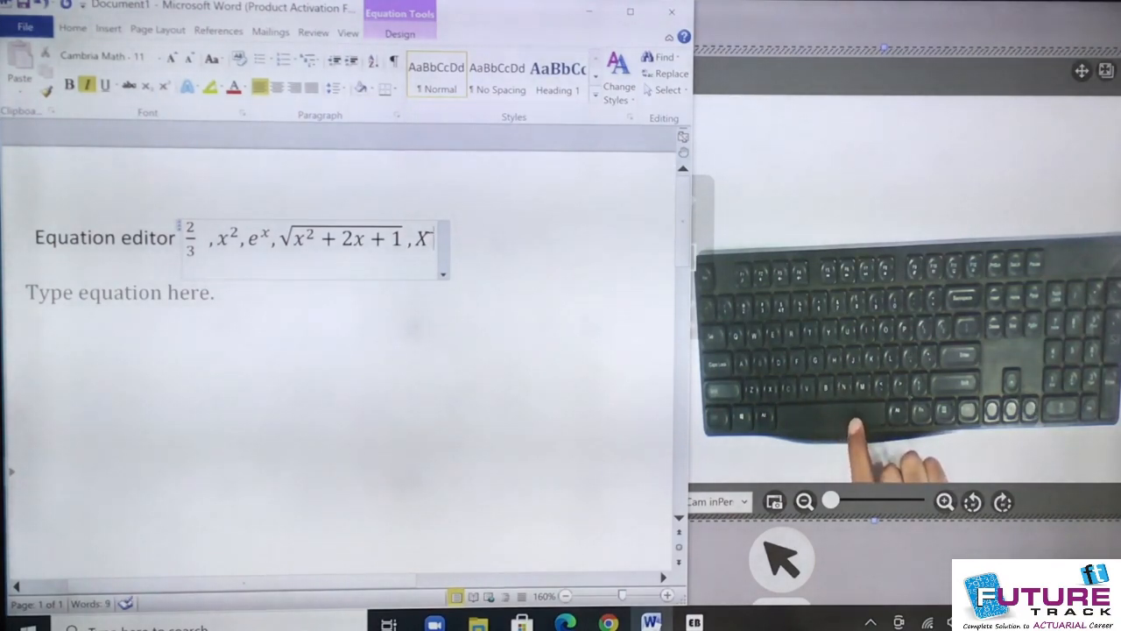
{"action": "key", "text": "space"}
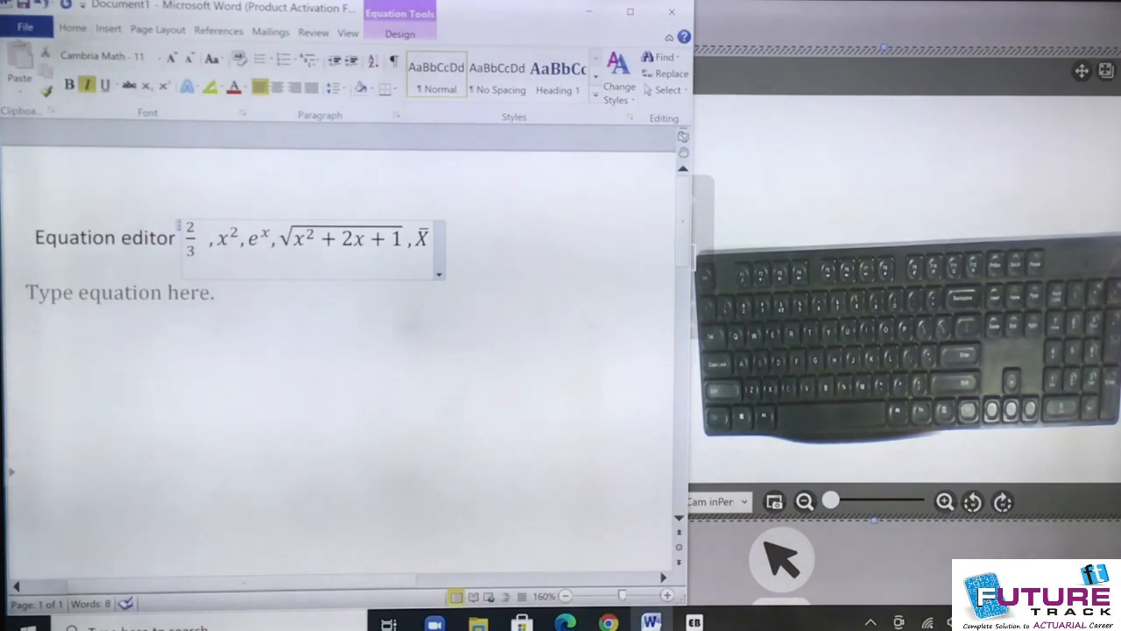
{"action": "type", "text": ","}
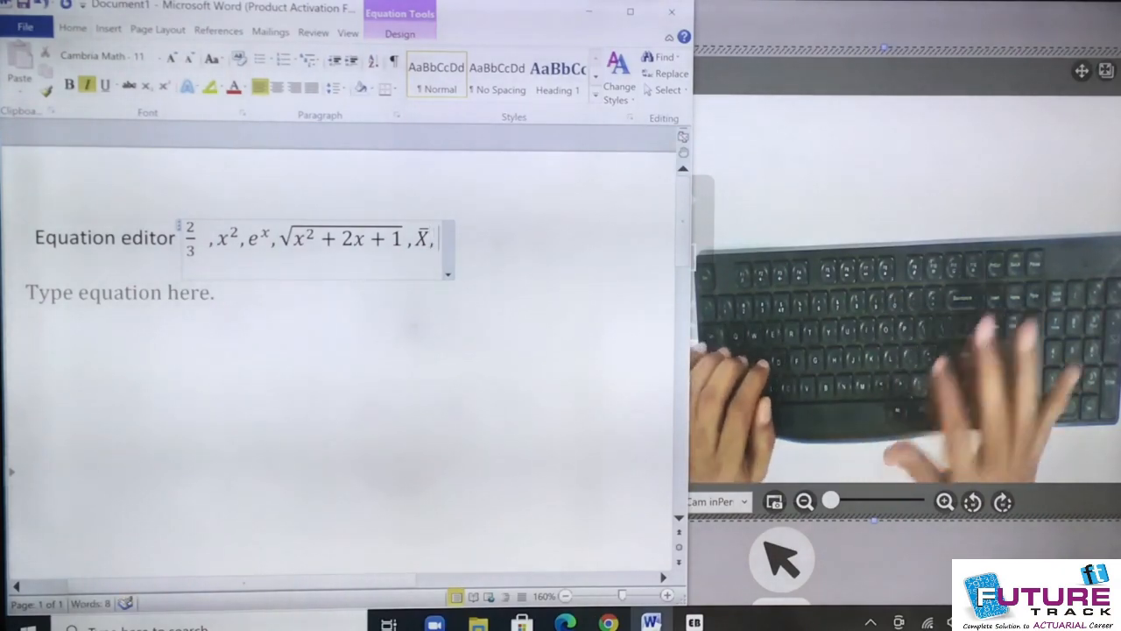
Append a capital X with a bar under it, followed by a comma, to the equation beside "Equation editor".
{"action": "type", "text": "\\"}
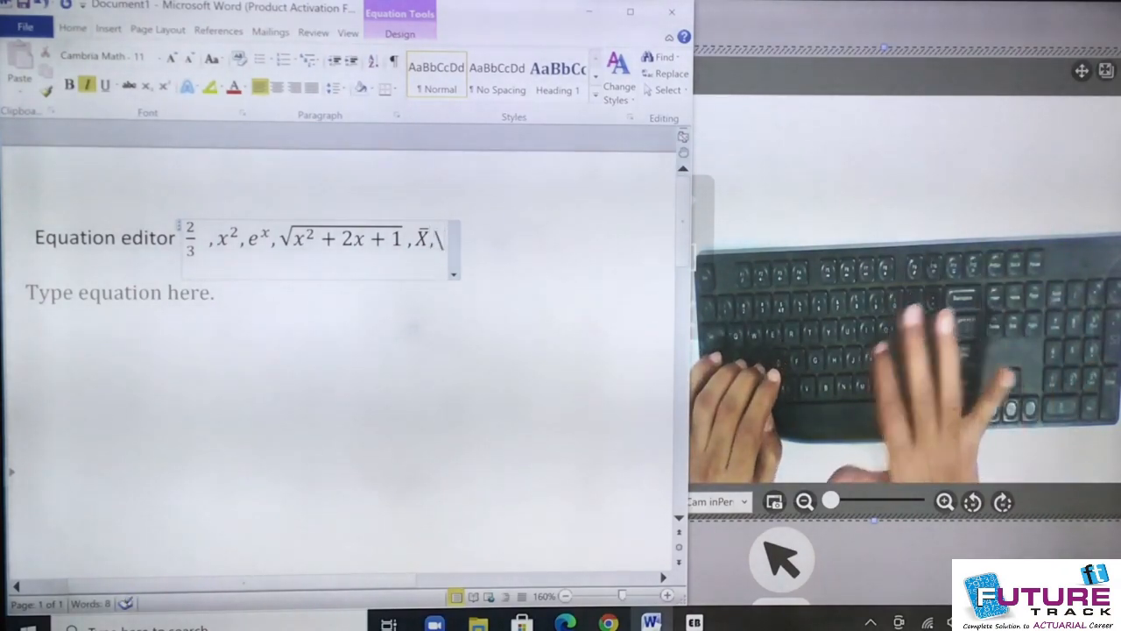
{"action": "type", "text": "und"}
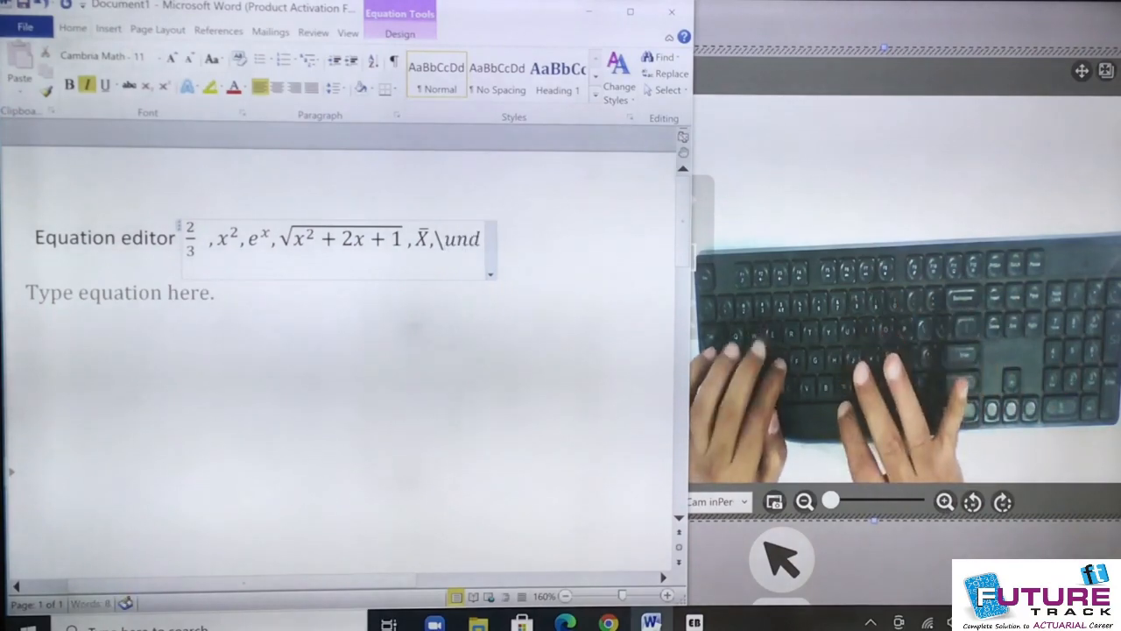
{"action": "type", "text": "erba"}
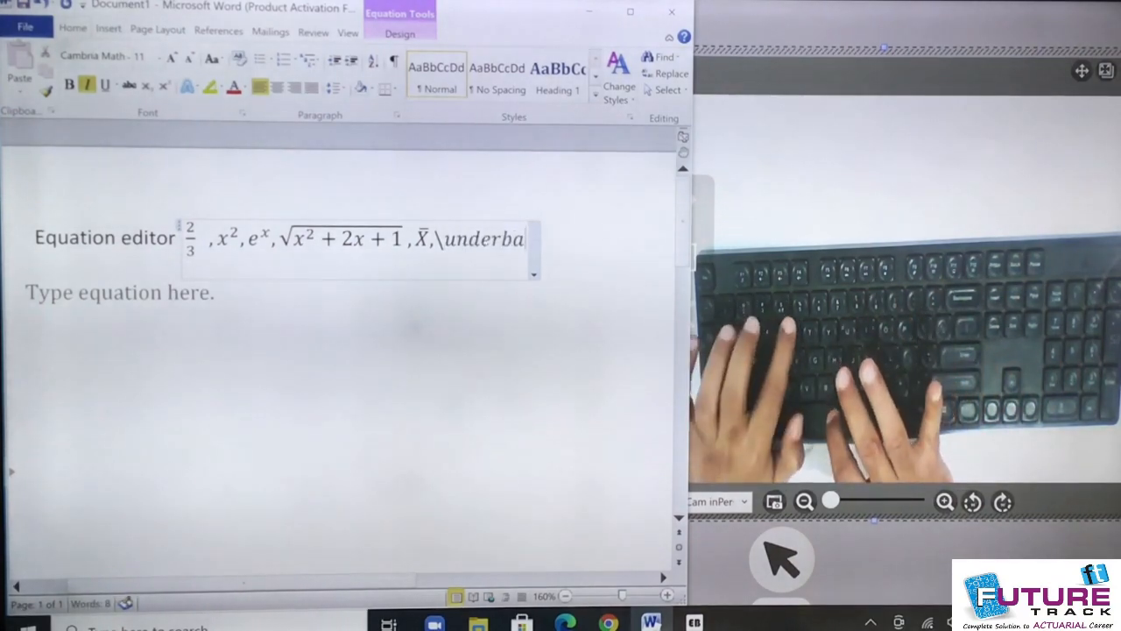
{"action": "type", "text": "r"}
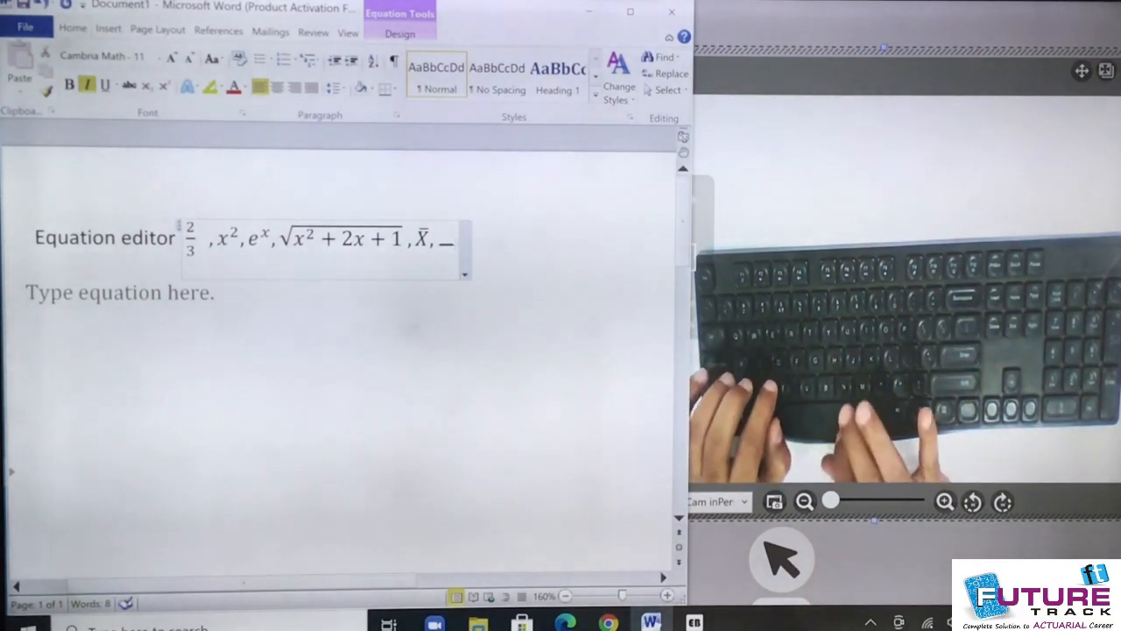
{"action": "key", "text": "space"}
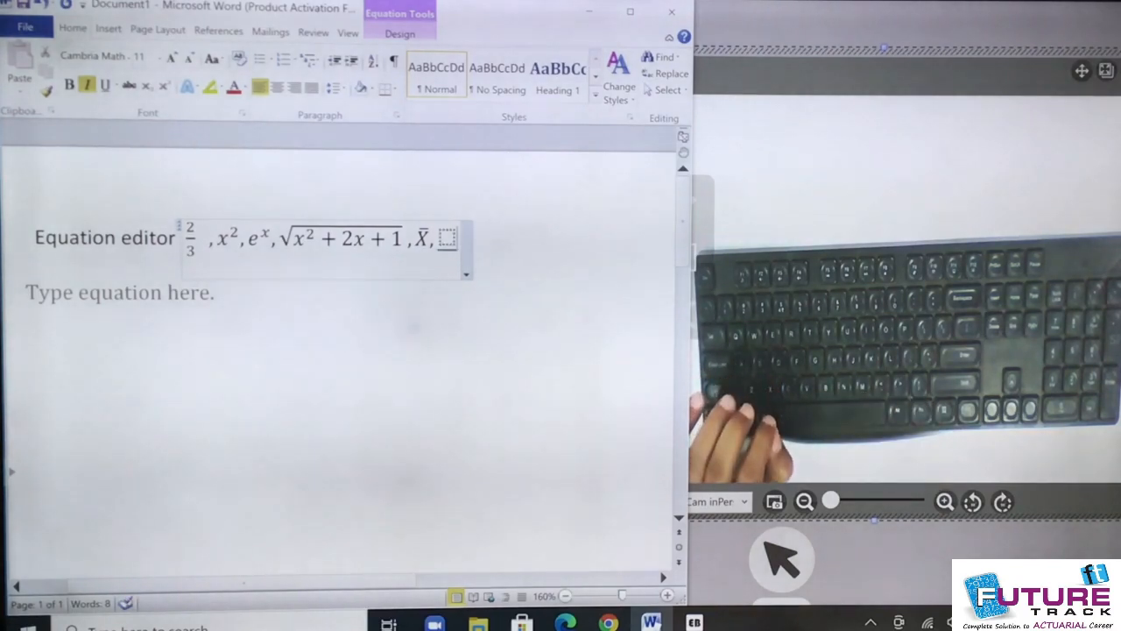
{"action": "key", "text": "Left"}
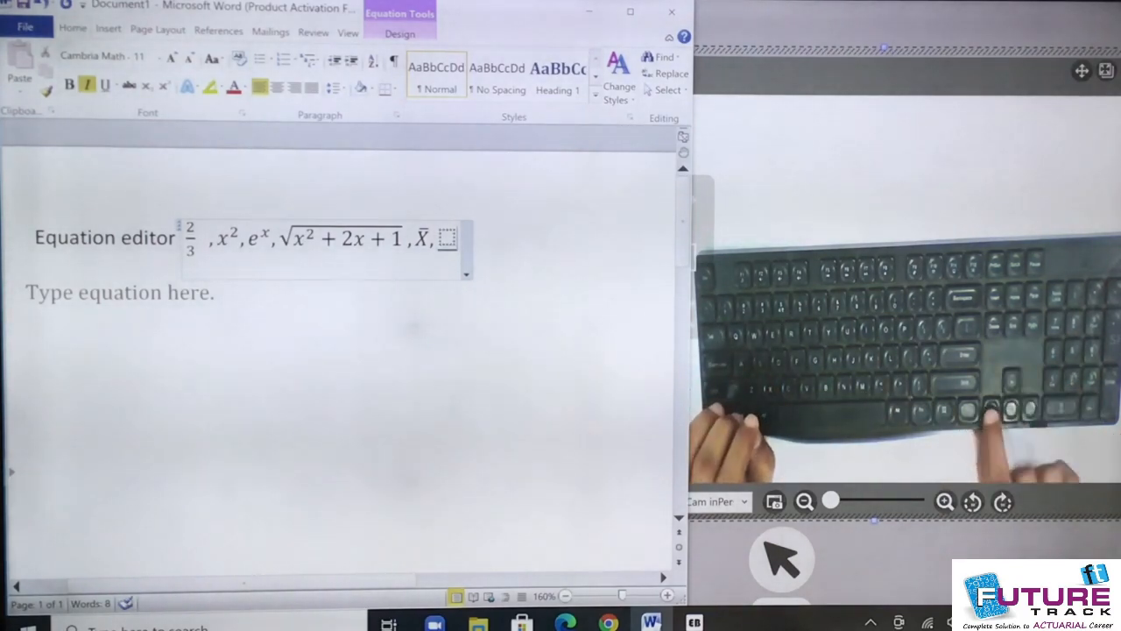
{"action": "type", "text": "X"}
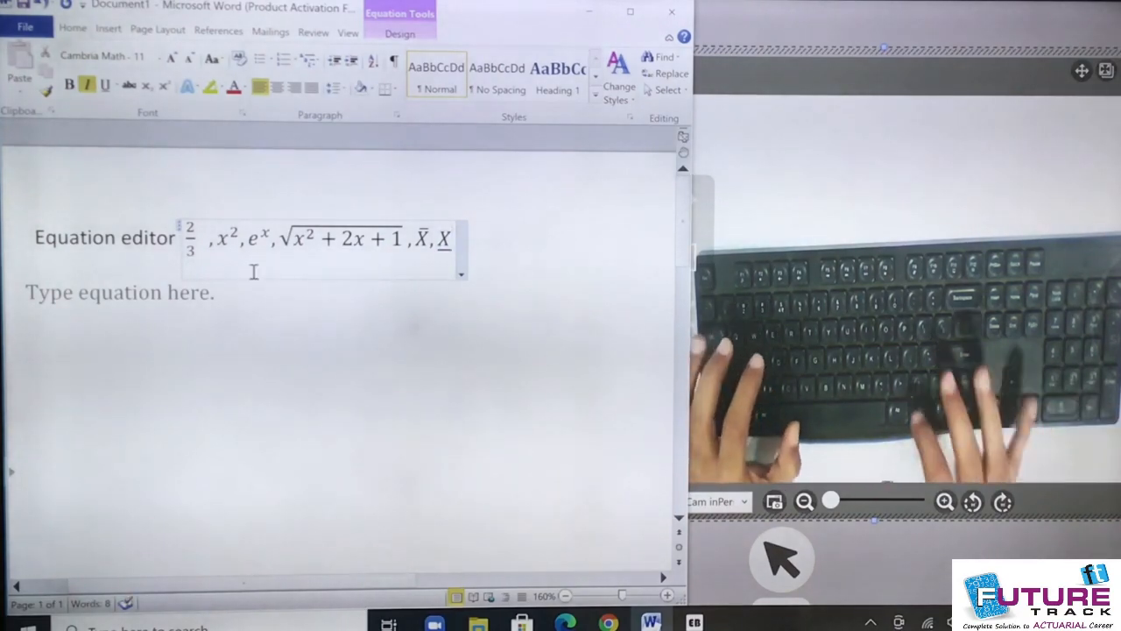
{"action": "key", "text": "Right"}
{"action": "type", "text": ","}
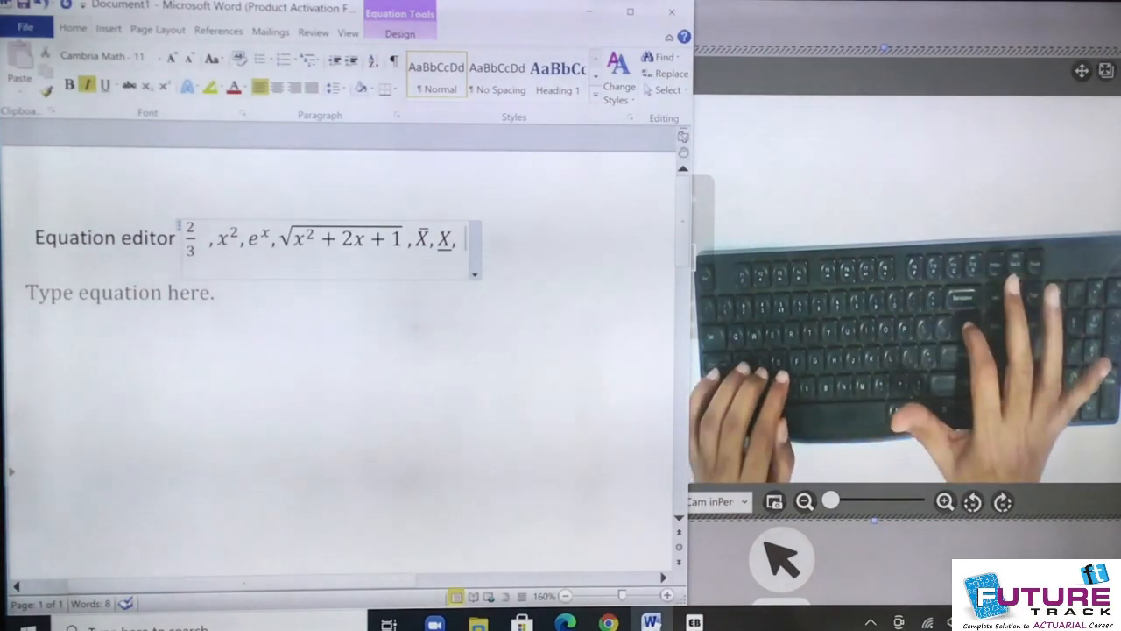
Append the lowercase Greek letters mu, lambda and alpha to the equation, each followed by a comma.
{"action": "type", "text": "\\"}
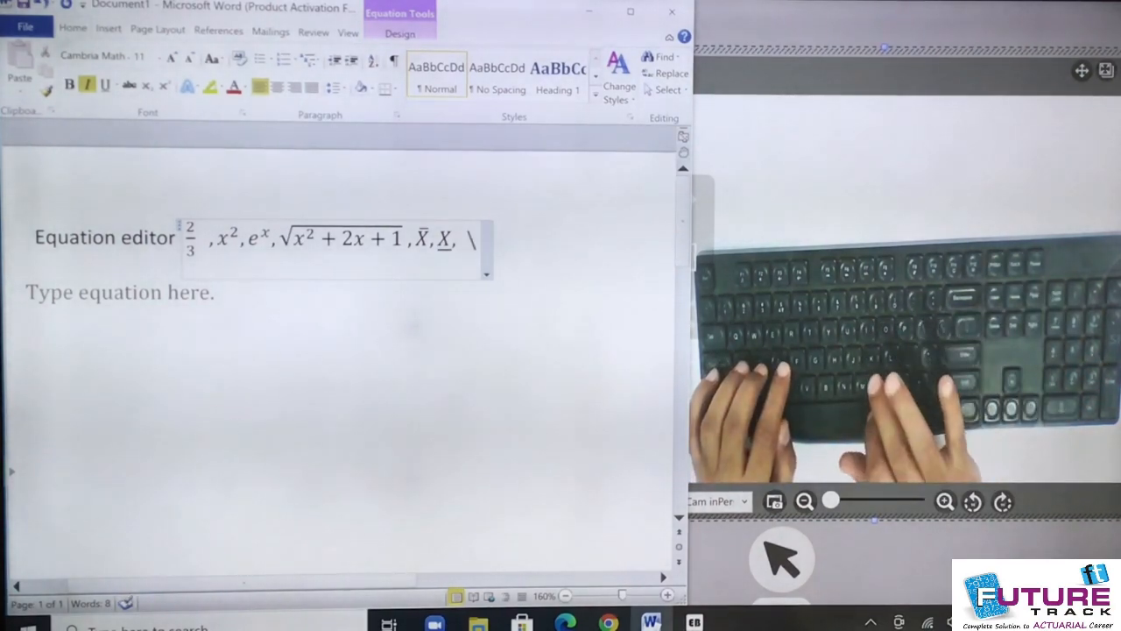
{"action": "type", "text": "mu "}
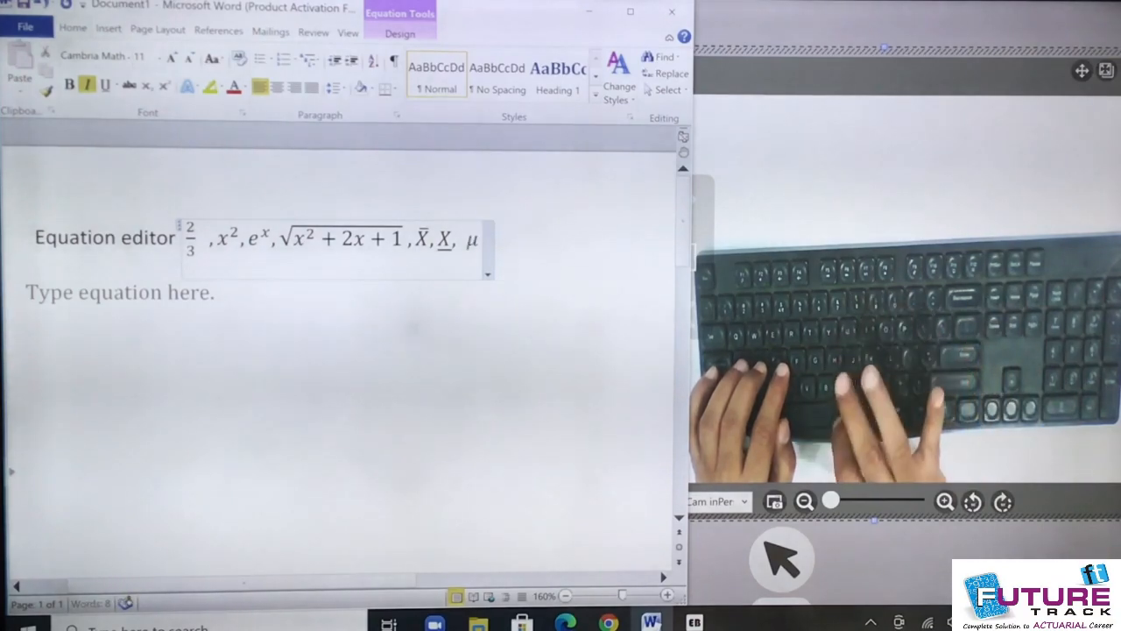
{"action": "type", "text": ",\\"}
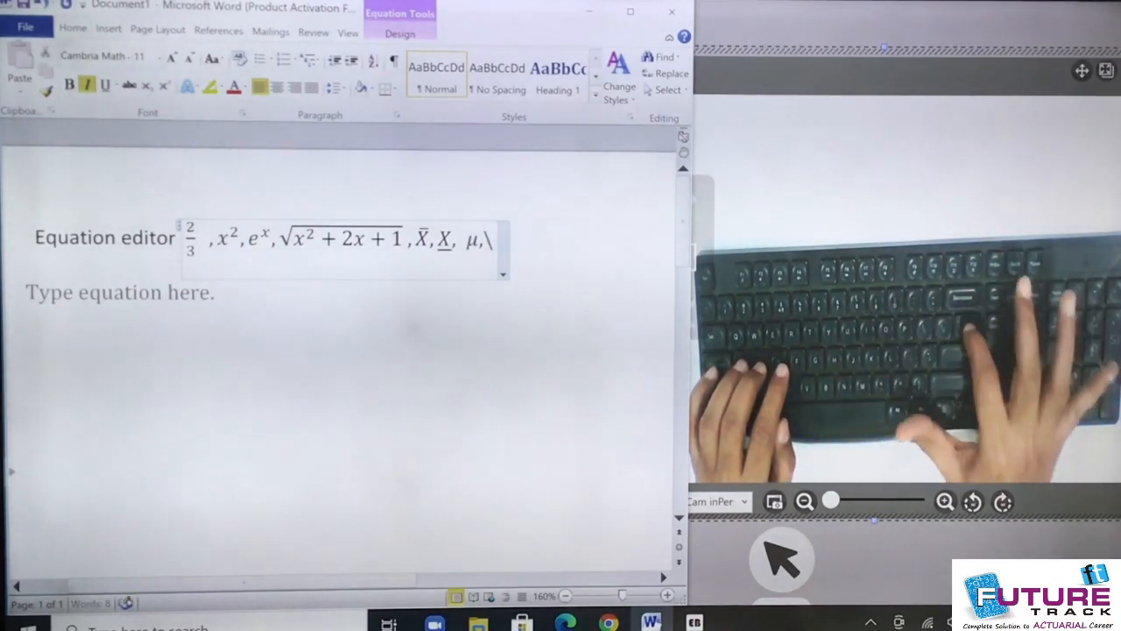
{"action": "type", "text": "lambda "}
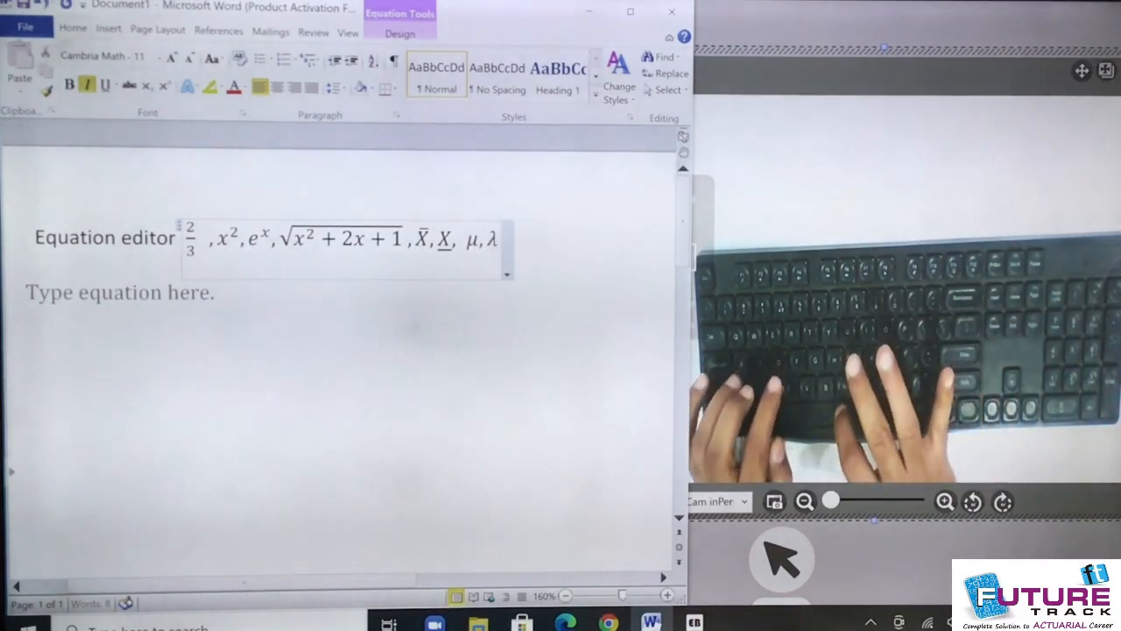
{"action": "type", "text": ",\\"}
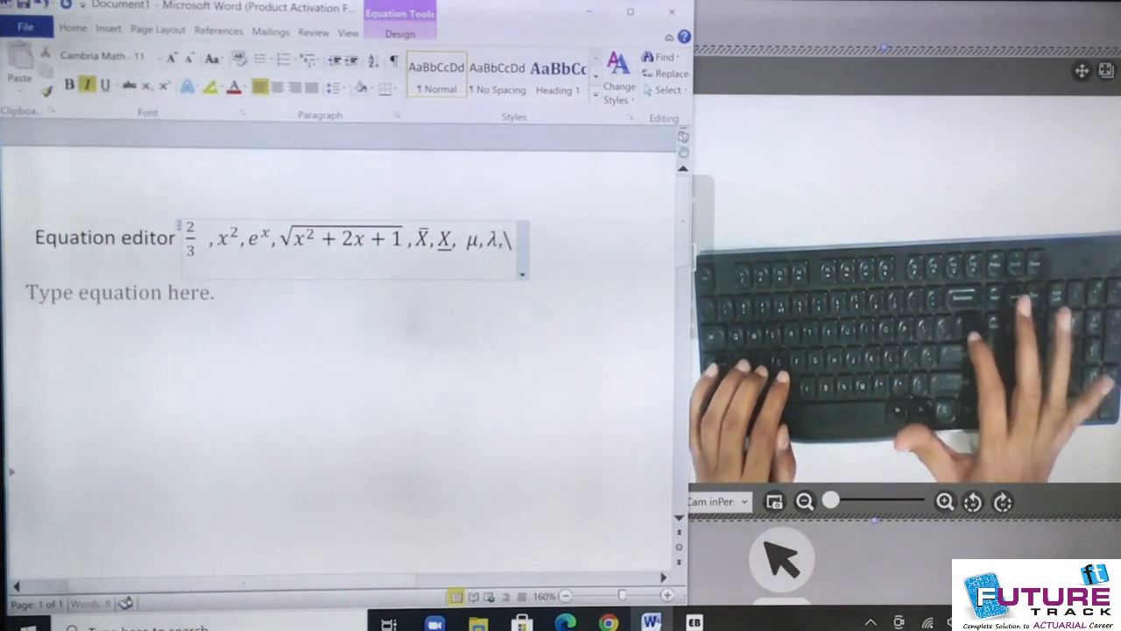
{"action": "type", "text": "alph"}
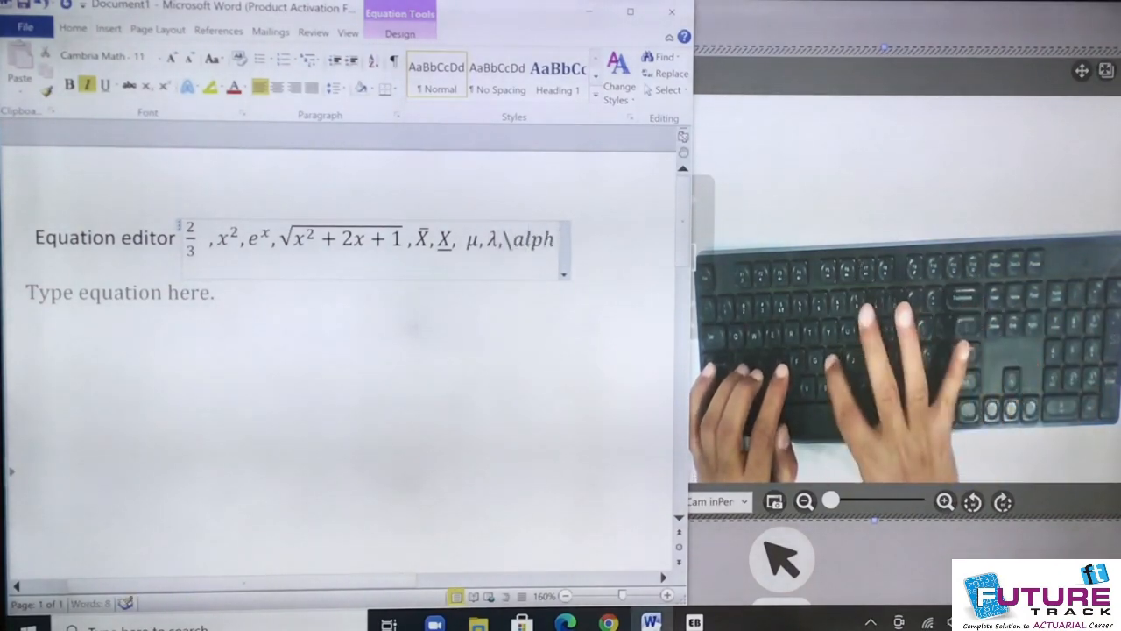
{"action": "type", "text": "a ,"}
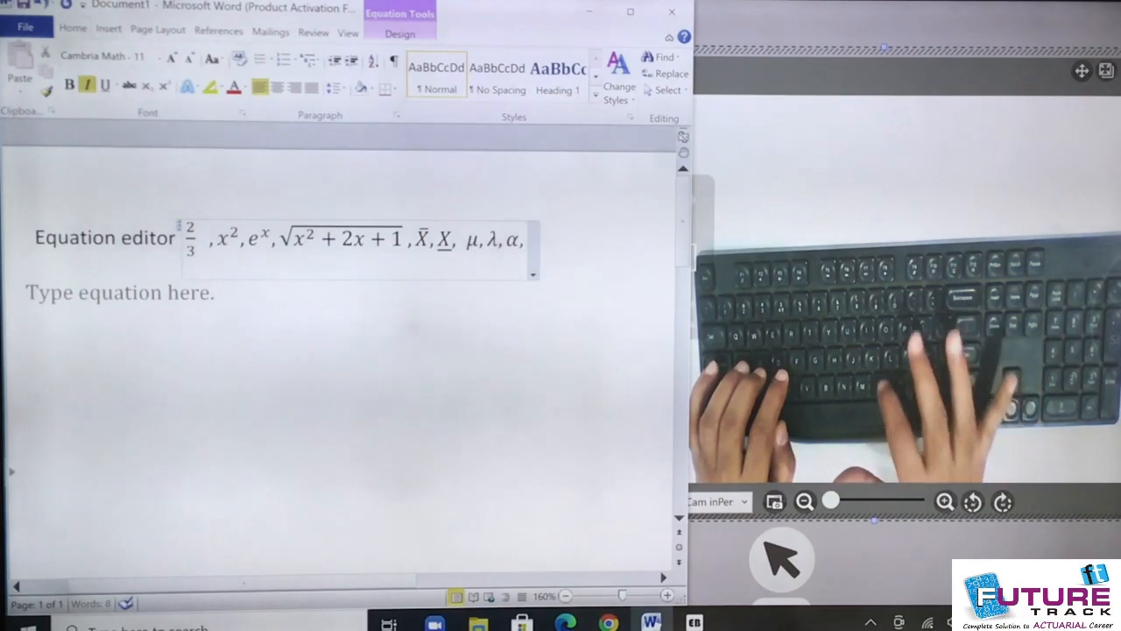
Append the lowercase Greek letter gamma and a comma after alpha in the equation.
{"action": "type", "text": "\\gamma "}
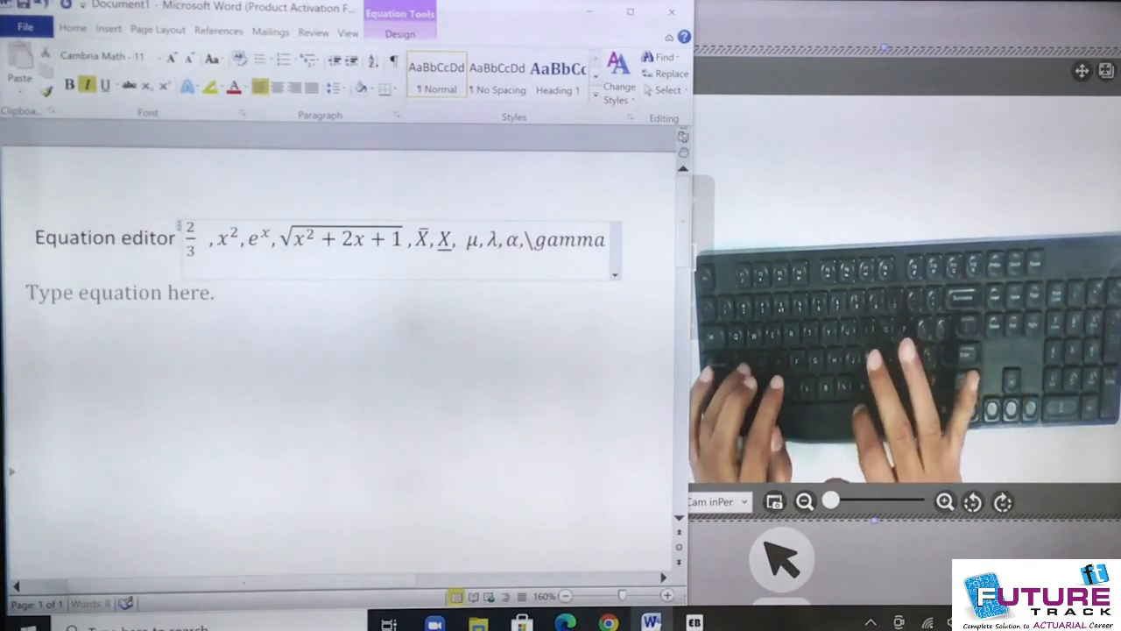
{"action": "key", "text": "BackSpace"}
{"action": "key", "text": "BackSpace"}
{"action": "key", "text": "BackSpace"}
{"action": "key", "text": "BackSpace"}
{"action": "key", "text": "BackSpace"}
{"action": "key", "text": "BackSpace"}
{"action": "key", "text": "BackSpace"}
{"action": "type", "text": "γ,"}
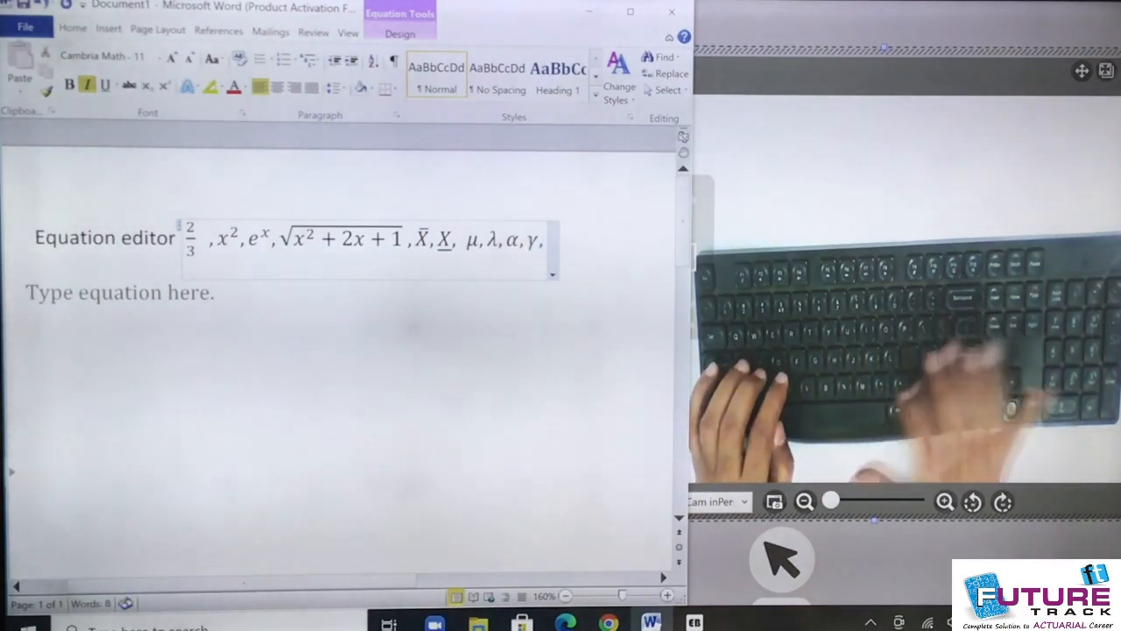
Append the lowercase Greek letters phi and pi after gamma, each followed by a comma.
{"action": "type", "text": "\\phi"}
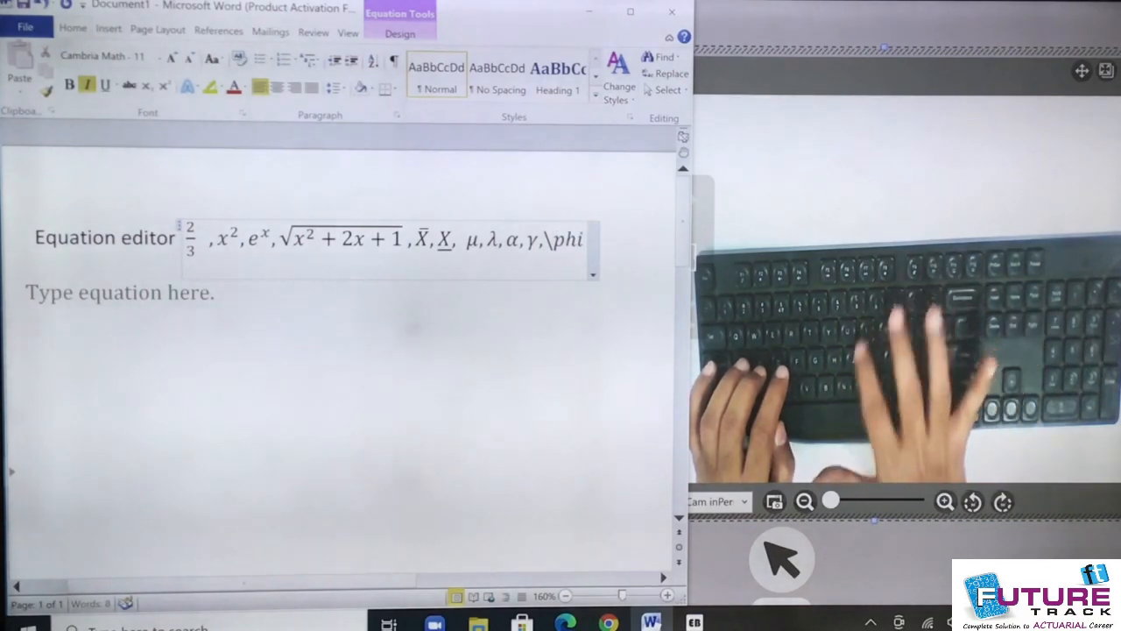
{"action": "key", "text": "BackSpace"}
{"action": "key", "text": "BackSpace"}
{"action": "key", "text": "BackSpace"}
{"action": "key", "text": "BackSpace"}
{"action": "type", "text": "ϕ,"}
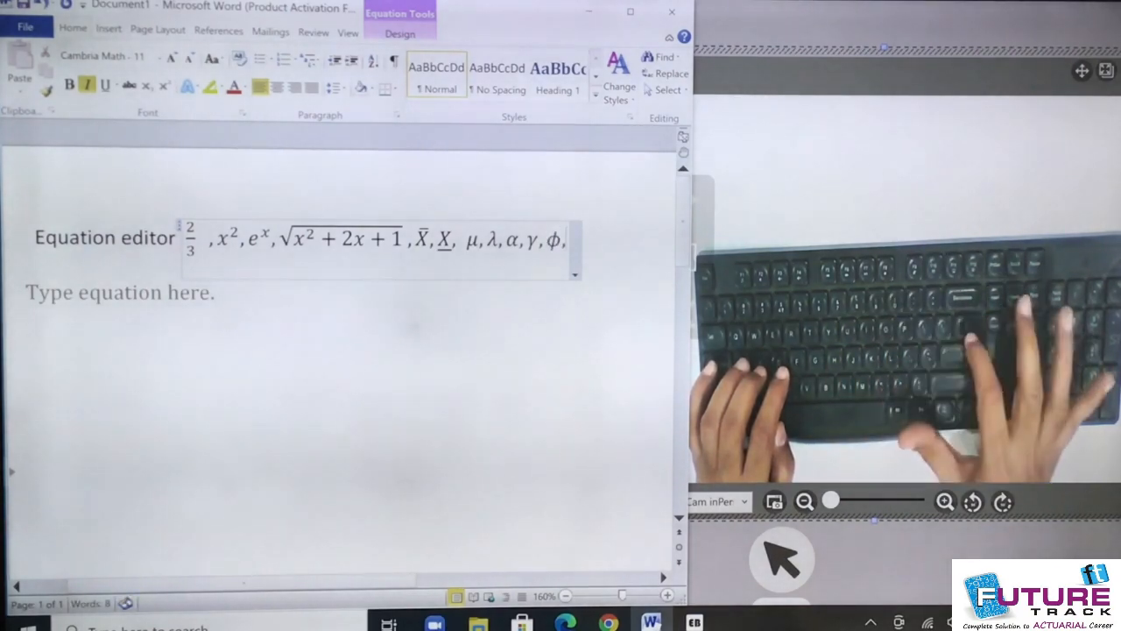
{"action": "type", "text": "\\pi "}
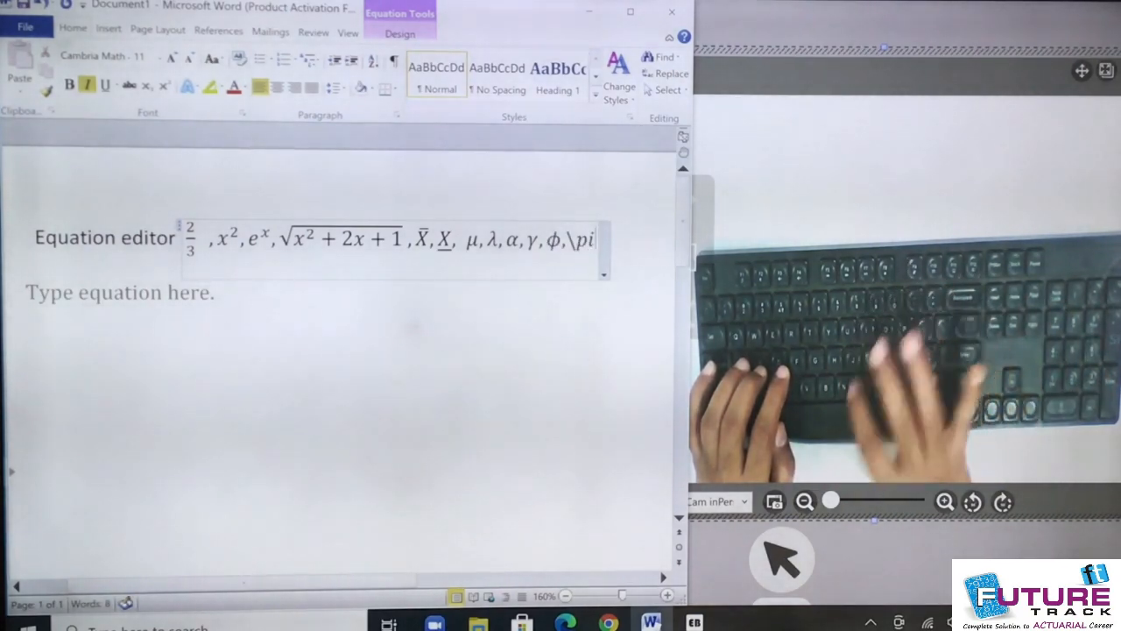
{"action": "key", "text": "BackSpace"}
{"action": "key", "text": "BackSpace"}
{"action": "key", "text": "BackSpace"}
{"action": "key", "text": "BackSpace"}
{"action": "type", "text": "π,"}
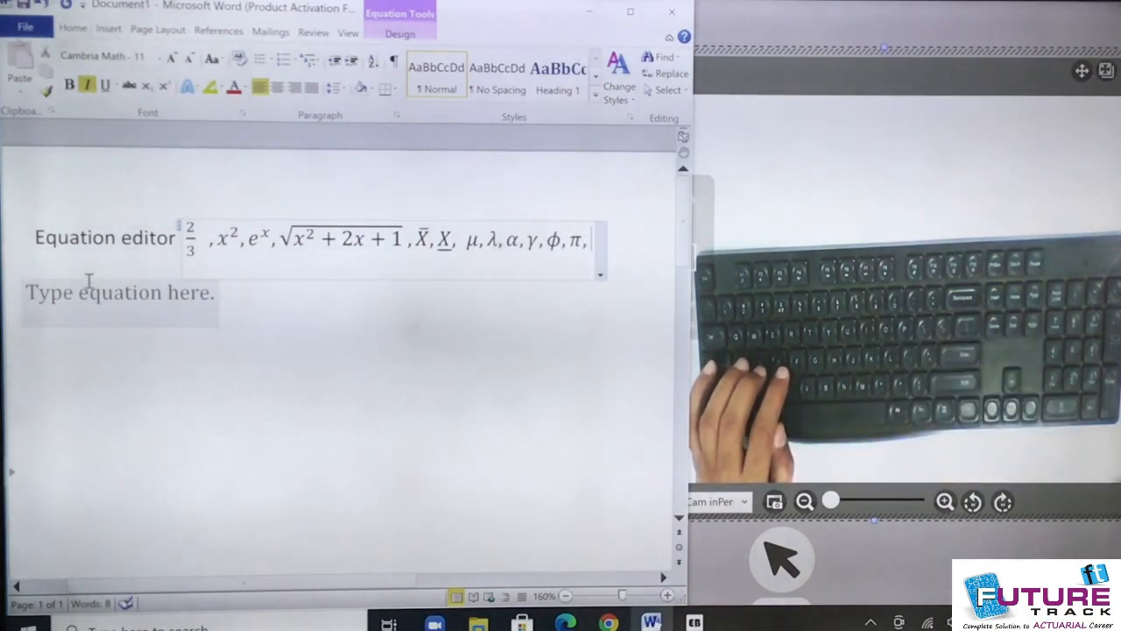
Enter the capital Greek letters Gamma and Phi, separated by a comma, in the empty equation on the second line.
{"action": "left_click", "coordinate": [136, 296]}
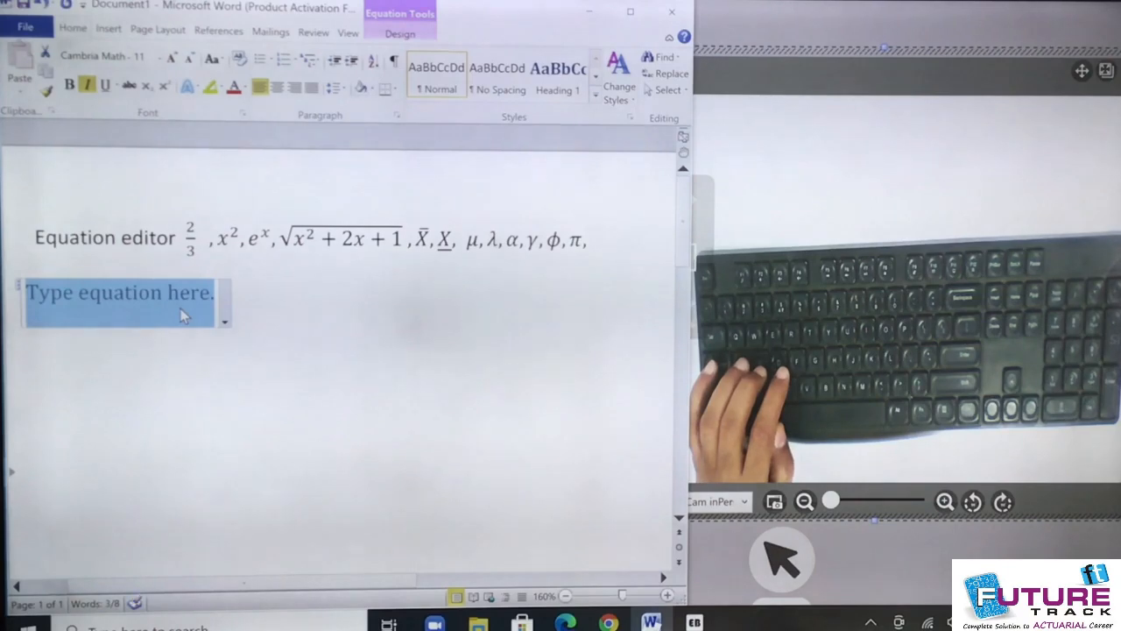
{"action": "type", "text": "\\G"}
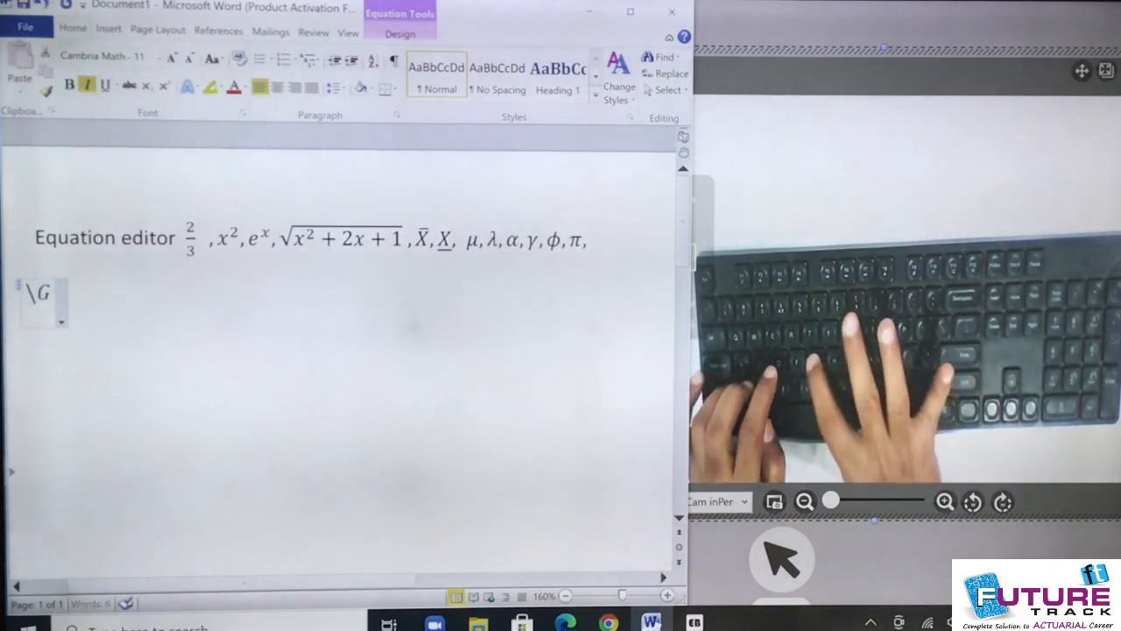
{"action": "type", "text": "amma "}
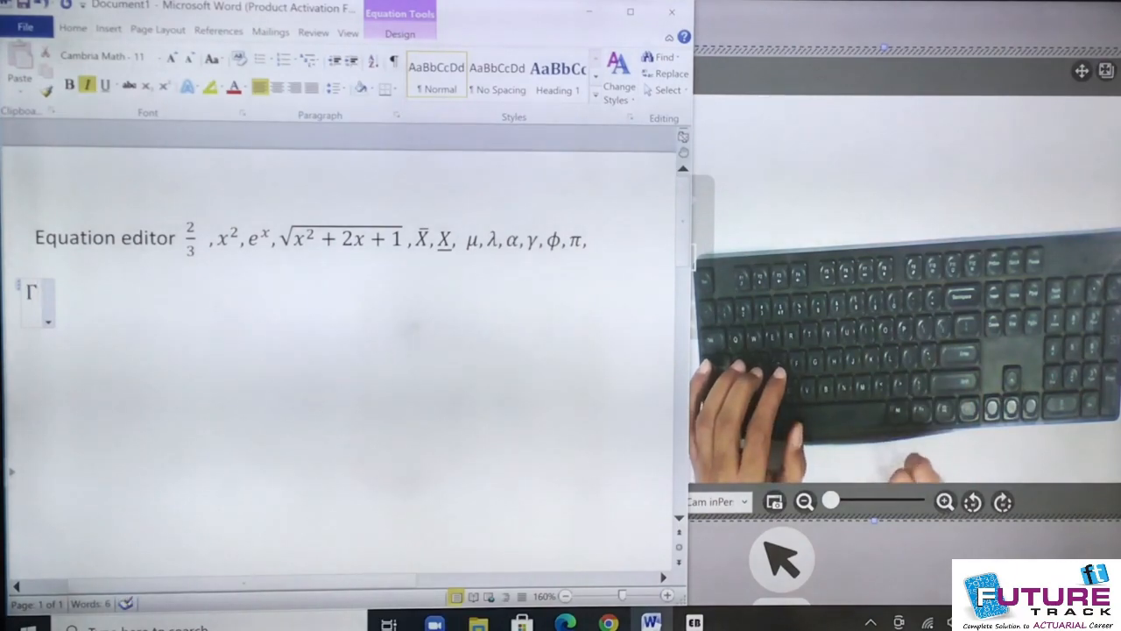
{"action": "type", "text": ",\\"}
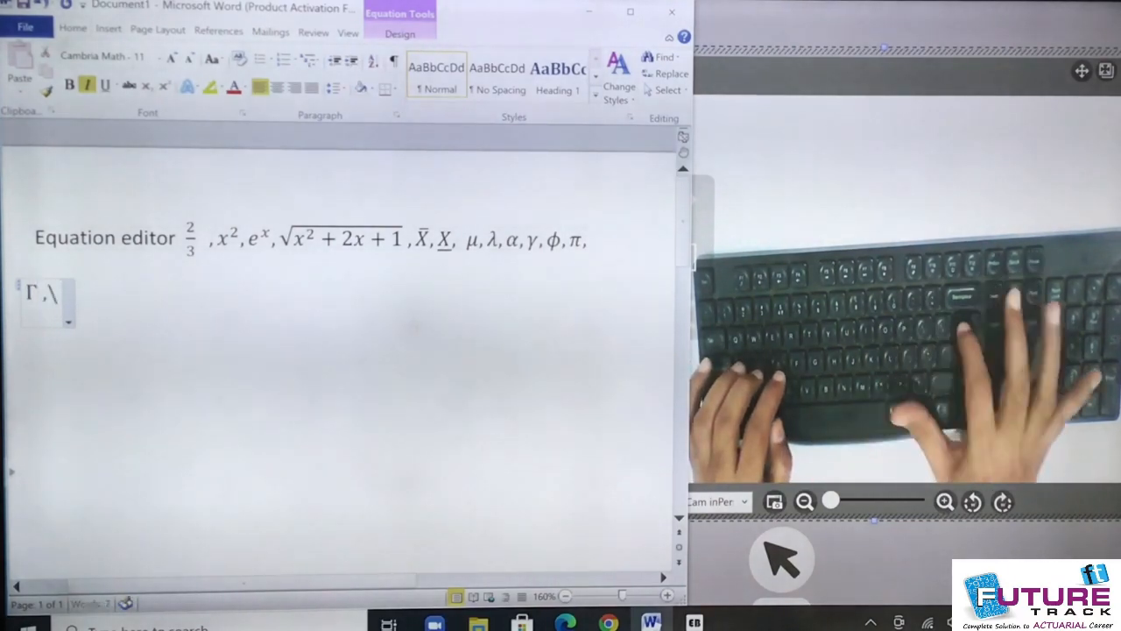
{"action": "type", "text": "p"}
{"action": "key", "text": "BackSpace"}
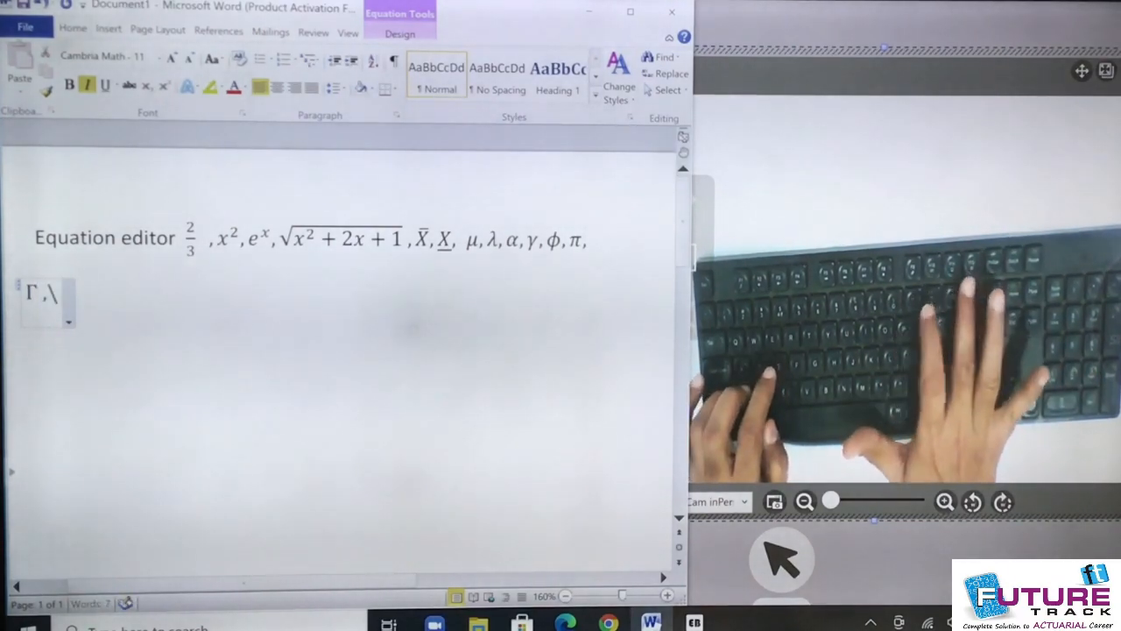
{"action": "type", "text": "Phi "}
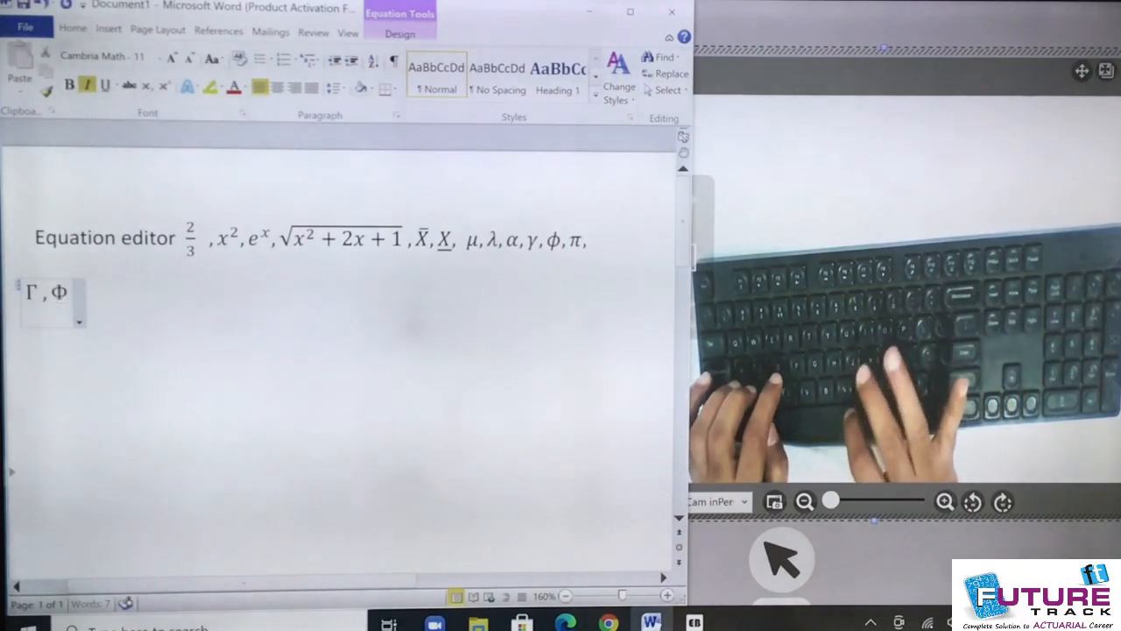
Append lowercase delta and capital Delta after the capital Phi, each preceded by a comma.
{"action": "type", "text": ","}
{"action": "type", "text": "\\"}
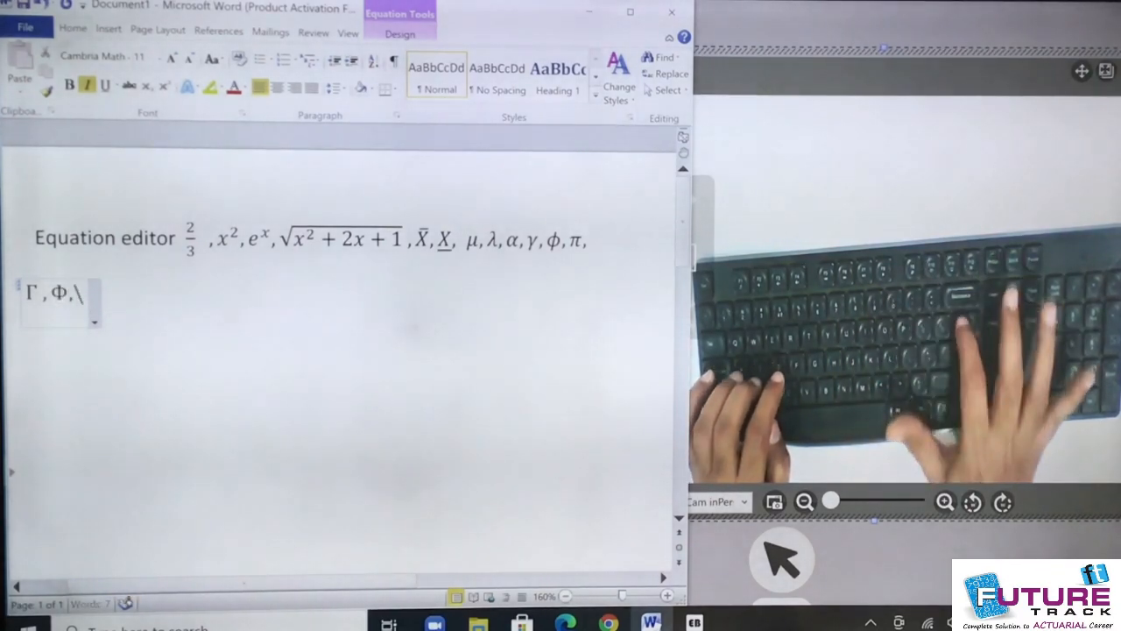
{"action": "type", "text": "delta ,"}
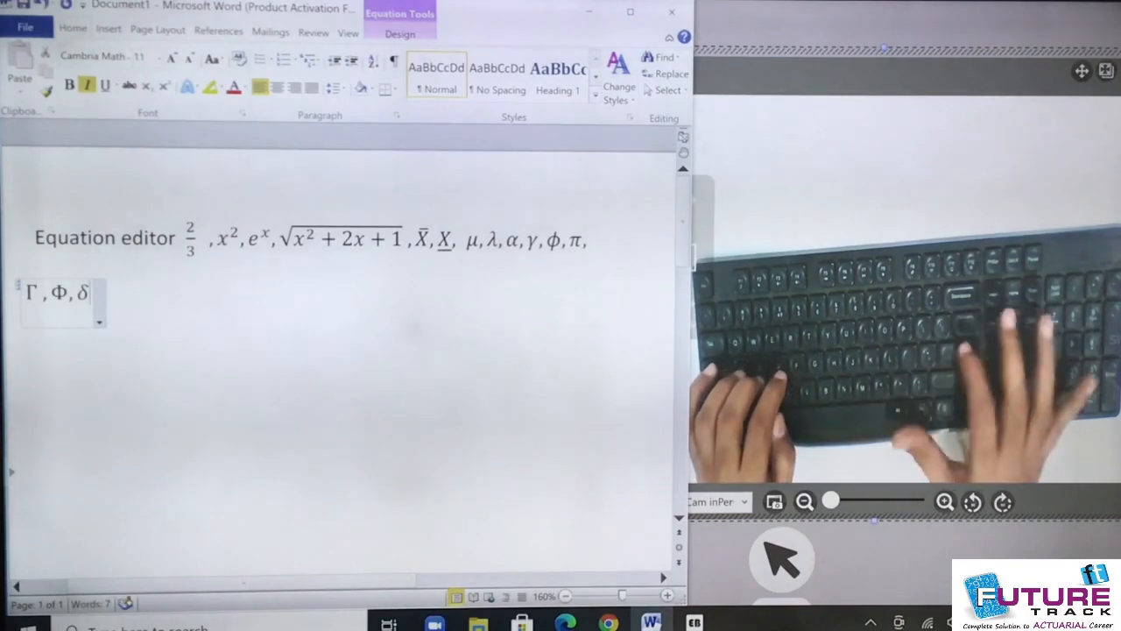
{"action": "type", "text": "\\"}
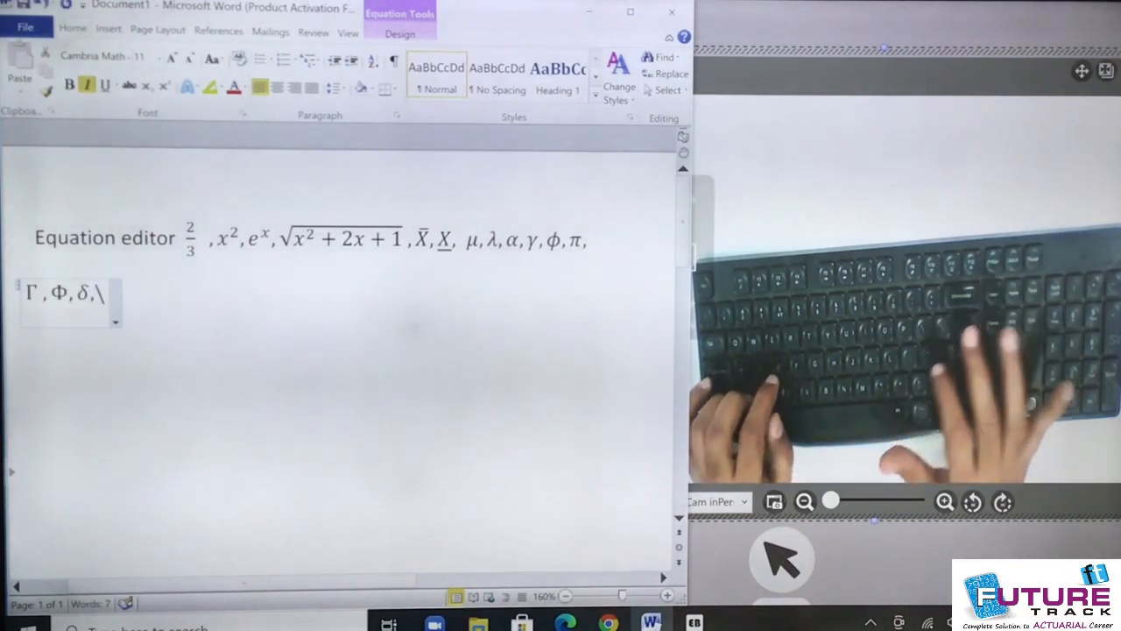
{"action": "type", "text": "Delta "}
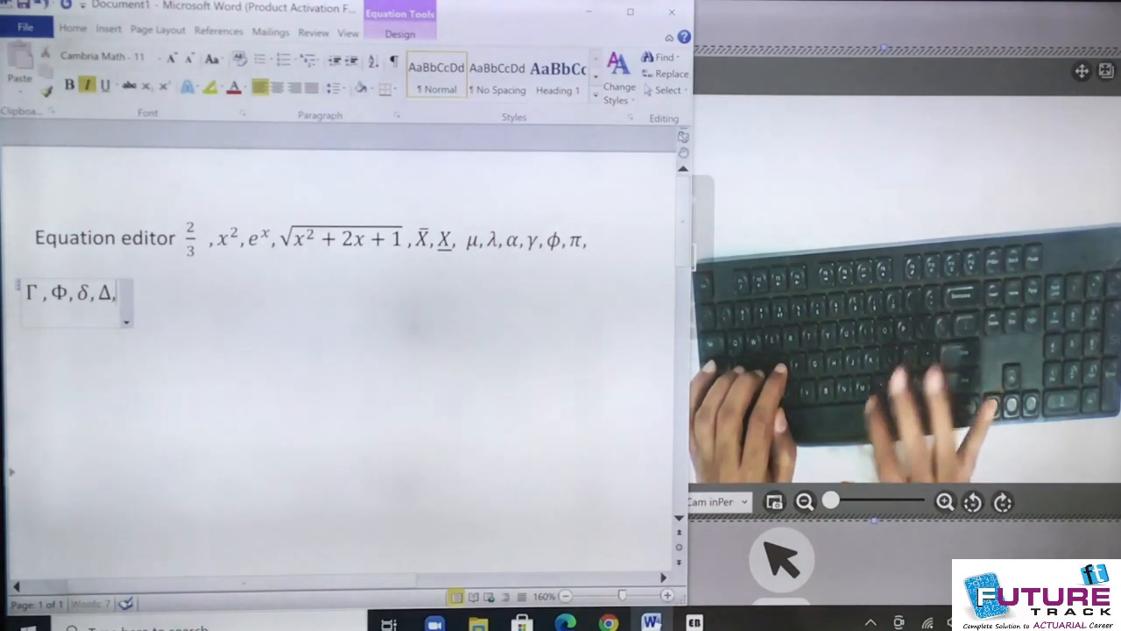
Append a comma and the derivative operator d/dx as a stacked fraction after the capital Delta.
{"action": "type", "text": ",d"}
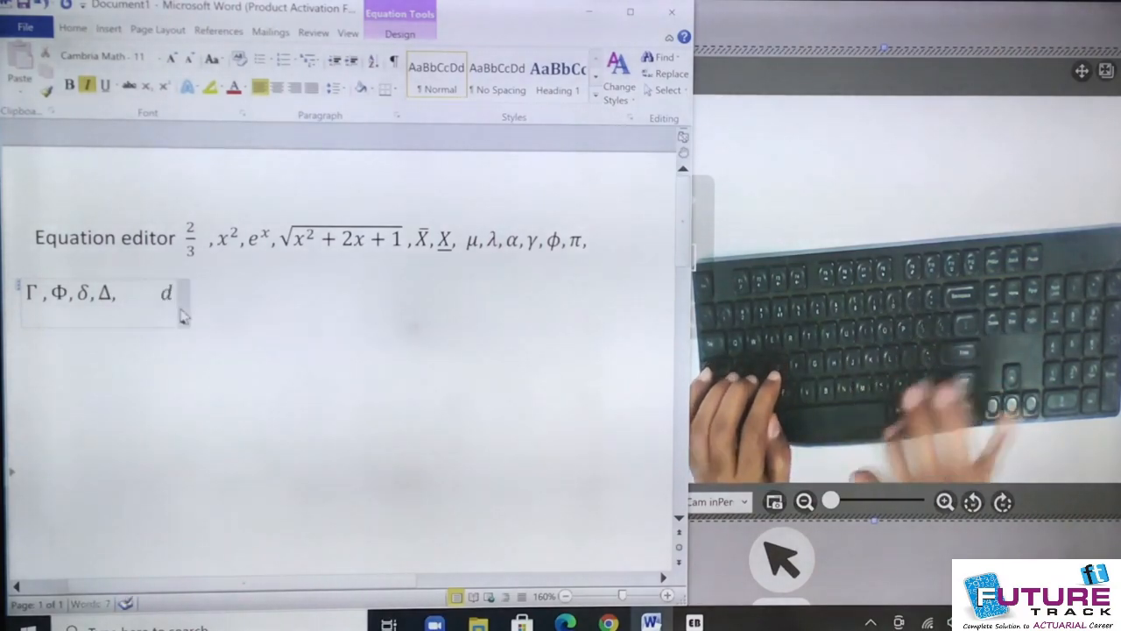
{"action": "type", "text": "\\dx"}
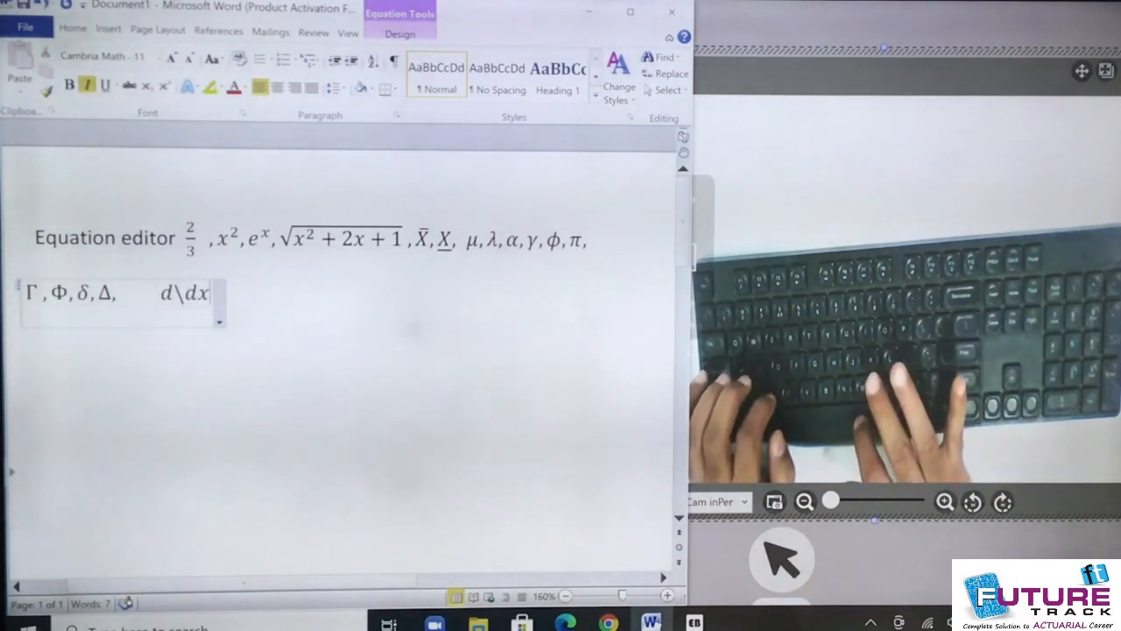
{"action": "key", "text": "BackSpace"}
{"action": "key", "text": "BackSpace"}
{"action": "key", "text": "BackSpace"}
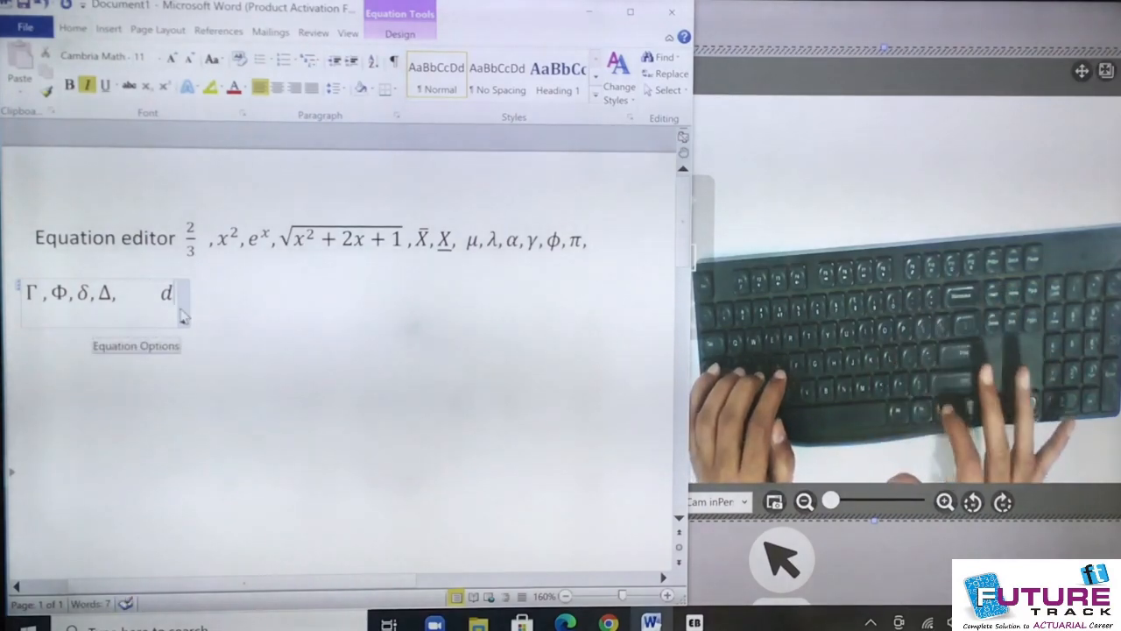
{"action": "type", "text": "/dx"}
{"action": "key", "text": "space"}
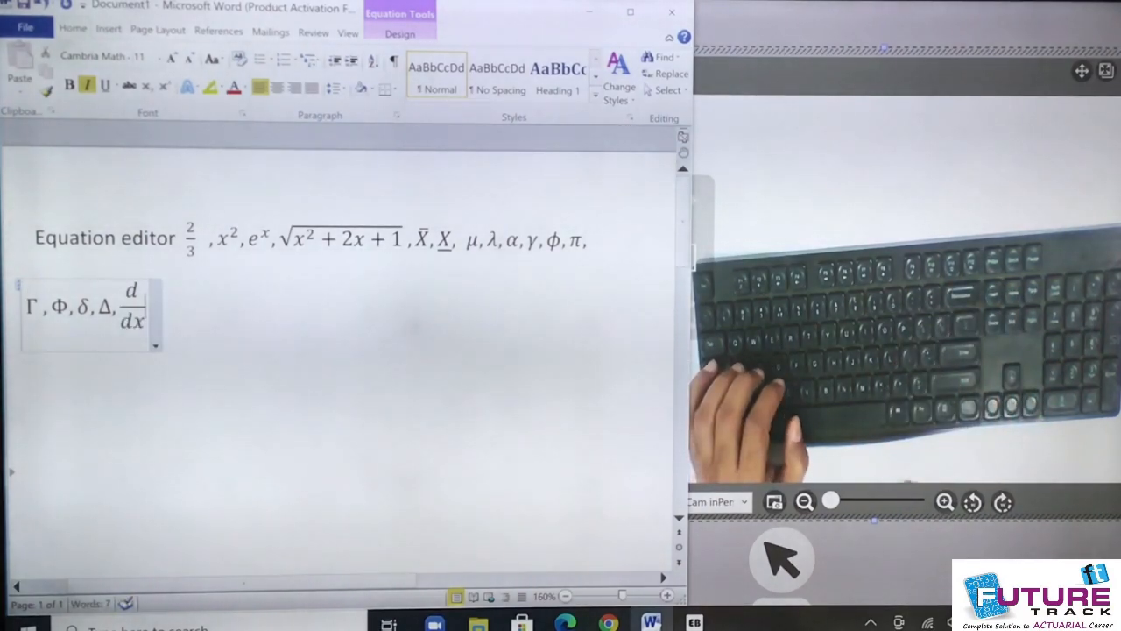
Append a comma after the derivative operator d/dx, then leave the equation and start a third line.
{"action": "type", "text": ","}
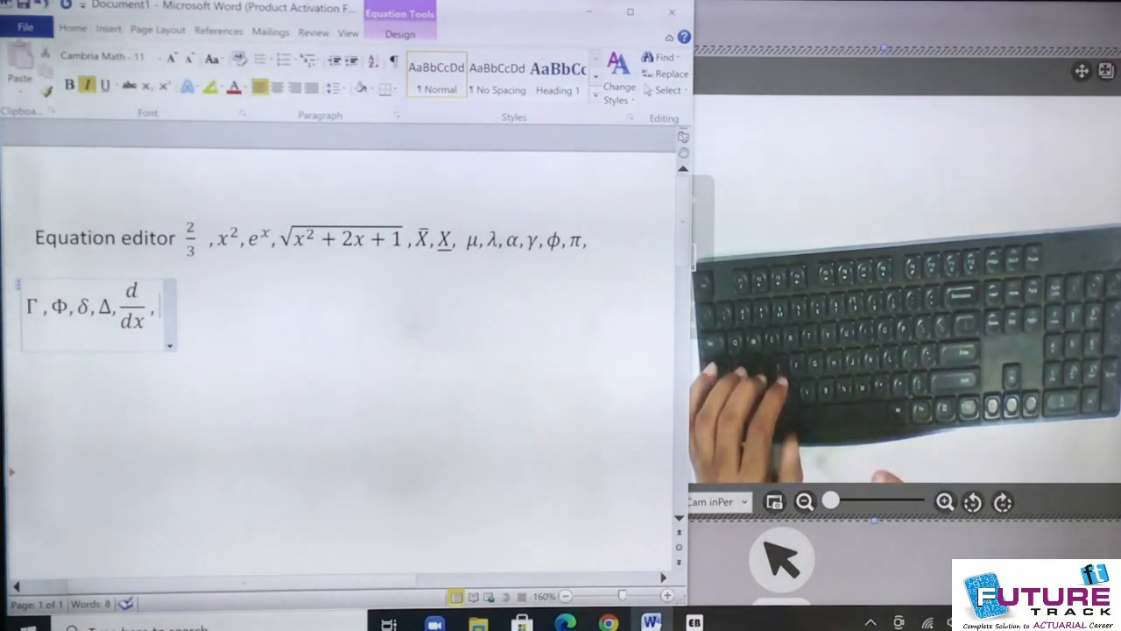
{"action": "key", "text": "Right"}
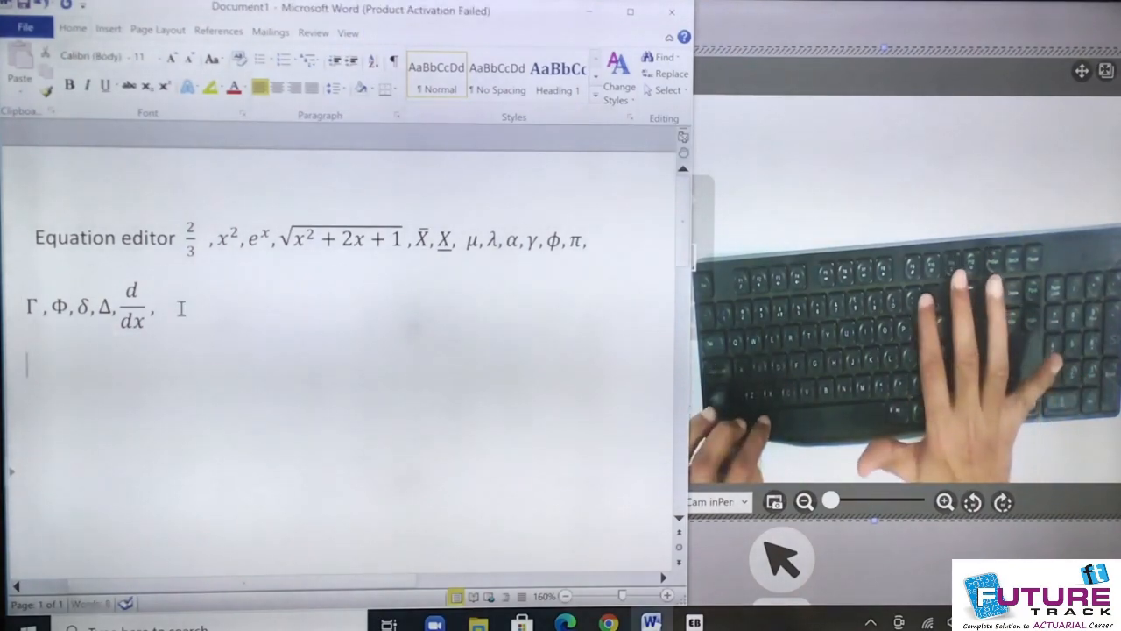
{"action": "key", "text": "Return"}
Insert a summation symbol in a new equation on the third line and centre it.
{"action": "key", "text": "alt+equal"}
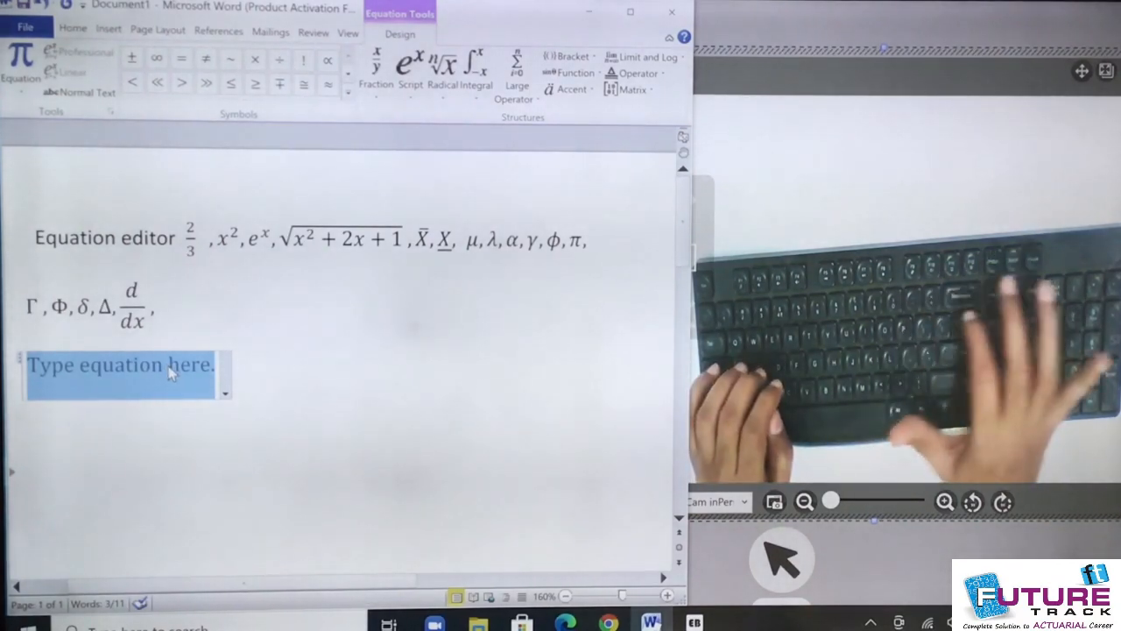
{"action": "type", "text": "\\sum"}
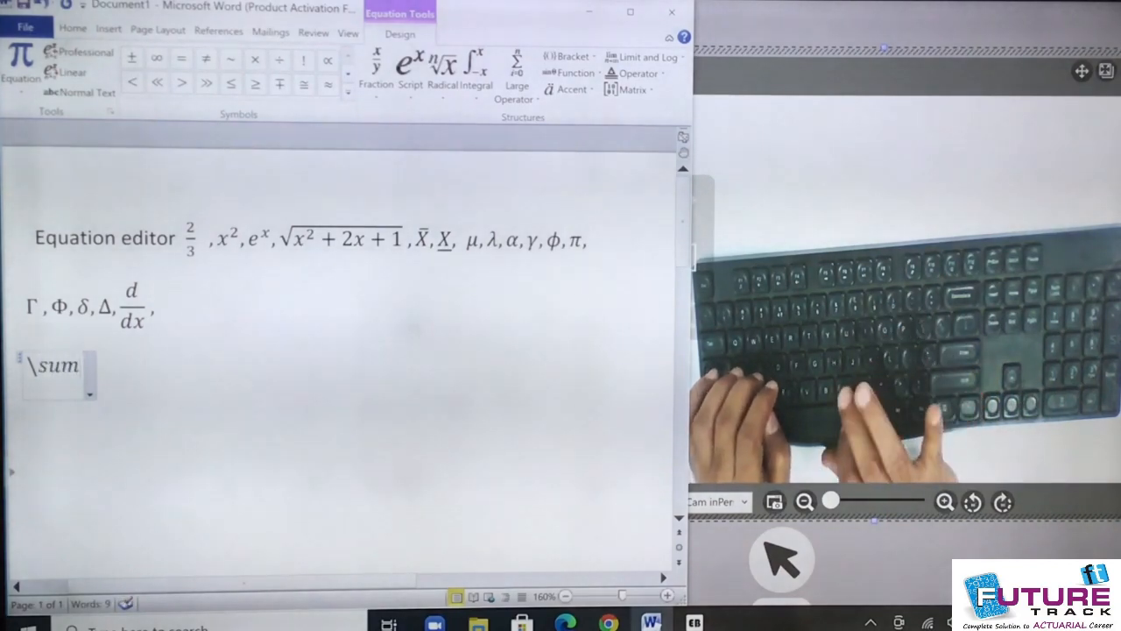
{"action": "key", "text": "space"}
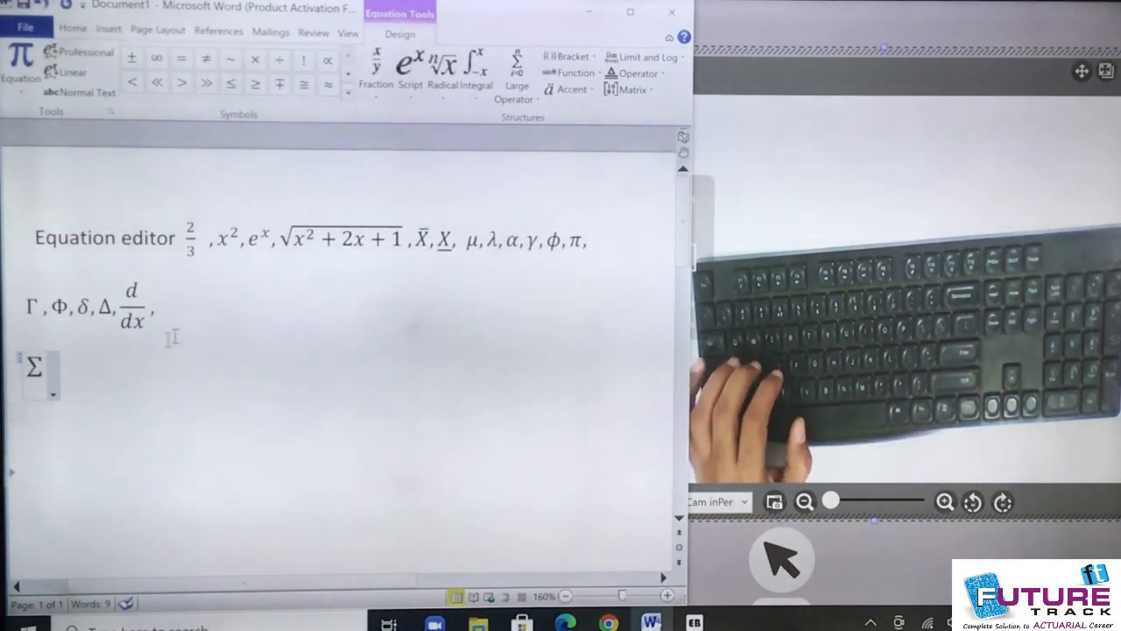
{"action": "left_click", "coordinate": [21, 374]}
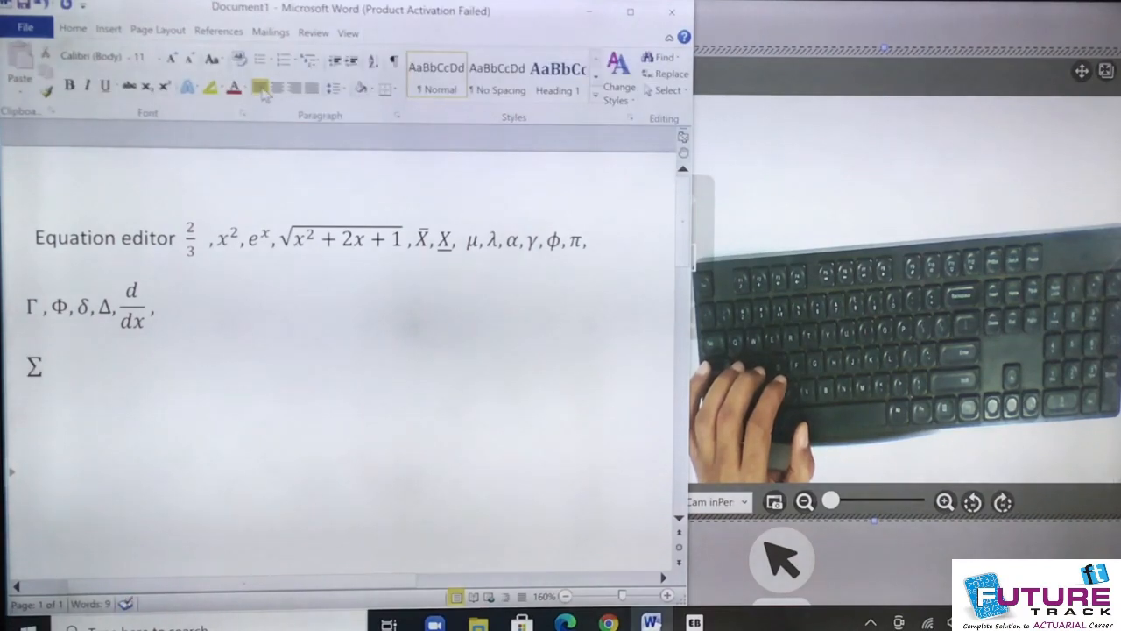
{"action": "left_click", "coordinate": [45, 368]}
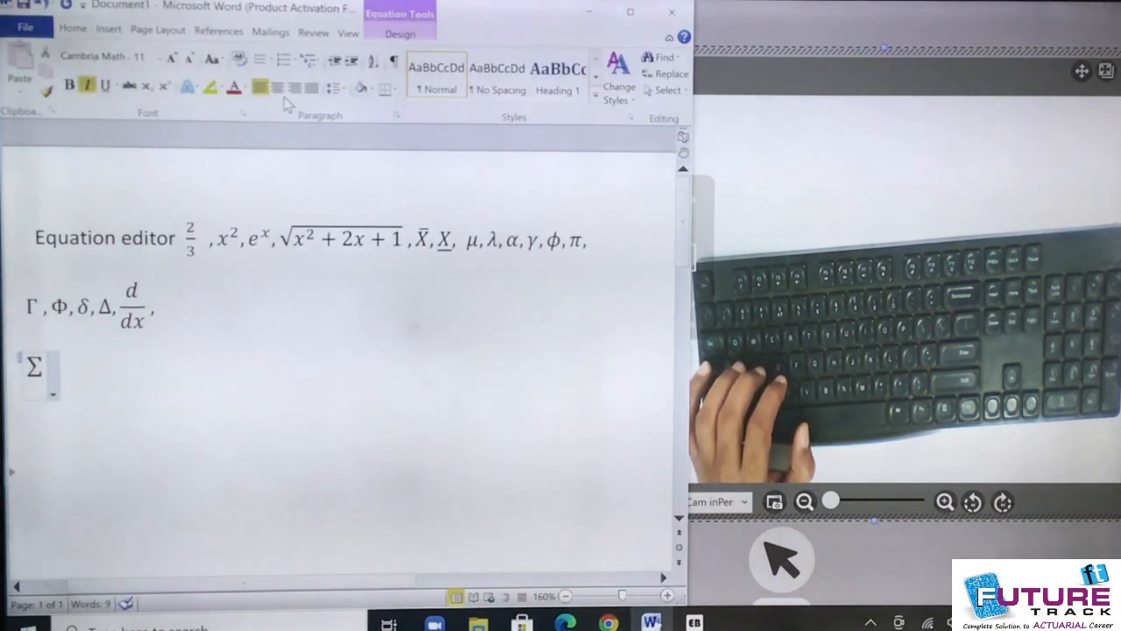
{"action": "left_click", "coordinate": [278, 89]}
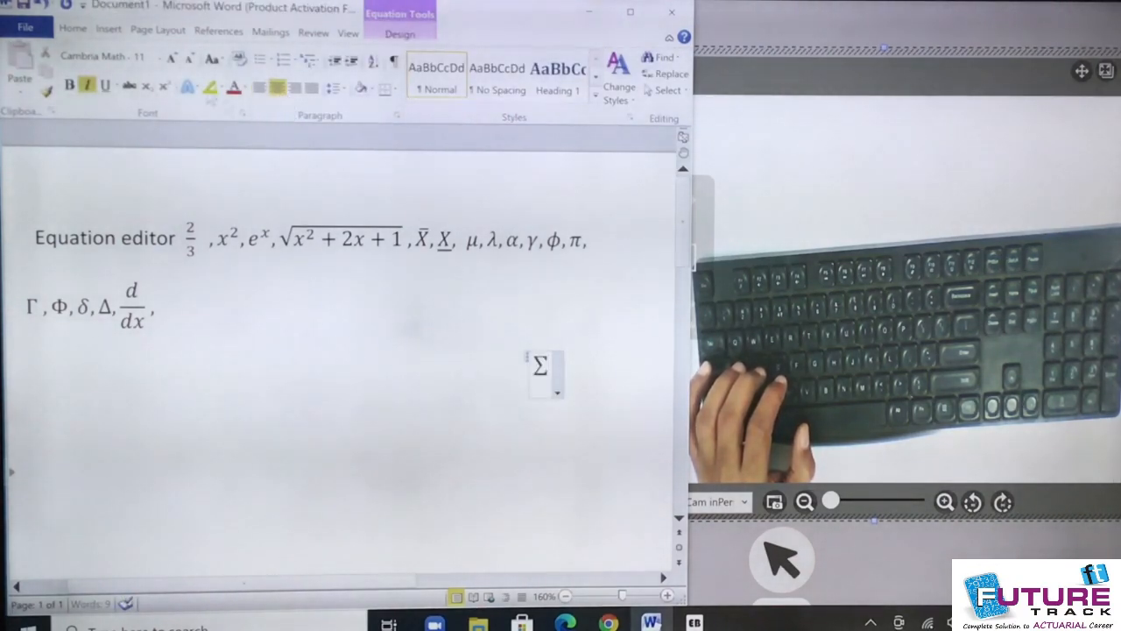
Undo the centring and the summation symbol entry on the third line.
{"action": "key", "text": "ctrl+z"}
{"action": "key", "text": "ctrl+z"}
{"action": "key", "text": "ctrl+z"}
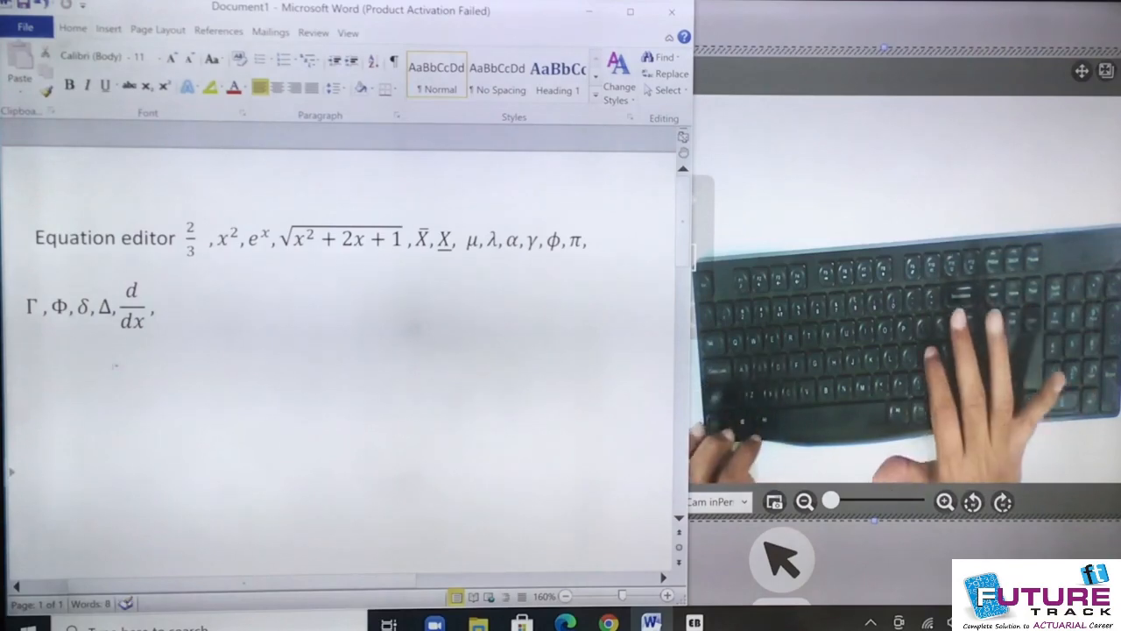
Enter the summation of x² with lower limit x=0 and upper limit n in a new equation on the third line.
{"action": "key", "text": "alt+equal"}
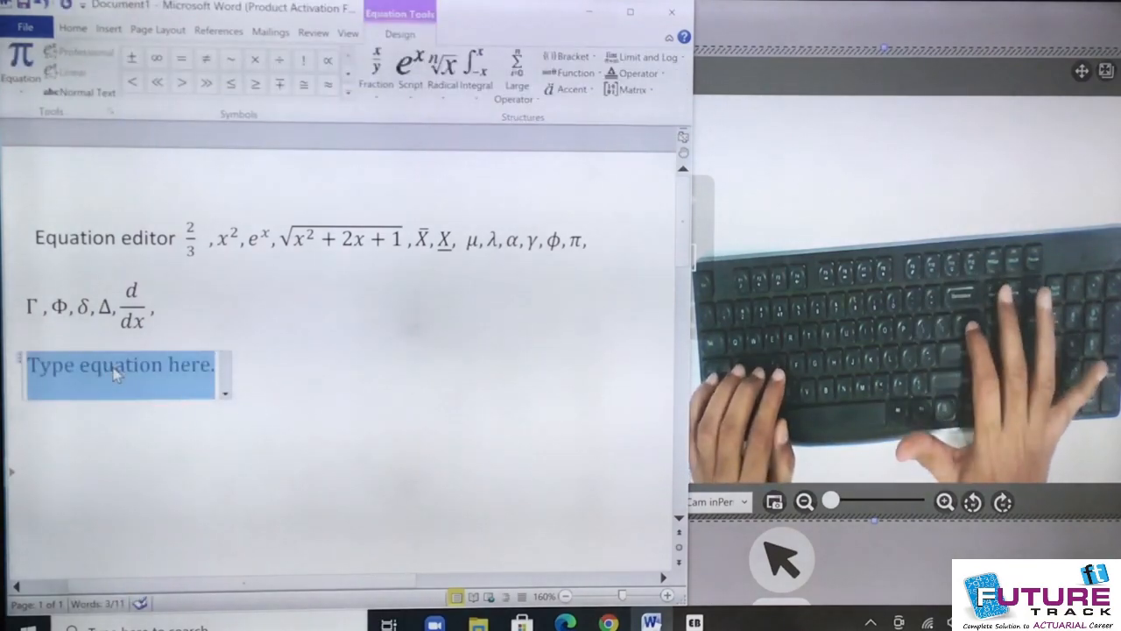
{"action": "type", "text": "\\sum"}
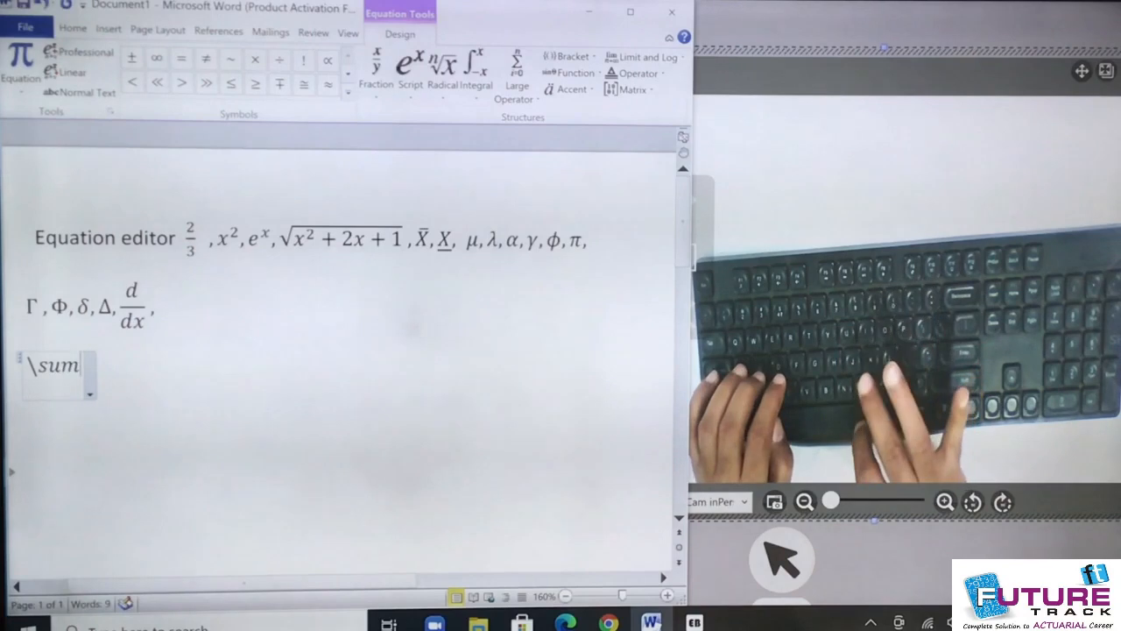
{"action": "key", "text": "space"}
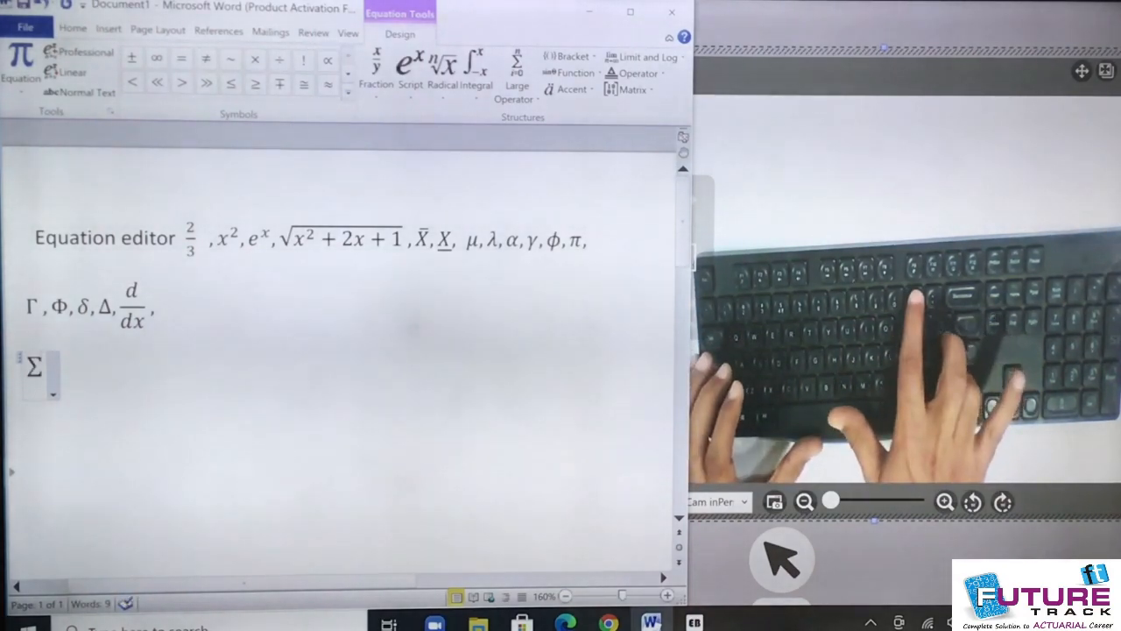
{"action": "type", "text": "_"}
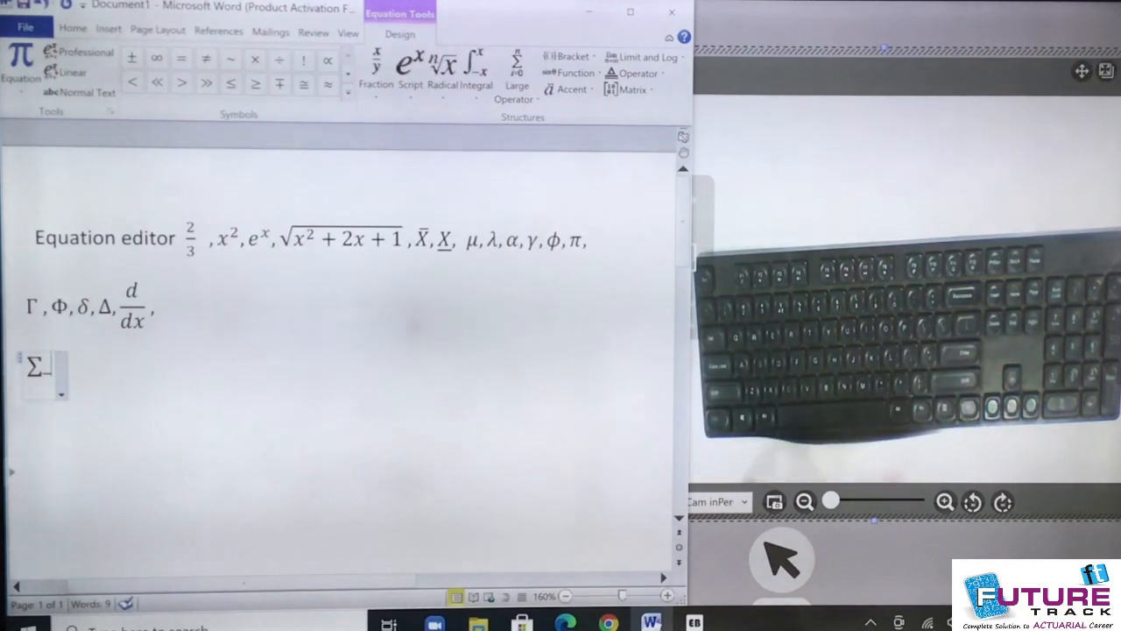
{"action": "type", "text": "(x = 0"}
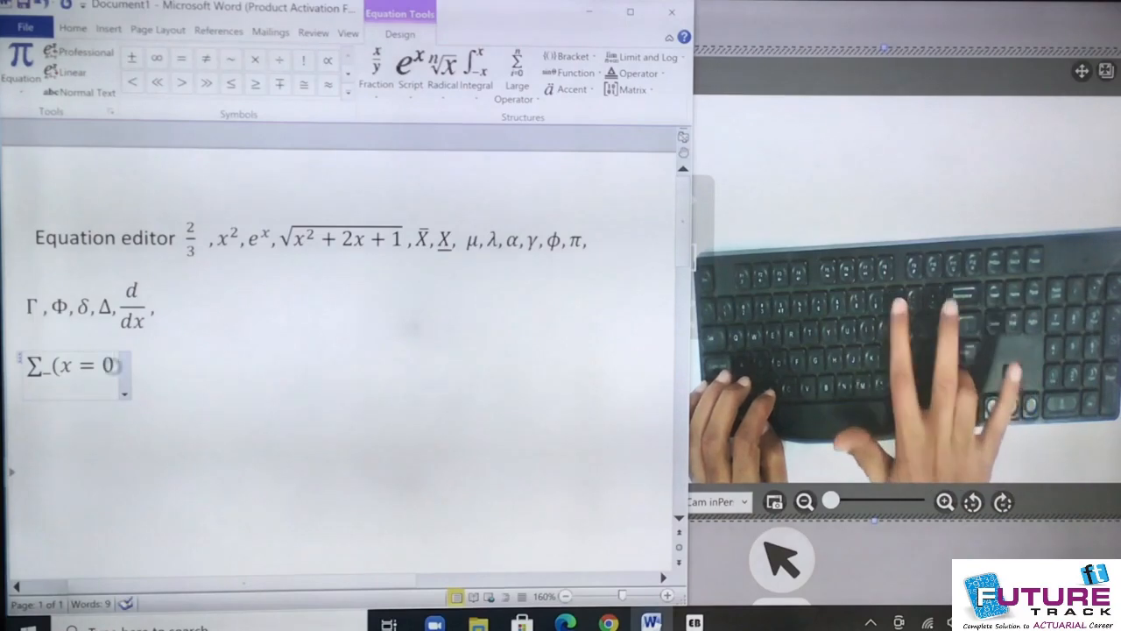
{"action": "type", "text": ")"}
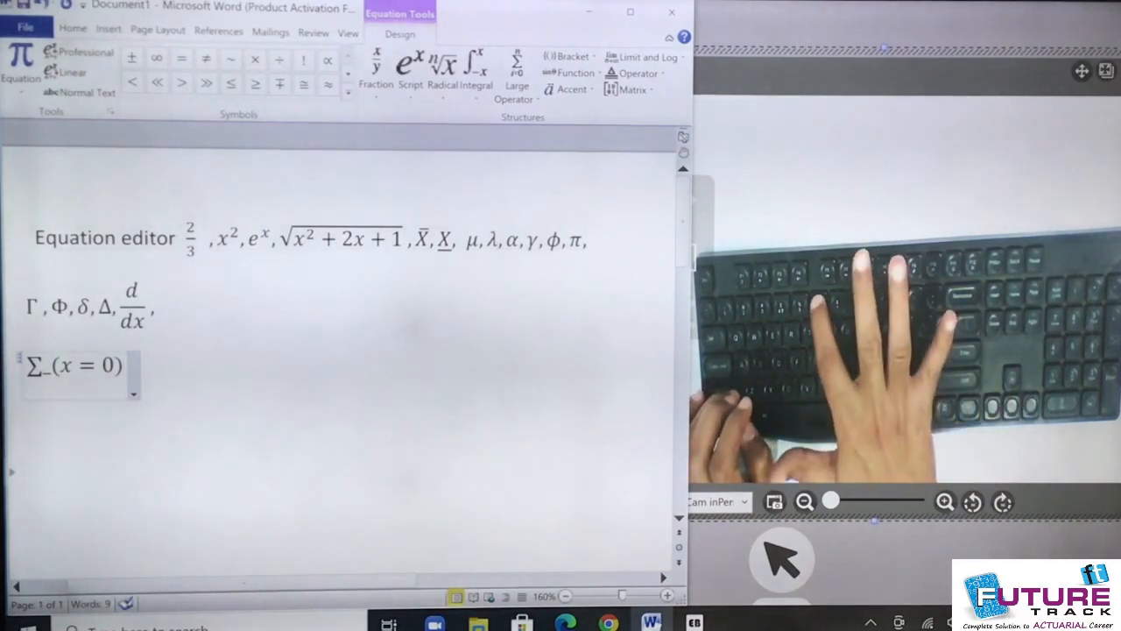
{"action": "type", "text": "^"}
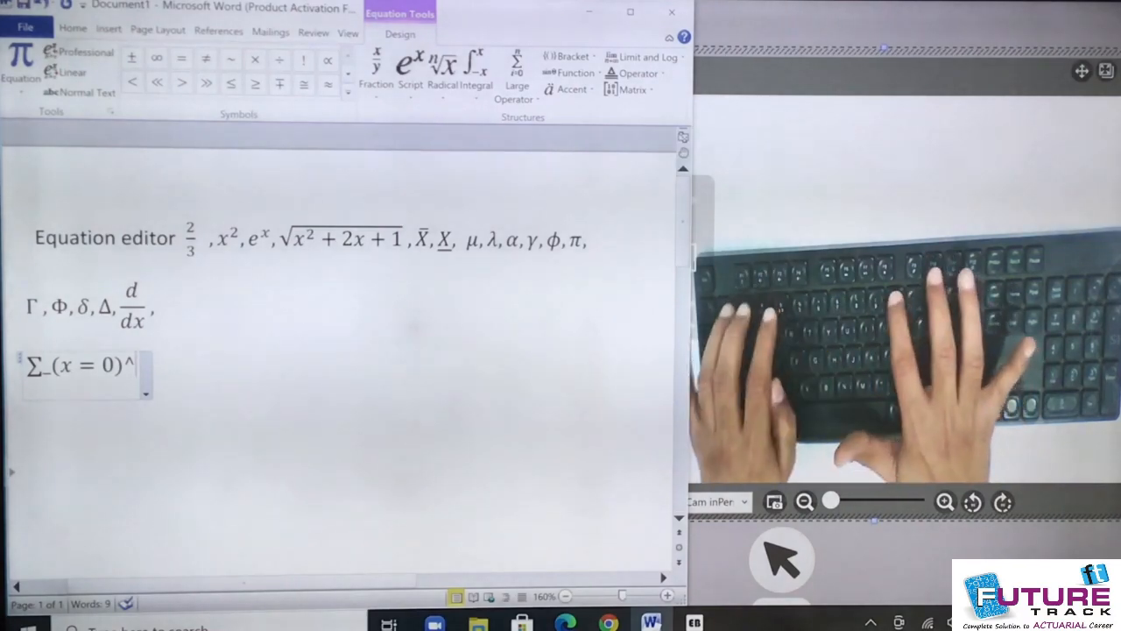
{"action": "type", "text": "n"}
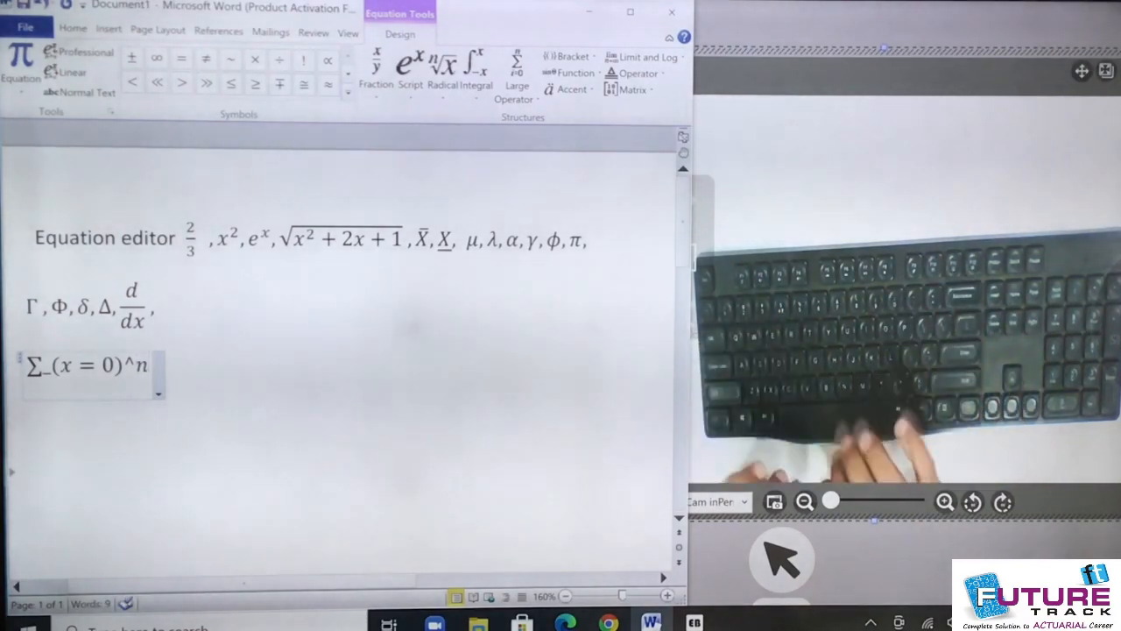
{"action": "key", "text": "space"}
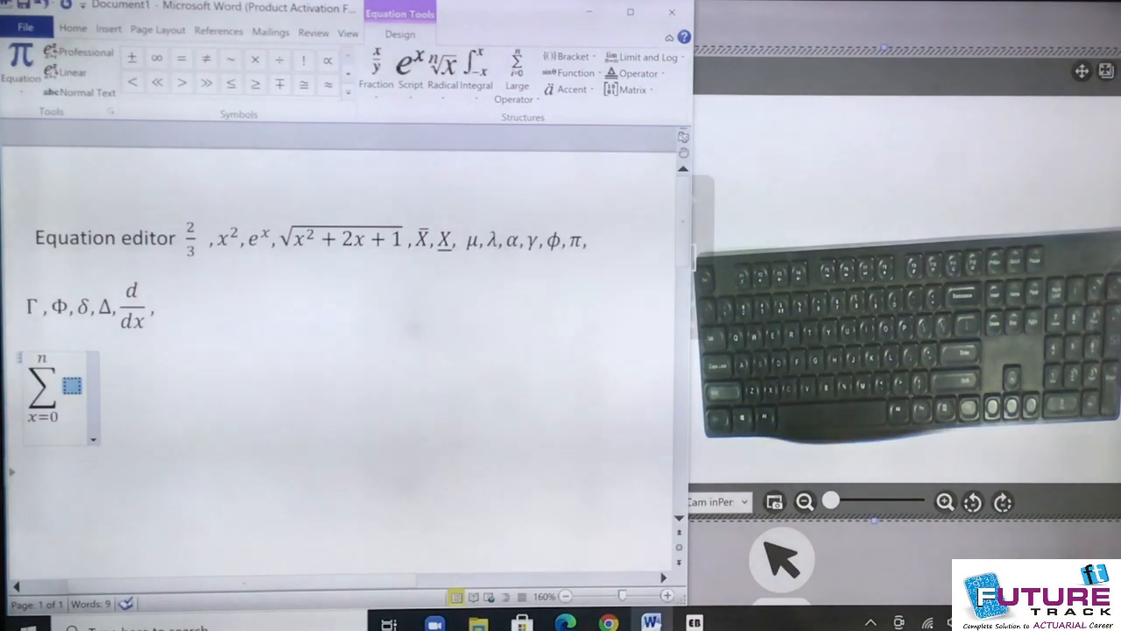
{"action": "type", "text": "x^2"}
{"action": "key", "text": "space"}
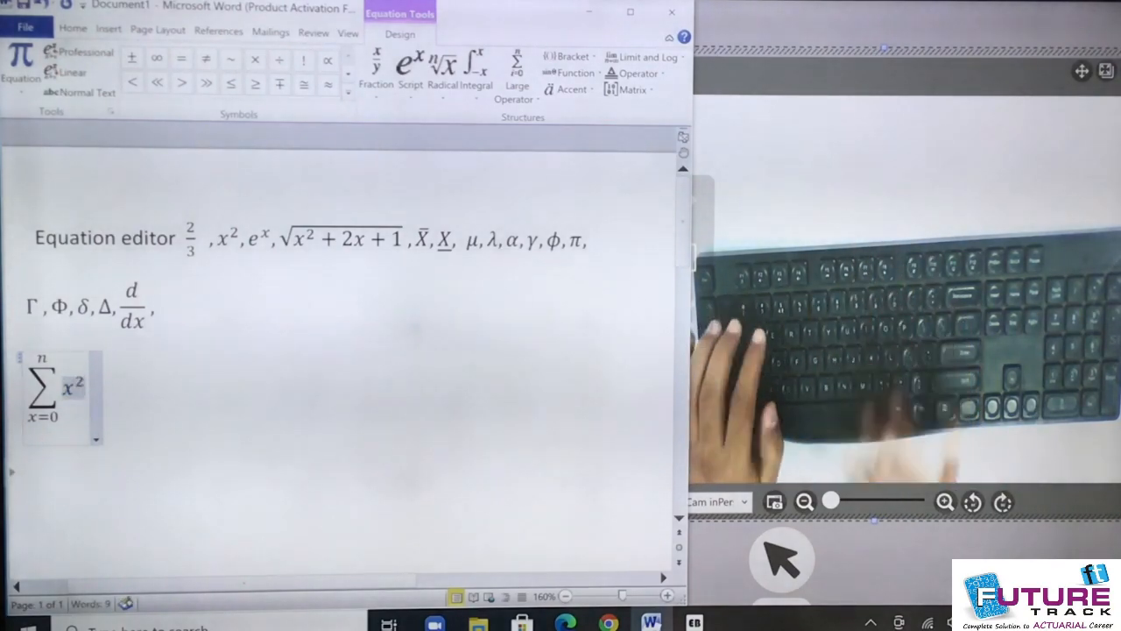
Try to add an infinity symbol with \infty as plain text after the second-line equation, and delete the typed text.
{"action": "left_click", "coordinate": [96, 419]}
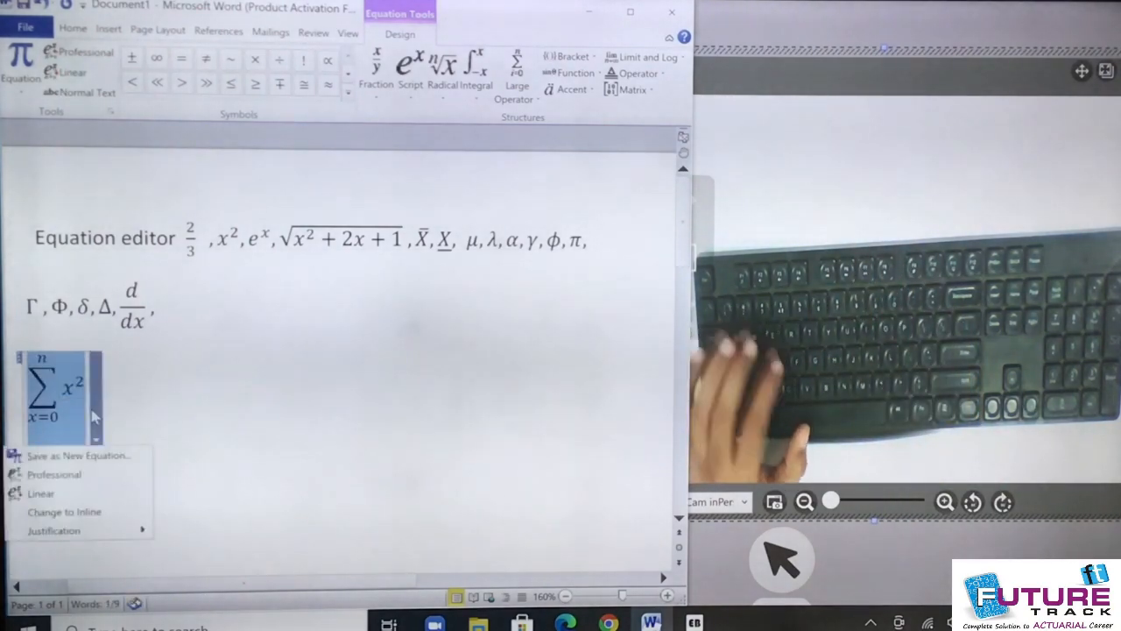
{"action": "left_click", "coordinate": [100, 395]}
{"action": "left_click", "coordinate": [89, 390]}
{"action": "left_click", "coordinate": [171, 298]}
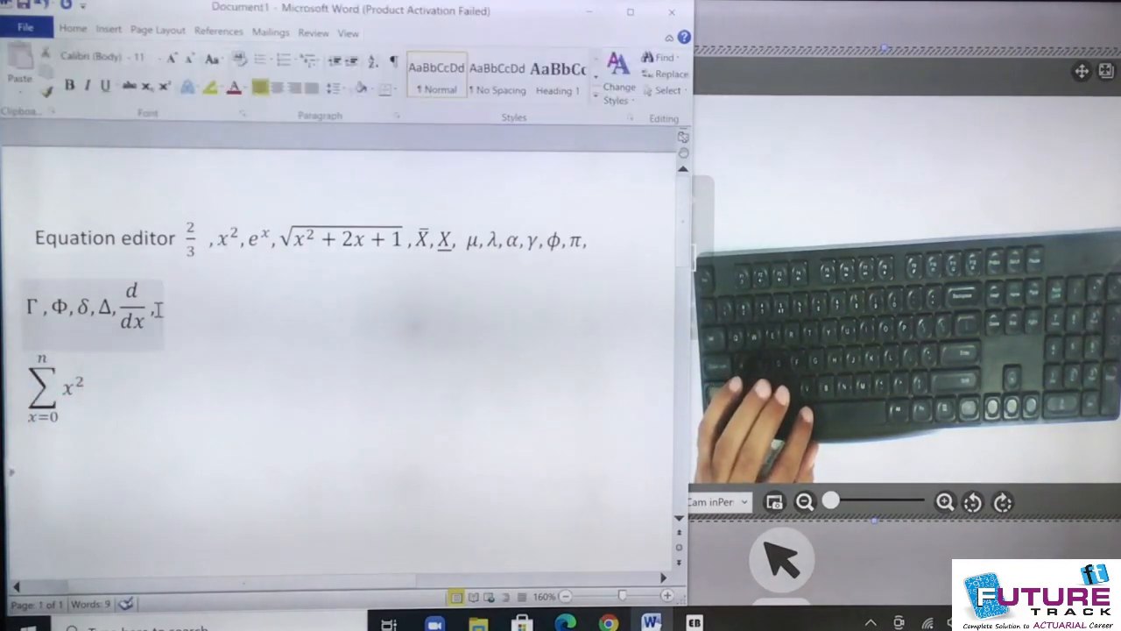
{"action": "type", "text": "\\"}
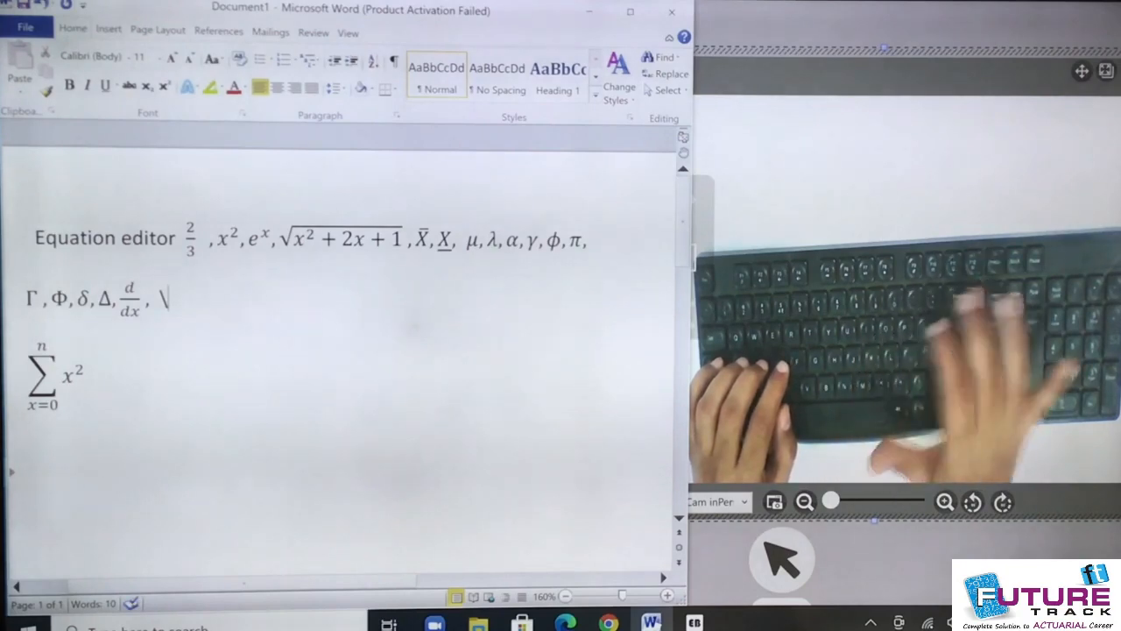
{"action": "type", "text": "inf"}
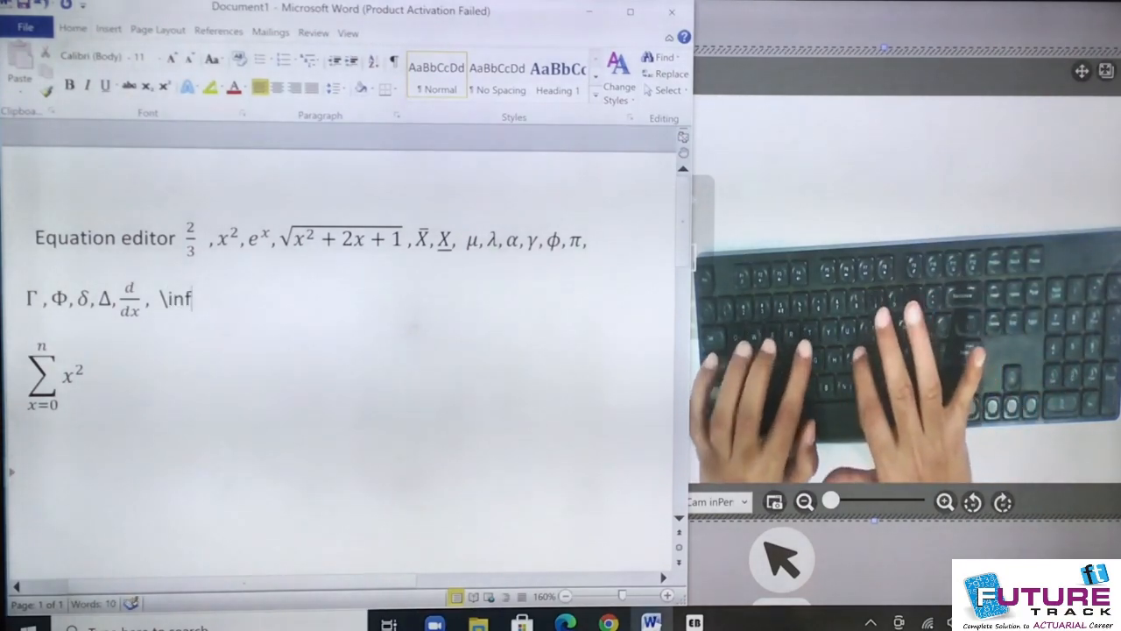
{"action": "type", "text": "ty"}
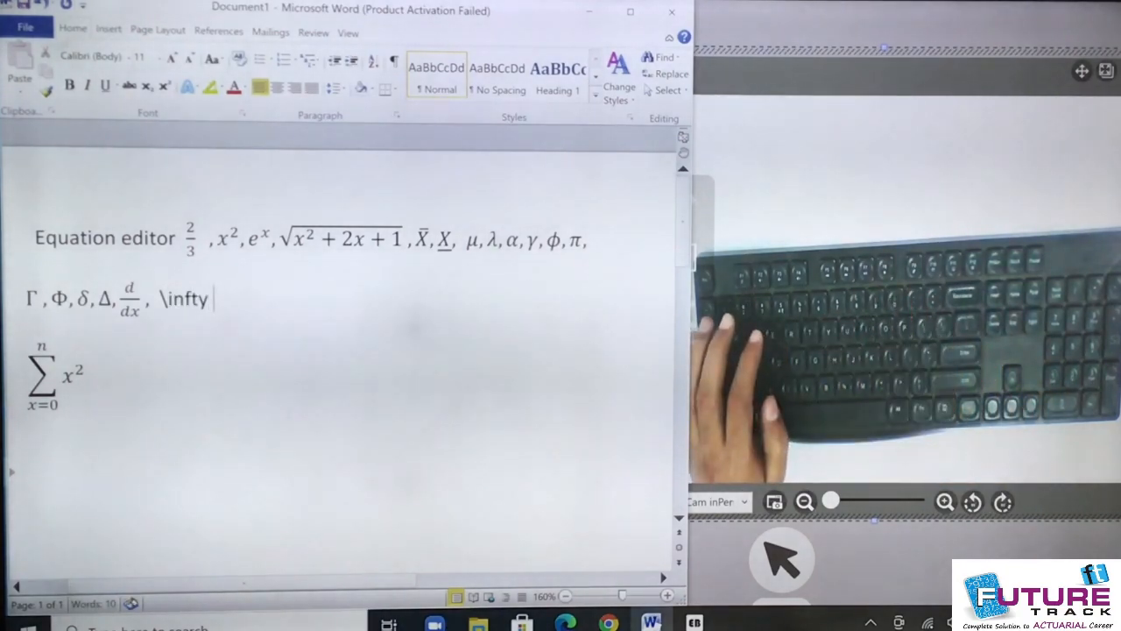
{"action": "key", "text": "BackSpace"}
{"action": "key", "text": "BackSpace"}
{"action": "key", "text": "BackSpace"}
{"action": "key", "text": "BackSpace"}
{"action": "key", "text": "BackSpace"}
{"action": "key", "text": "BackSpace"}
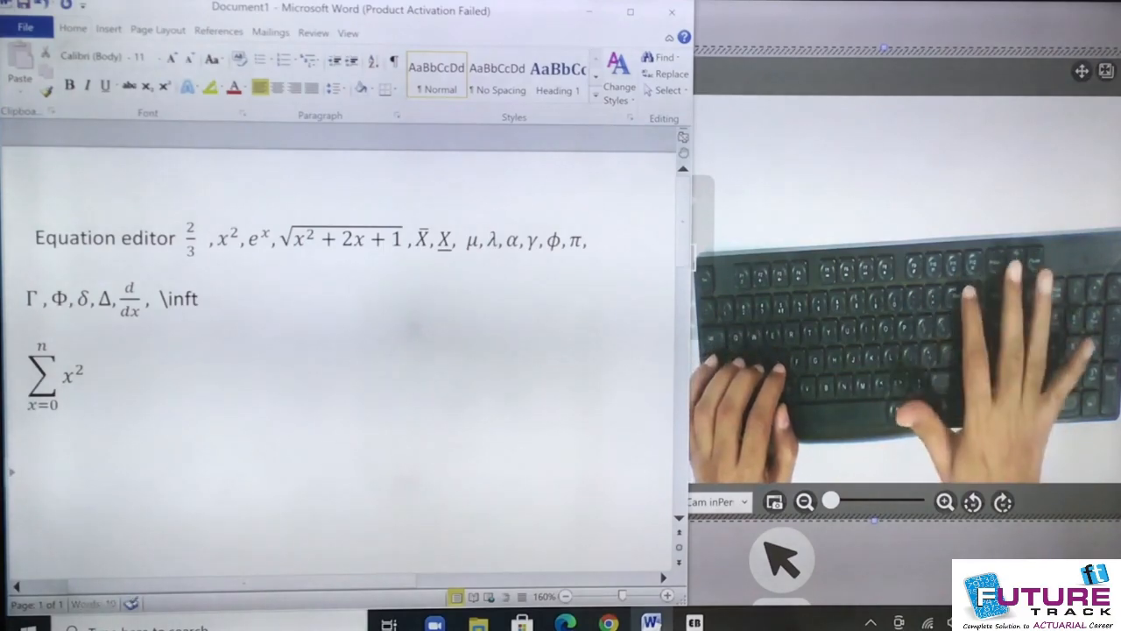
Append an infinity symbol inside the second-line equation, after the comma following d/dx.
{"action": "left_click", "coordinate": [186, 250]}
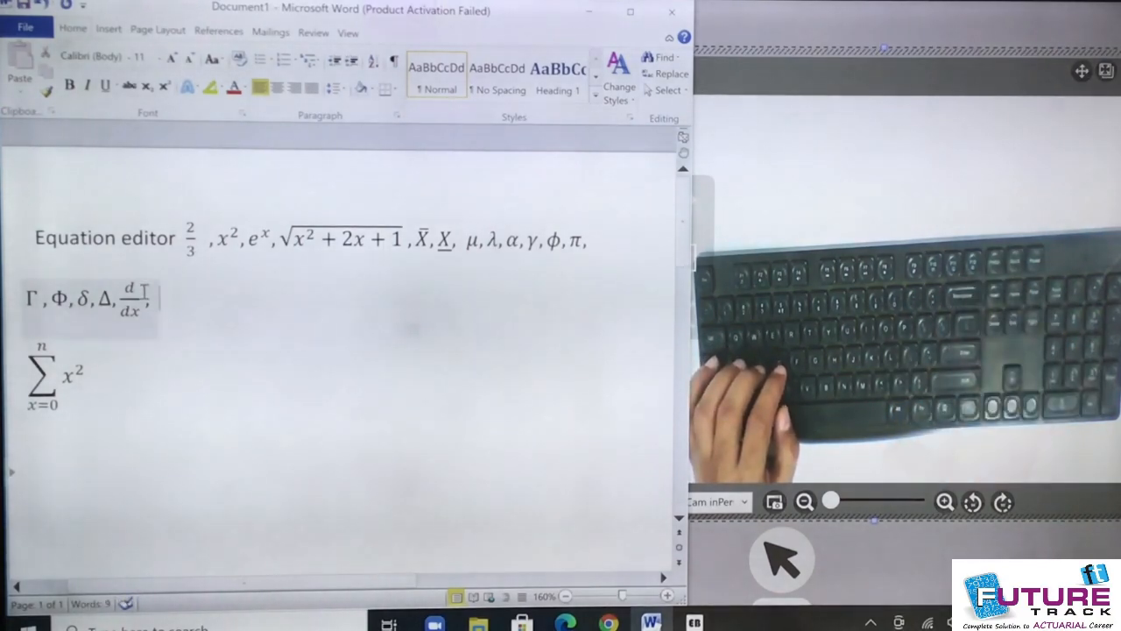
{"action": "left_click", "coordinate": [176, 300]}
{"action": "type", "text": "\\"}
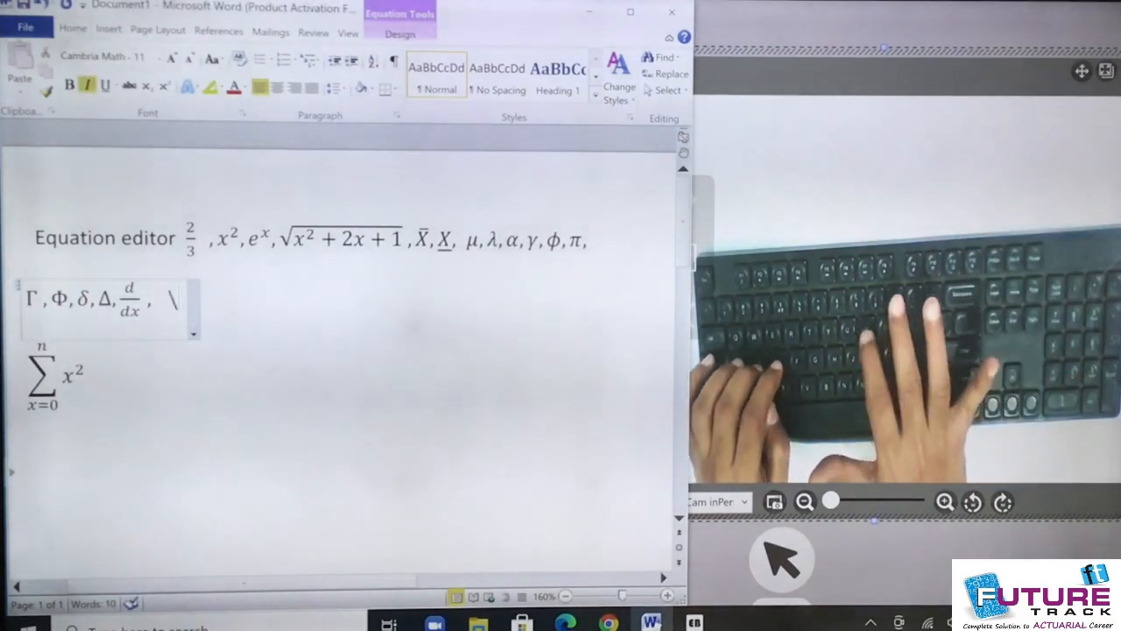
{"action": "type", "text": "infty"}
{"action": "key", "text": "space"}
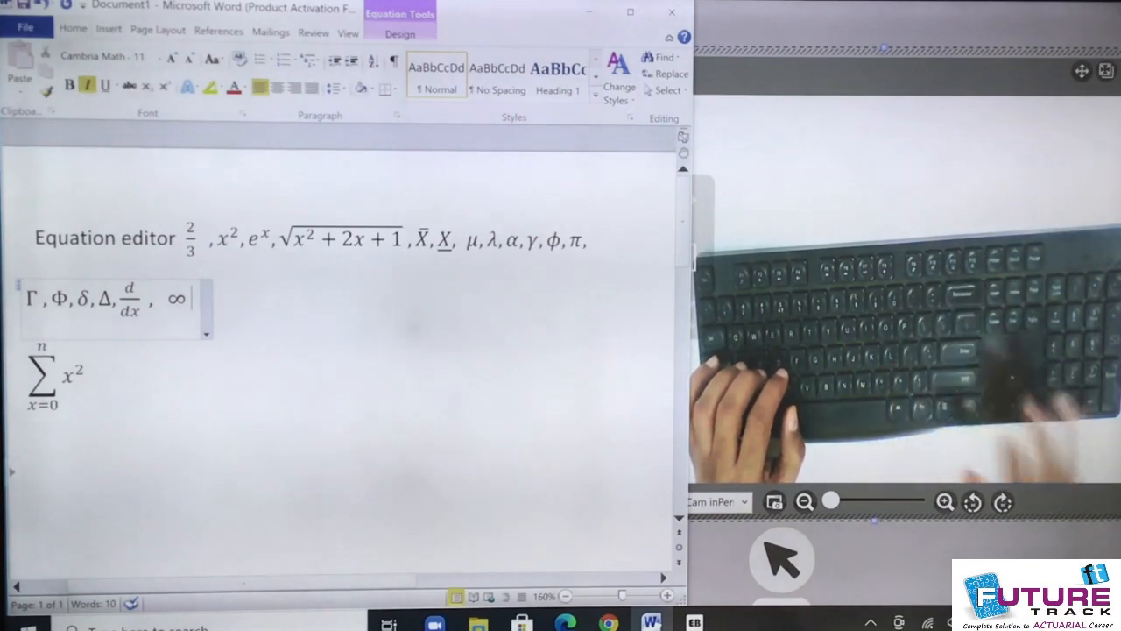
{"action": "left_click", "coordinate": [81, 384]}
{"action": "left_click", "coordinate": [94, 394]}
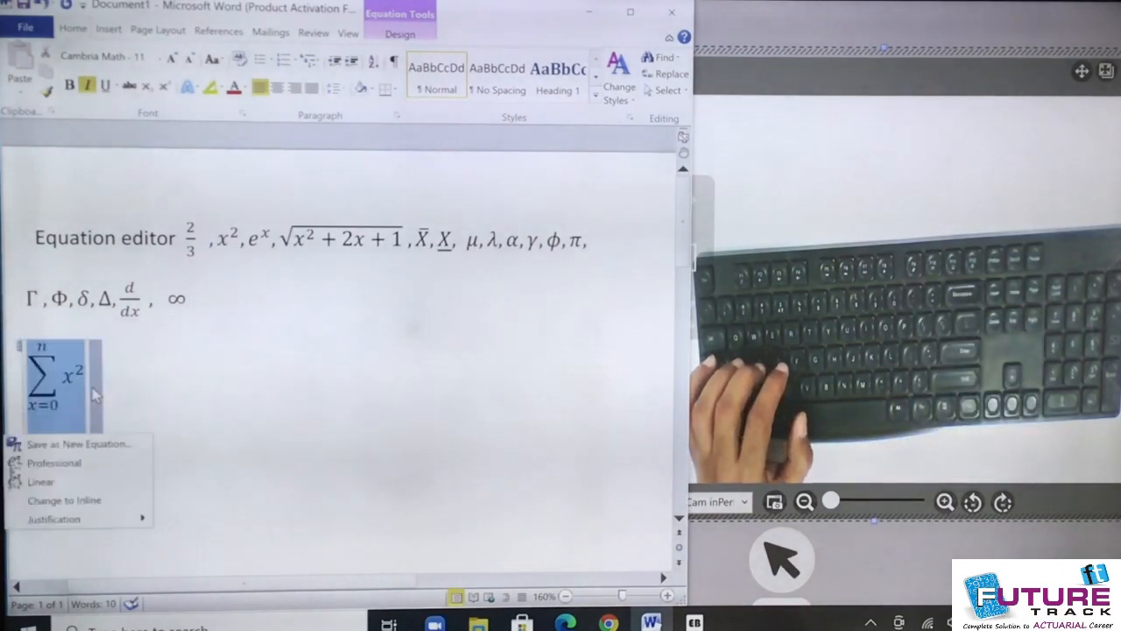
{"action": "left_click", "coordinate": [88, 390]}
{"action": "left_click", "coordinate": [81, 384]}
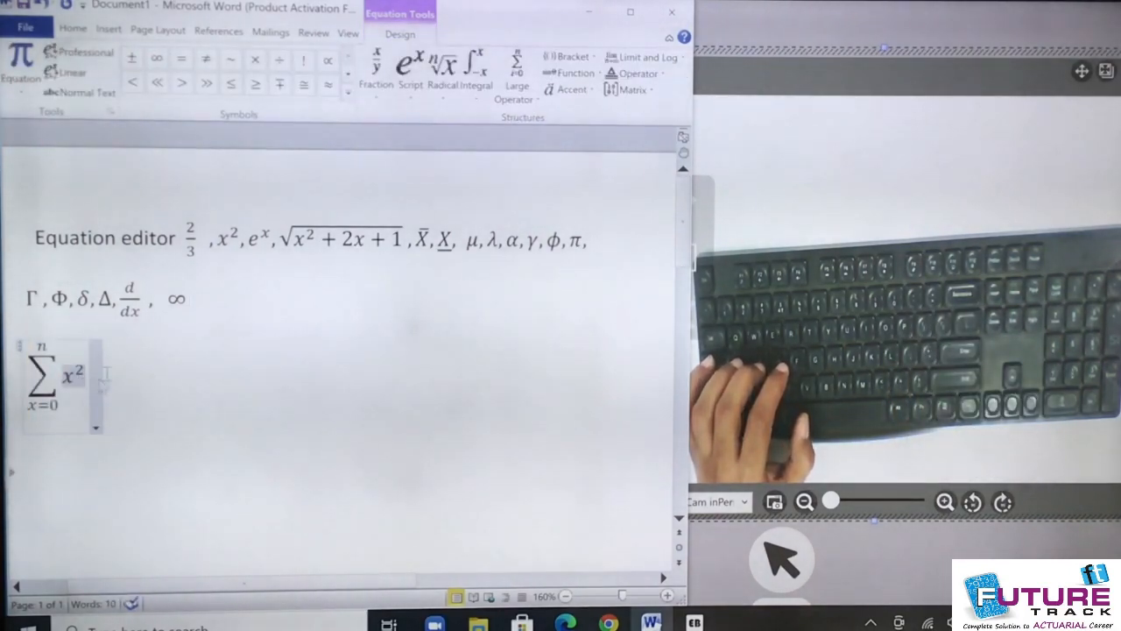
Append a comma and X with subscript 1 after the infinity symbol in the second-line equation.
{"action": "left_click", "coordinate": [163, 320]}
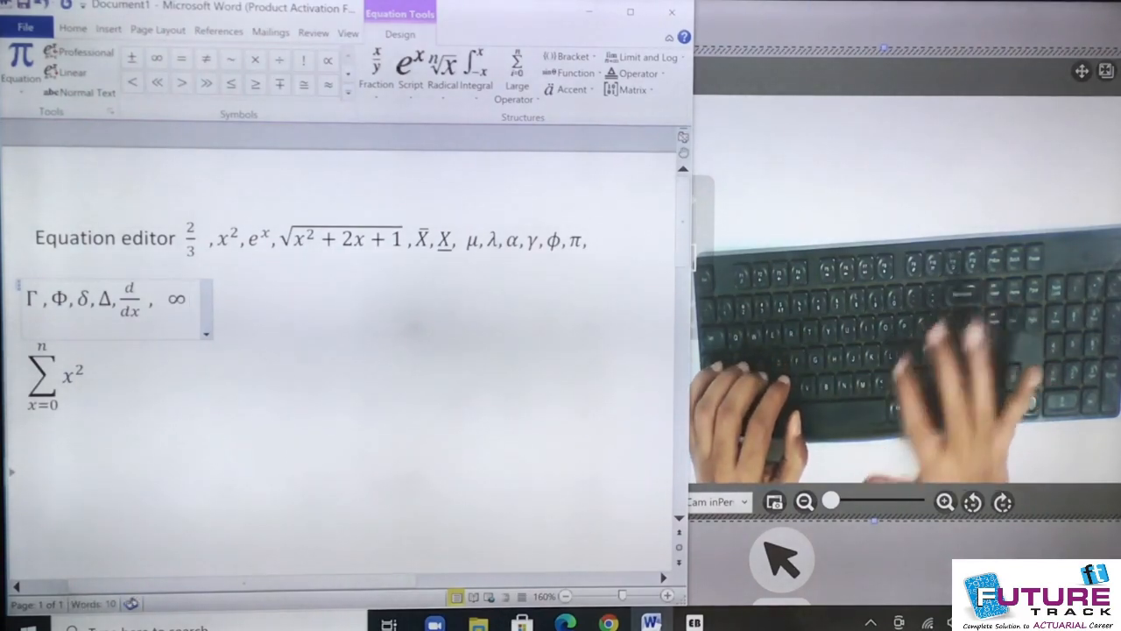
{"action": "type", "text": ","}
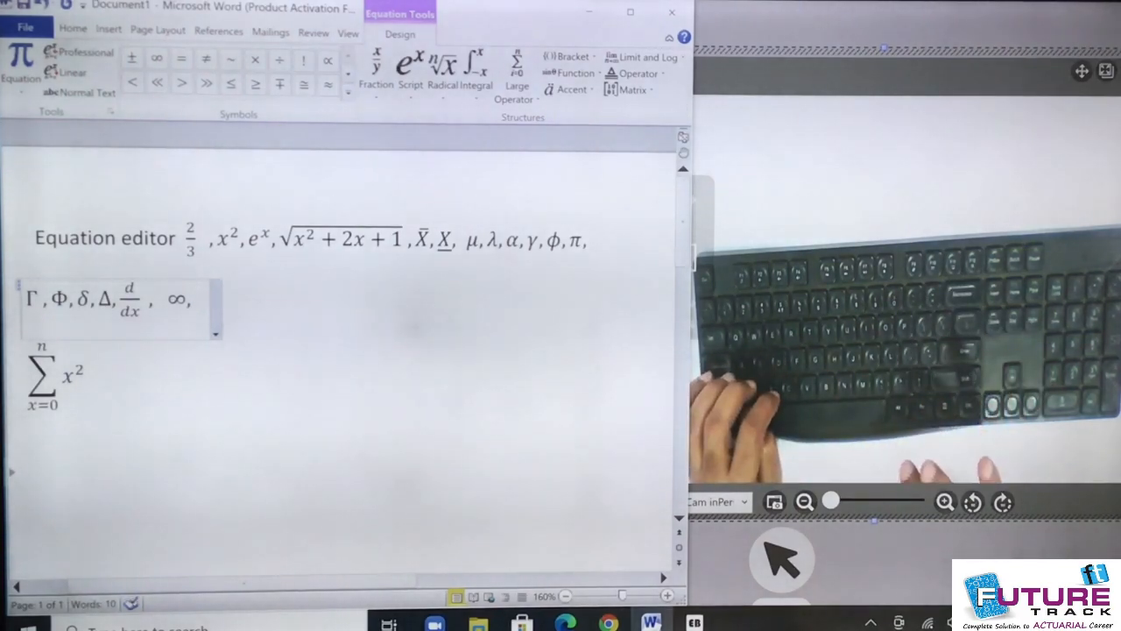
{"action": "type", "text": "X"}
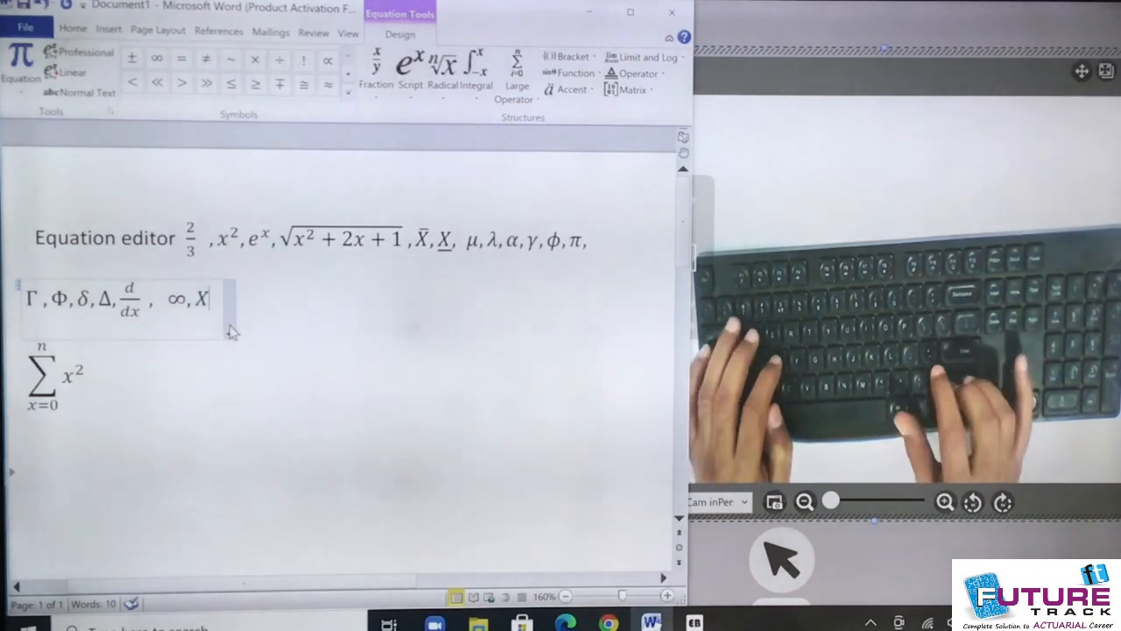
{"action": "type", "text": "_"}
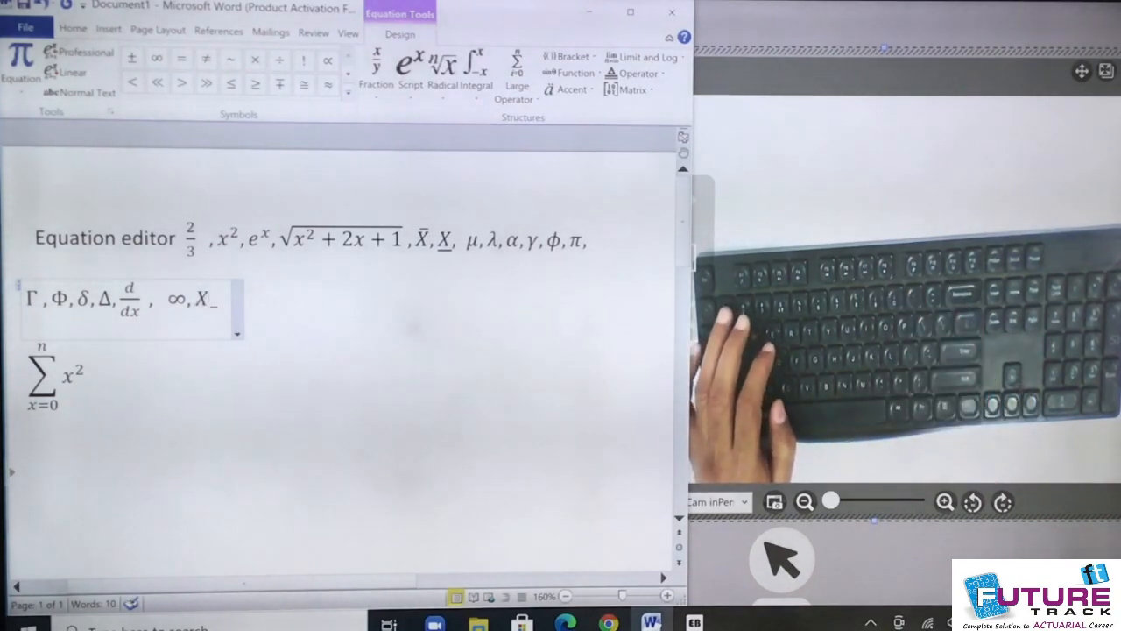
{"action": "type", "text": "1 "}
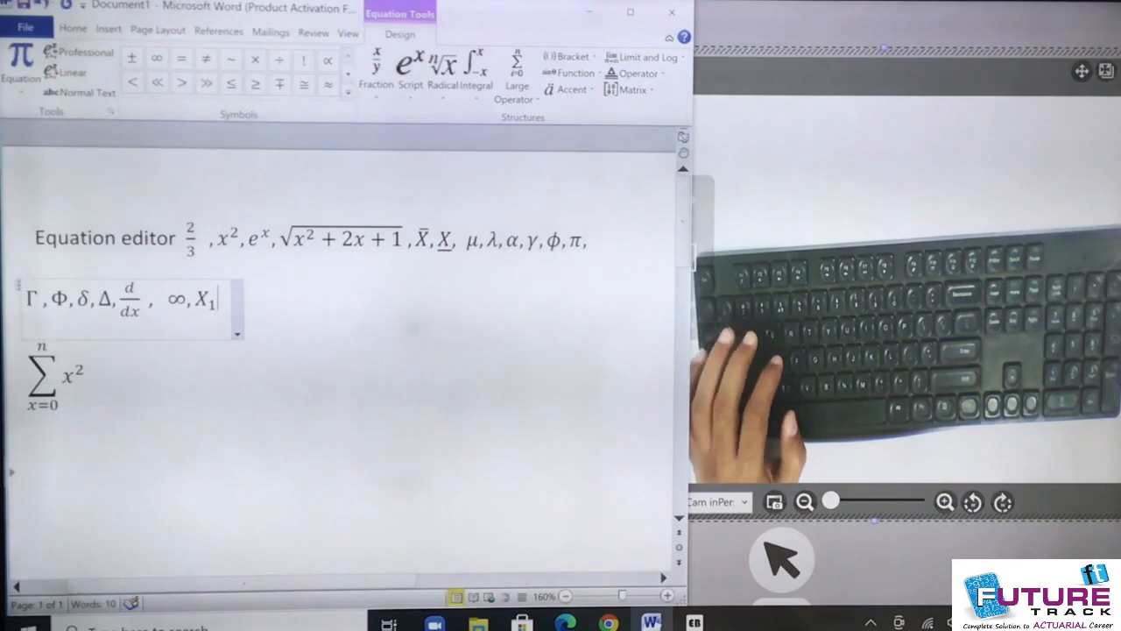
Continue the second-line equation after X₁ with X₂, X₃, a row of dots and Xₙ, removing the stray slash before Xₙ.
{"action": "type", "text": ",X_2"}
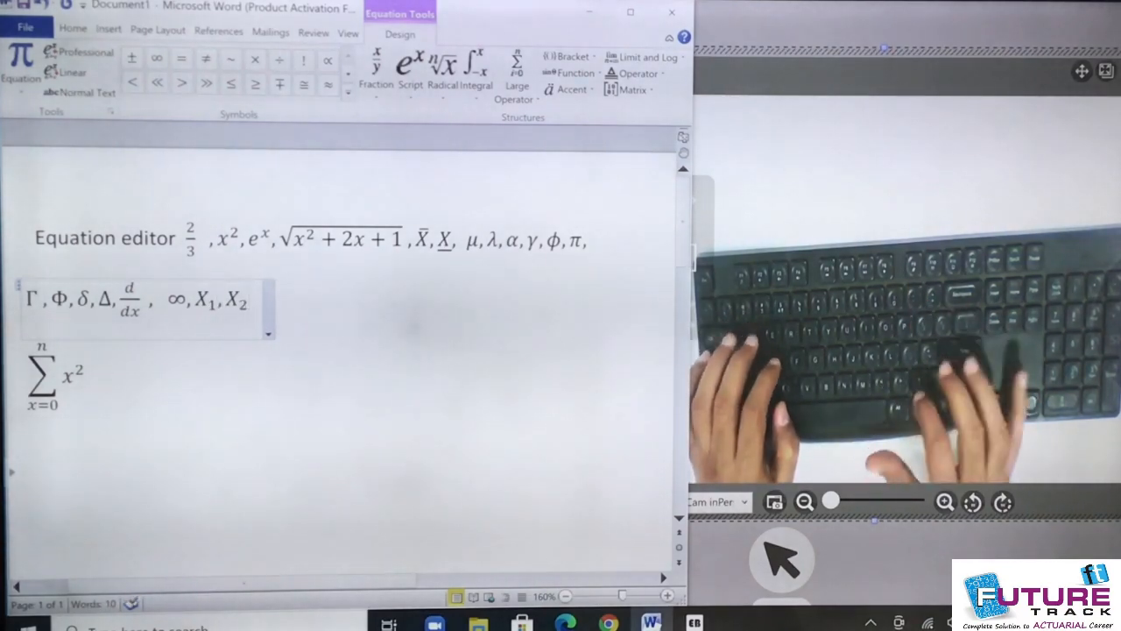
{"action": "type", "text": " ,X_"}
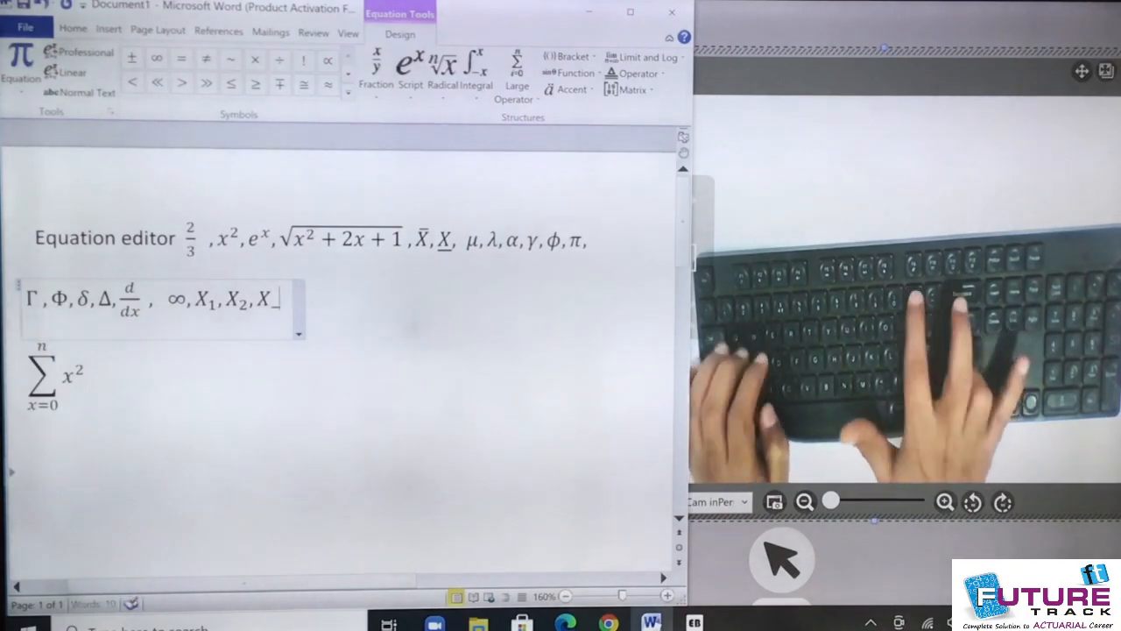
{"action": "type", "text": "3 "}
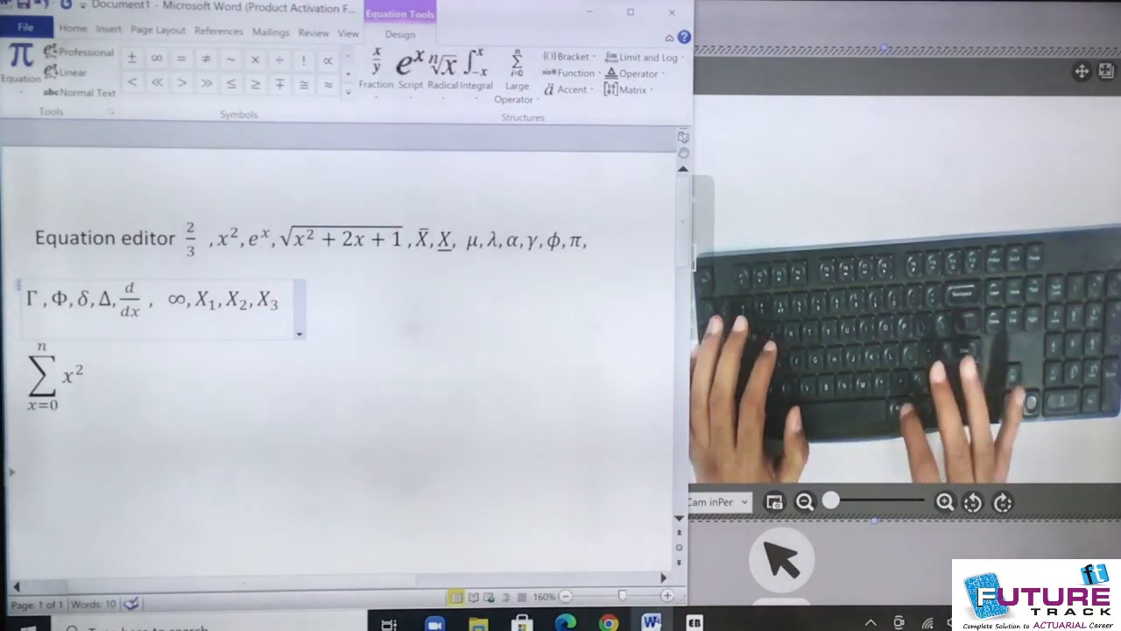
{"action": "type", "text": "........../"}
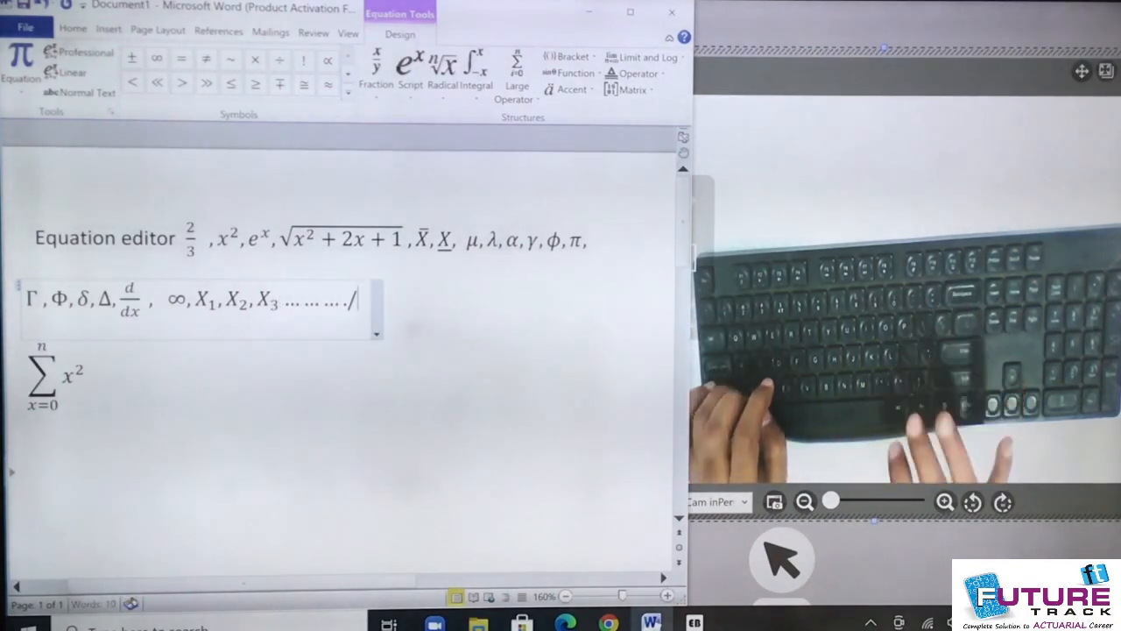
{"action": "type", "text": "X_n"}
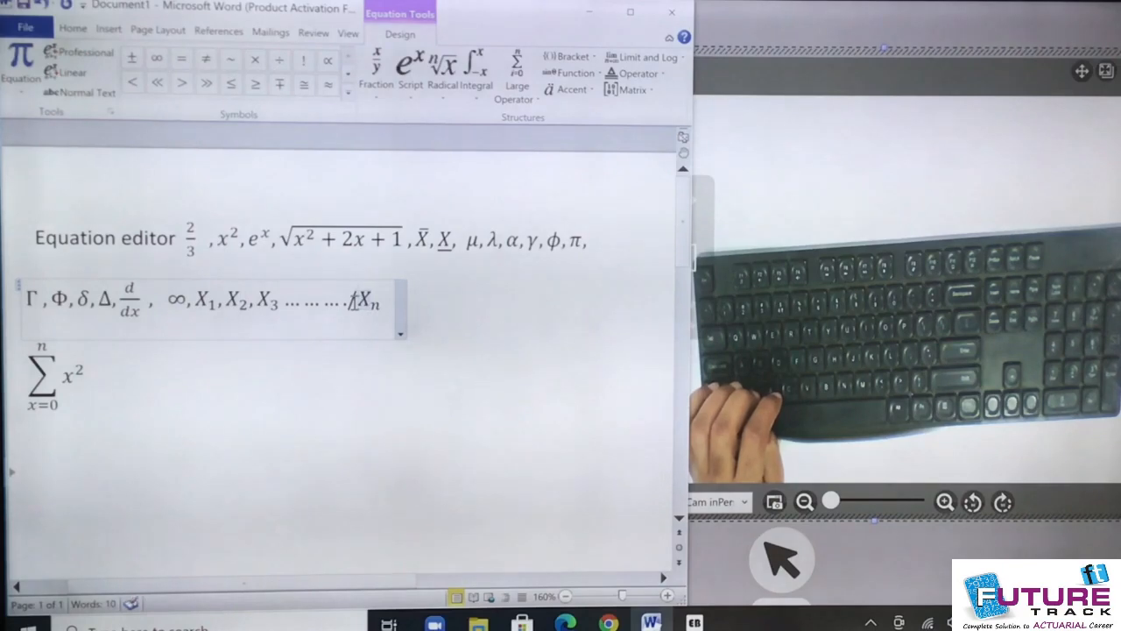
{"action": "key", "text": "Left"}
{"action": "key", "text": "BackSpace"}
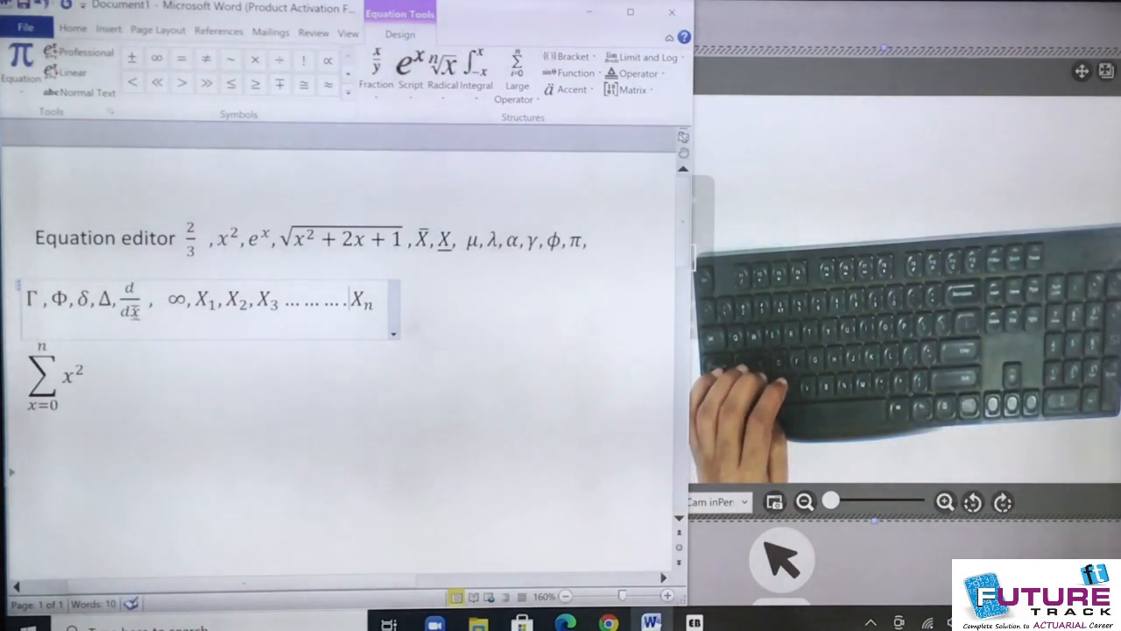
Start a new line below the summation with the plain-text label "Integration" followed by three spaces and three hyphens.
{"action": "left_click", "coordinate": [118, 386]}
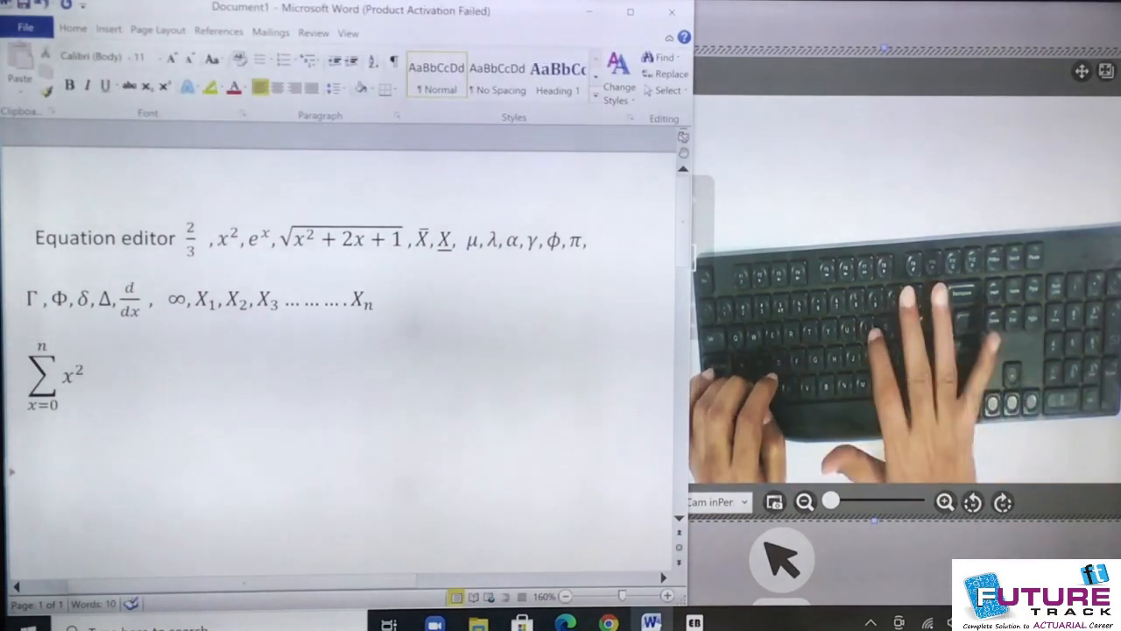
{"action": "key", "text": "Return"}
{"action": "type", "text": "Integrat"}
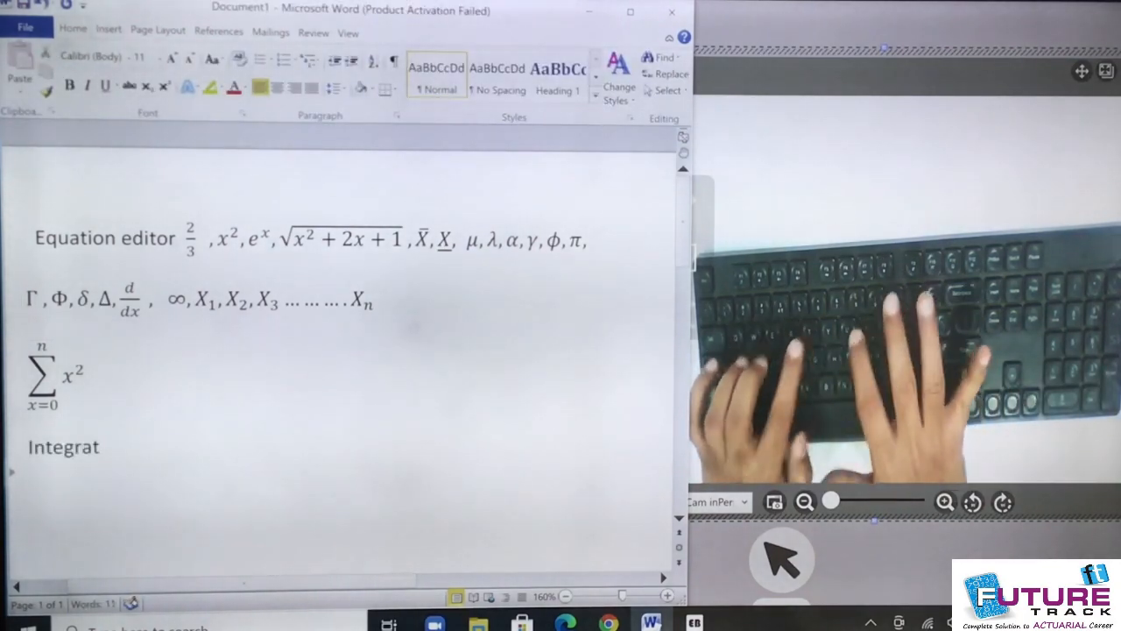
{"action": "key", "text": "BackSpace"}
{"action": "key", "text": "BackSpace"}
{"action": "type", "text": "atui"}
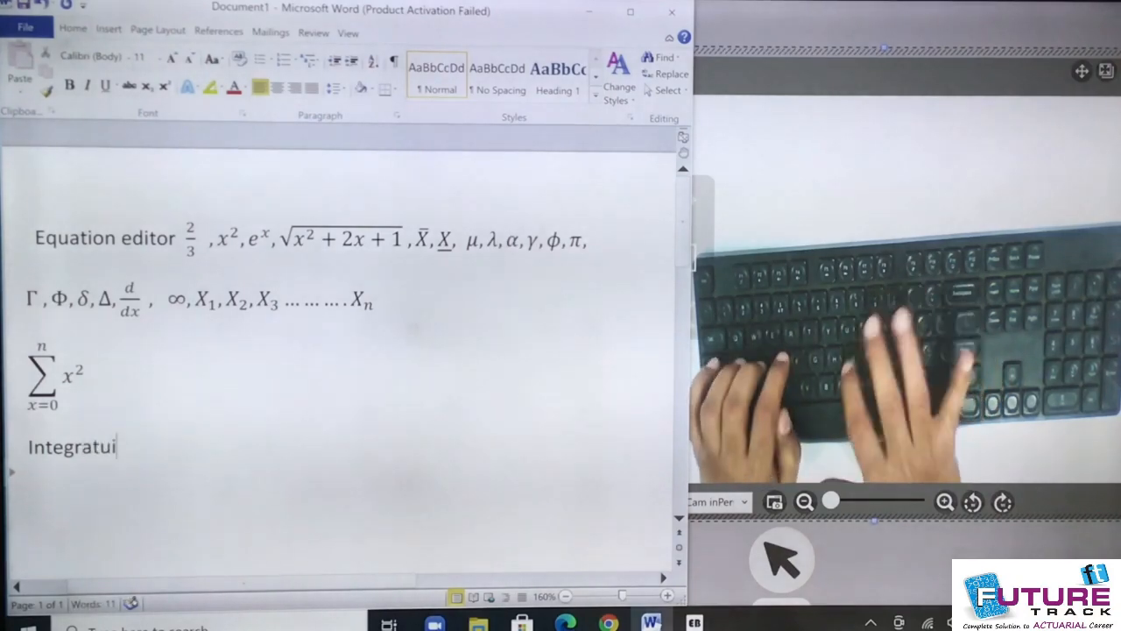
{"action": "key", "text": "BackSpace"}
{"action": "key", "text": "BackSpace"}
{"action": "type", "text": "ion"}
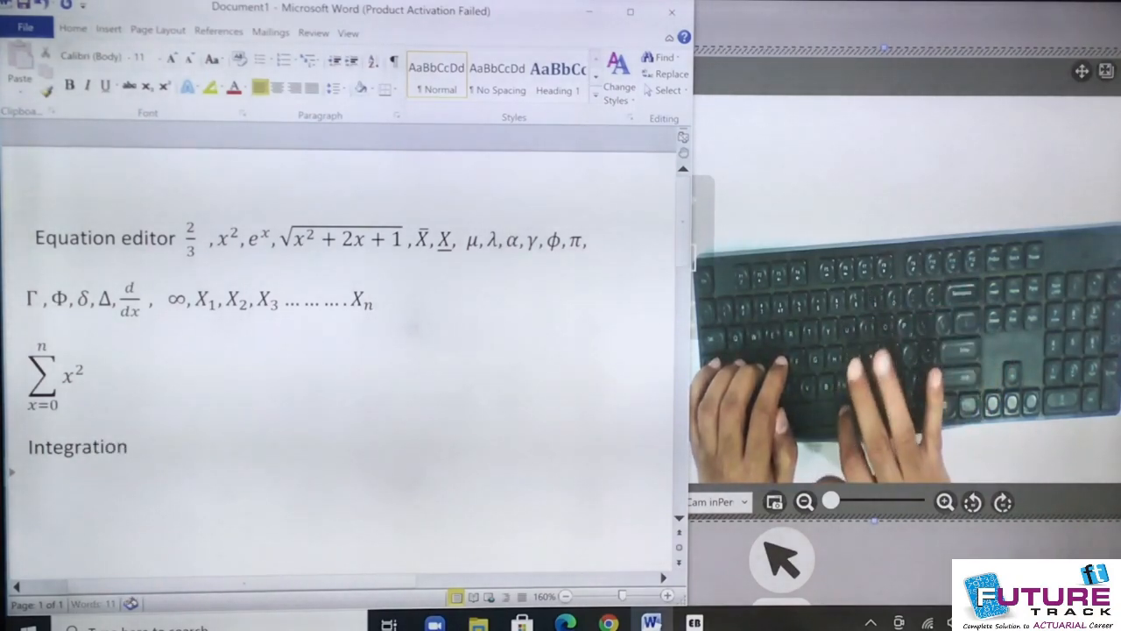
{"action": "type", "text": "   ---"}
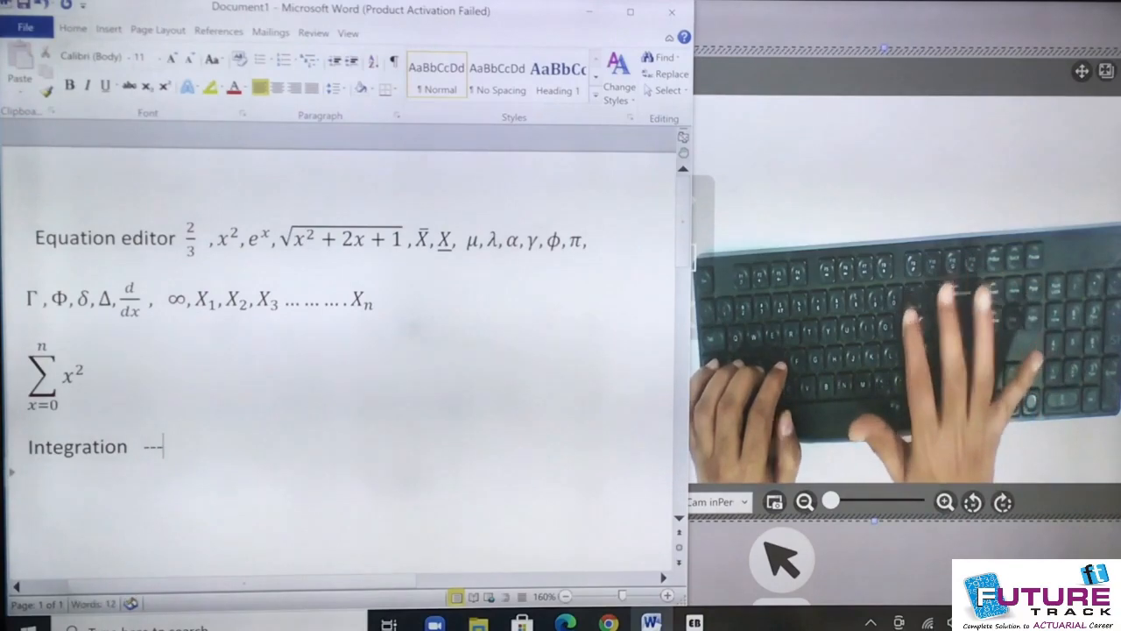
Insert a new equation after the Integration label with an integral from lower limit x=0 to upper limit infinity.
{"action": "key", "text": "alt+equal"}
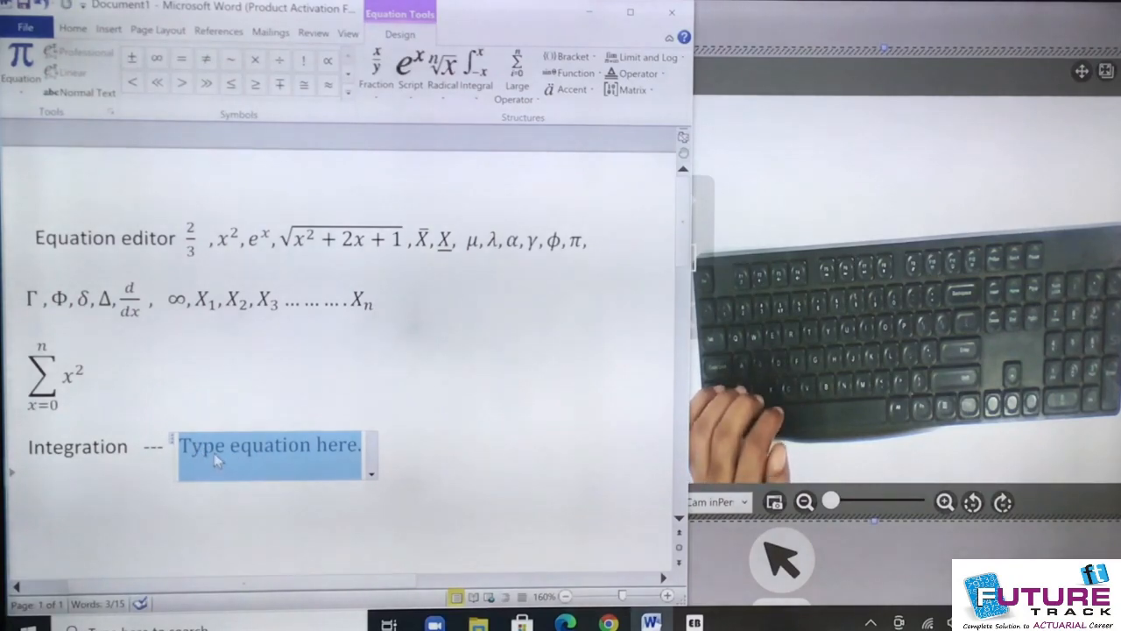
{"action": "type", "text": "\\"}
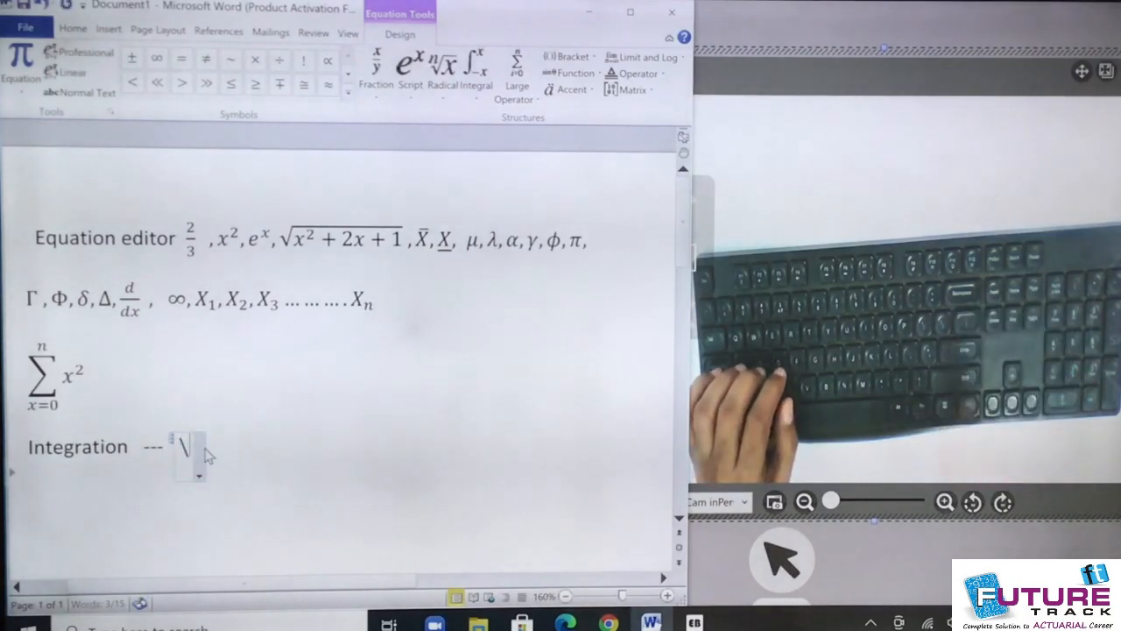
{"action": "type", "text": "int"}
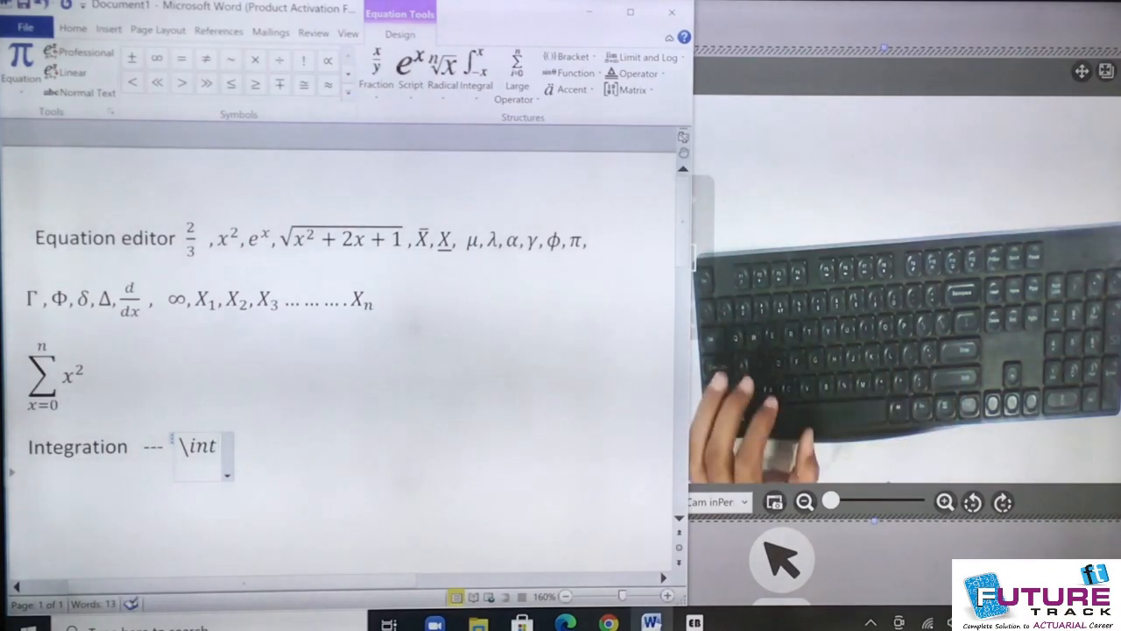
{"action": "key", "text": "space"}
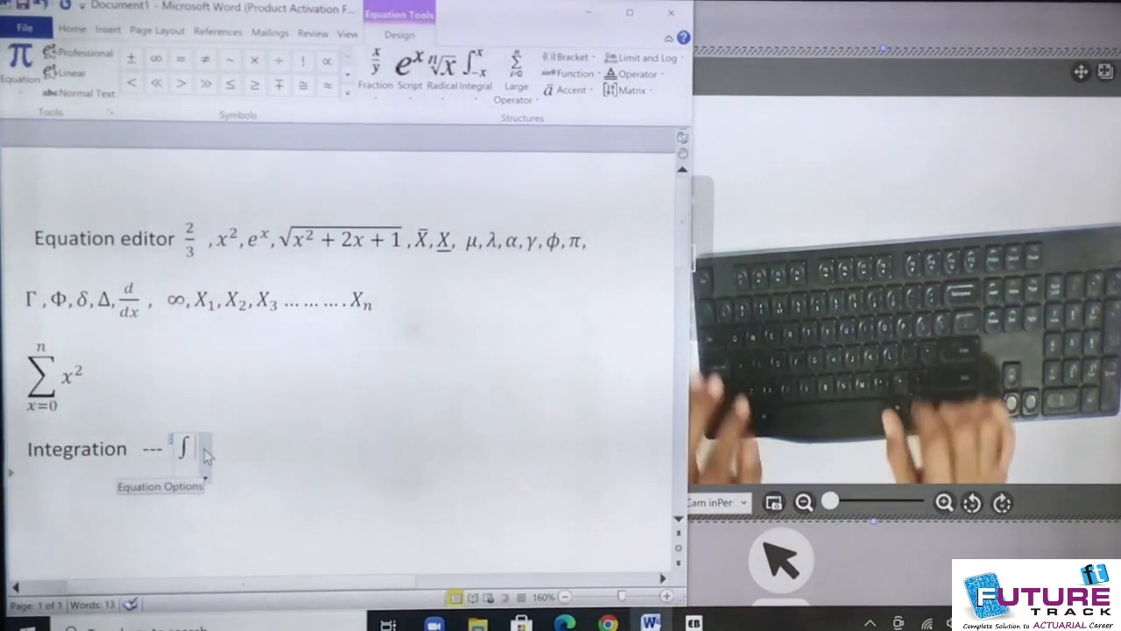
{"action": "type", "text": "_"}
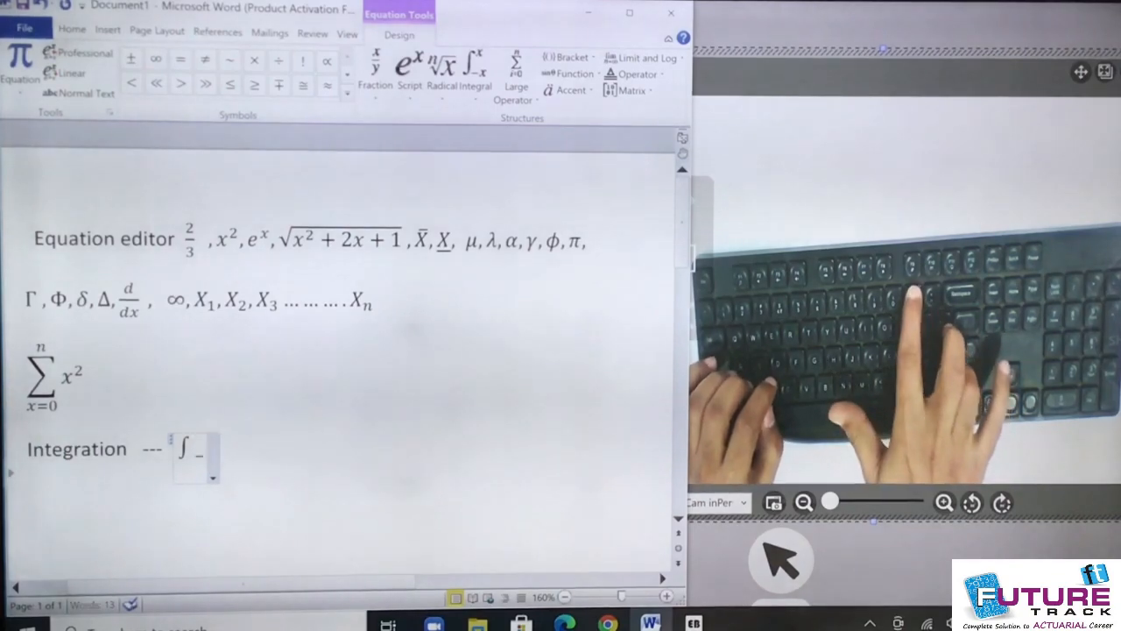
{"action": "type", "text": "(x"}
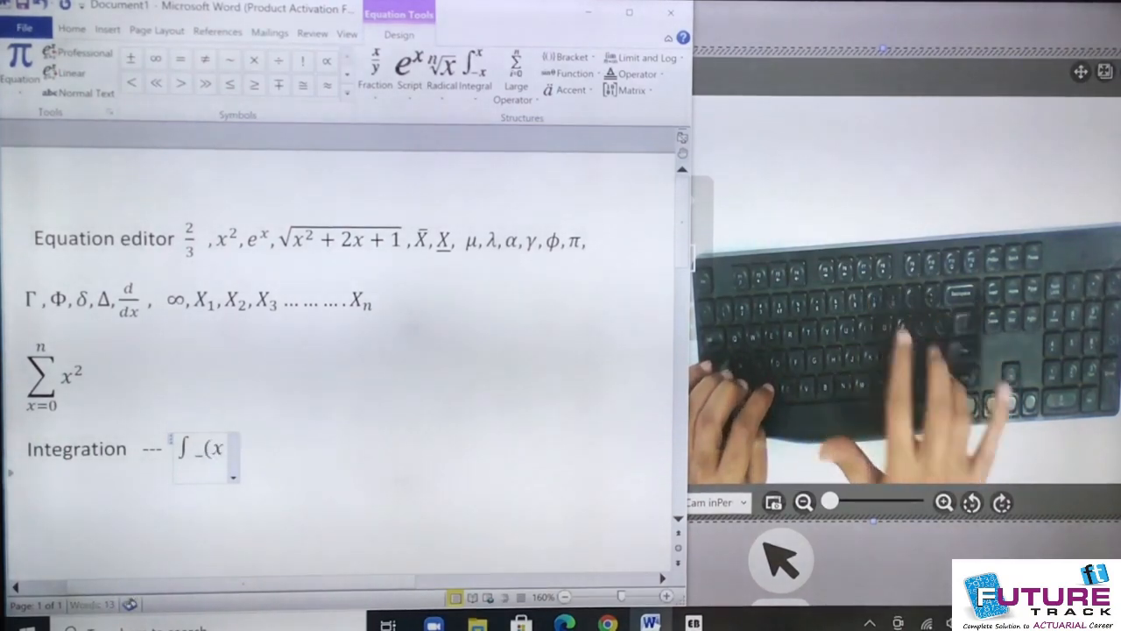
{"action": "type", "text": "=0)^"}
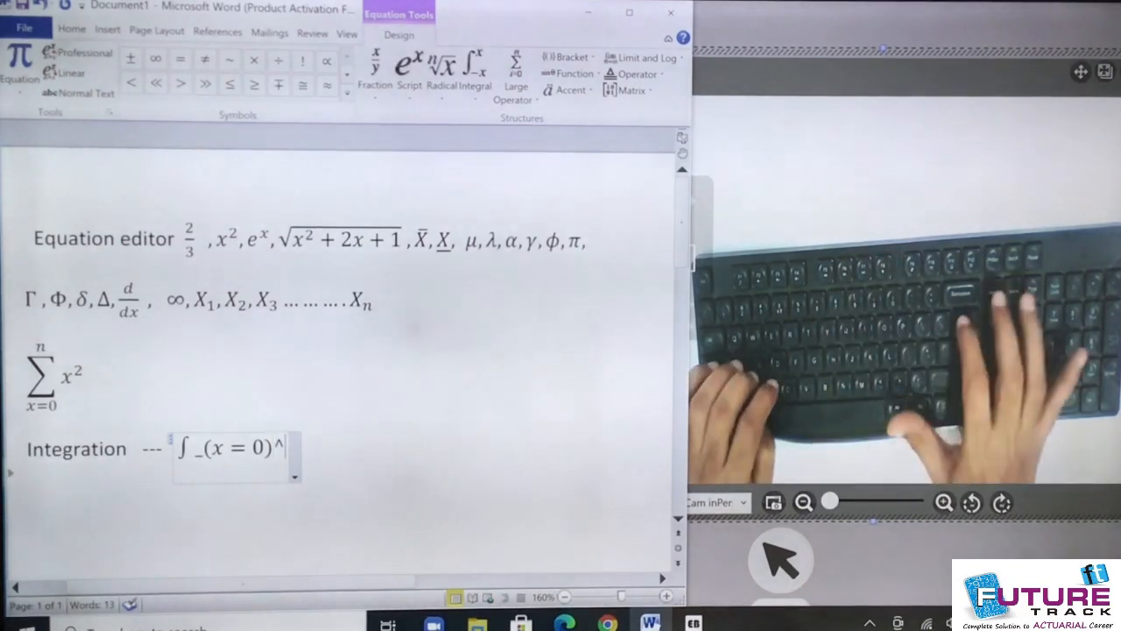
{"action": "type", "text": "\\infty"}
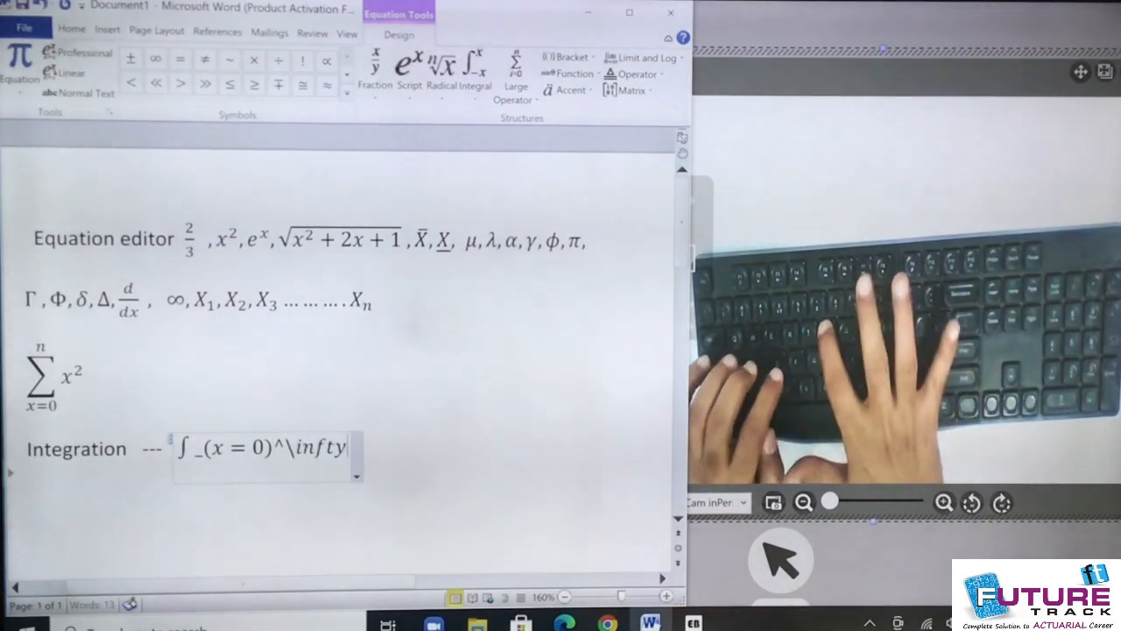
{"action": "key", "text": "space"}
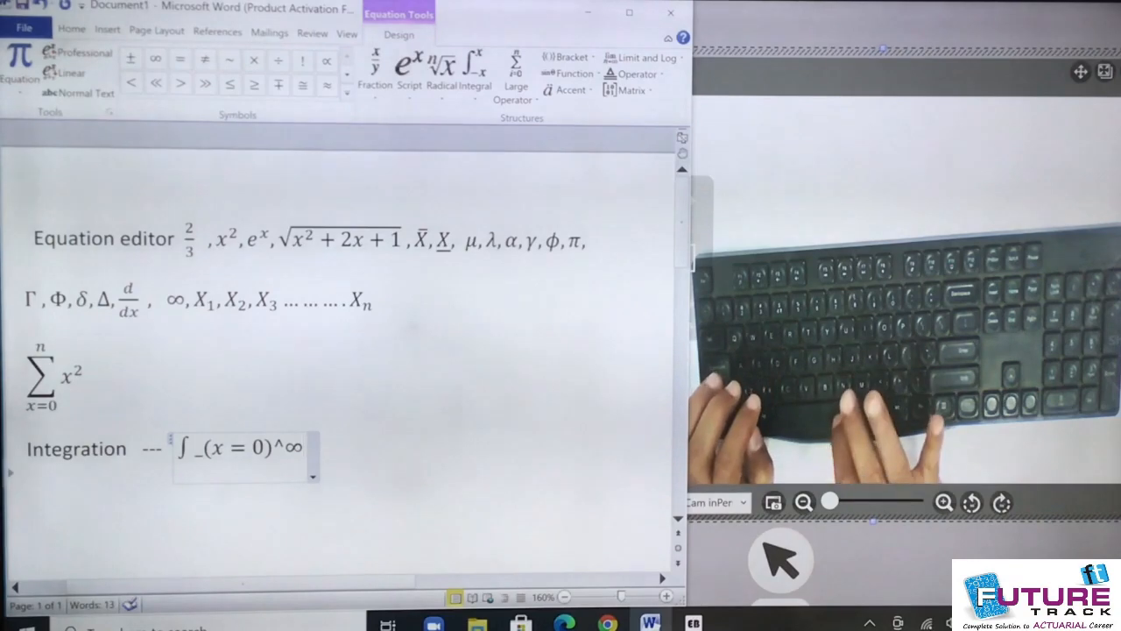
{"action": "key", "text": "space"}
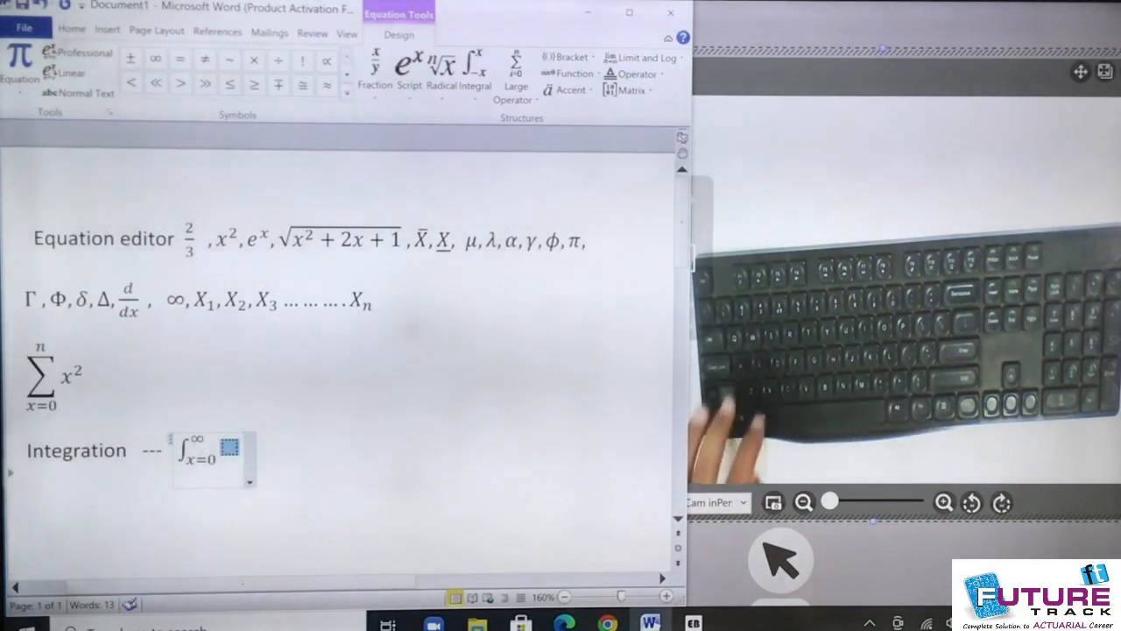
Fill the integral's integrand with e to the power x followed by dx, and leave the equation.
{"action": "type", "text": "e^x"}
{"action": "key", "text": "space"}
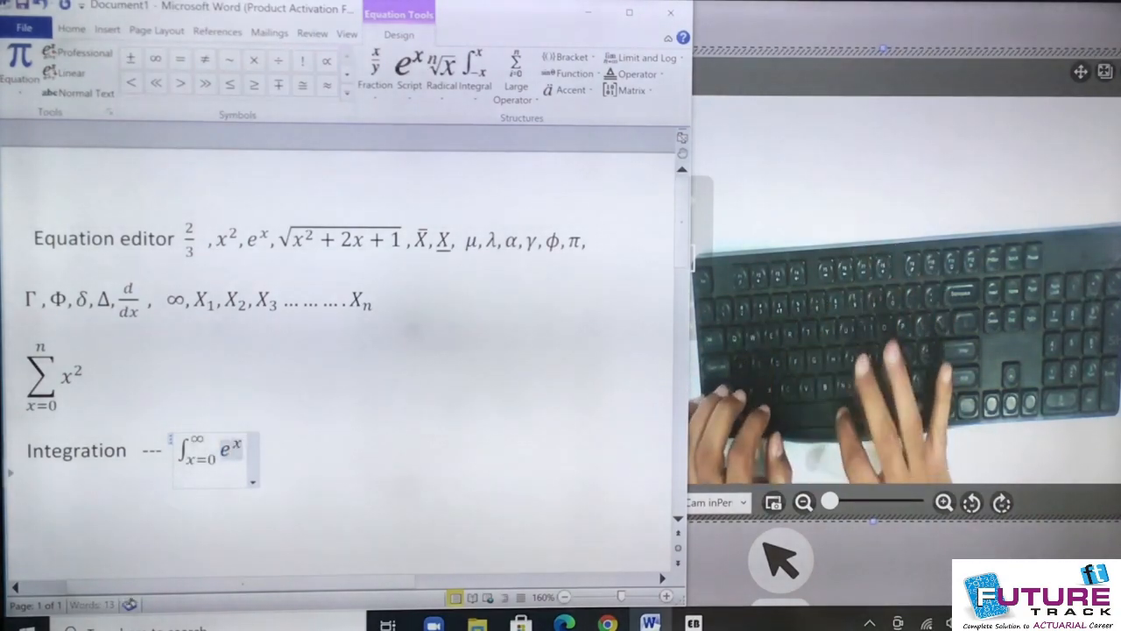
{"action": "type", "text": "dx"}
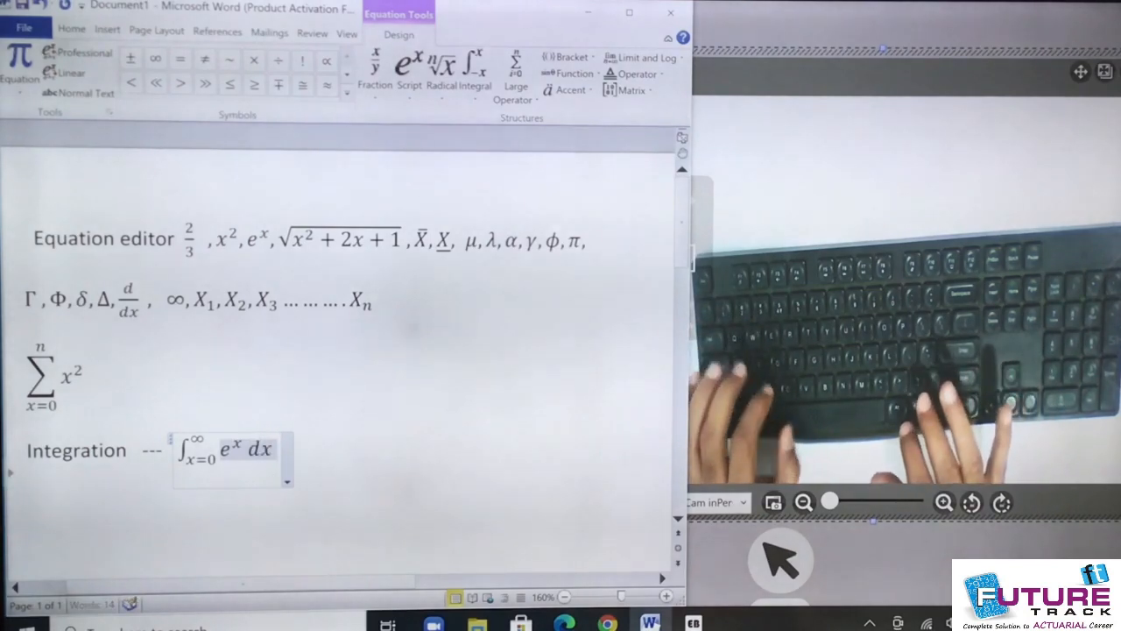
{"action": "left_click", "coordinate": [339, 465]}
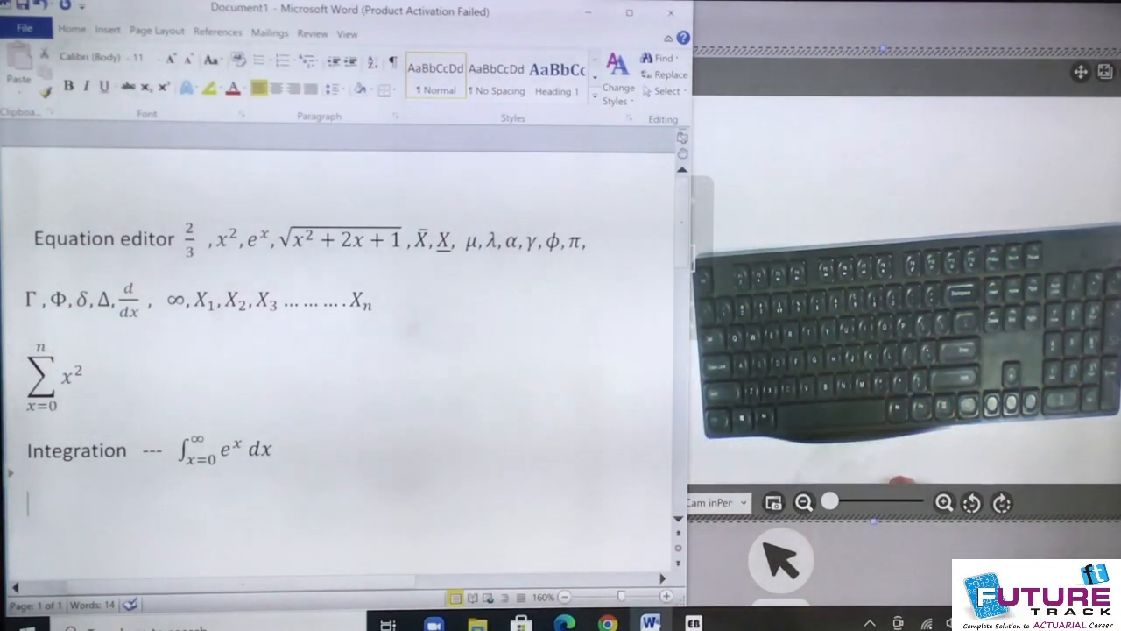
Enter the plain-text label "Maximum likelihood" on a new line below the integral.
{"action": "type", "text": "P"}
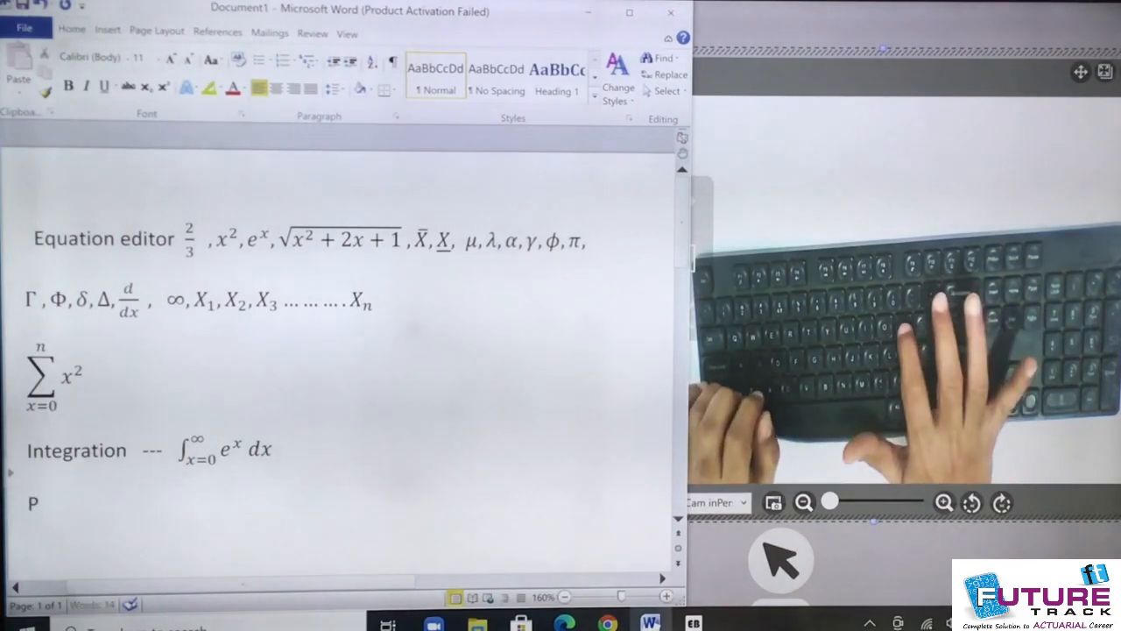
{"action": "type", "text": "o"}
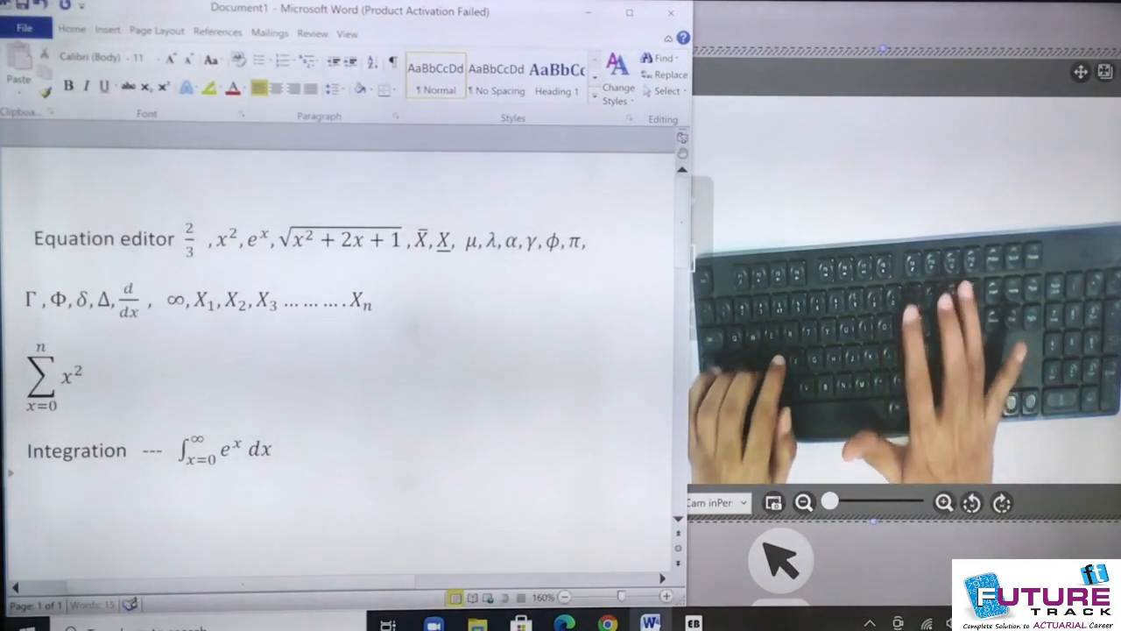
{"action": "type", "text": "Maxu"}
{"action": "key", "text": "BackSpace"}
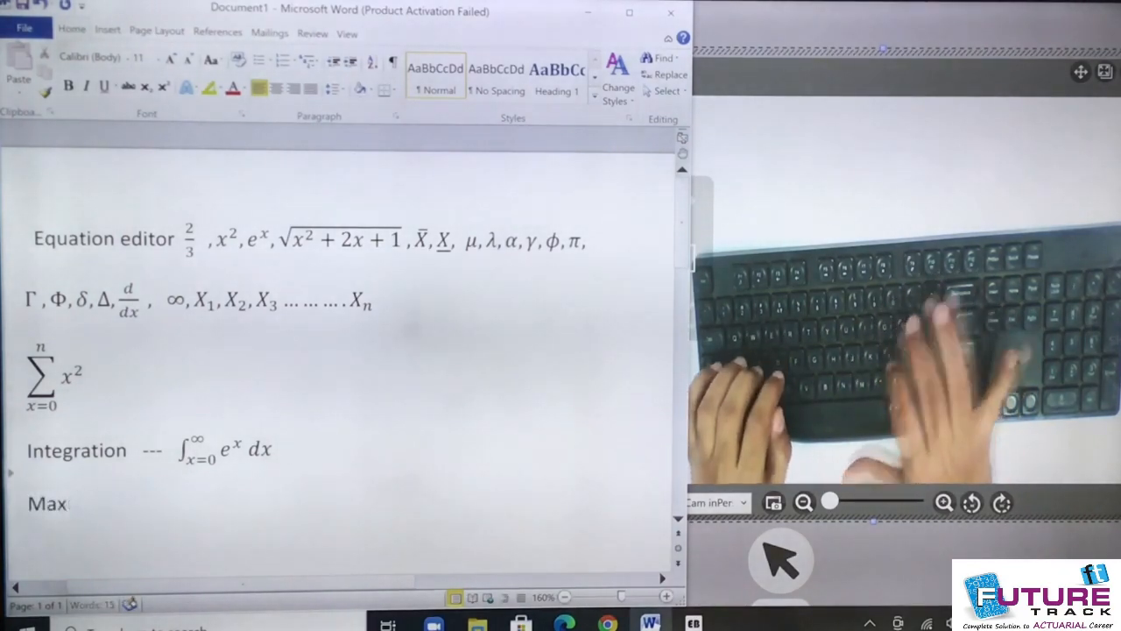
{"action": "type", "text": "i"}
{"action": "key", "text": "BackSpace"}
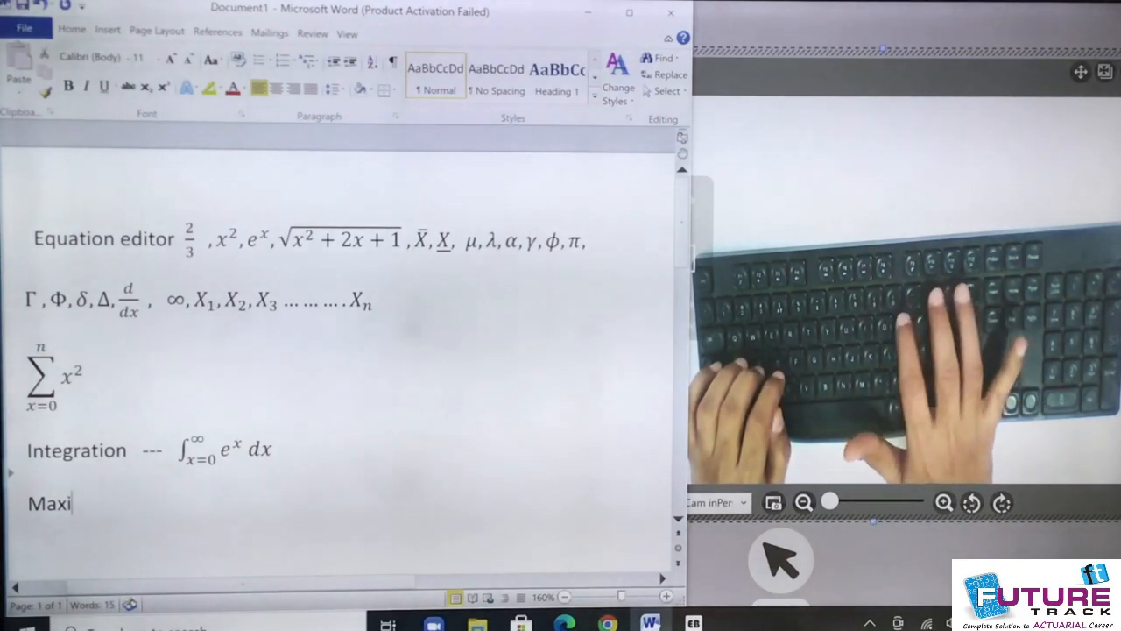
{"action": "type", "text": "mum likelihood"}
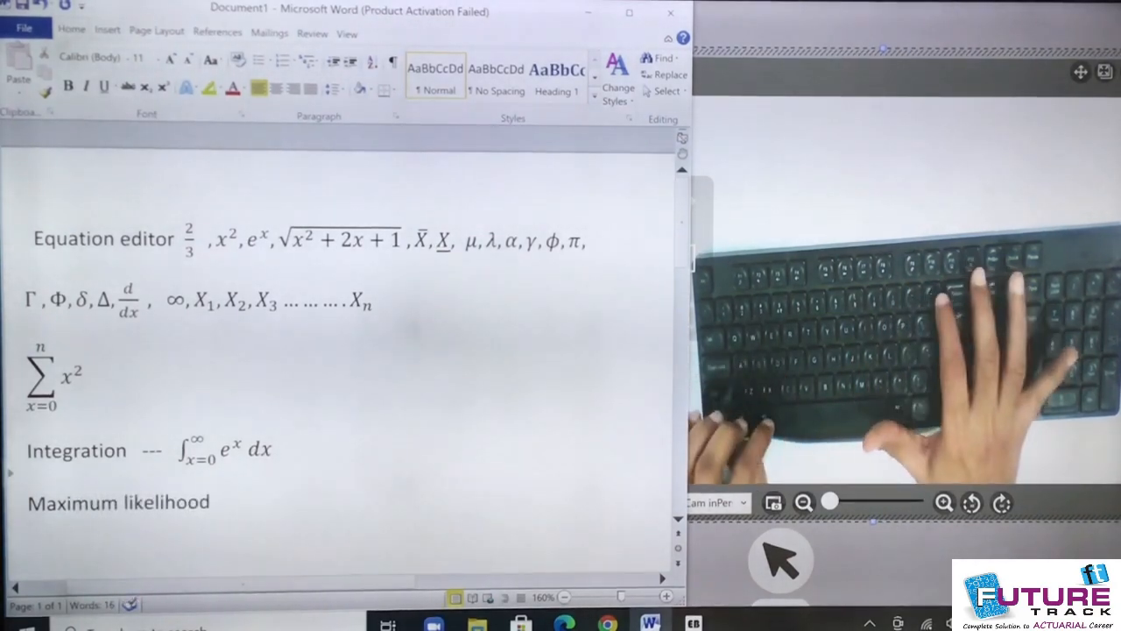
Insert a new equation after the Maximum likelihood label with a product operator from lower limit x=0 to upper limit n.
{"action": "key", "text": "alt+equal"}
{"action": "type", "text": "\\"}
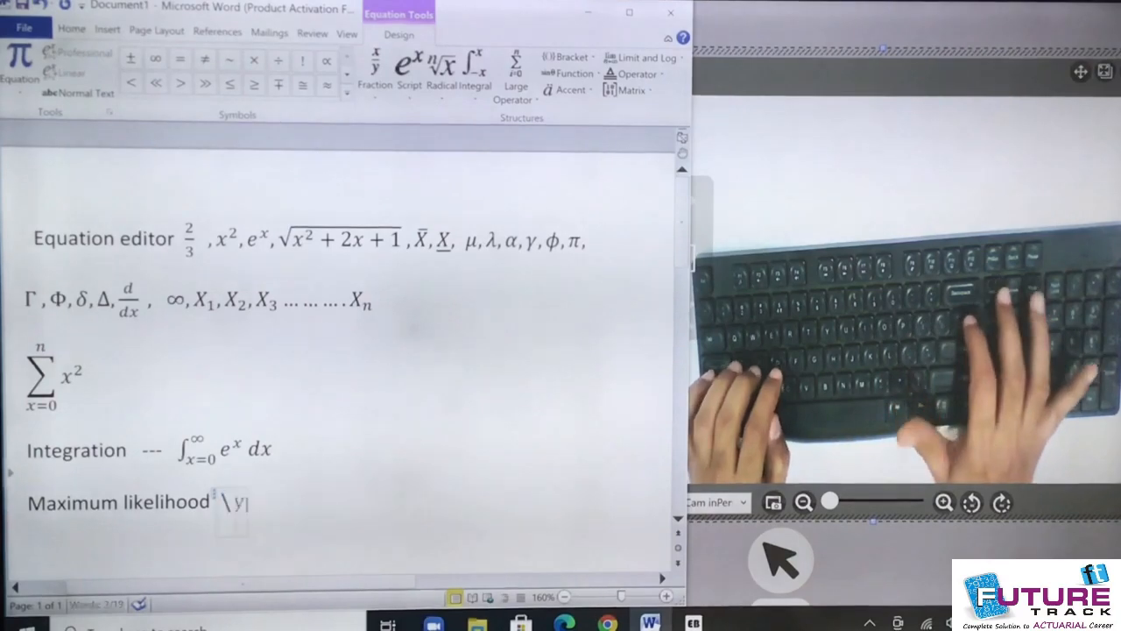
{"action": "type", "text": "prod"}
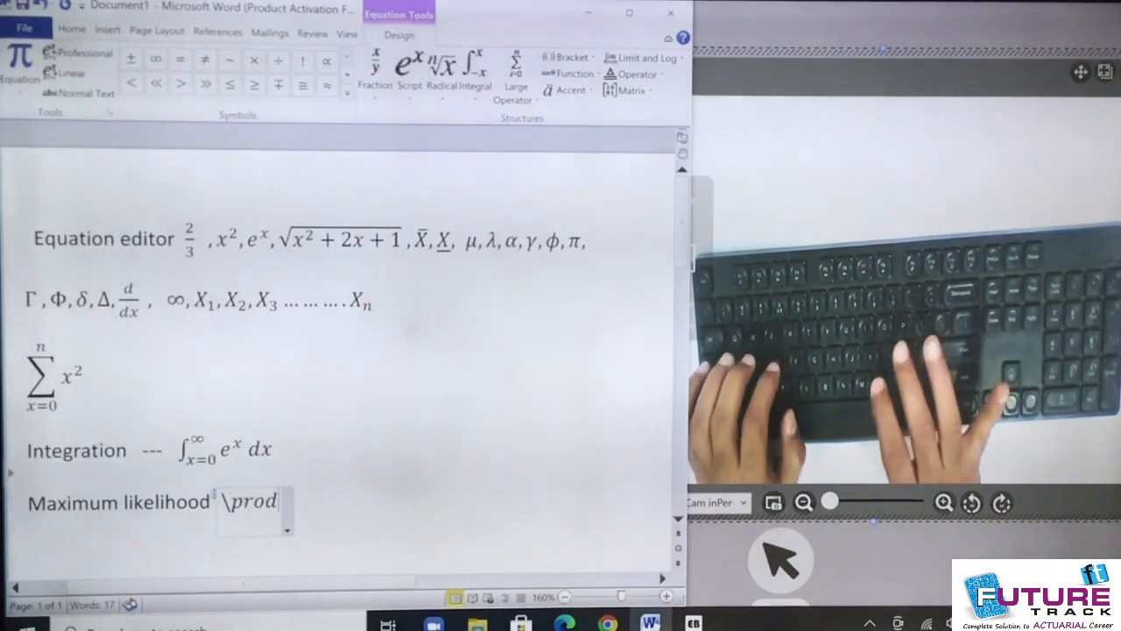
{"action": "key", "text": "space"}
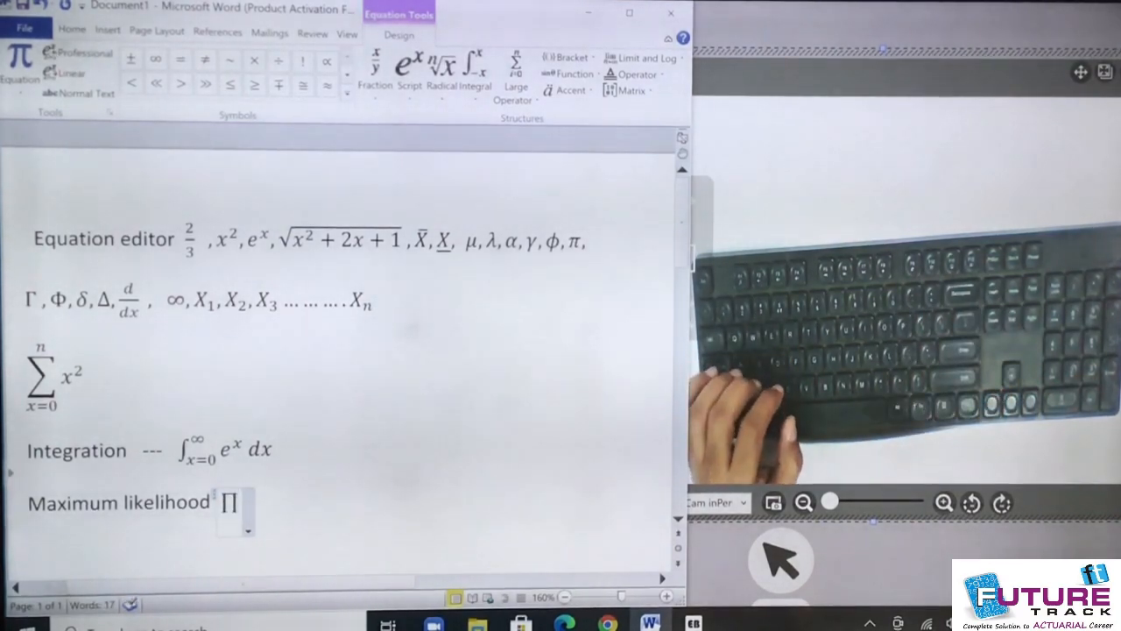
{"action": "type", "text": "_"}
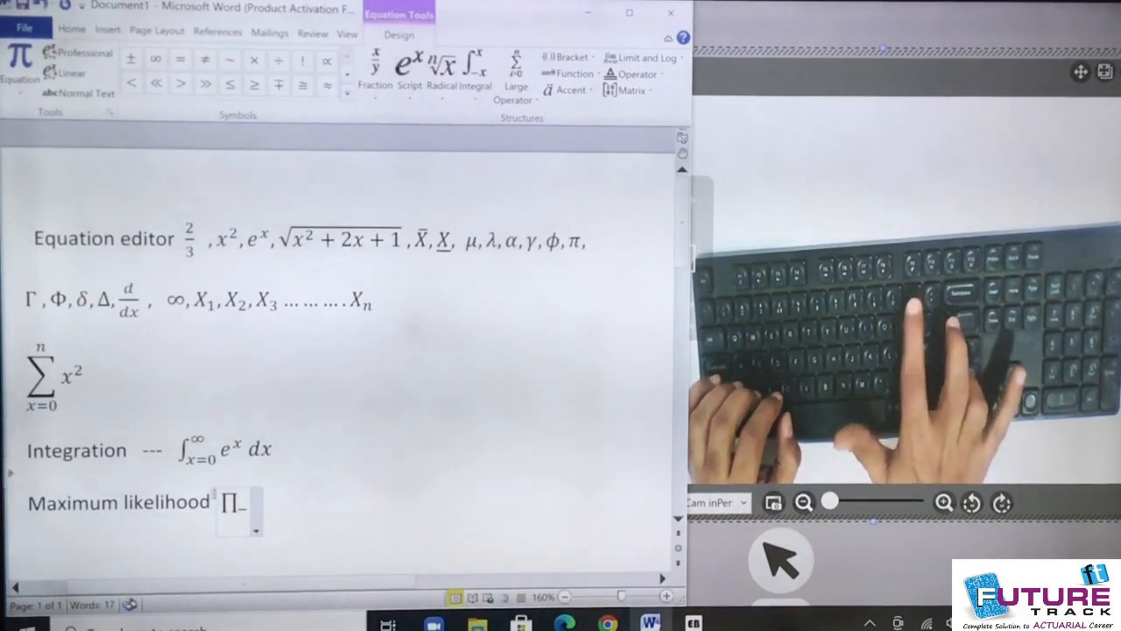
{"action": "type", "text": "(x "}
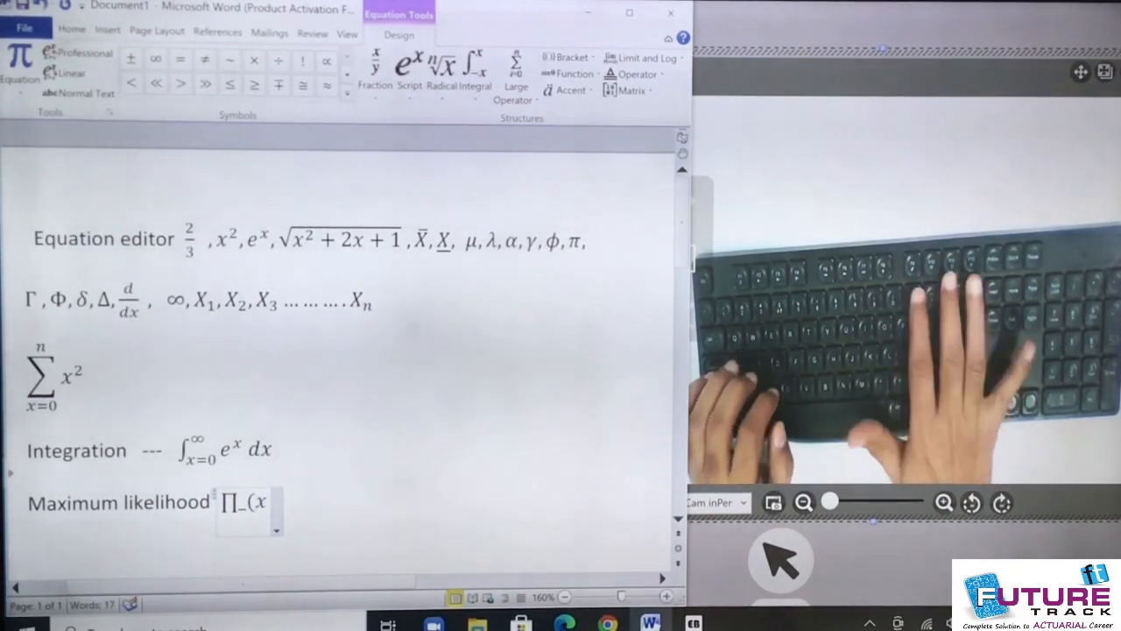
{"action": "type", "text": "= 0)"}
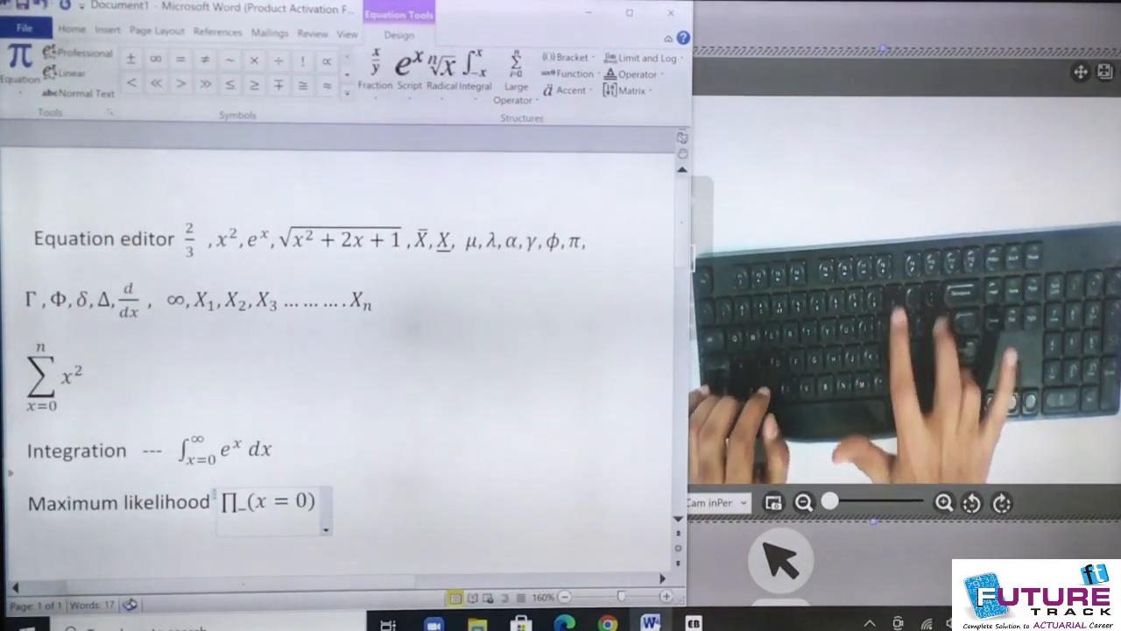
{"action": "type", "text": "^n"}
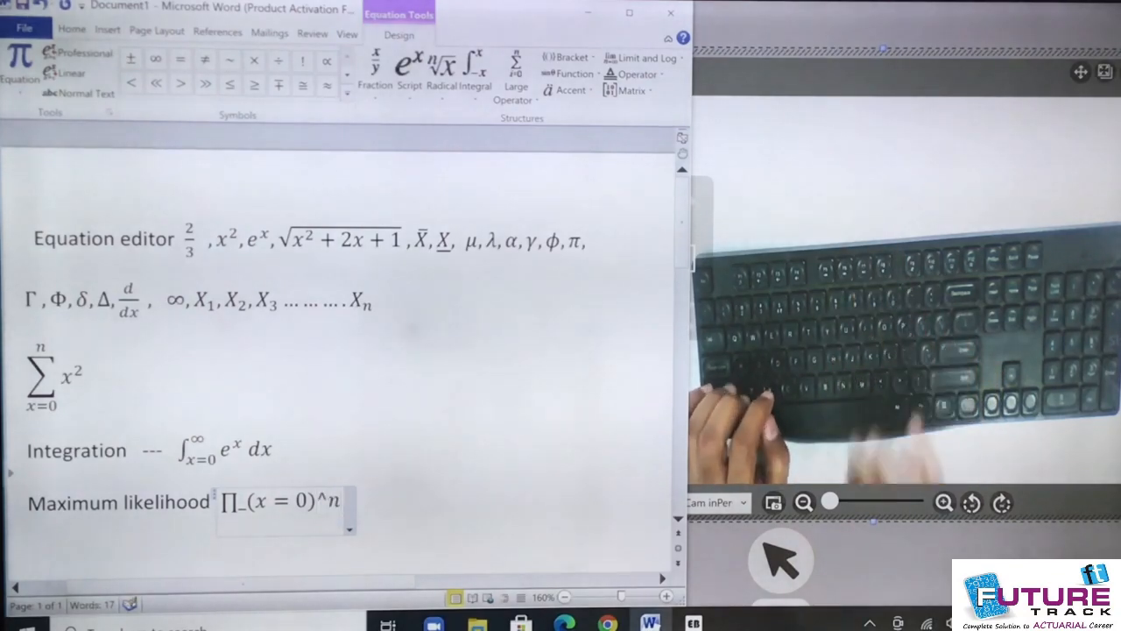
{"action": "key", "text": "space"}
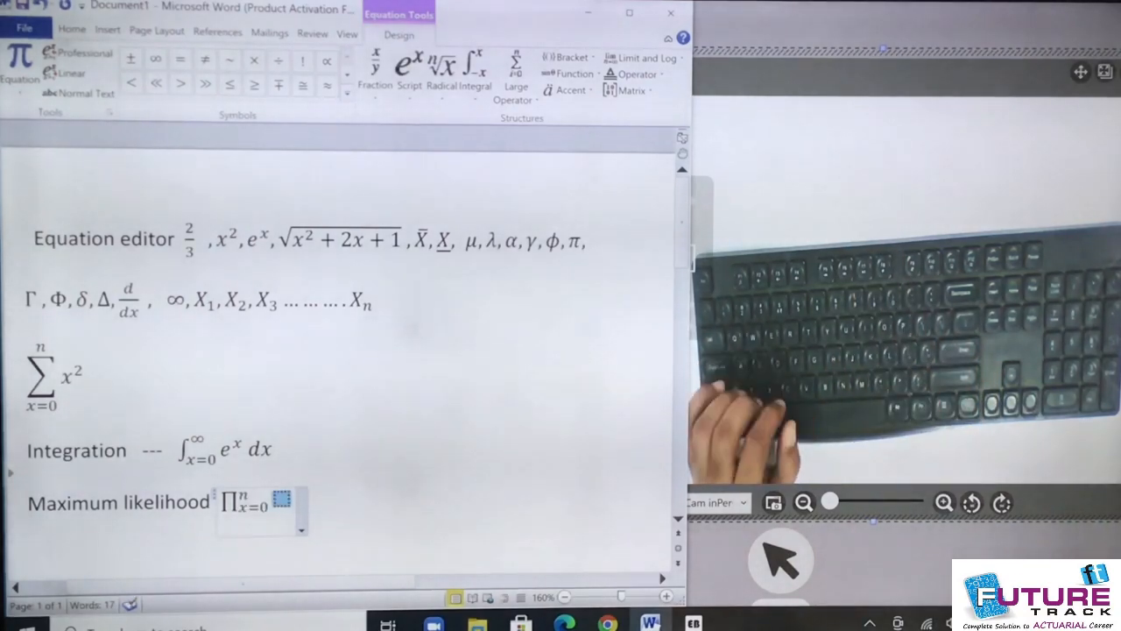
Fill the product's operand with f(x) and leave the equation.
{"action": "type", "text": "f("}
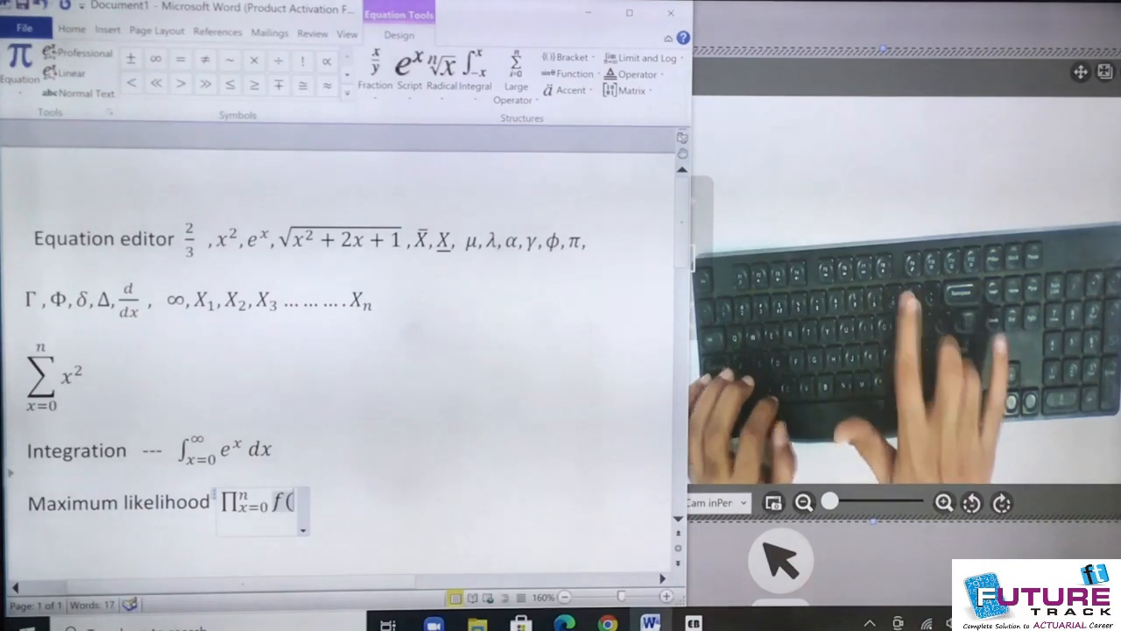
{"action": "type", "text": "x)"}
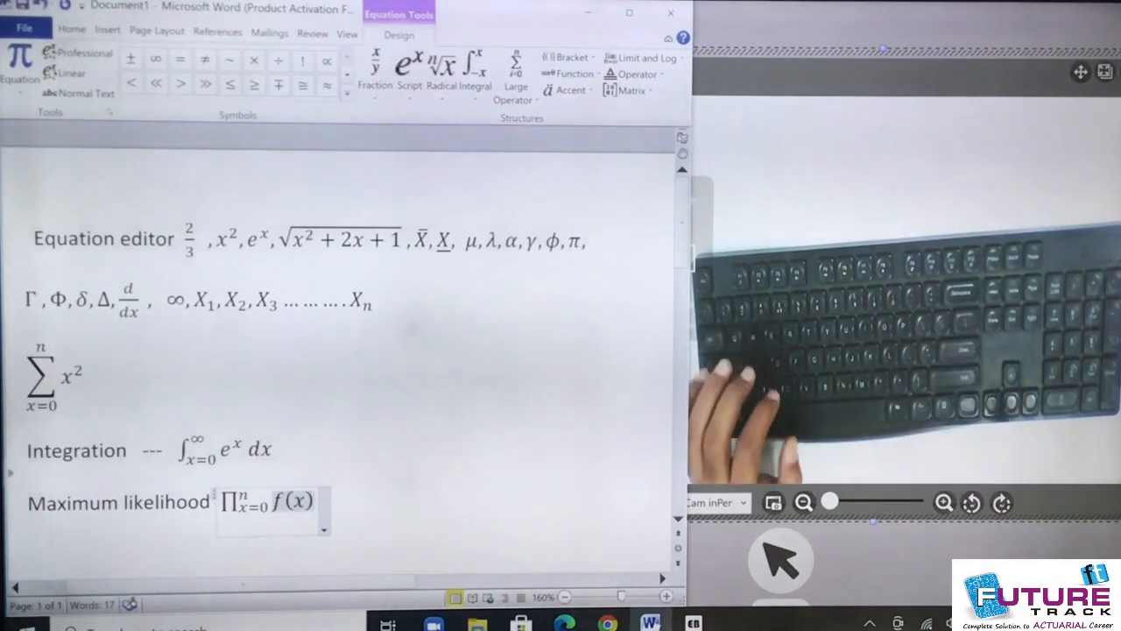
{"action": "left_click", "coordinate": [399, 492]}
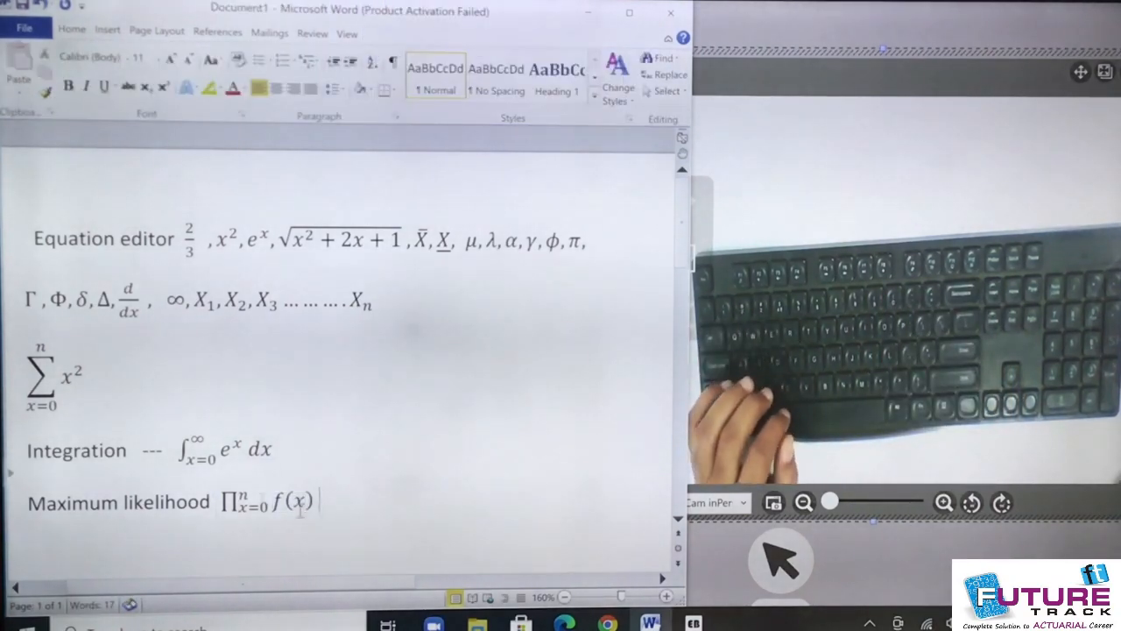
Insert a table of three columns and three rows on a new line below the product, and maximize the document window.
{"action": "key", "text": "Return"}
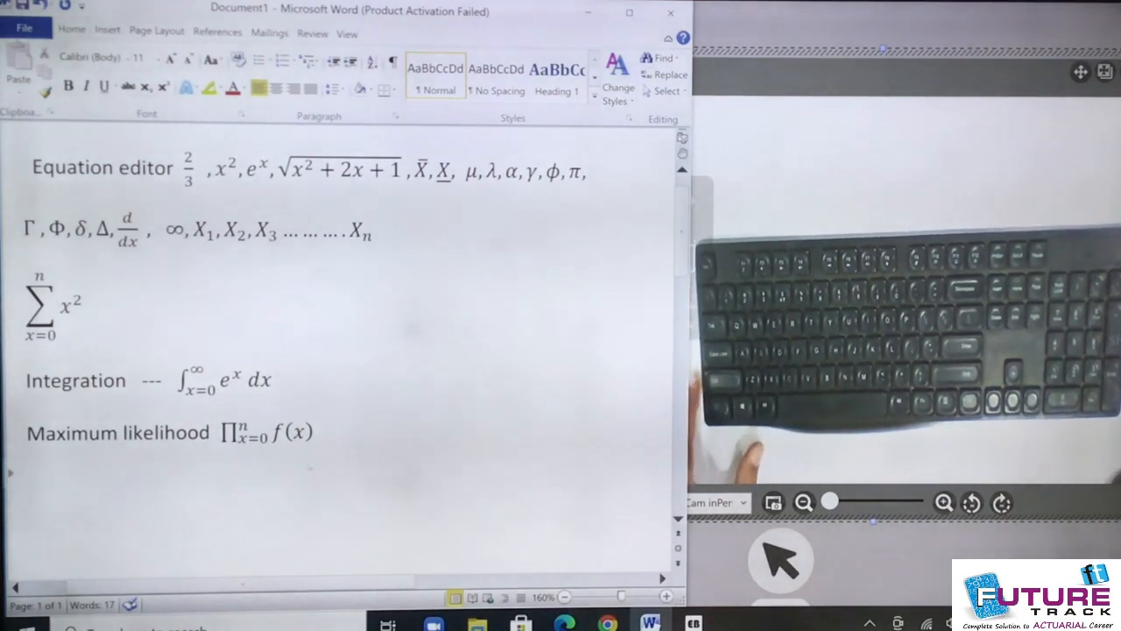
{"action": "left_click", "coordinate": [115, 32]}
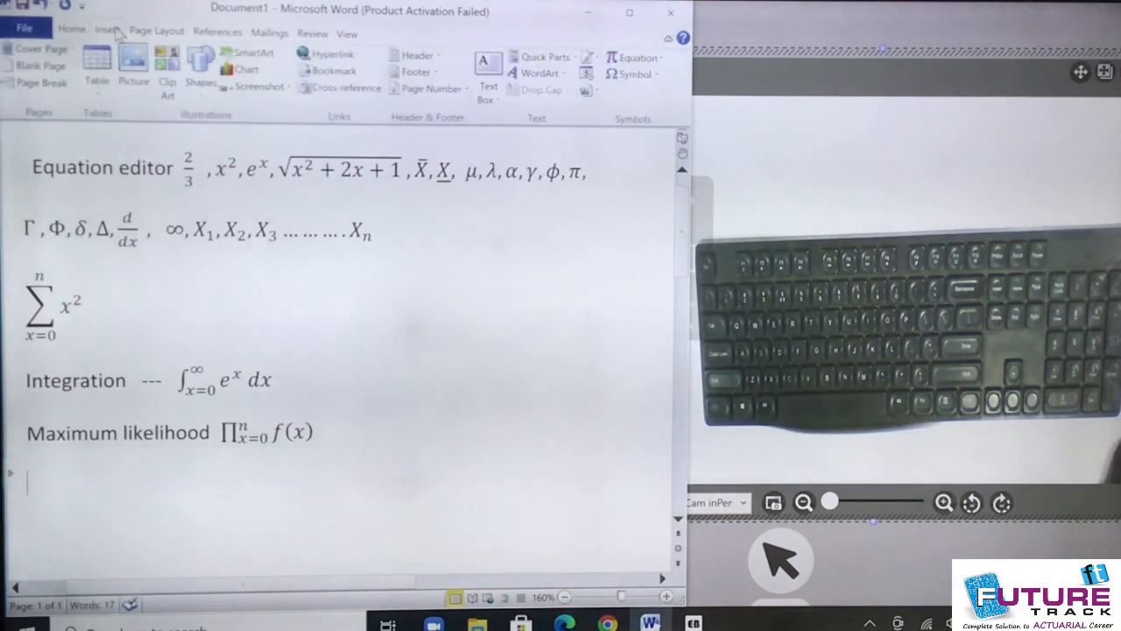
{"action": "left_click", "coordinate": [100, 78]}
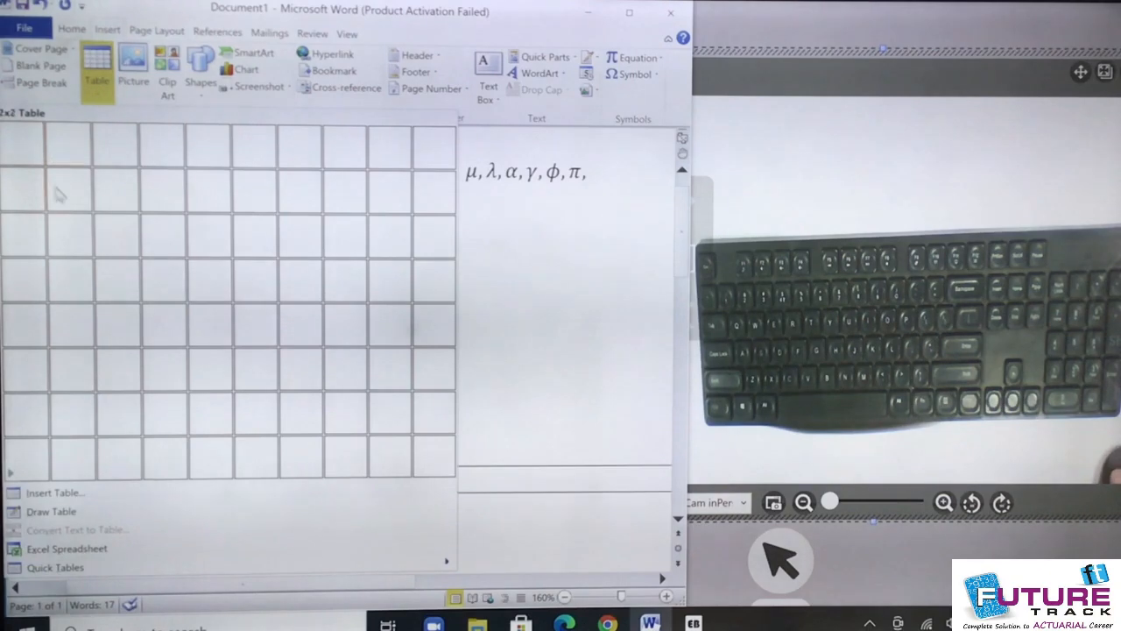
{"action": "left_click", "coordinate": [138, 233]}
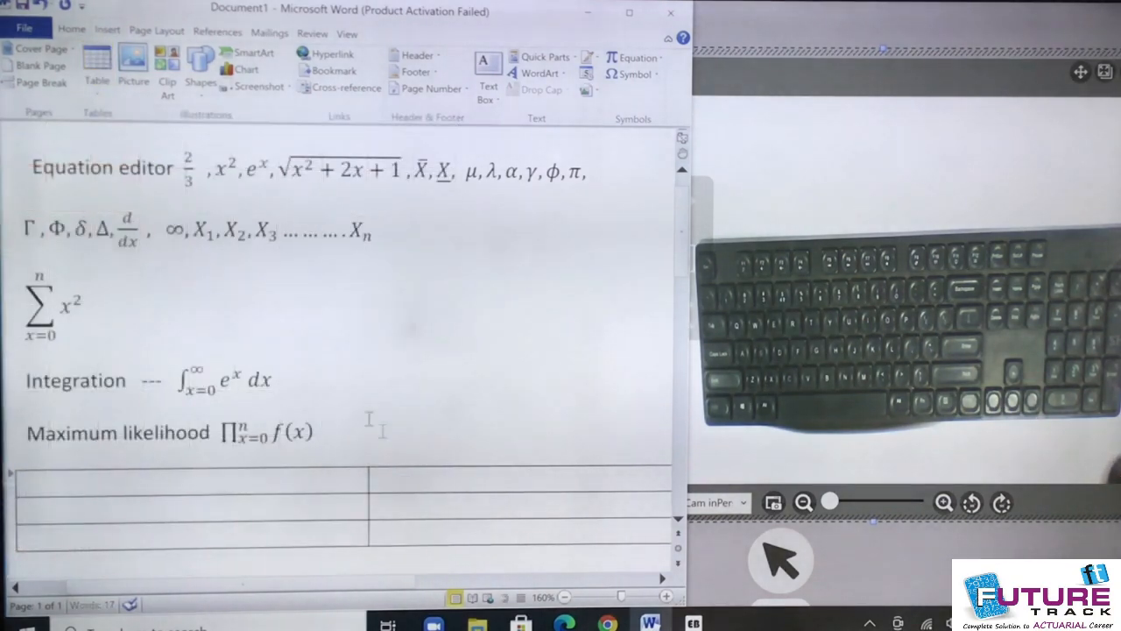
{"action": "left_click", "coordinate": [628, 14]}
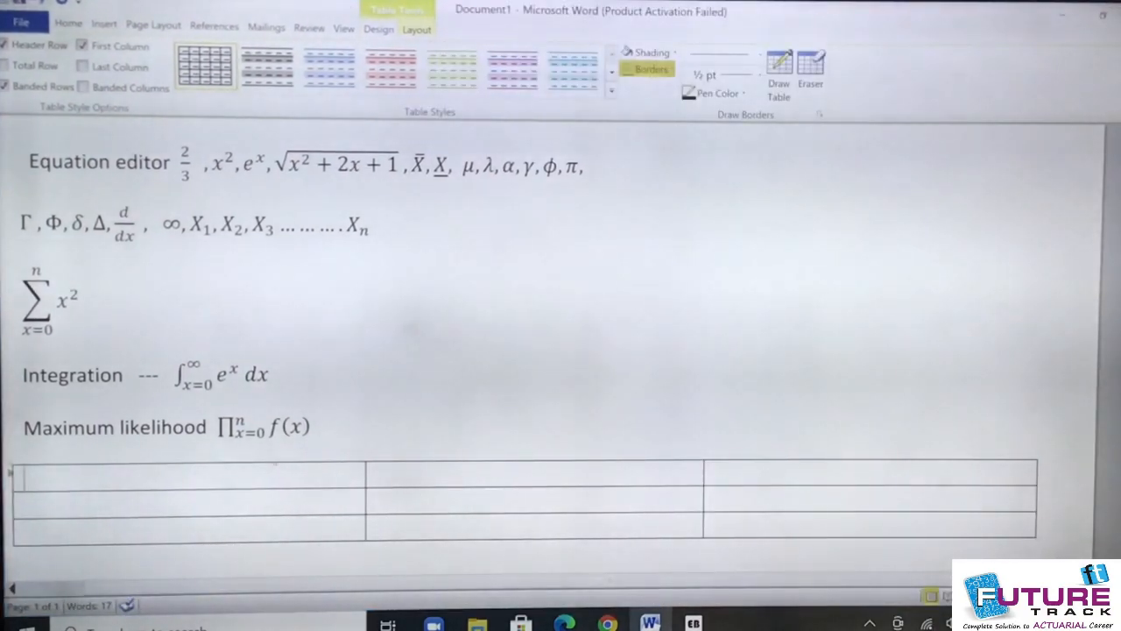
Fill the table's header row with X/Y, X=0 and X=1.
{"action": "type", "text": "X"}
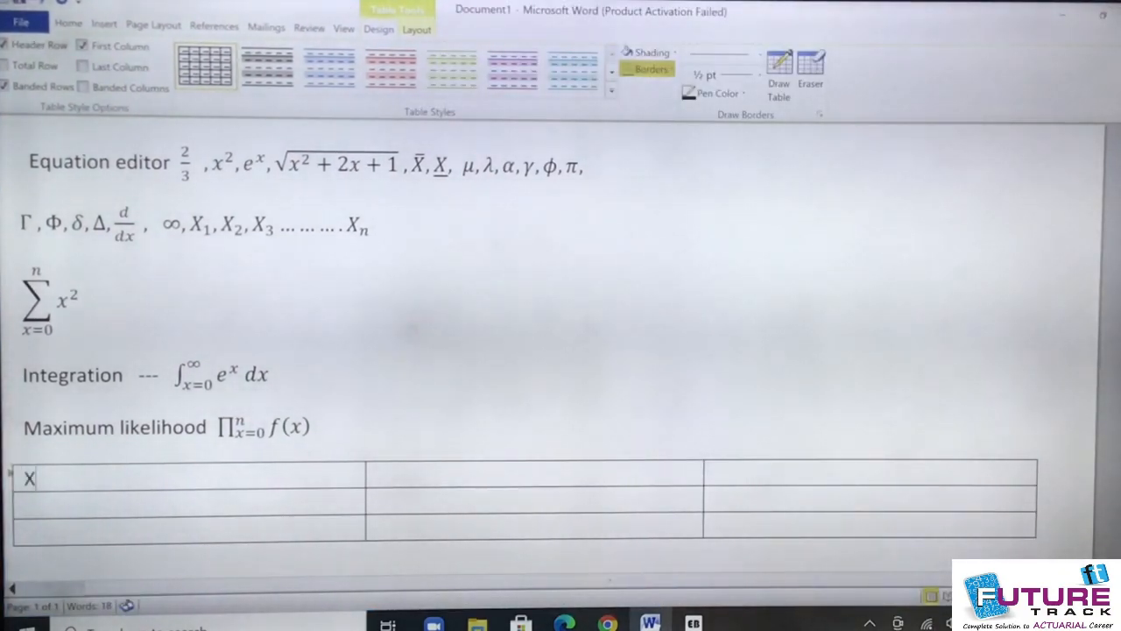
{"action": "type", "text": "/Y"}
{"action": "key", "text": "Tab"}
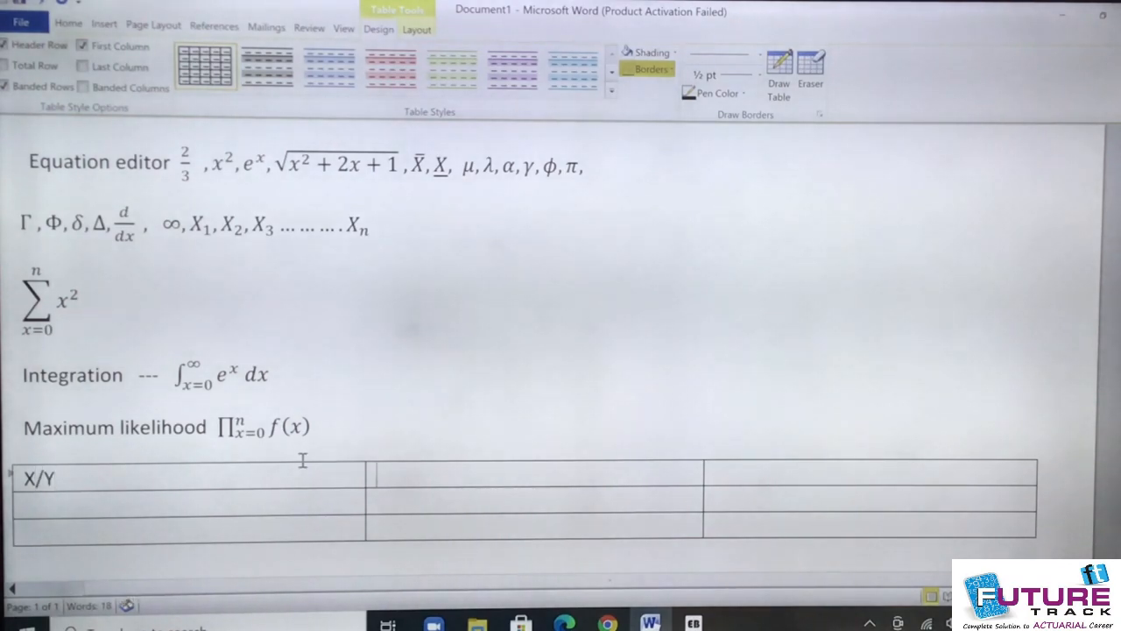
{"action": "type", "text": "X=0"}
{"action": "key", "text": "Tab"}
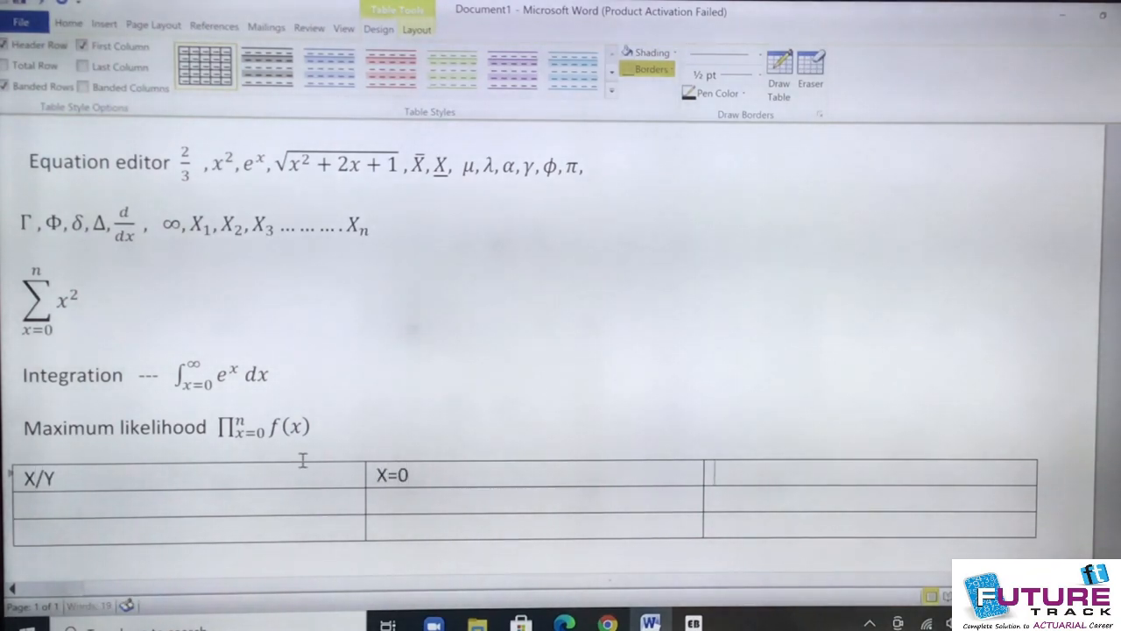
{"action": "type", "text": "X"}
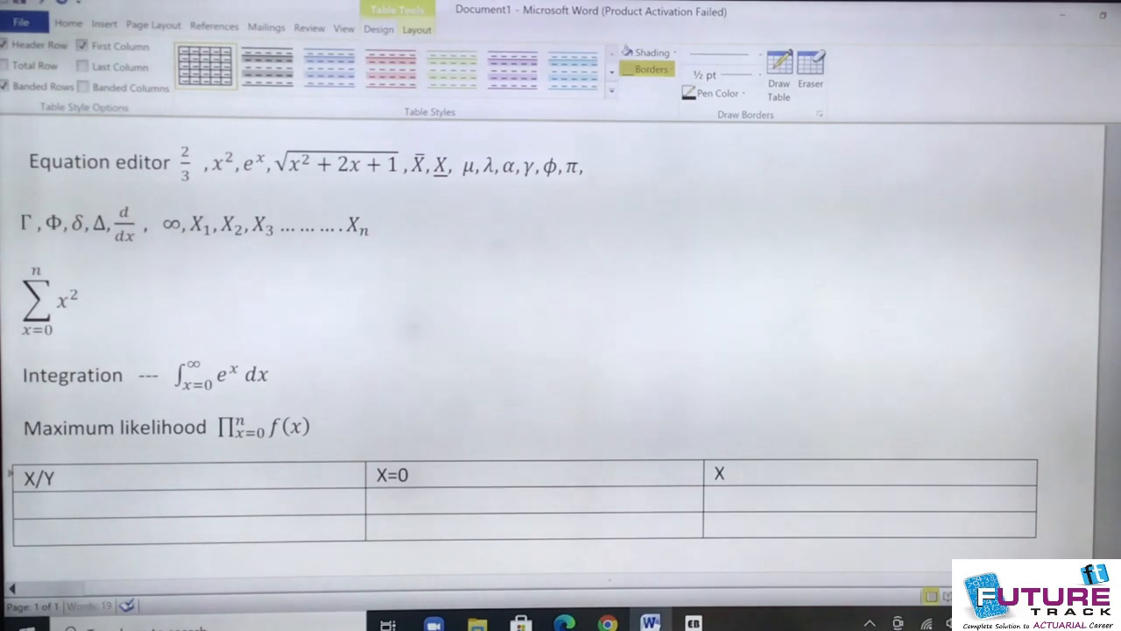
{"action": "type", "text": "=1"}
{"action": "key", "text": "Tab"}
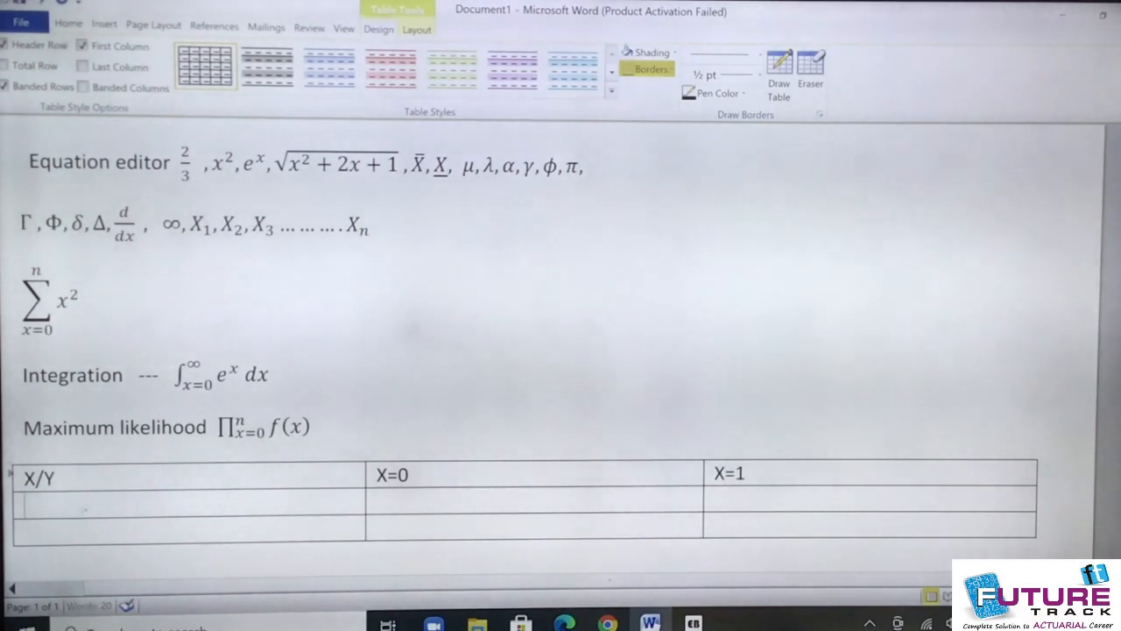
Fill the table's second row with Y=0, 1/4 and 1/4.
{"action": "type", "text": "Y=0"}
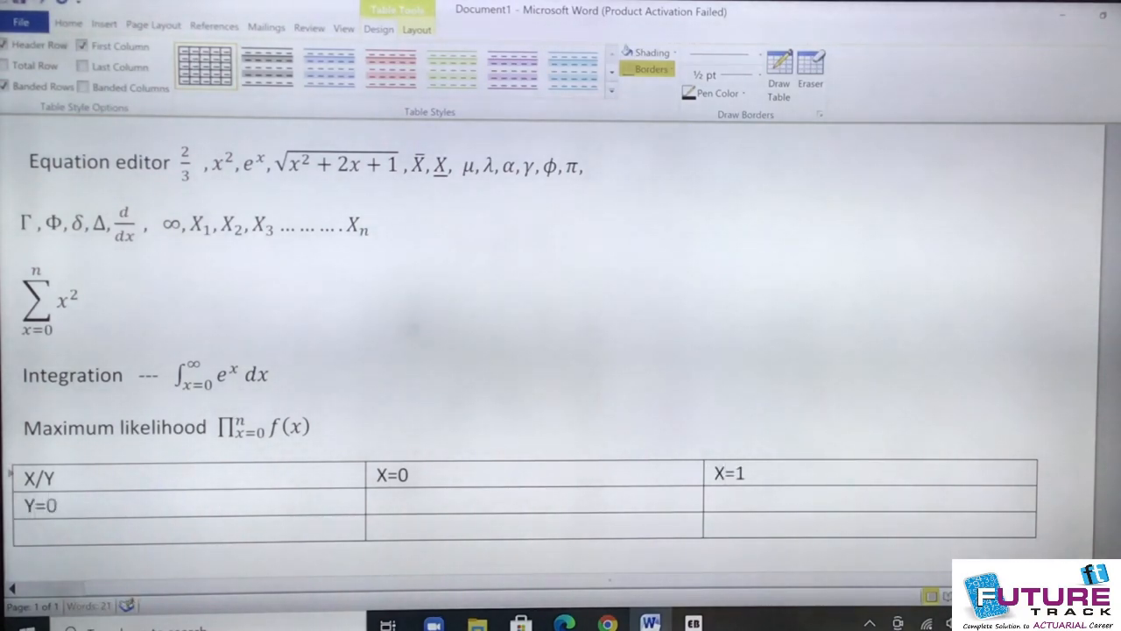
{"action": "key", "text": "Tab"}
{"action": "type", "text": "1"}
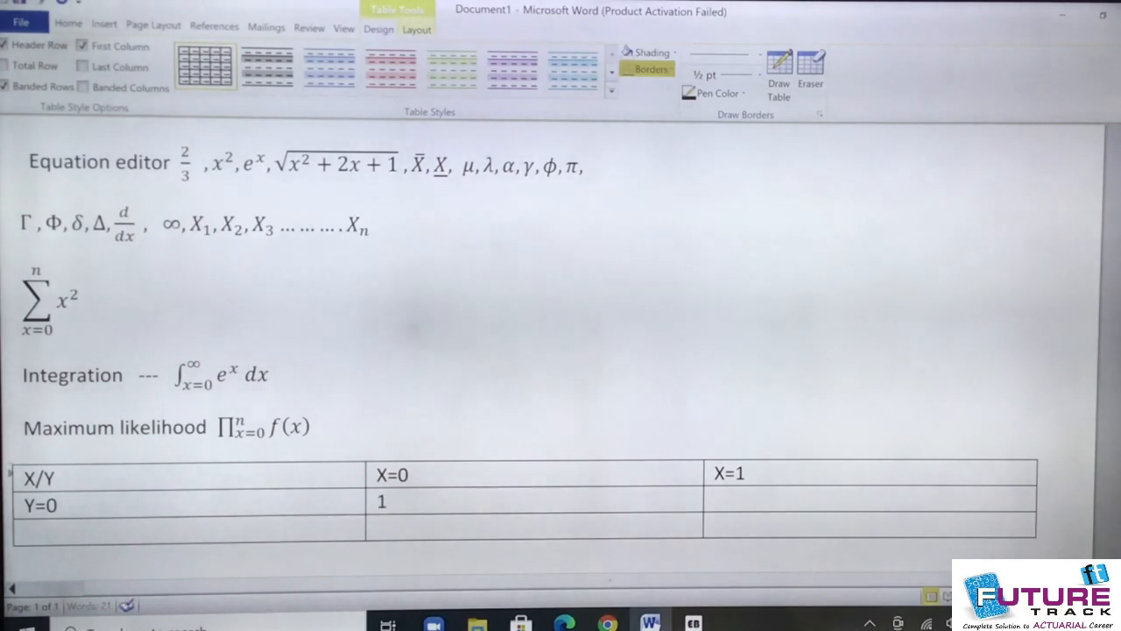
{"action": "type", "text": "/"}
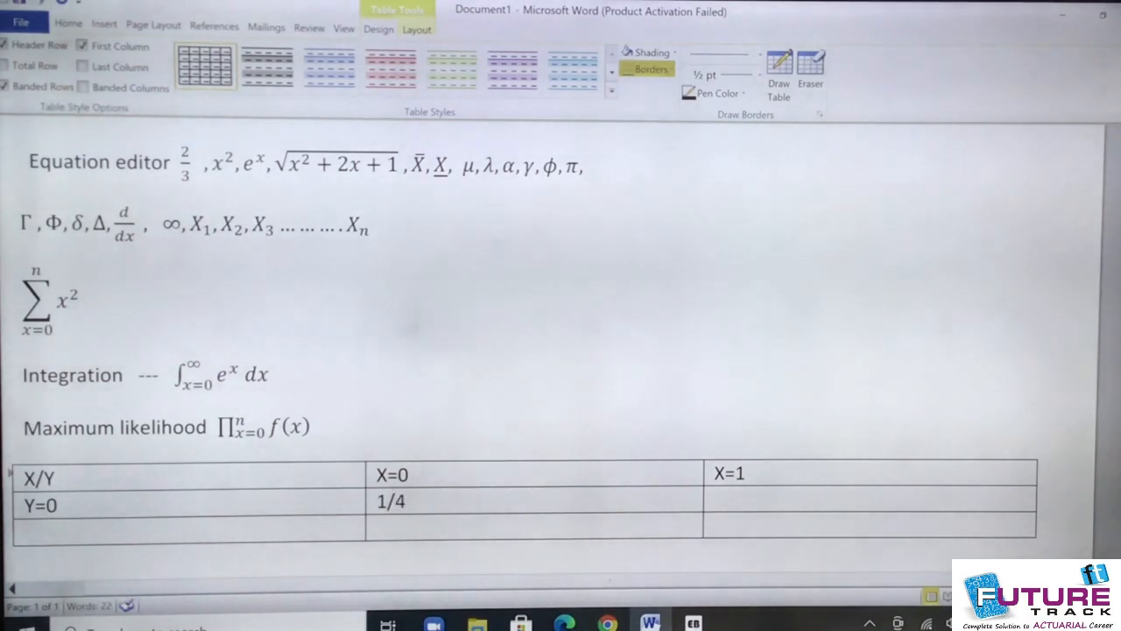
{"action": "type", "text": "4"}
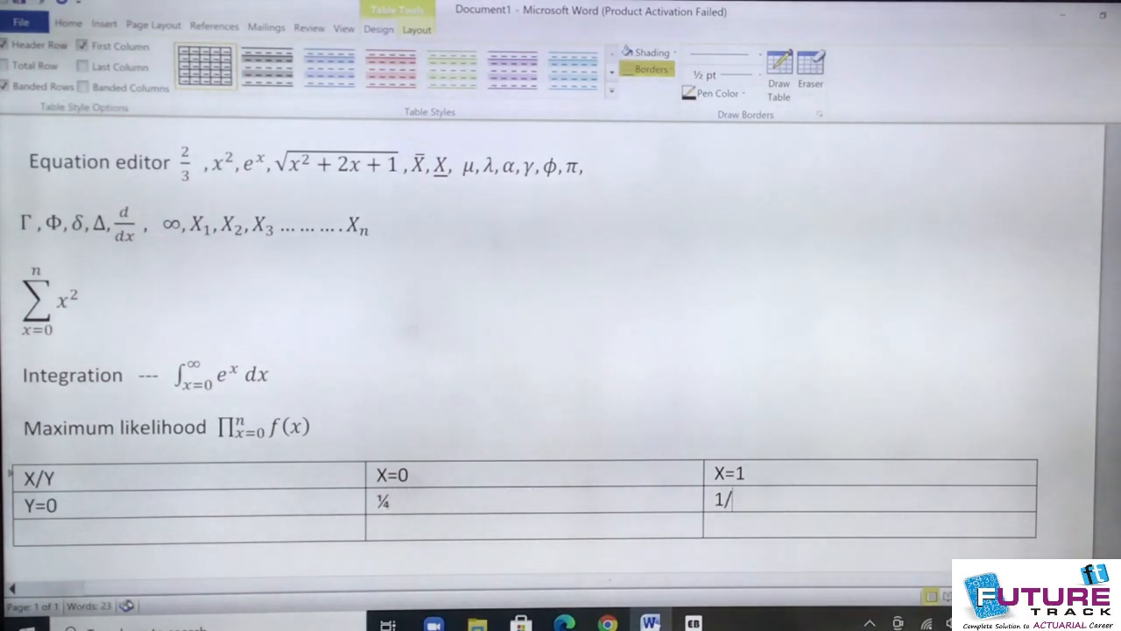
{"action": "key", "text": "Tab"}
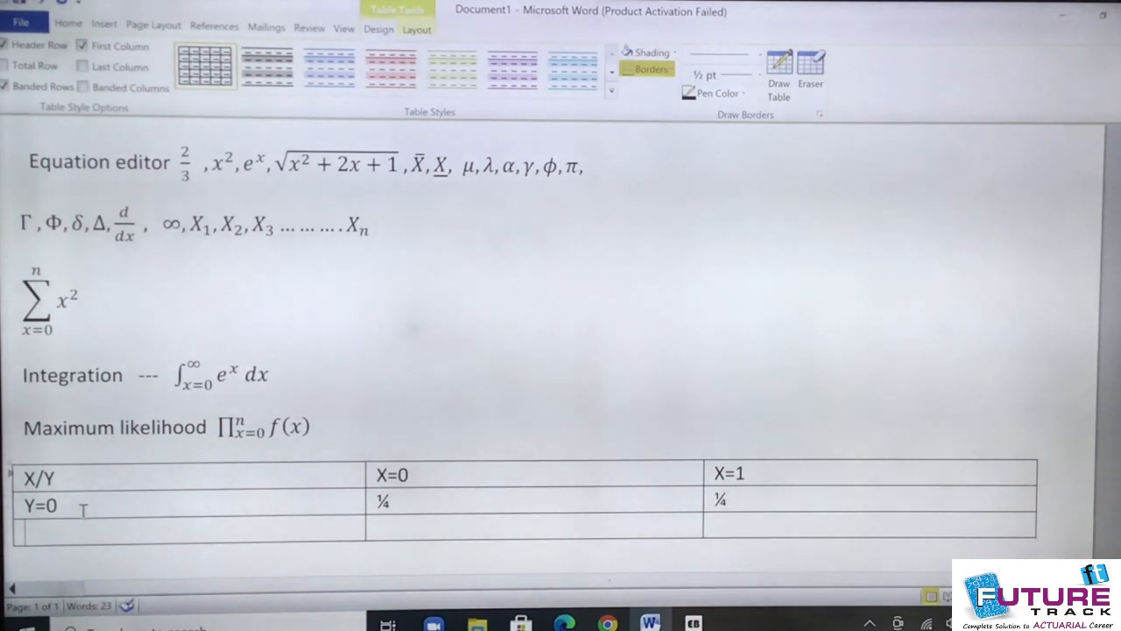
Fill the table's third row with Y=1, 2/4 and 0.
{"action": "type", "text": "Y=1 "}
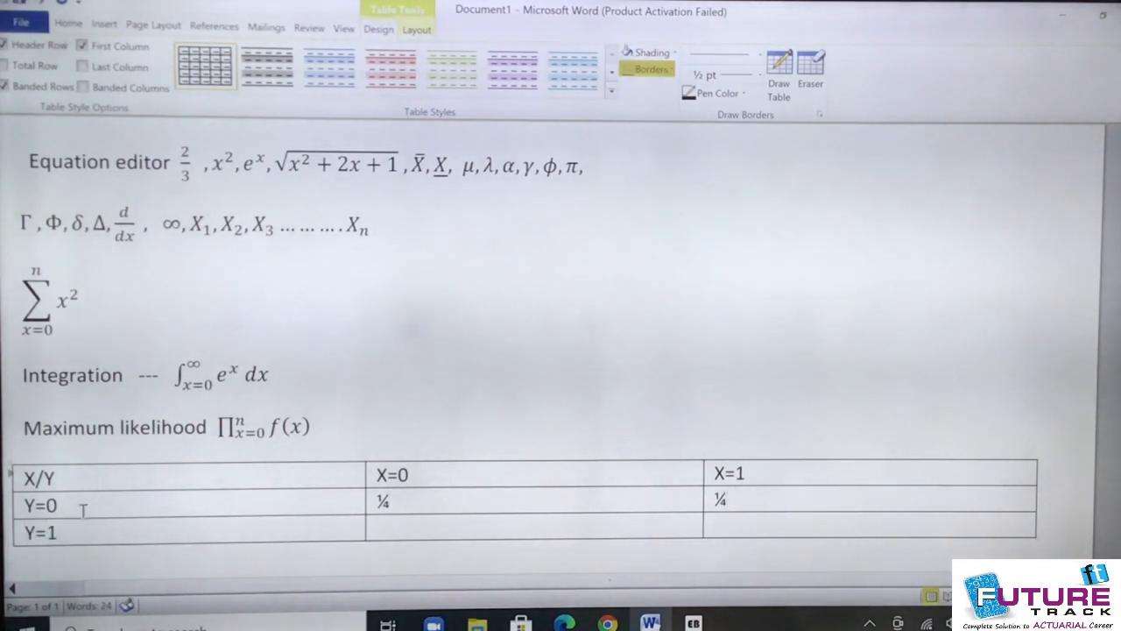
{"action": "type", "text": "2/"}
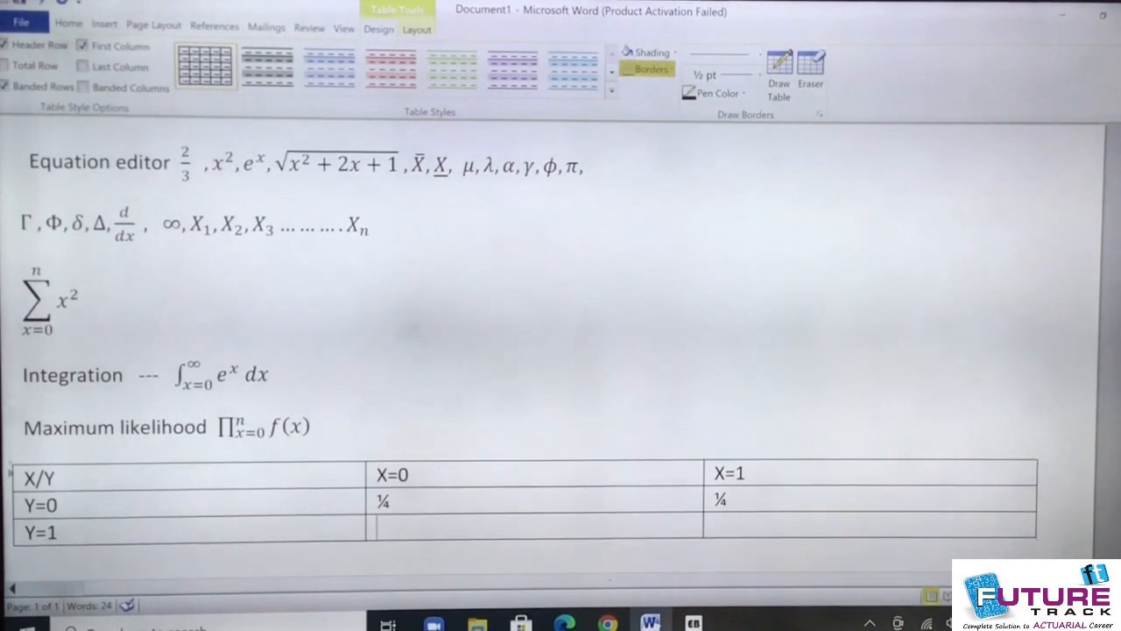
{"action": "type", "text": "4"}
{"action": "key", "text": "Tab"}
{"action": "type", "text": "0"}
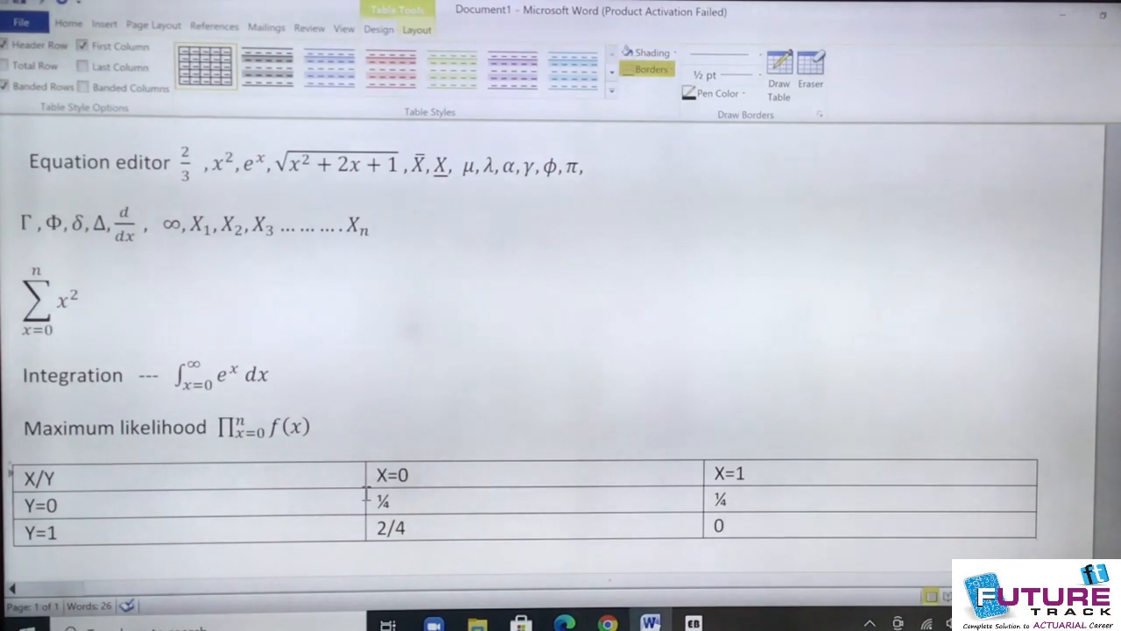
Add a comma after X subscript n at the end of the second equation line.
{"action": "scroll", "coordinate": [465, 380], "scroll_direction": "down", "scroll_amount": 3}
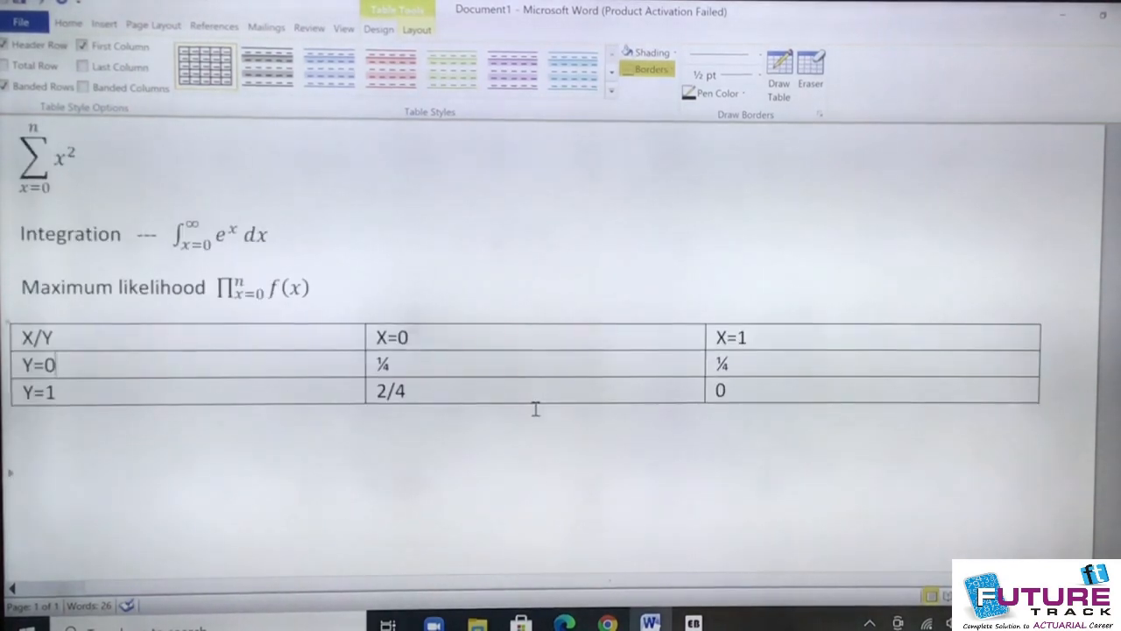
{"action": "scroll", "coordinate": [548, 398], "scroll_direction": "up", "scroll_amount": 1}
{"action": "left_click", "coordinate": [440, 281]}
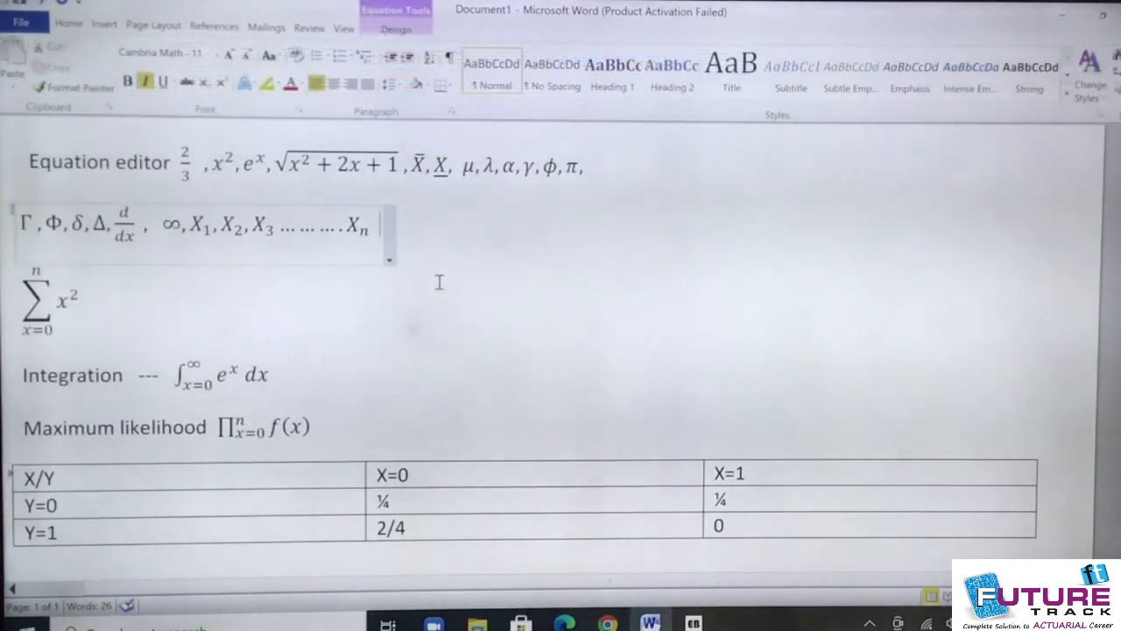
{"action": "type", "text": ","}
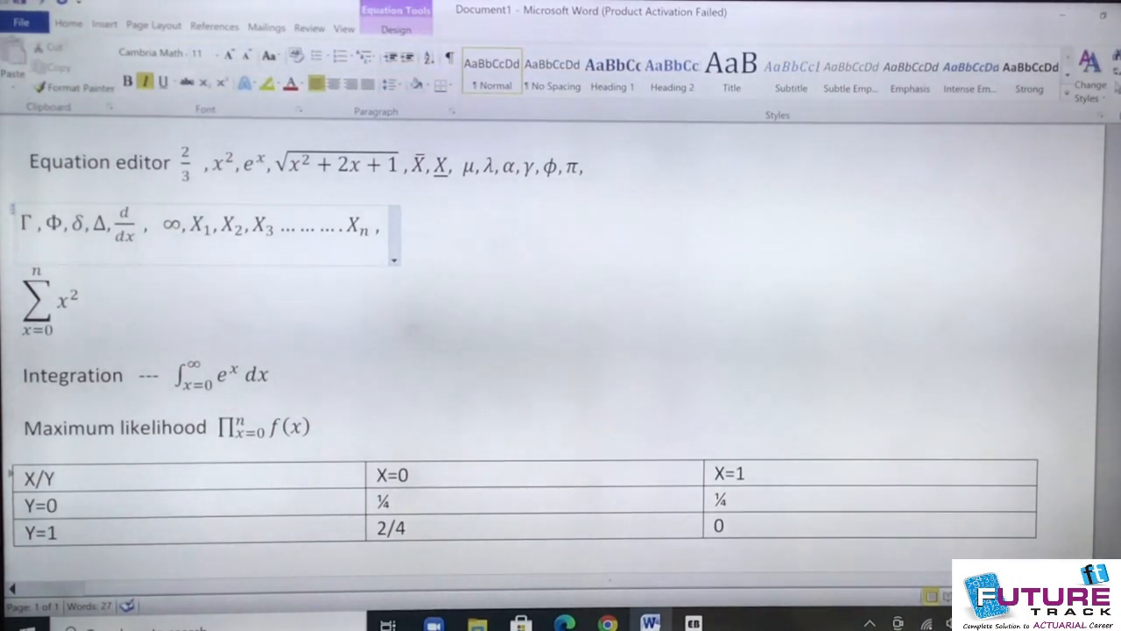
Add the label "P cap" on a new line below the probability table.
{"action": "scroll", "coordinate": [462, 283], "scroll_direction": "down", "scroll_amount": 2}
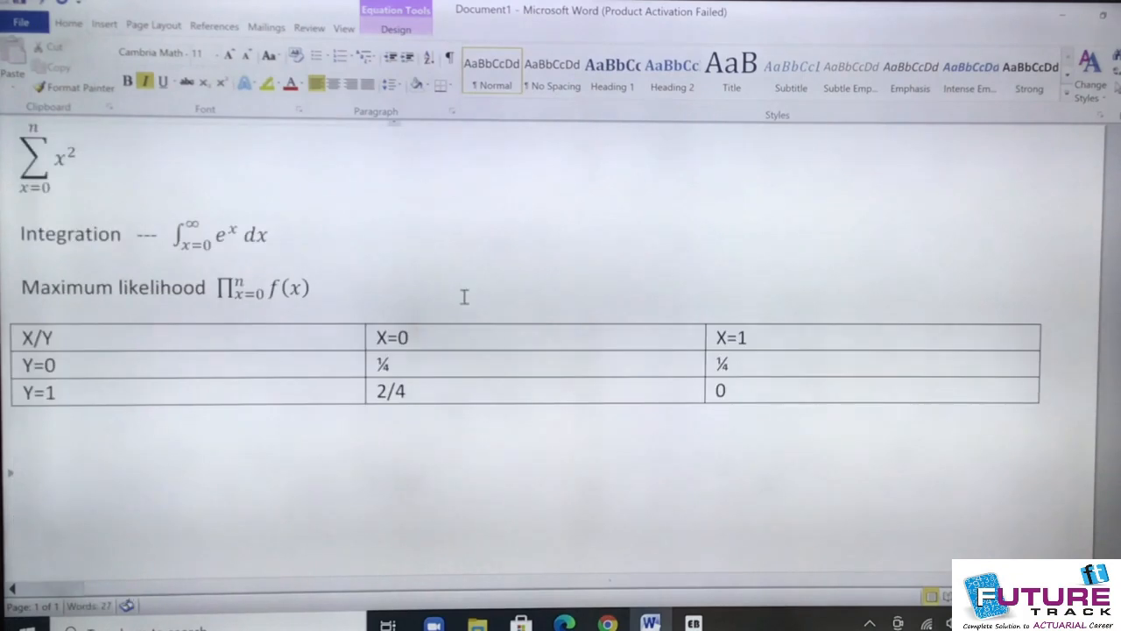
{"action": "left_click", "coordinate": [1056, 402]}
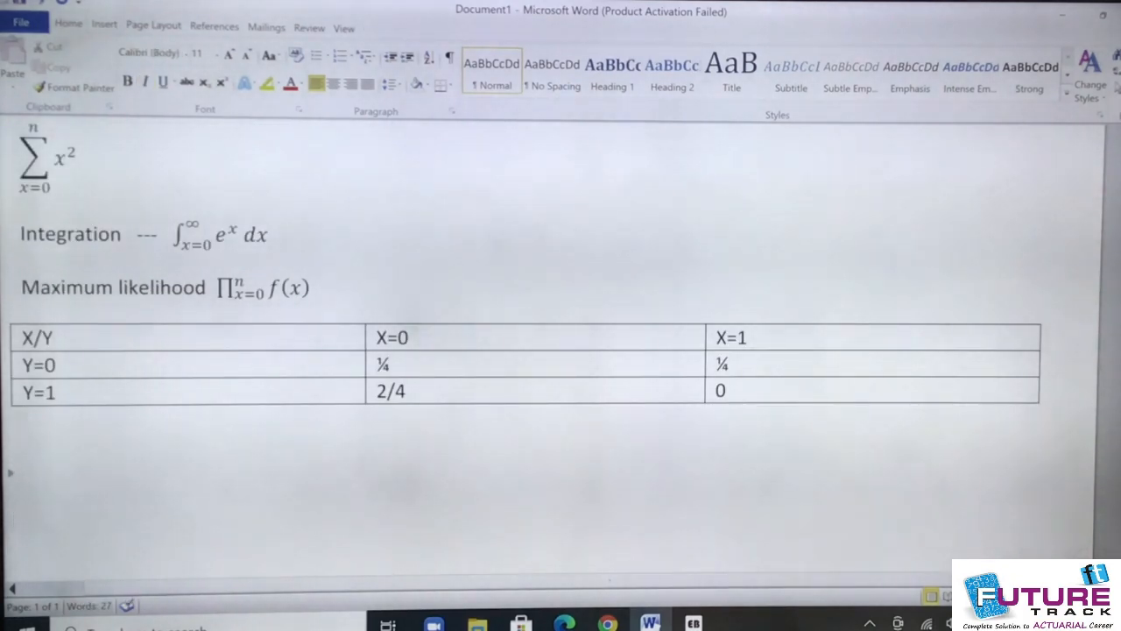
{"action": "key", "text": "Return"}
{"action": "type", "text": "P cao"}
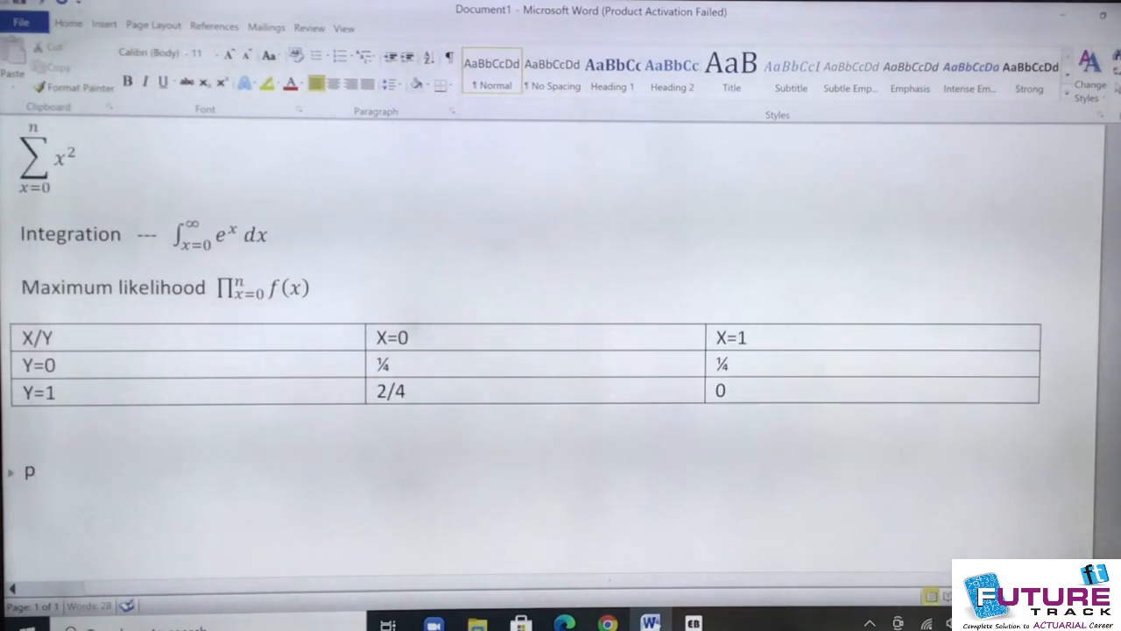
{"action": "key", "text": "BackSpace"}
{"action": "type", "text": "p"}
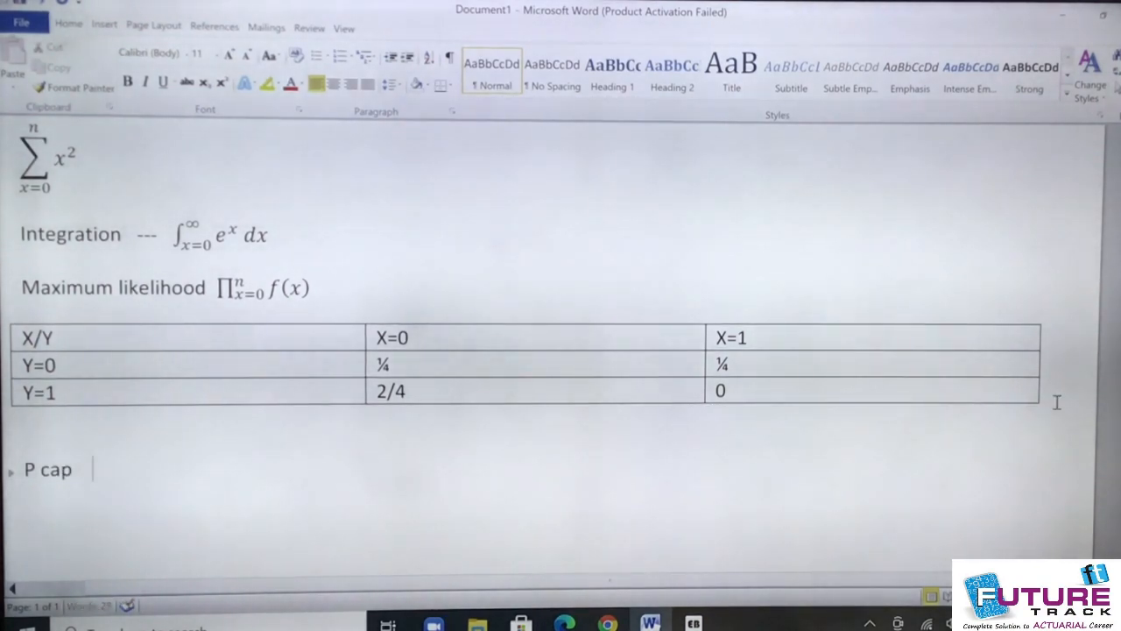
Insert an equation after the "P cap" label containing p with a hat accent, using \hat.
{"action": "key", "text": "alt+equal"}
{"action": "type", "text": "p"}
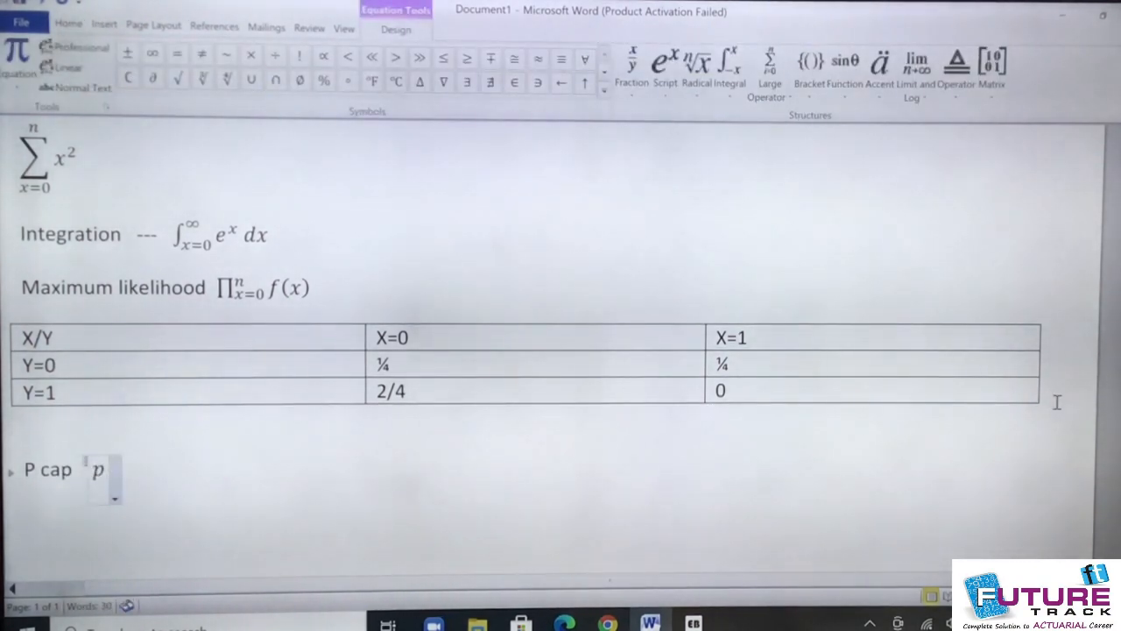
{"action": "type", "text": "\\"}
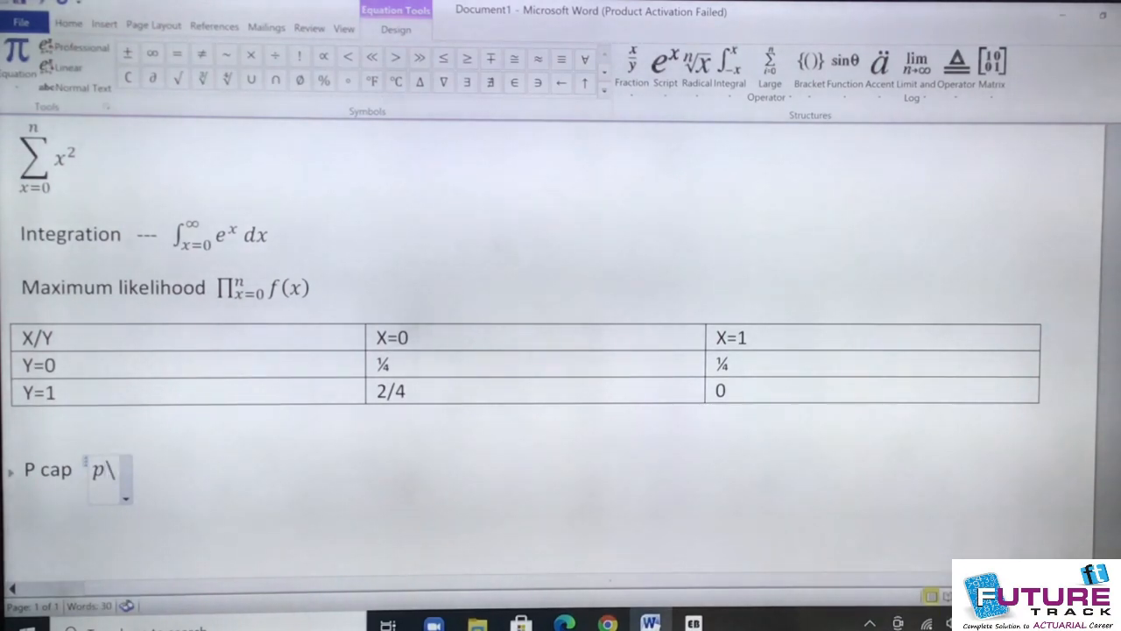
{"action": "type", "text": "hat"}
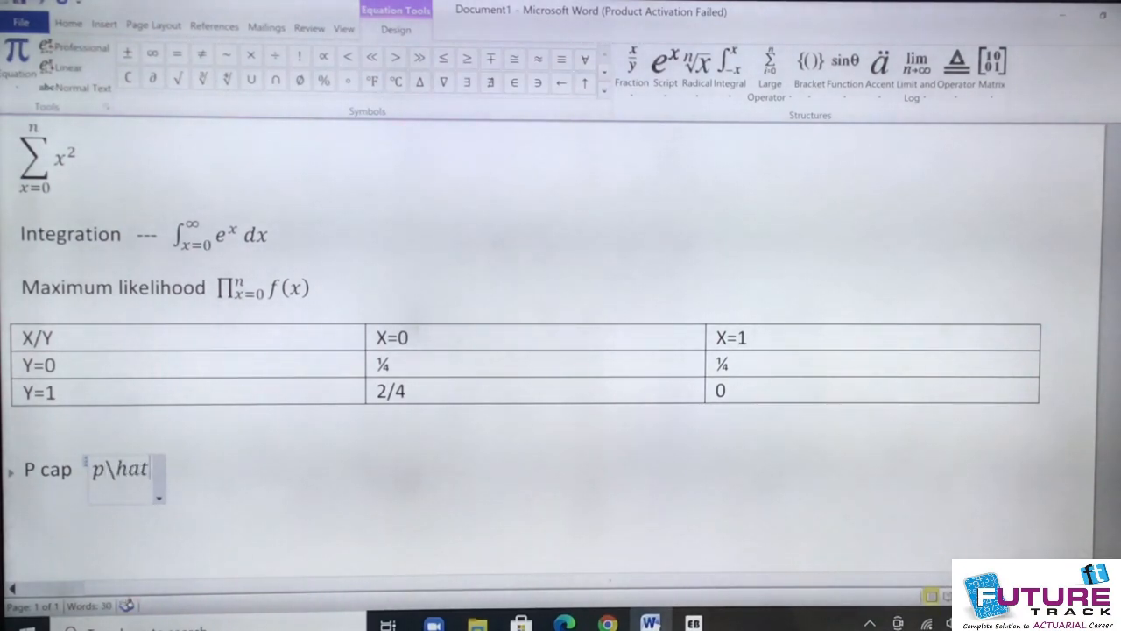
{"action": "key", "text": "space"}
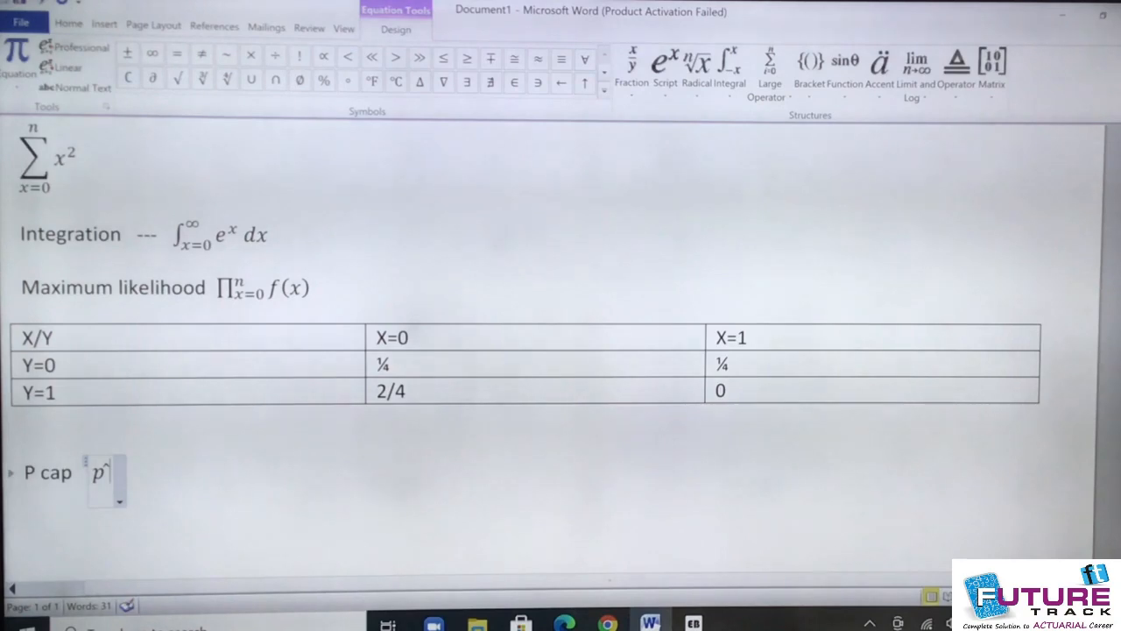
{"action": "key", "text": "space"}
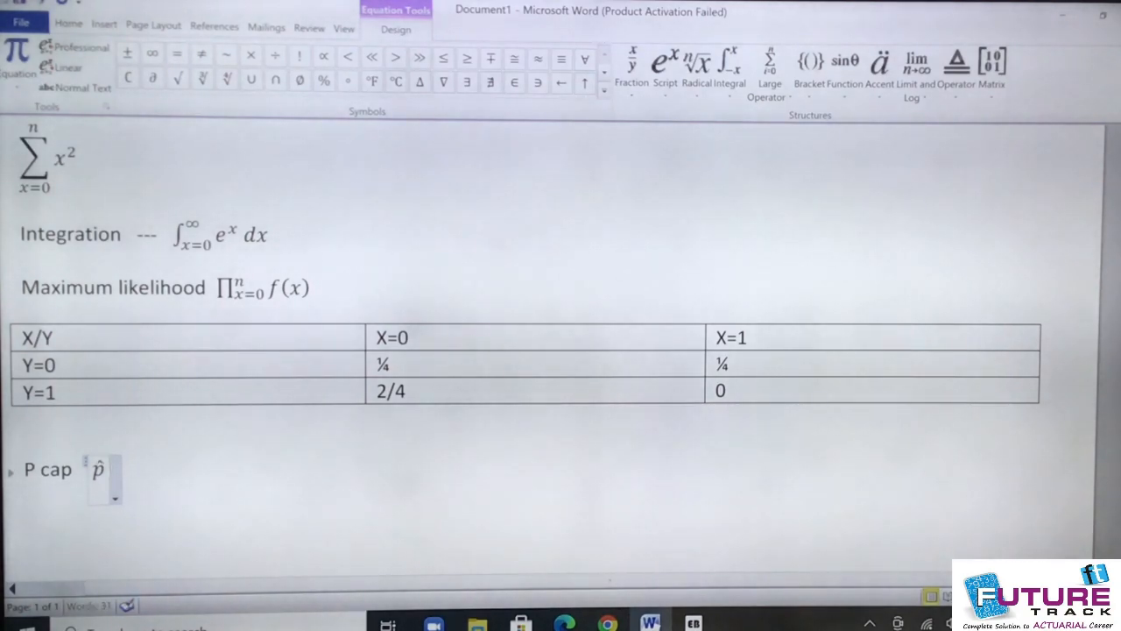
Restore the document window to its smaller size and add a comma after p-hat in the equation.
{"action": "left_click", "coordinate": [1105, 19]}
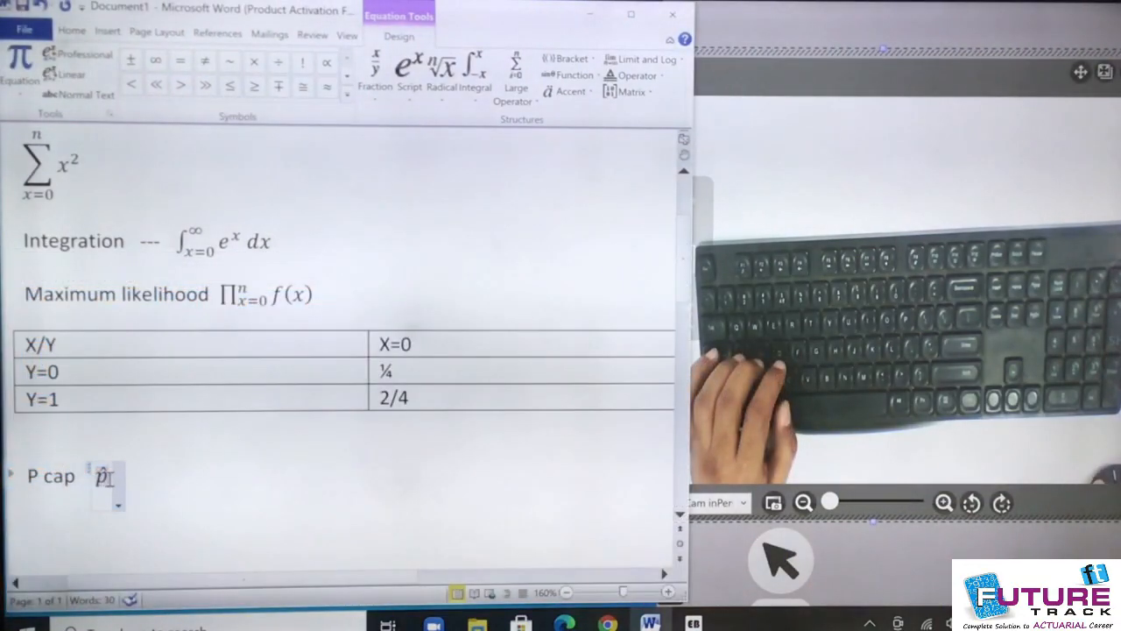
{"action": "left_click", "coordinate": [113, 476]}
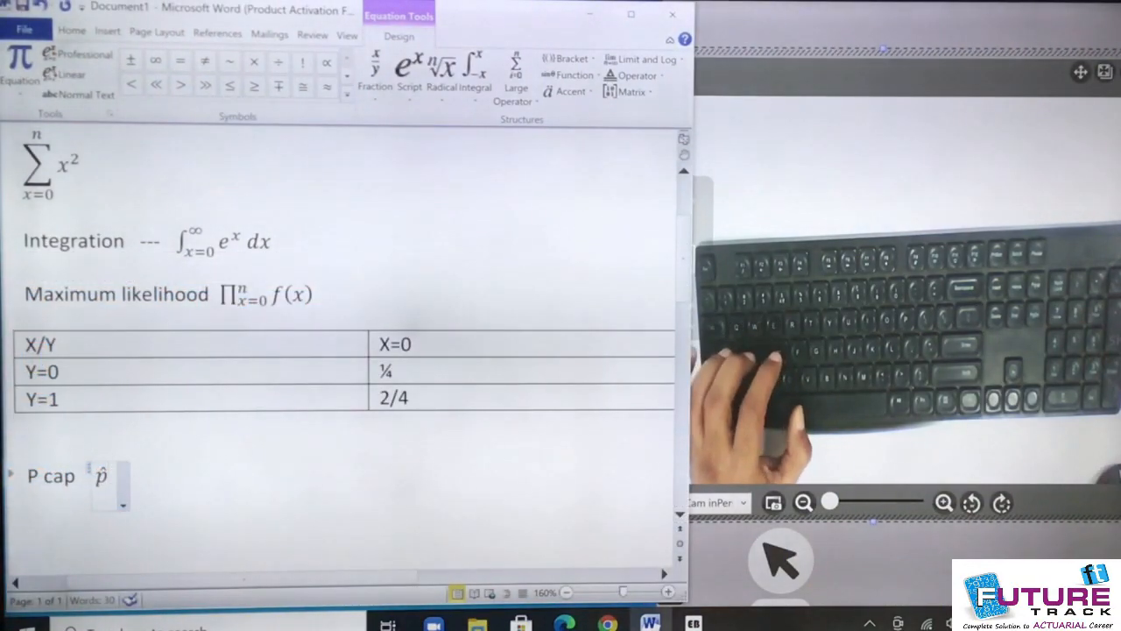
{"action": "type", "text": "m"}
{"action": "key", "text": "BackSpace"}
{"action": "type", "text": ","}
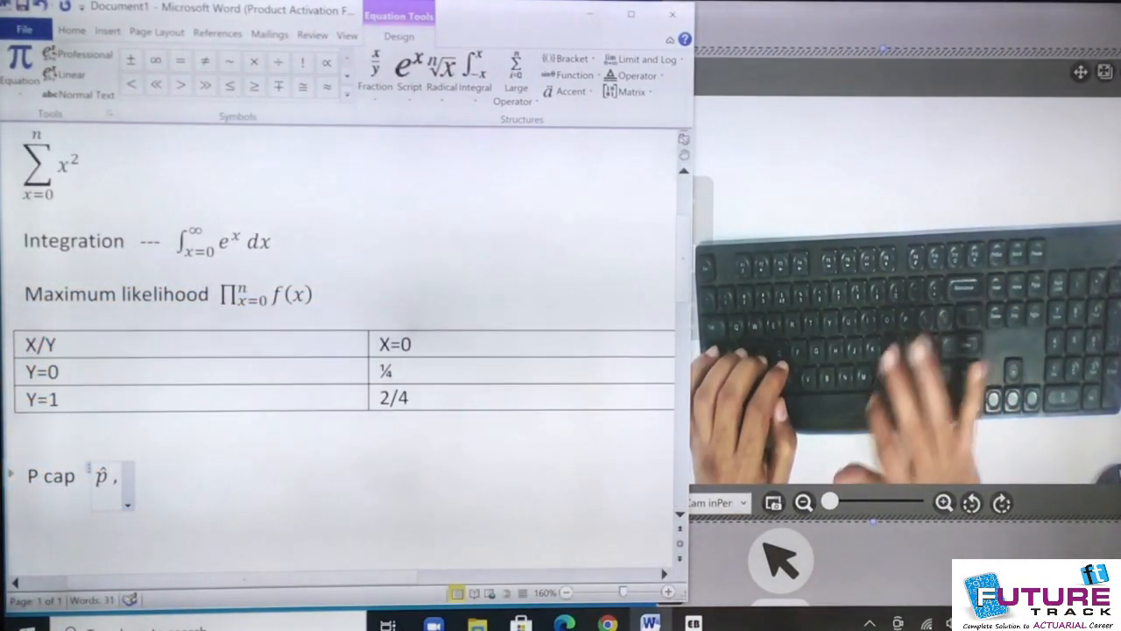
Add μ with a hat accent after the comma in the equation, using \mu and \hat.
{"action": "type", "text": "\\"}
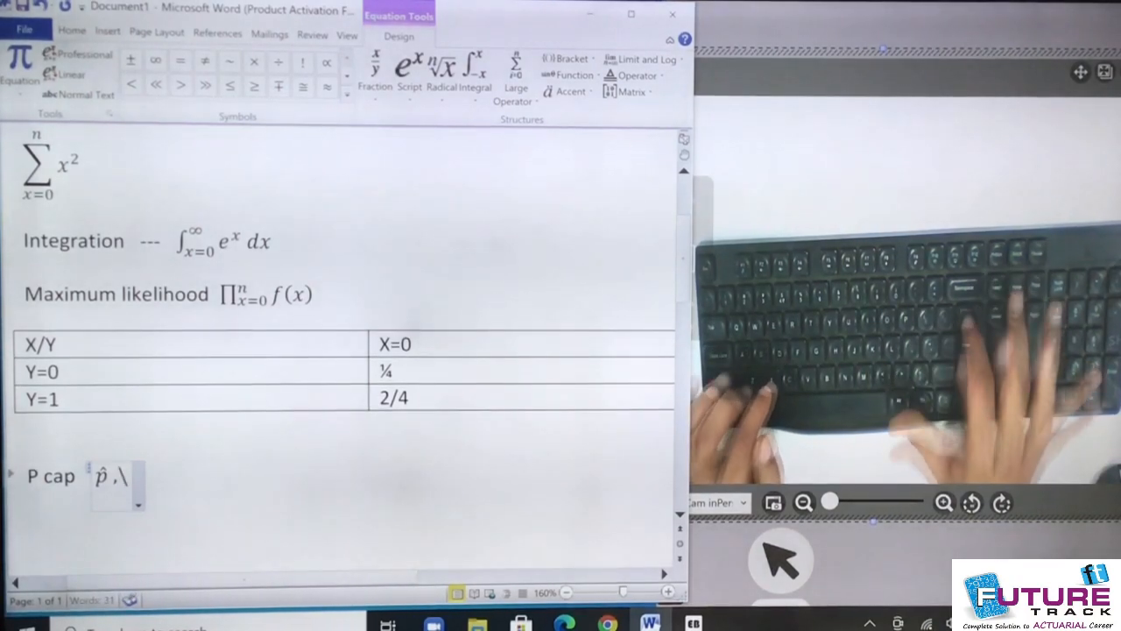
{"action": "type", "text": "mu"}
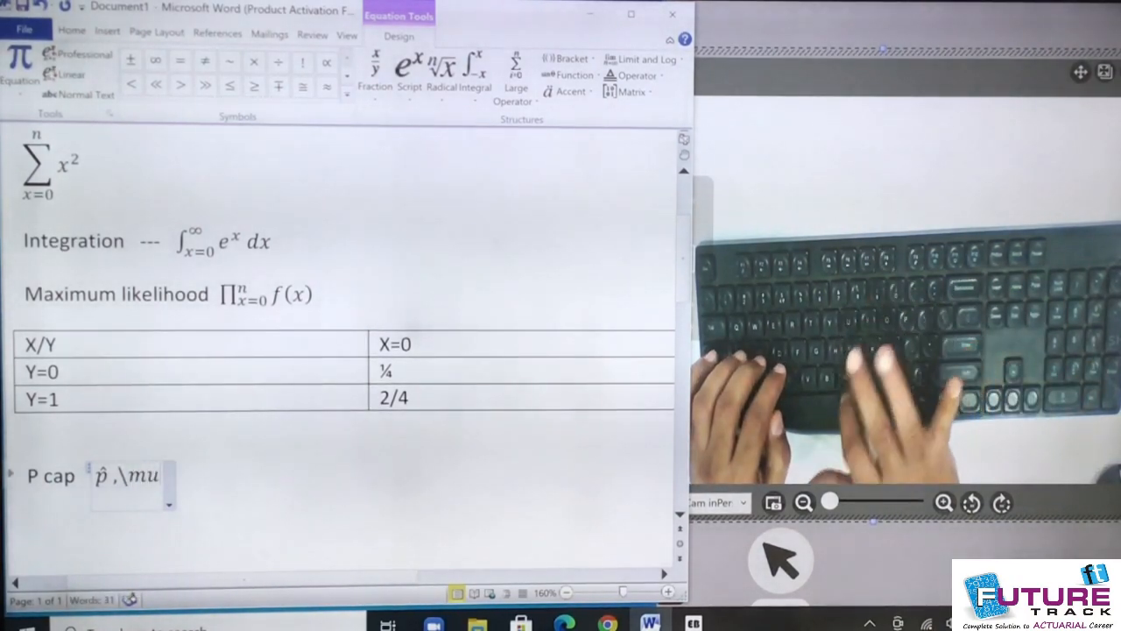
{"action": "key", "text": "space"}
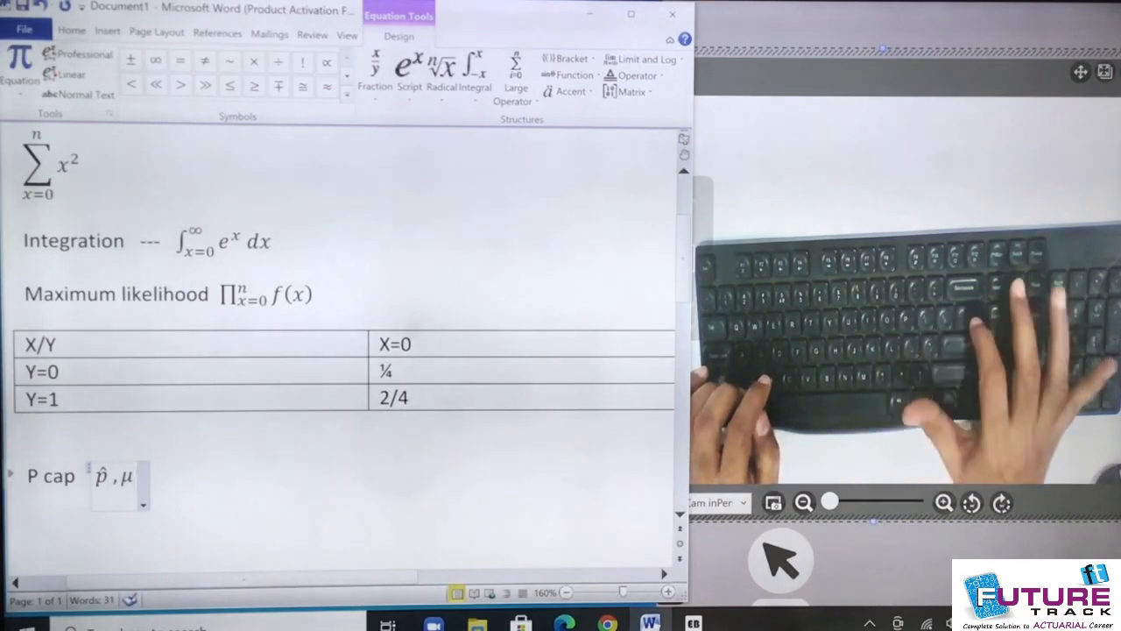
{"action": "type", "text": "\\hat"}
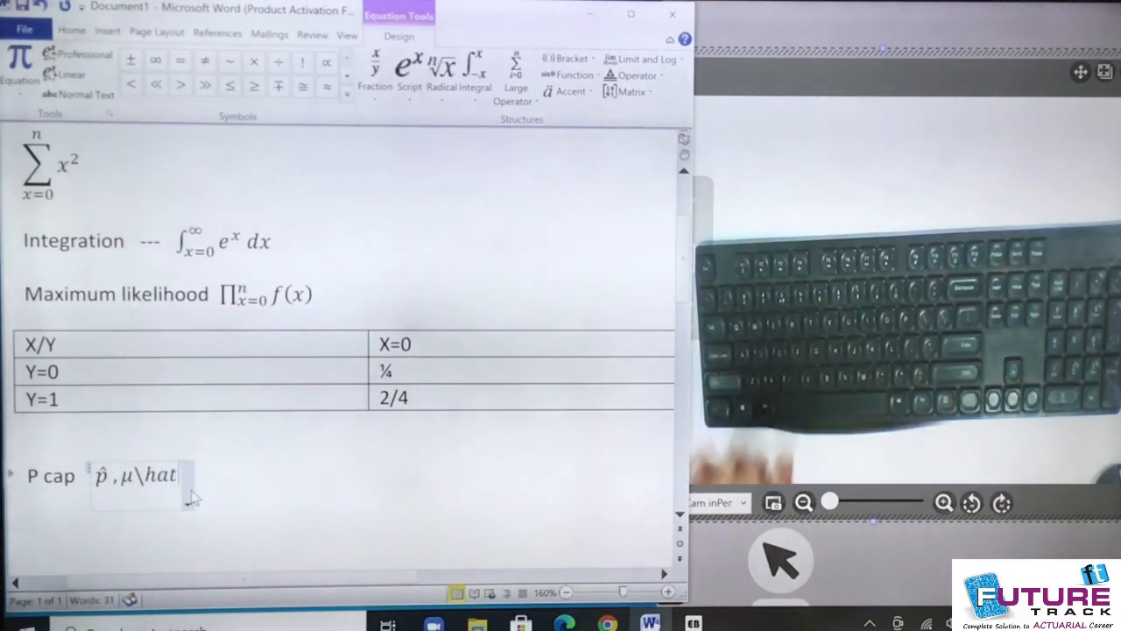
{"action": "key", "text": "space"}
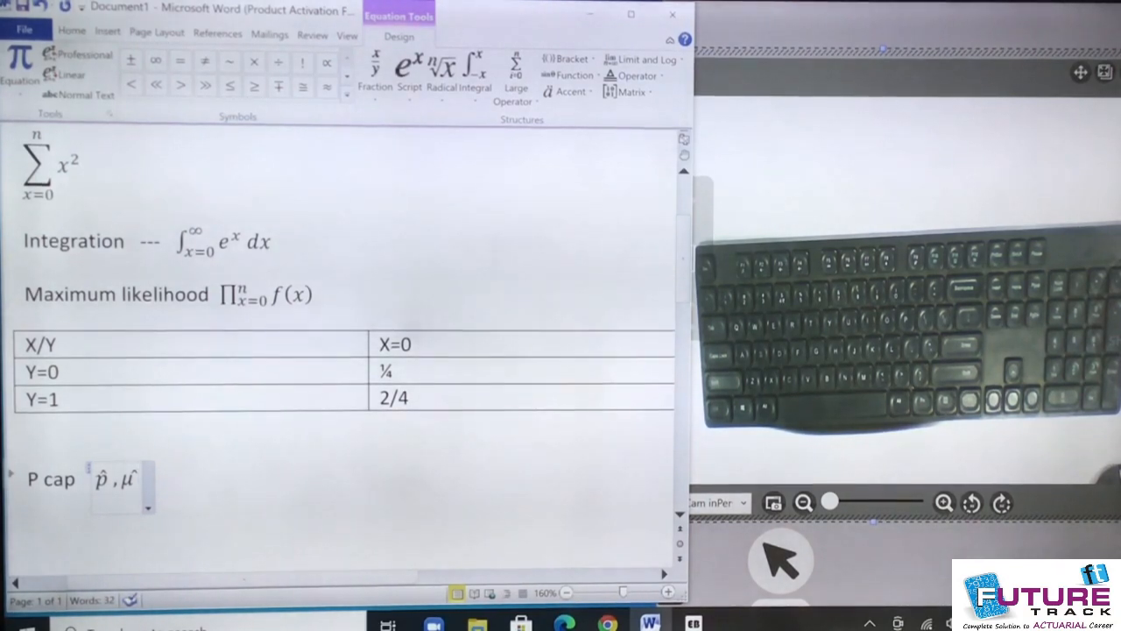
{"action": "key", "text": "space"}
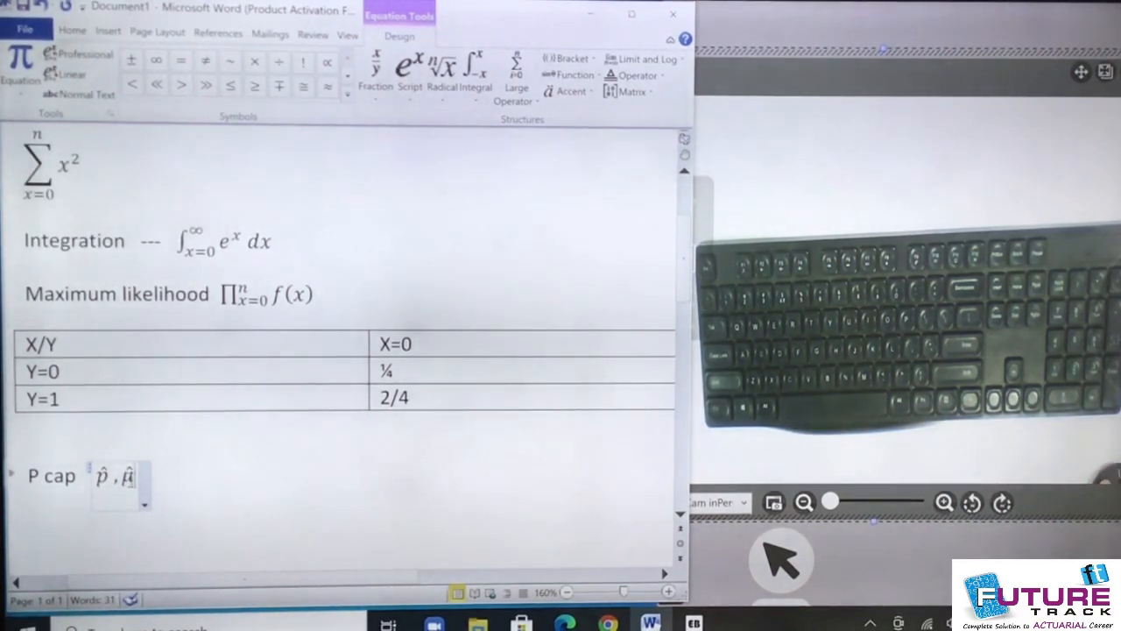
Write the null hypothesis H subscript o: μ = 10 as an equation on a new line below "P cap".
{"action": "key", "text": "Return"}
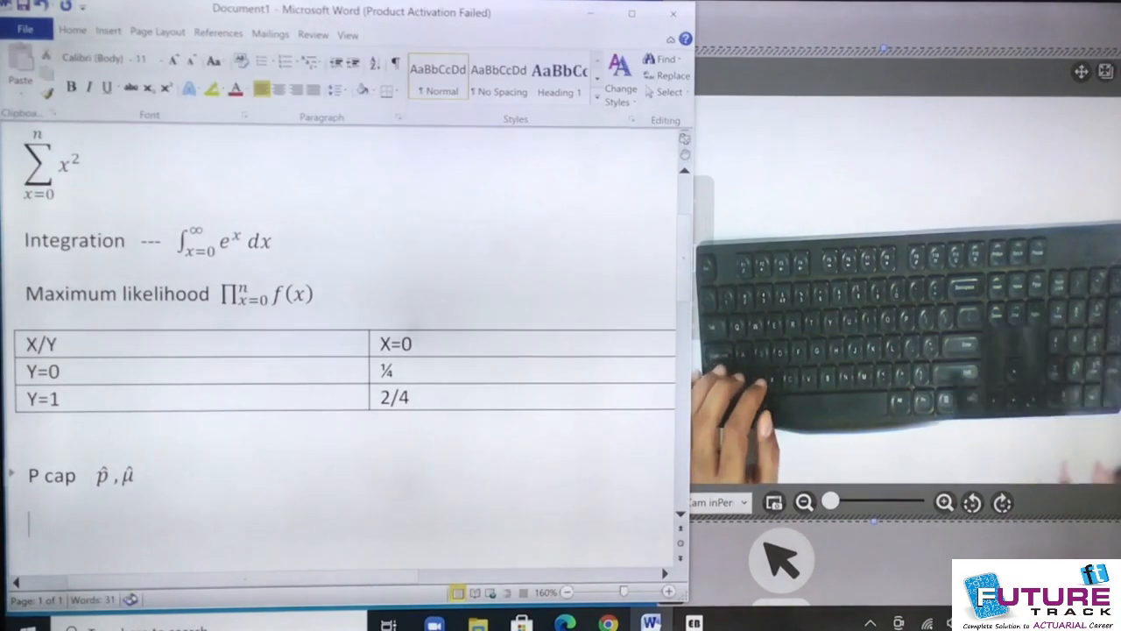
{"action": "key", "text": "alt+equal"}
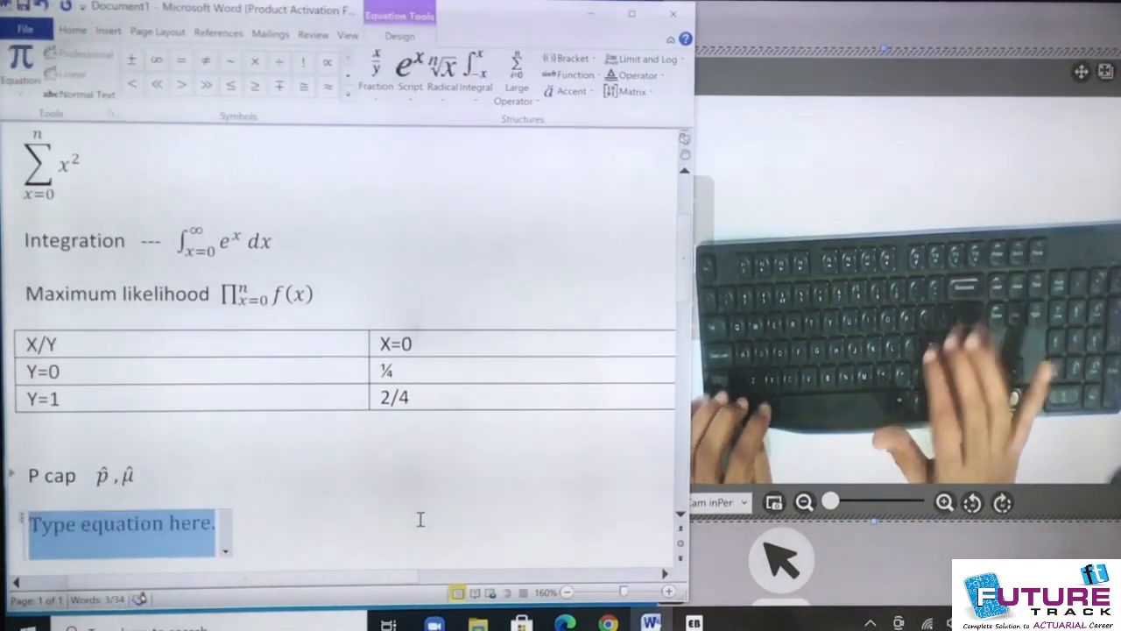
{"action": "type", "text": "H"}
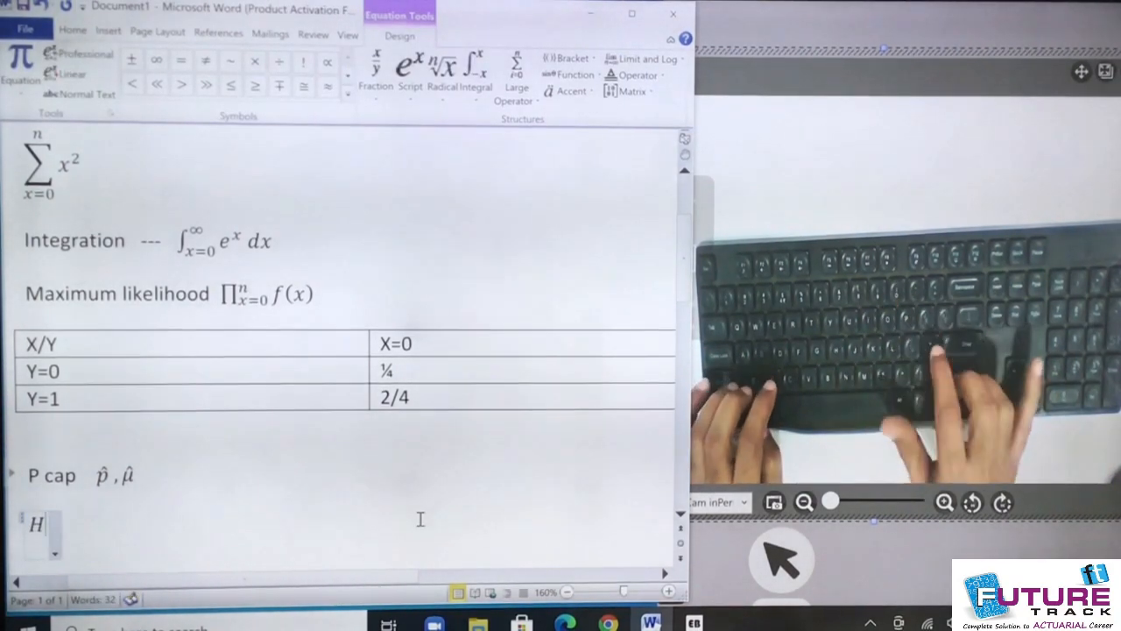
{"action": "type", "text": "_o "}
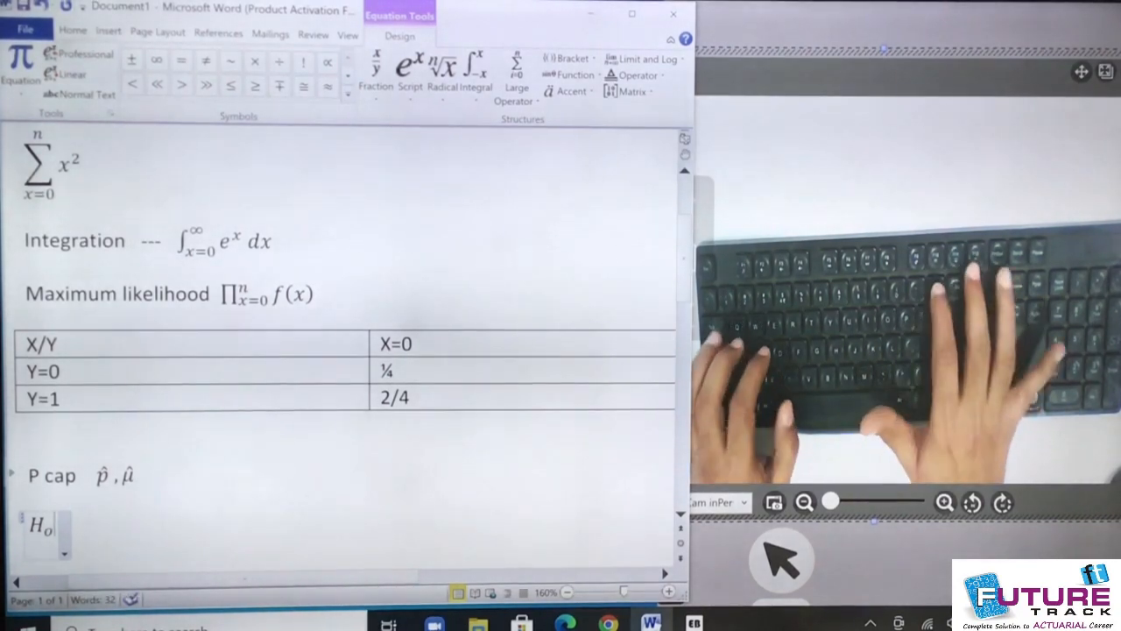
{"action": "type", "text": ":"}
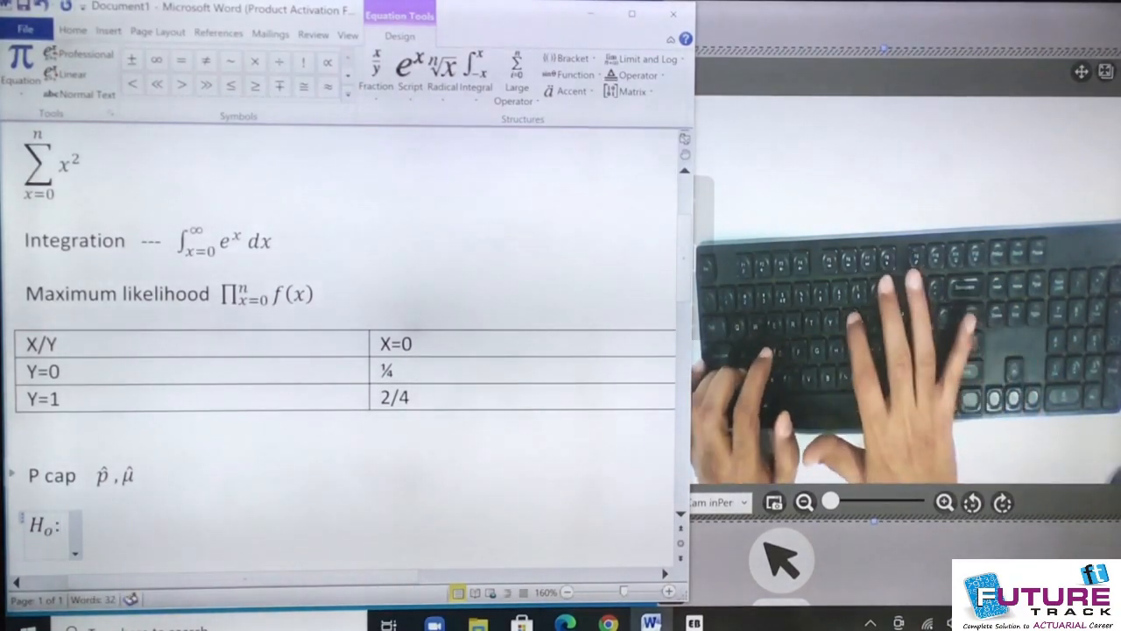
{"action": "type", "text": "\\mu ="}
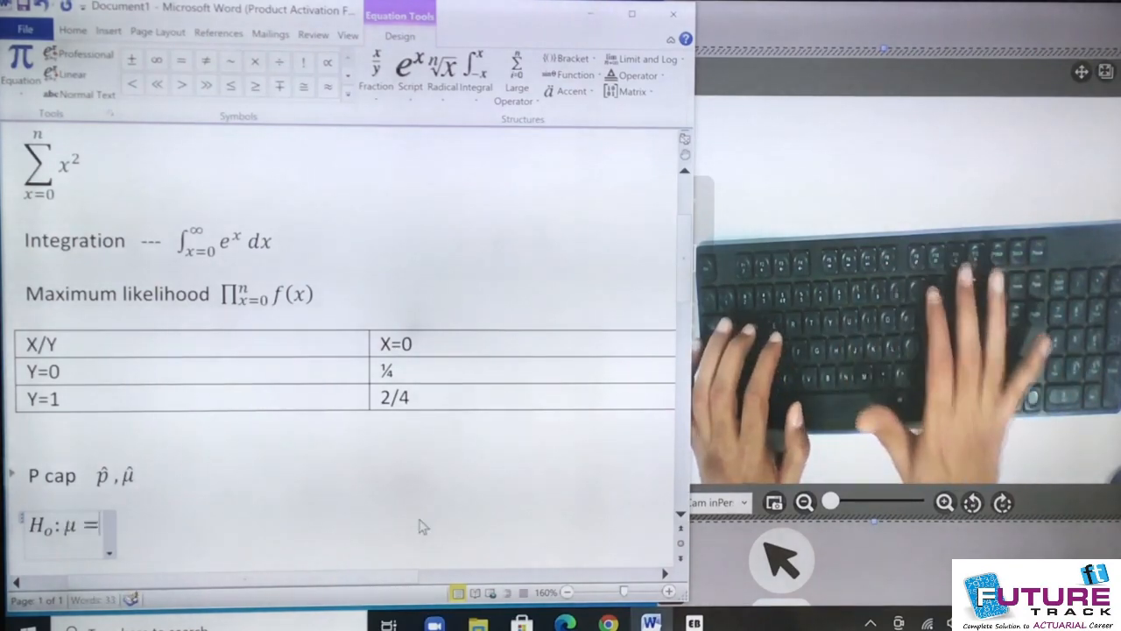
{"action": "type", "text": "10"}
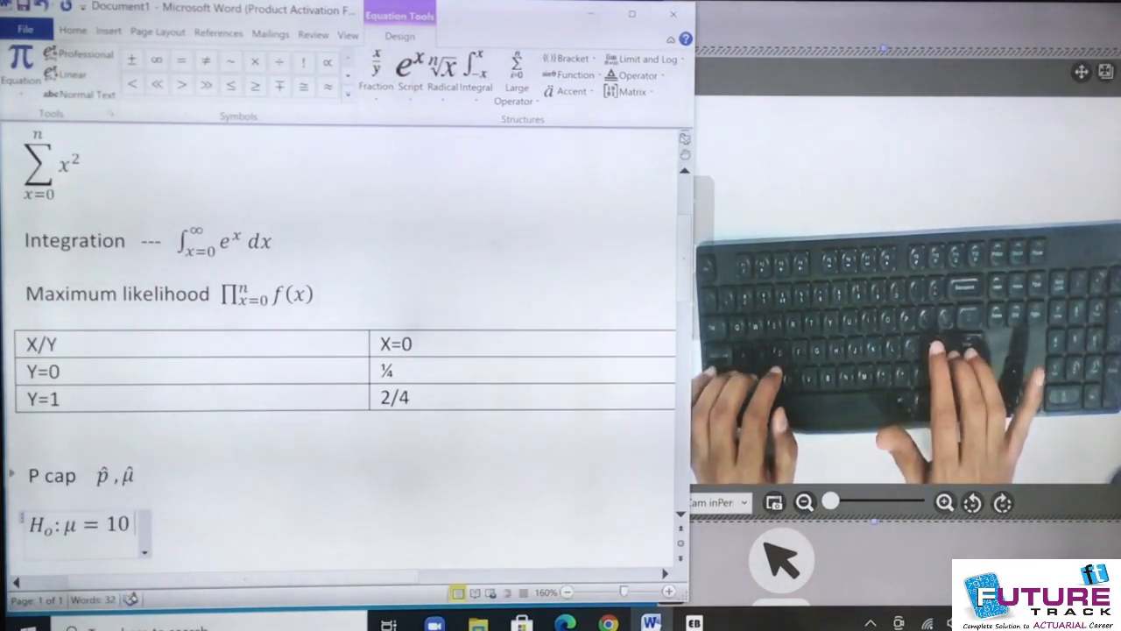
Write the alternative hypothesis H subscript 1: μ ≠ 10 as an equation on the next line, using \neq for the inequality.
{"action": "key", "text": "Return"}
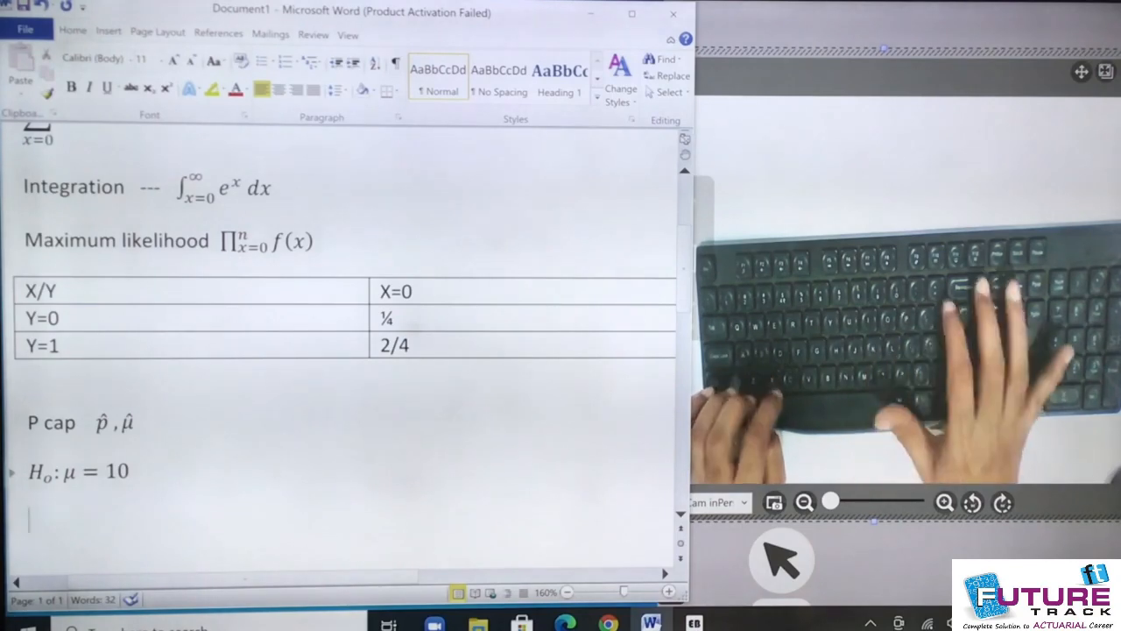
{"action": "key", "text": "alt+equal"}
{"action": "type", "text": "H"}
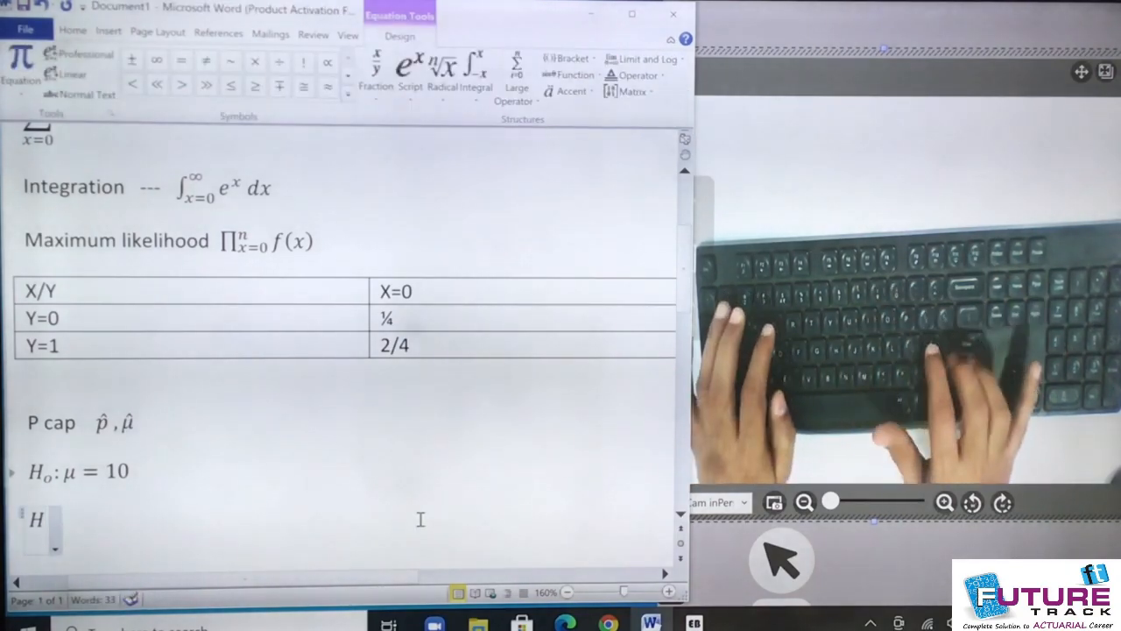
{"action": "type", "text": "_1 "}
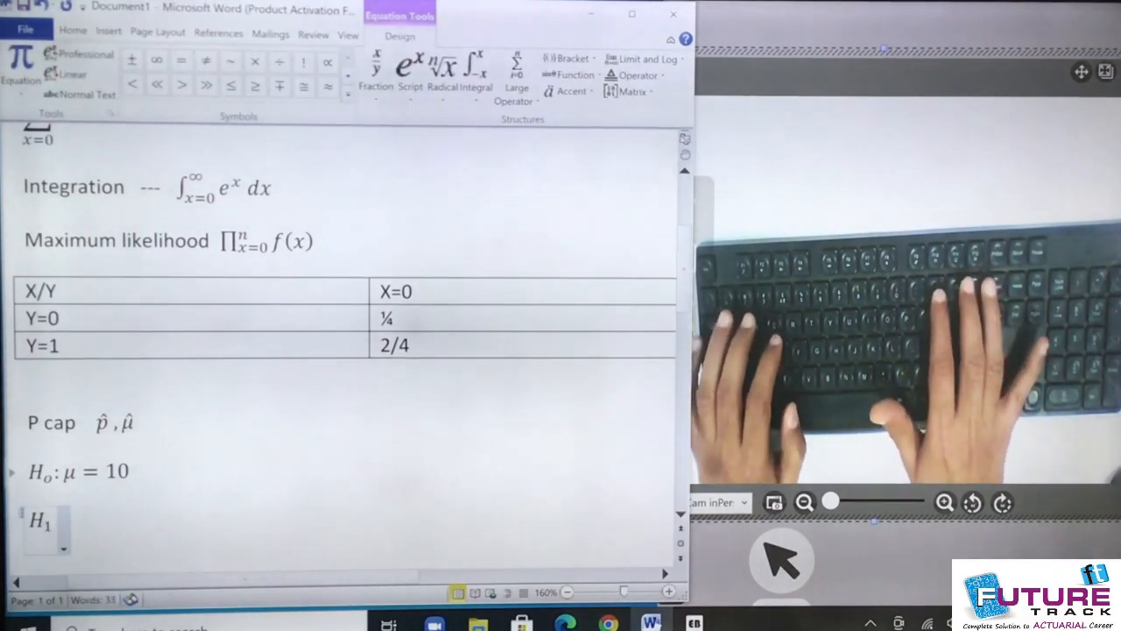
{"action": "type", "text": ":"}
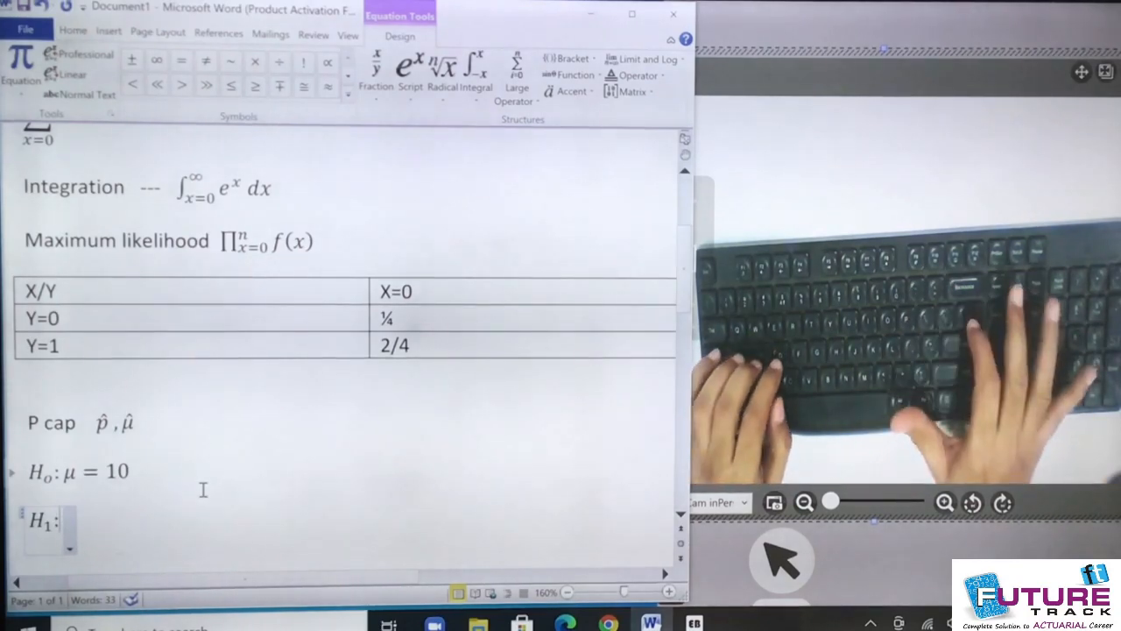
{"action": "type", "text": "\\"}
{"action": "type", "text": "mu "}
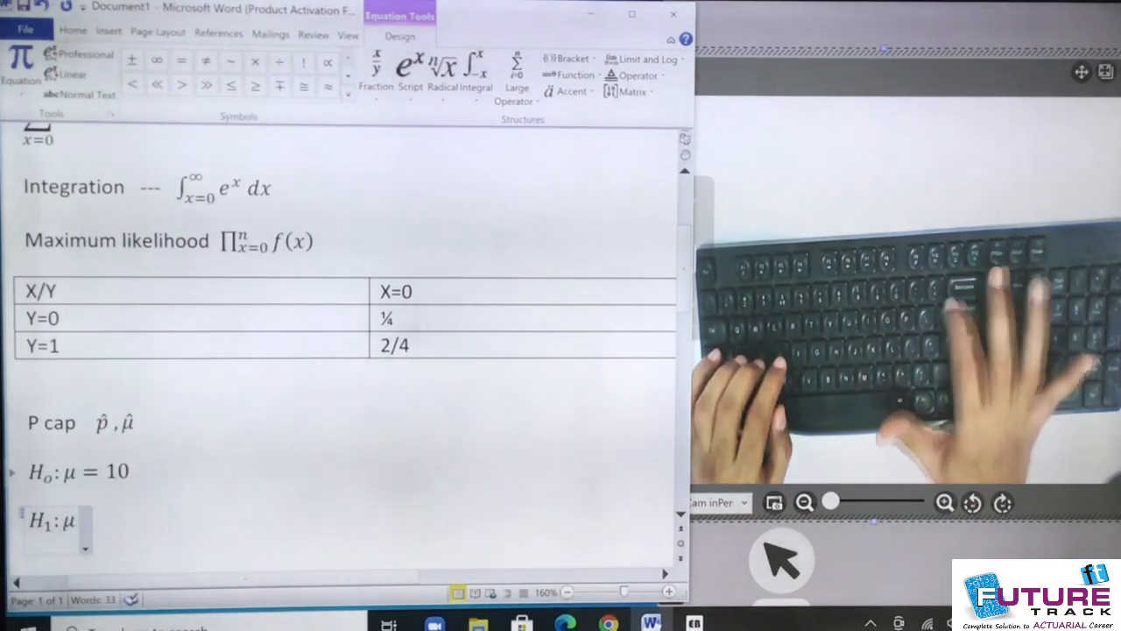
{"action": "type", "text": "\\neq "}
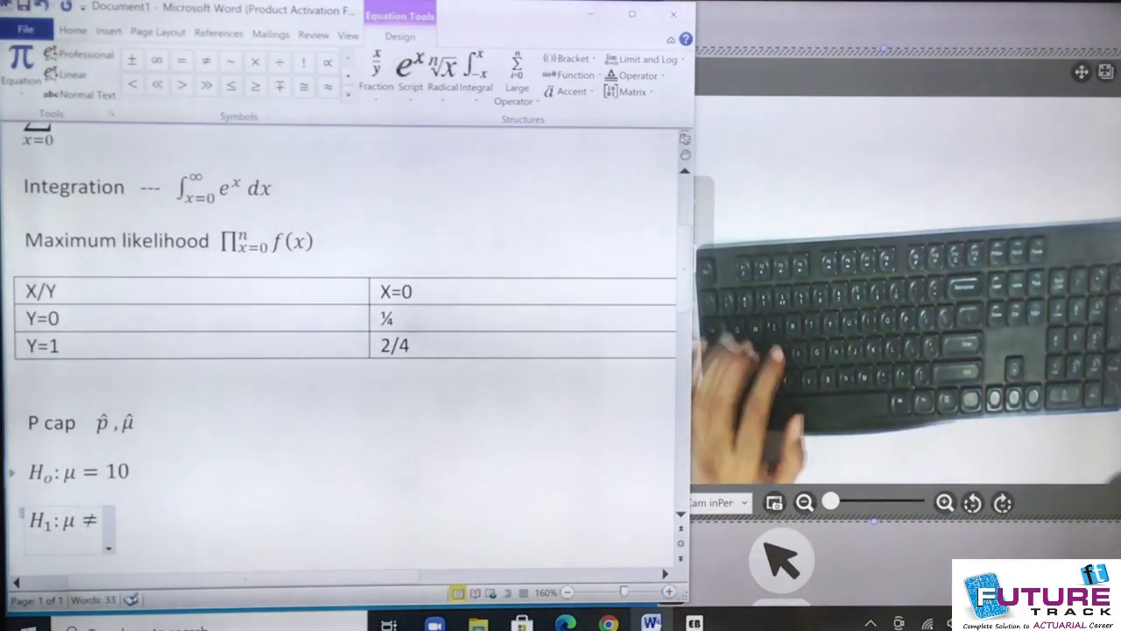
{"action": "type", "text": "10"}
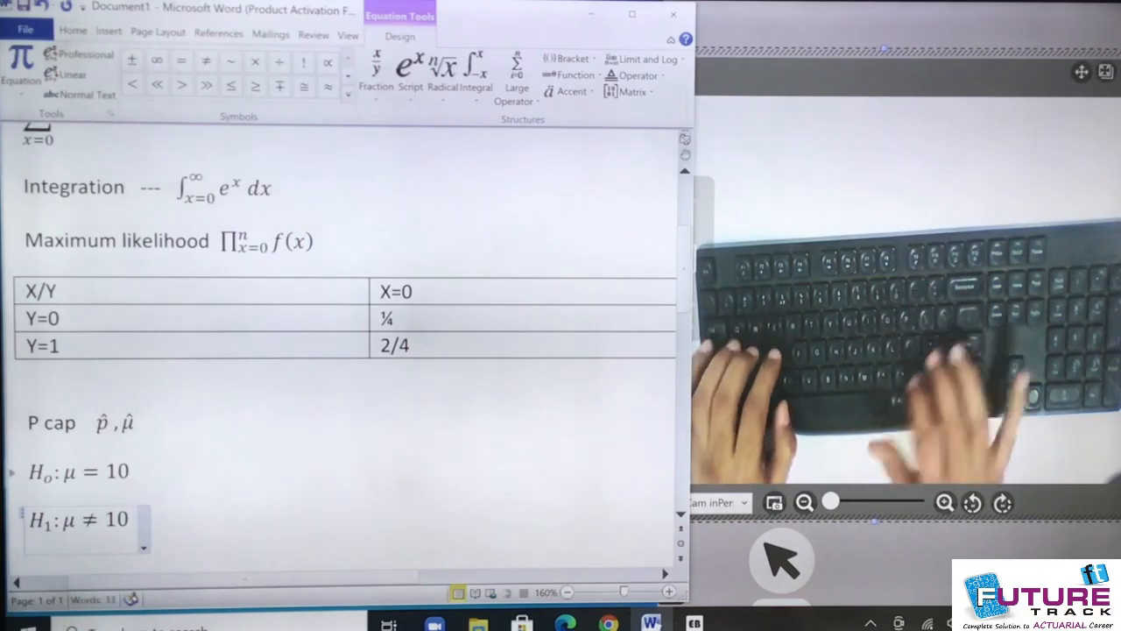
Write P(X ≤ 29) as an equation on a new line below the alternative hypothesis, building the inequality from < and =.
{"action": "key", "text": "Right"}
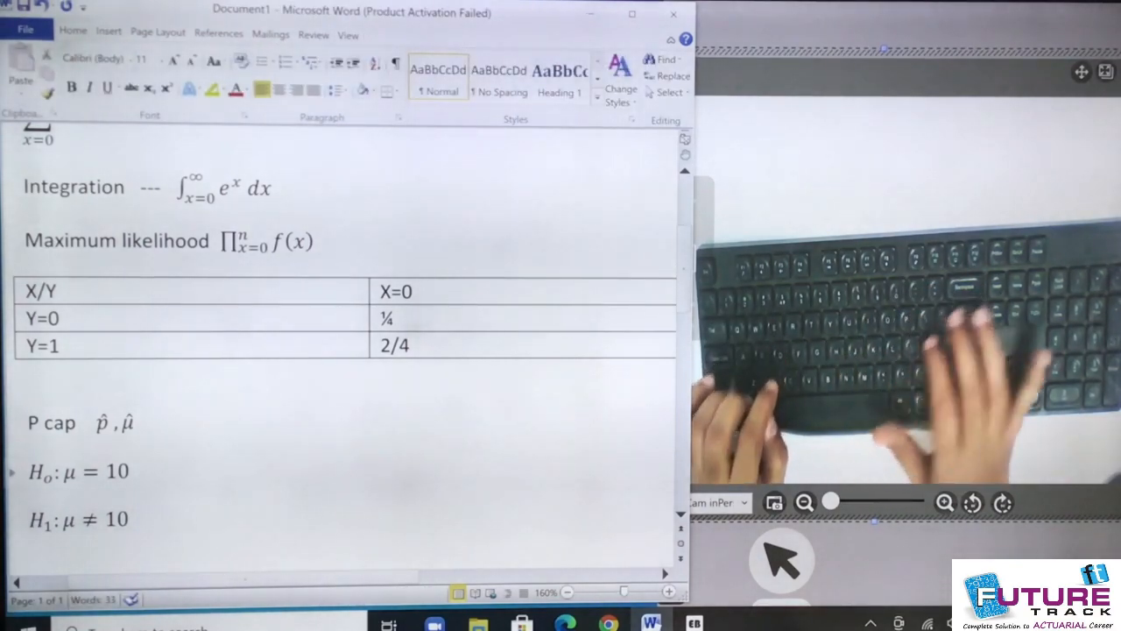
{"action": "key", "text": "alt+equal"}
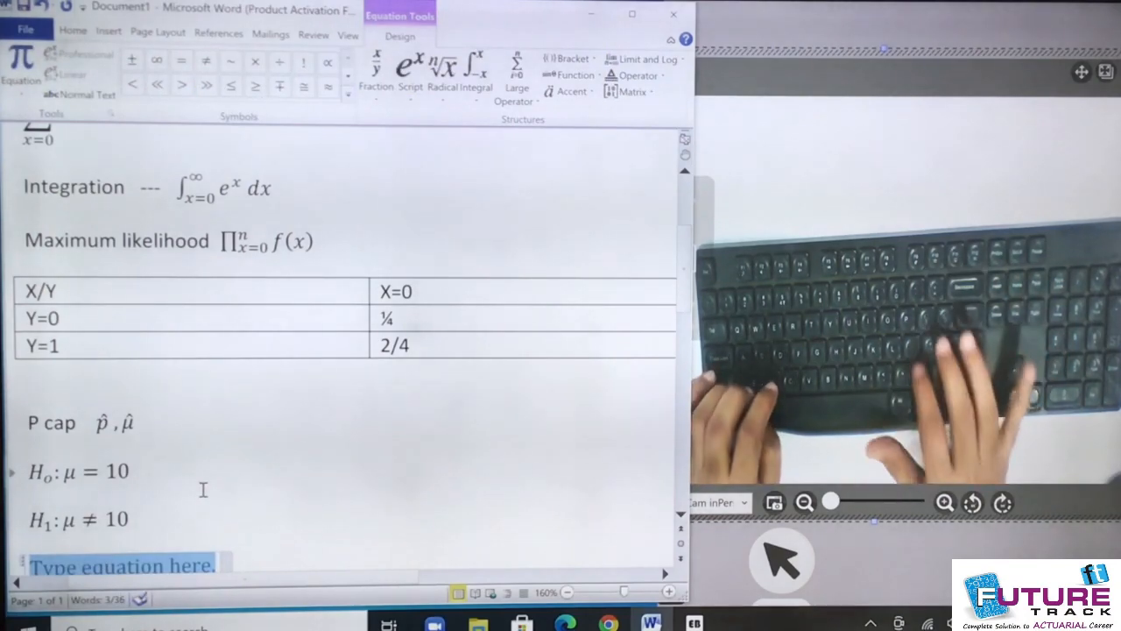
{"action": "scroll", "coordinate": [689, 263], "scroll_direction": "down", "scroll_amount": 3}
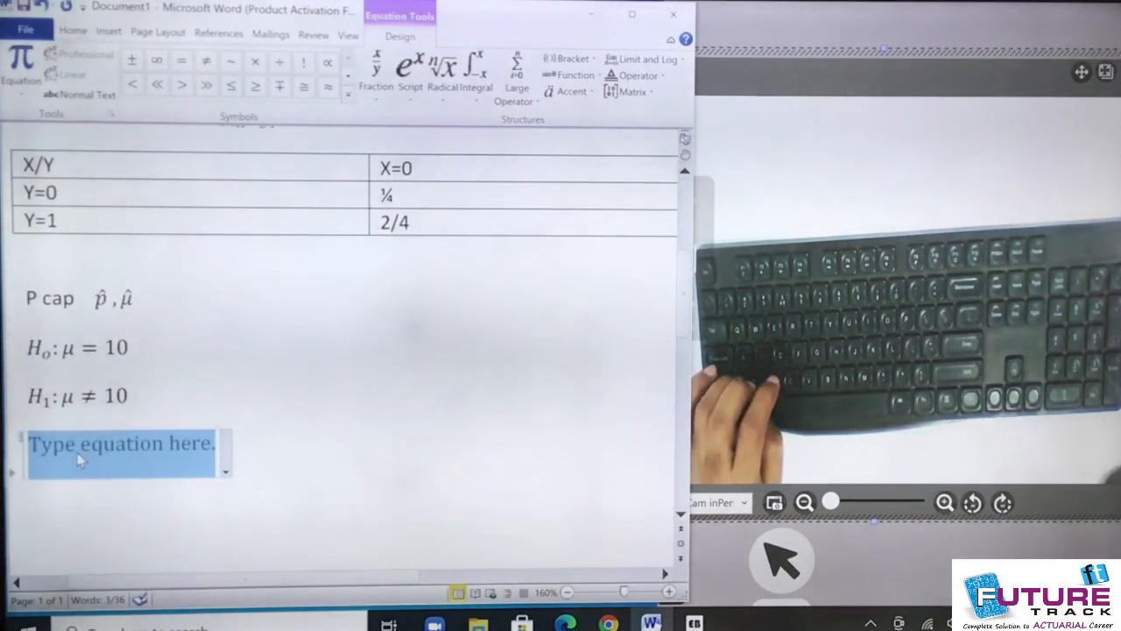
{"action": "type", "text": "P*"}
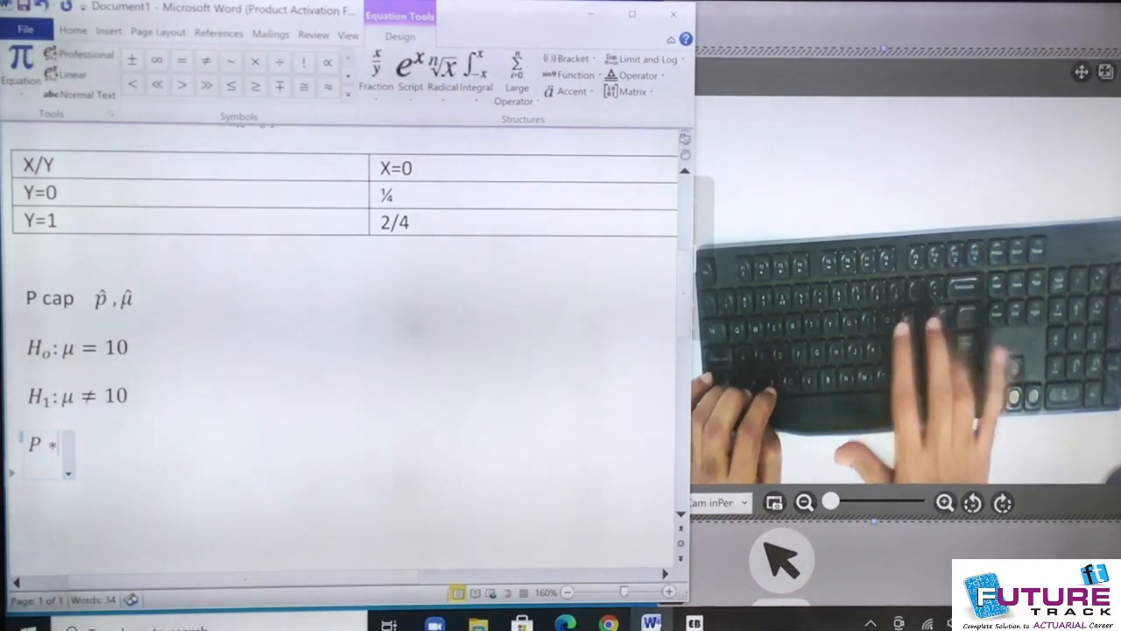
{"action": "key", "text": "BackSpace"}
{"action": "type", "text": "(X"}
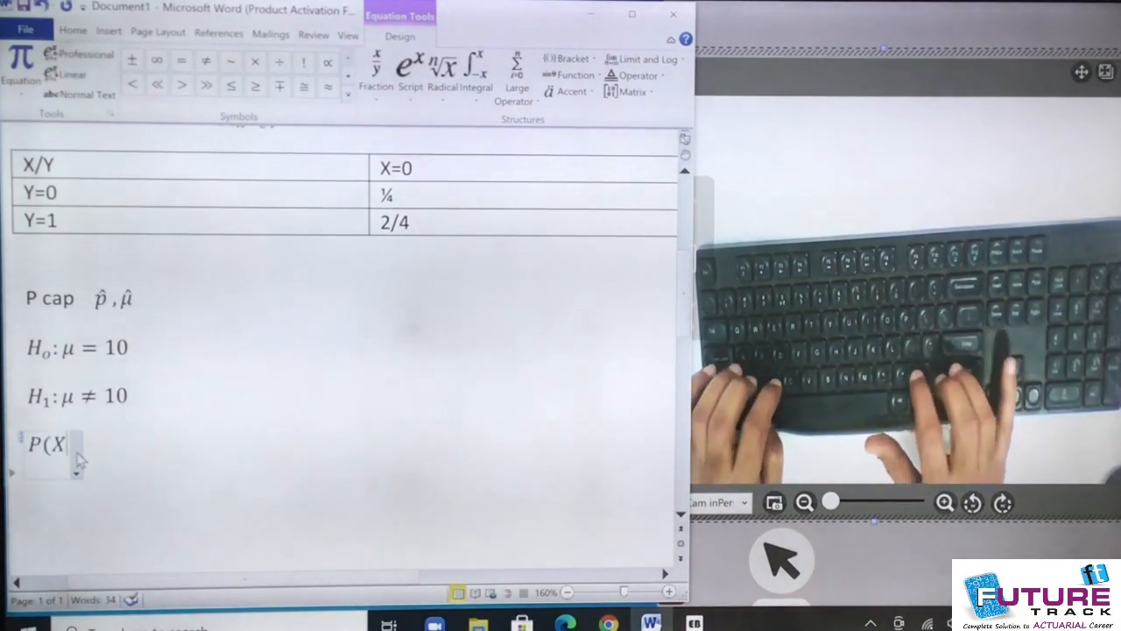
{"action": "type", "text": "<"}
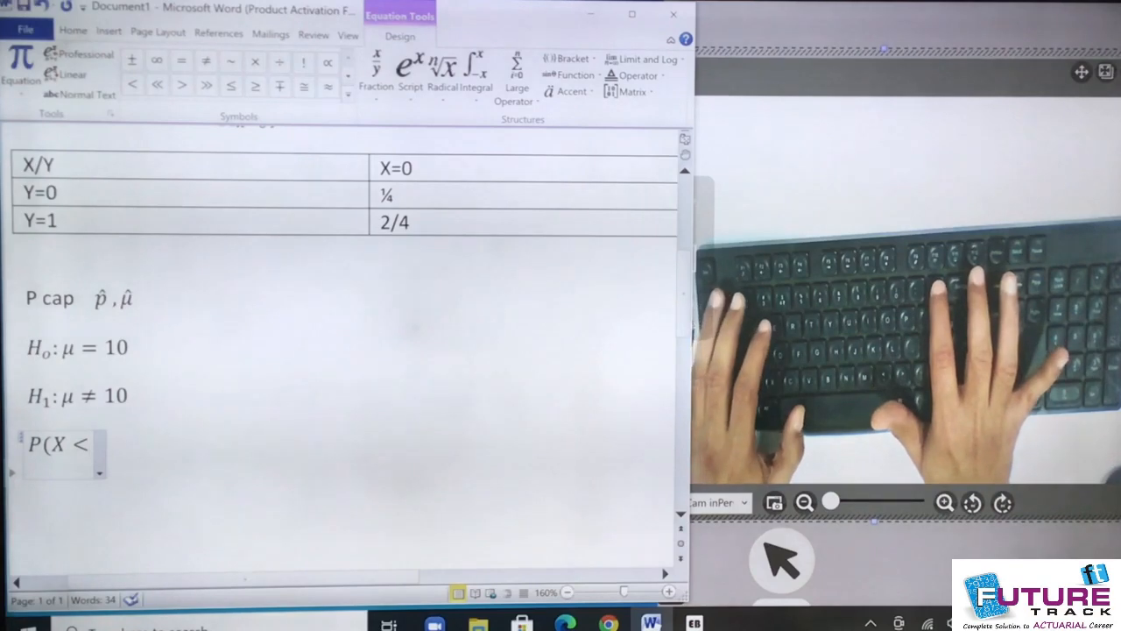
{"action": "type", "text": "="}
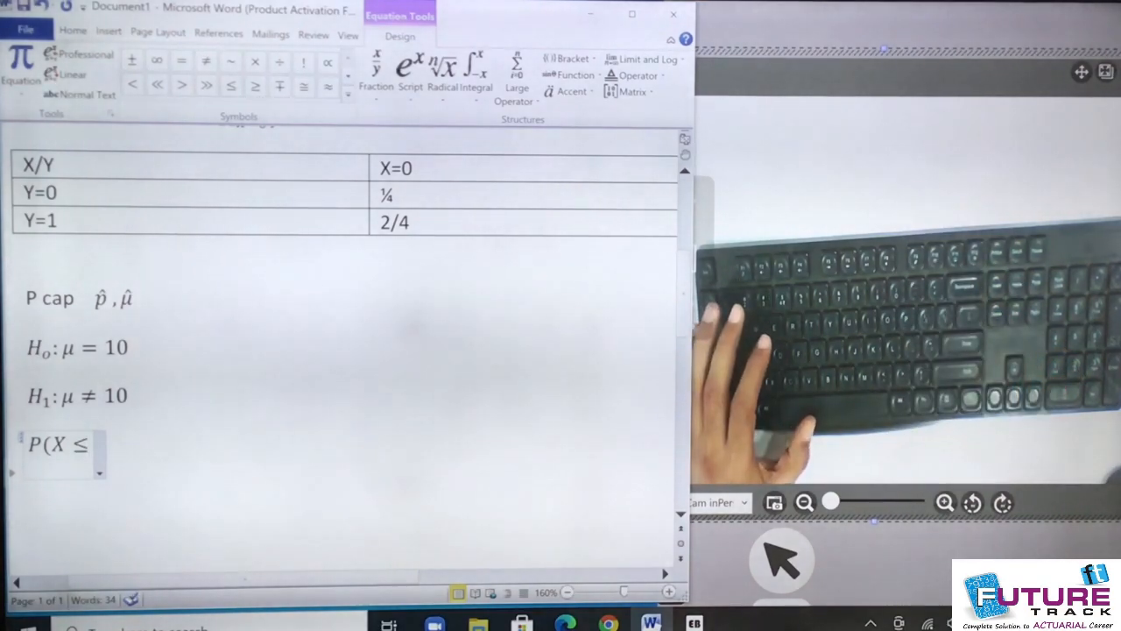
{"action": "type", "text": "29)"}
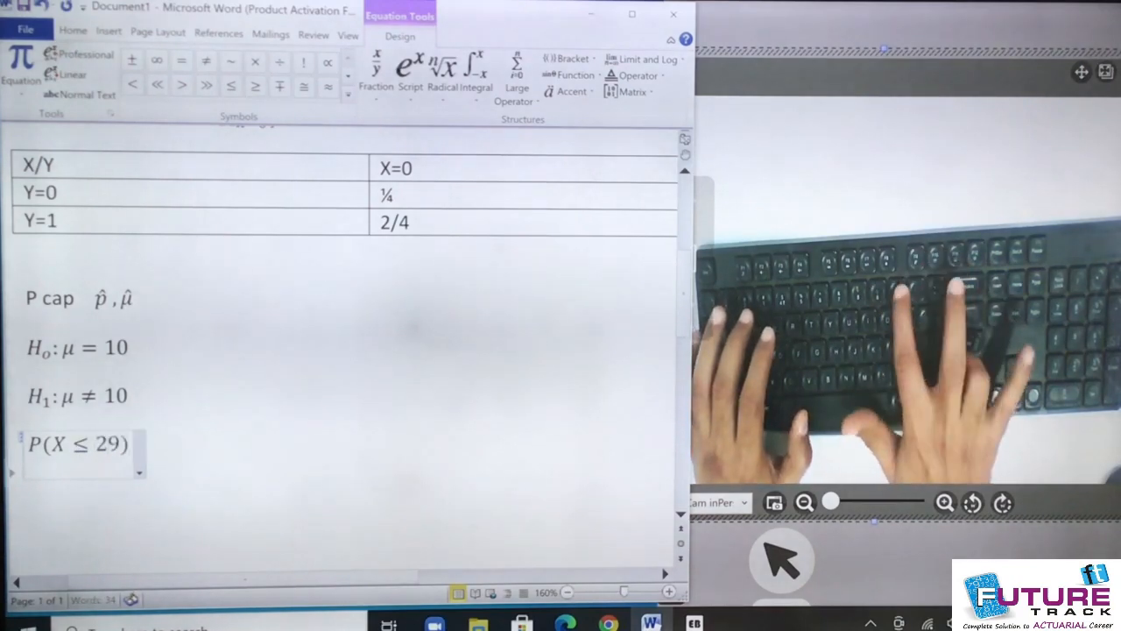
Add P(X ≥ 29) after P(X ≤ 29) in the same equation, separated by a space.
{"action": "type", "text": " pr"}
{"action": "key", "text": "BackSpace"}
{"action": "key", "text": "BackSpace"}
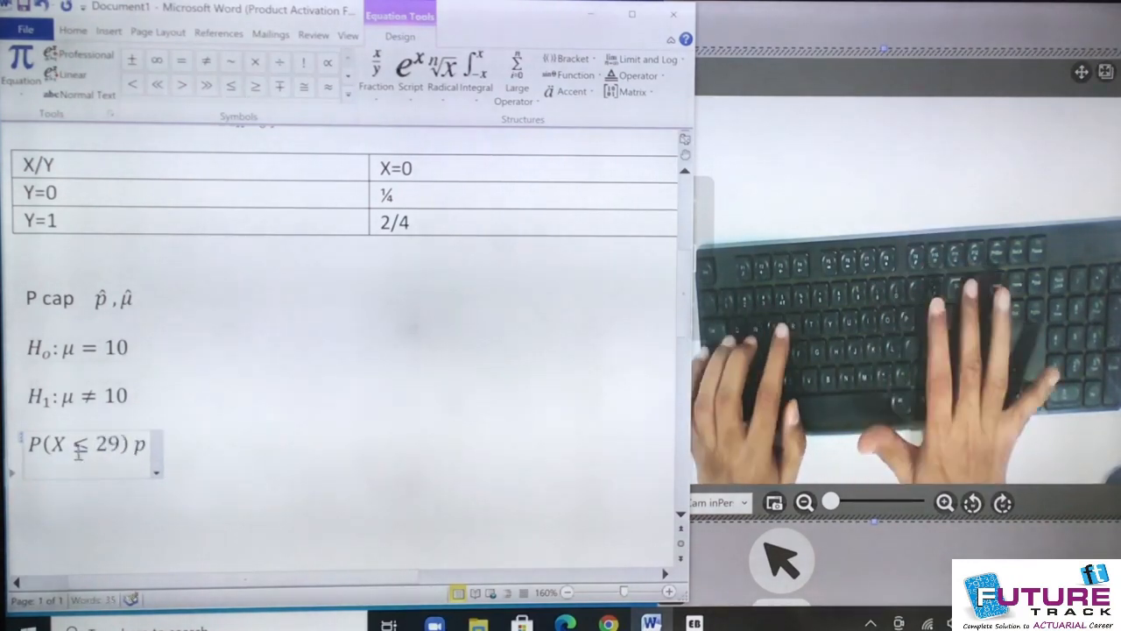
{"action": "type", "text": "P"}
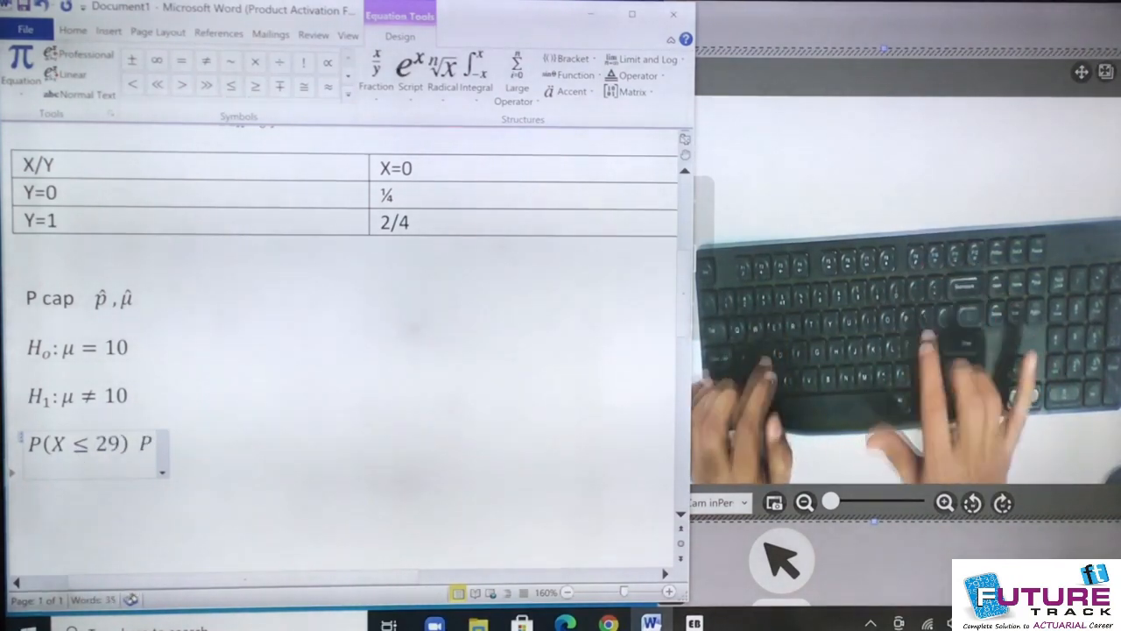
{"action": "type", "text": "("}
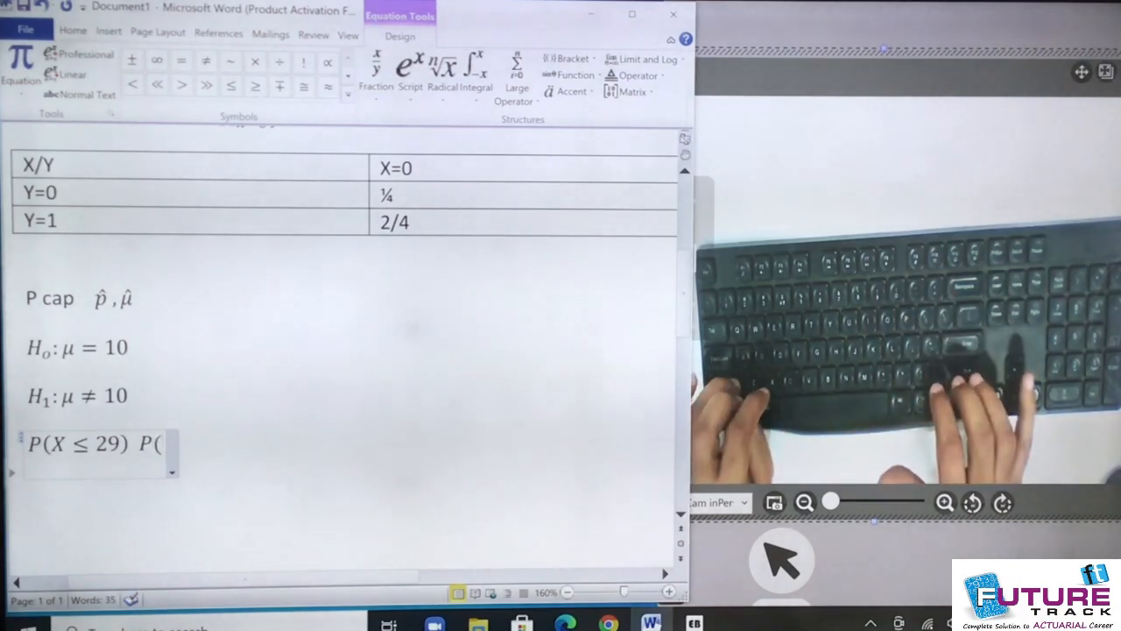
{"action": "type", "text": "X"}
{"action": "type", "text": ">"}
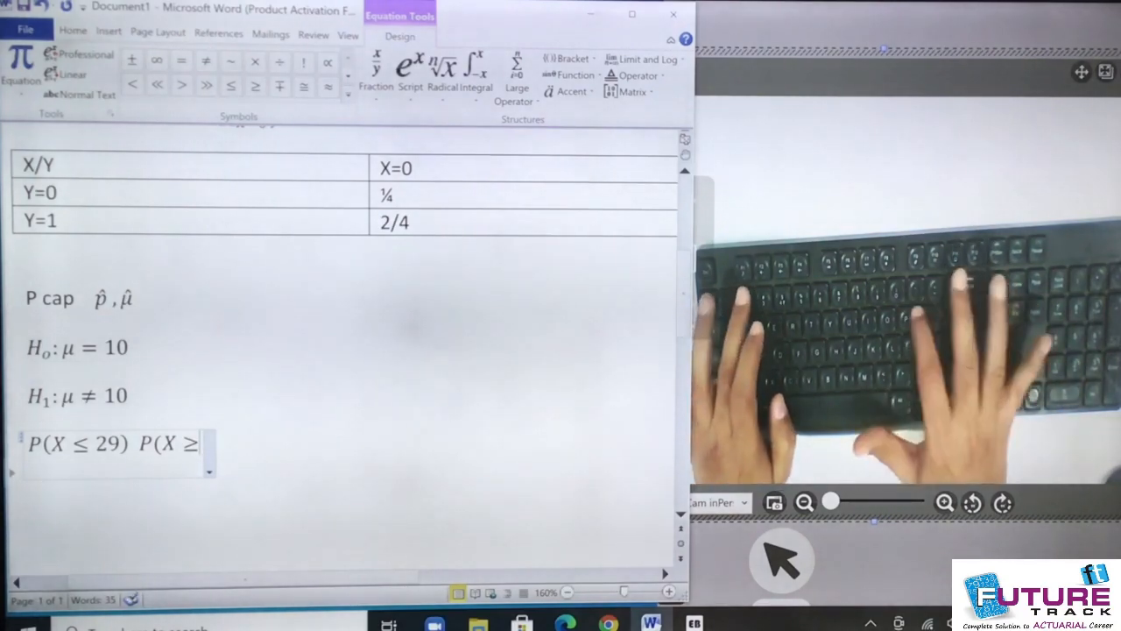
{"action": "type", "text": "29)"}
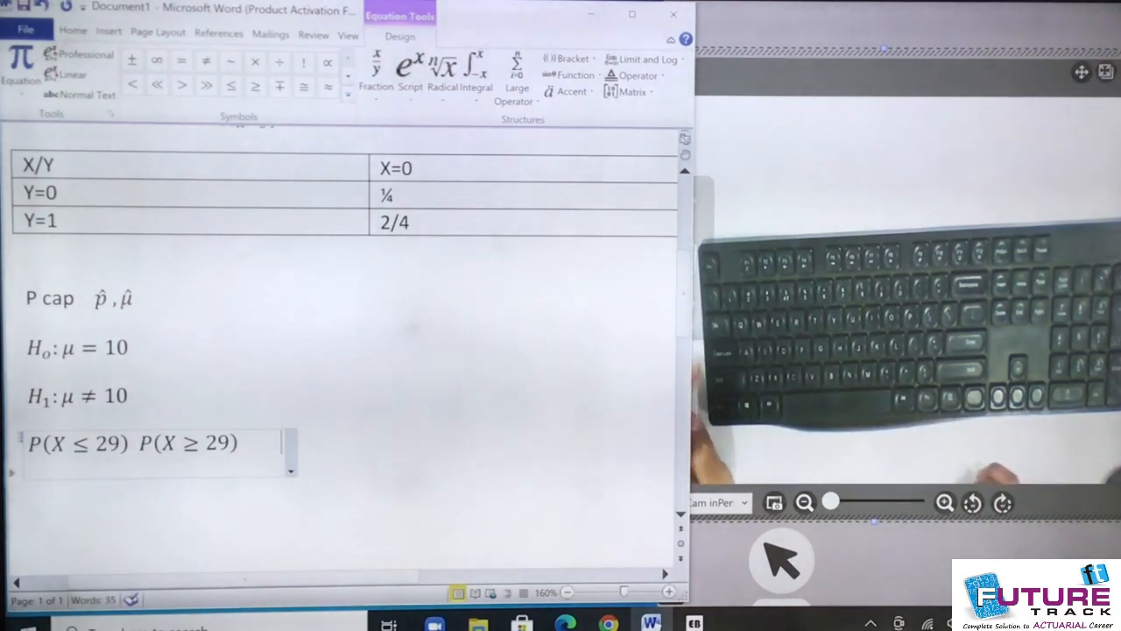
Add wide spacing and the start of the normal distribution statement, X~N(μ = 20, with a trailing comma, using \mu for the mean.
{"action": "type", "text": "         X"}
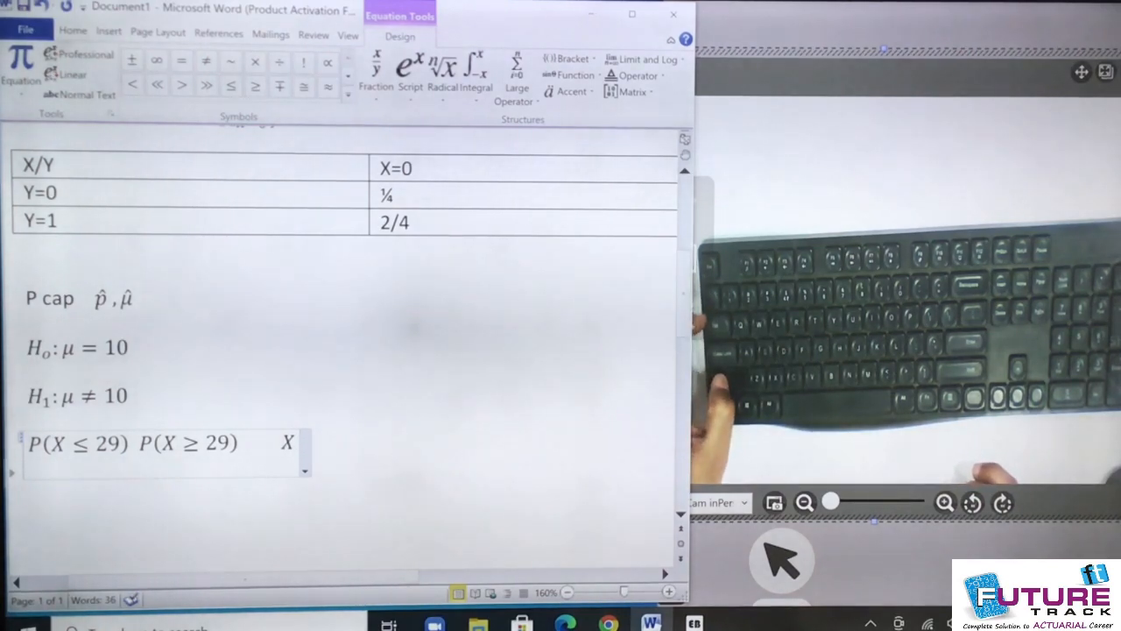
{"action": "type", "text": "~"}
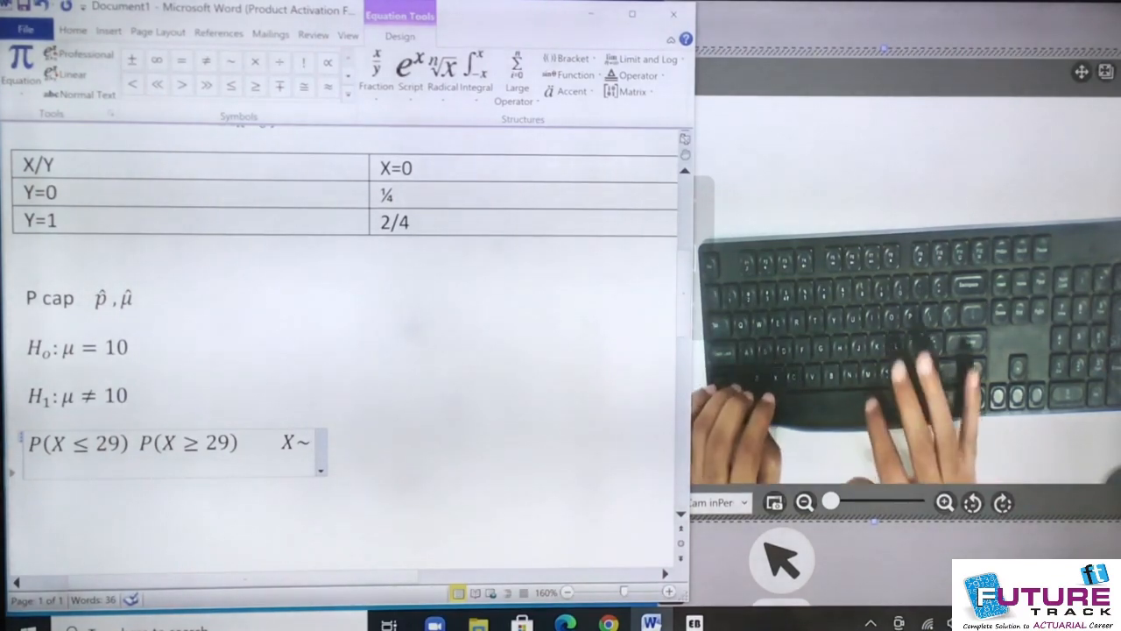
{"action": "type", "text": "N)"}
{"action": "key", "text": "BackSpace"}
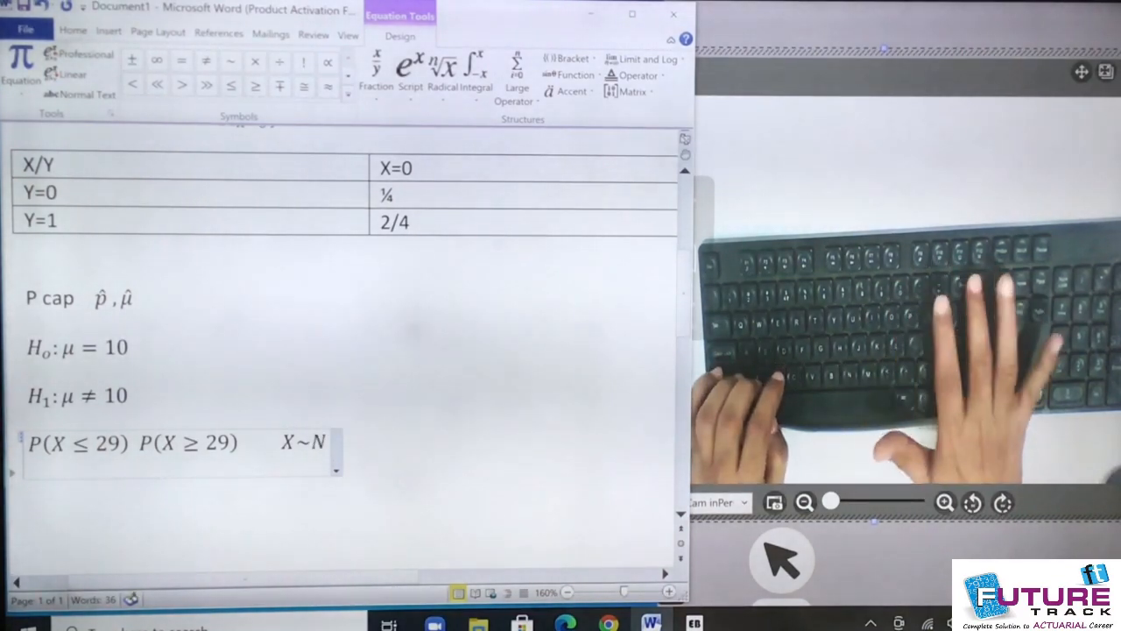
{"action": "type", "text": "(\\m"}
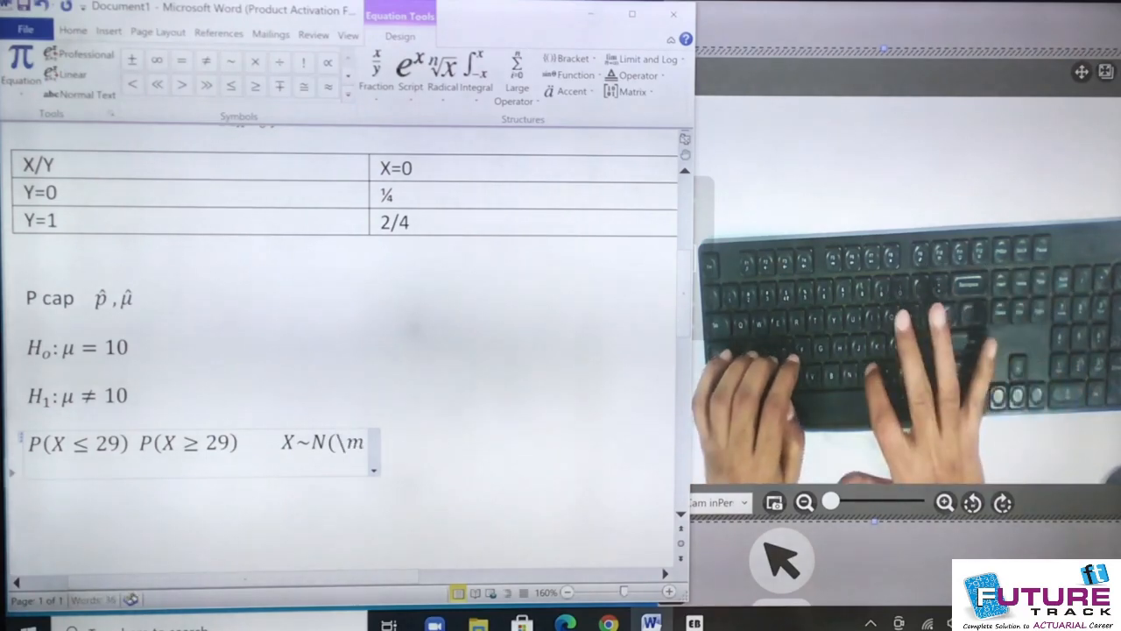
{"action": "type", "text": "u =20"}
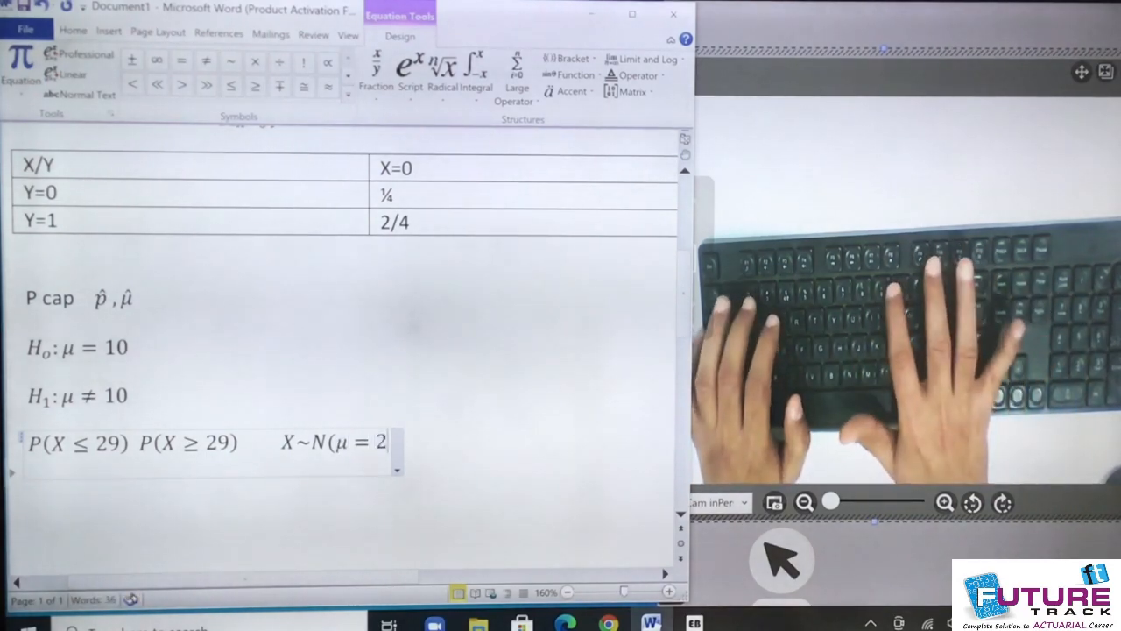
{"action": "type", "text": ","}
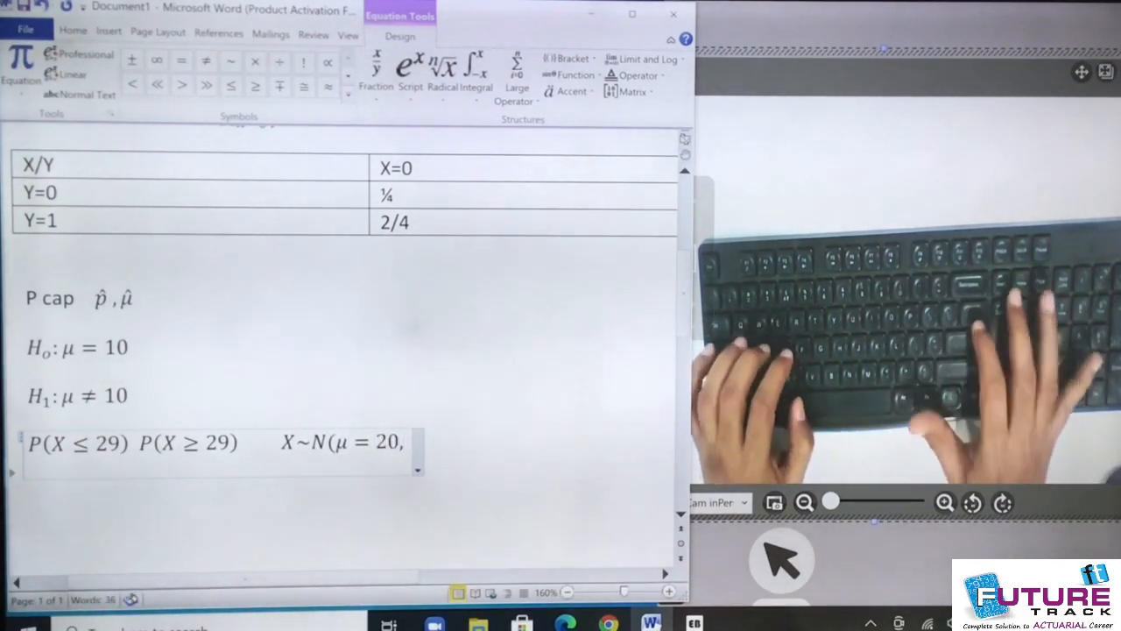
Complete the normal distribution statement with σ² = 100 and a closing bracket, using \sigma, and move to a new line.
{"action": "type", "text": "\\"}
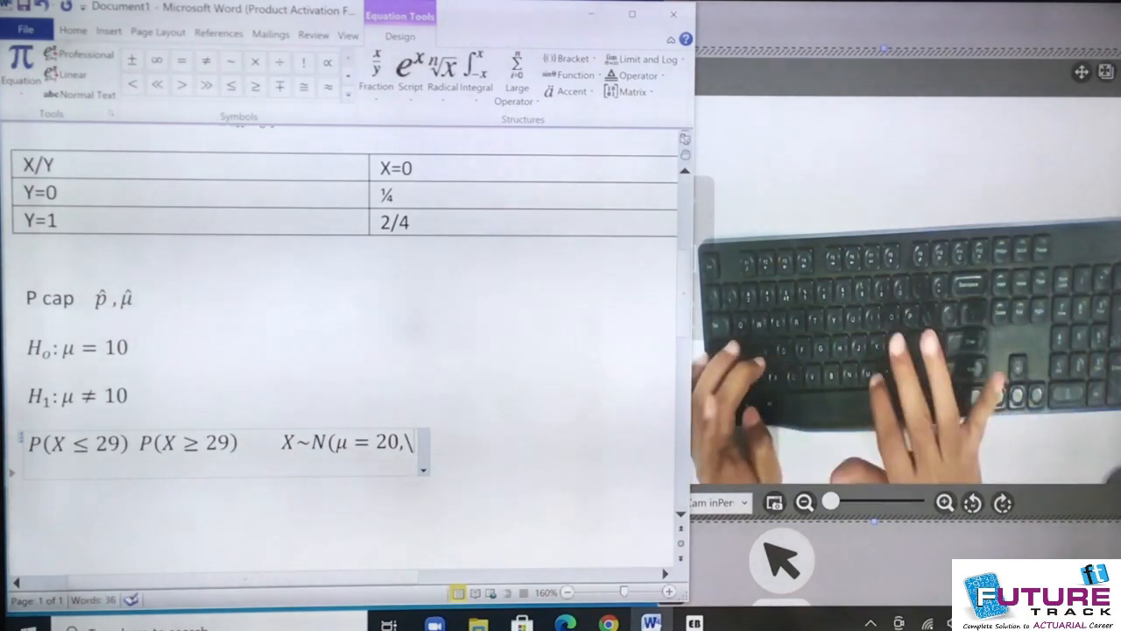
{"action": "type", "text": "sigma"}
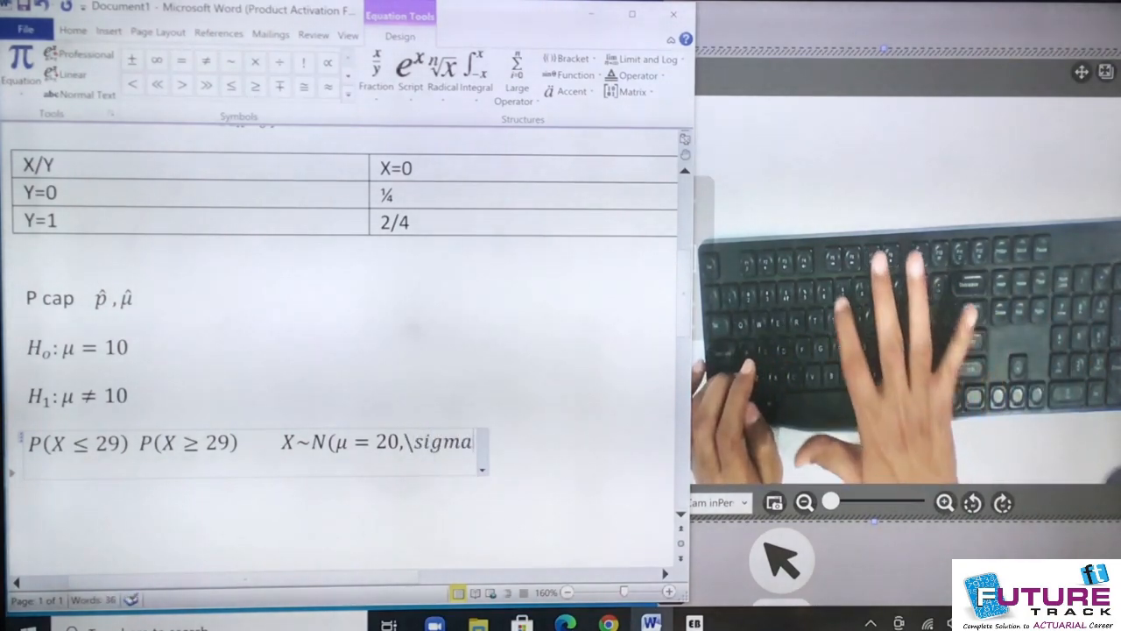
{"action": "type", "text": "^2"}
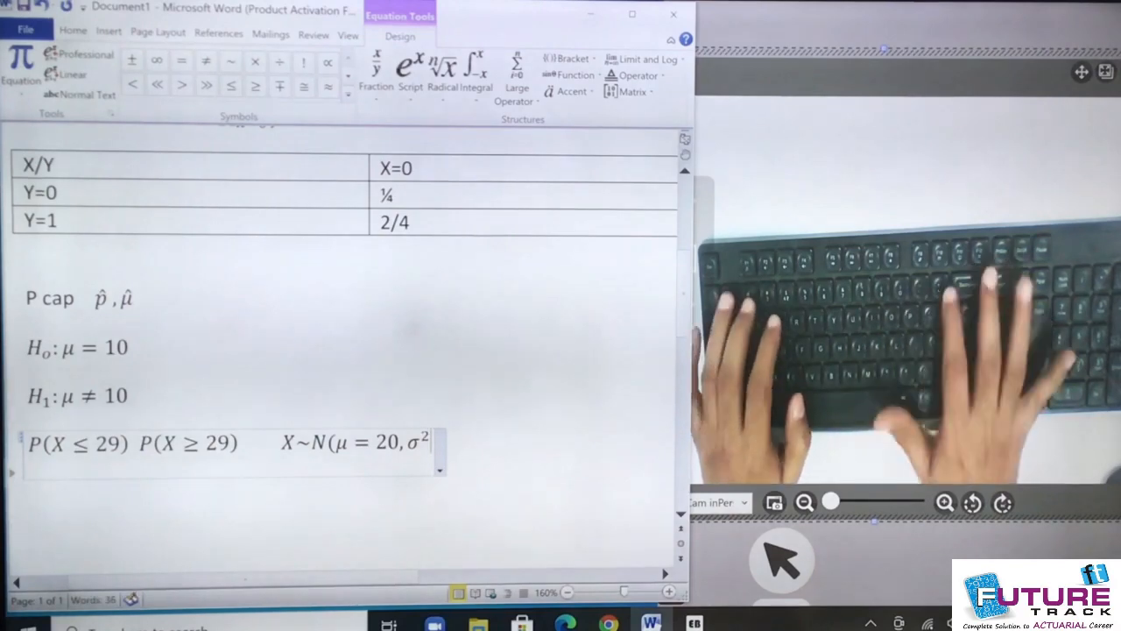
{"action": "type", "text": "=1000"}
{"action": "key", "text": "BackSpace"}
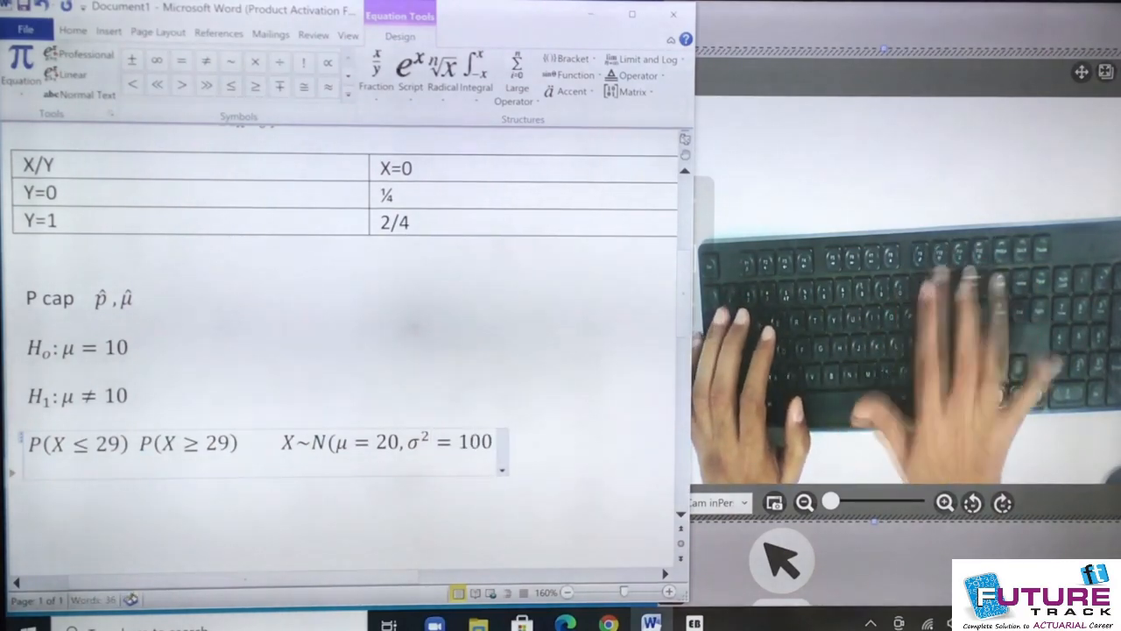
{"action": "type", "text": ")"}
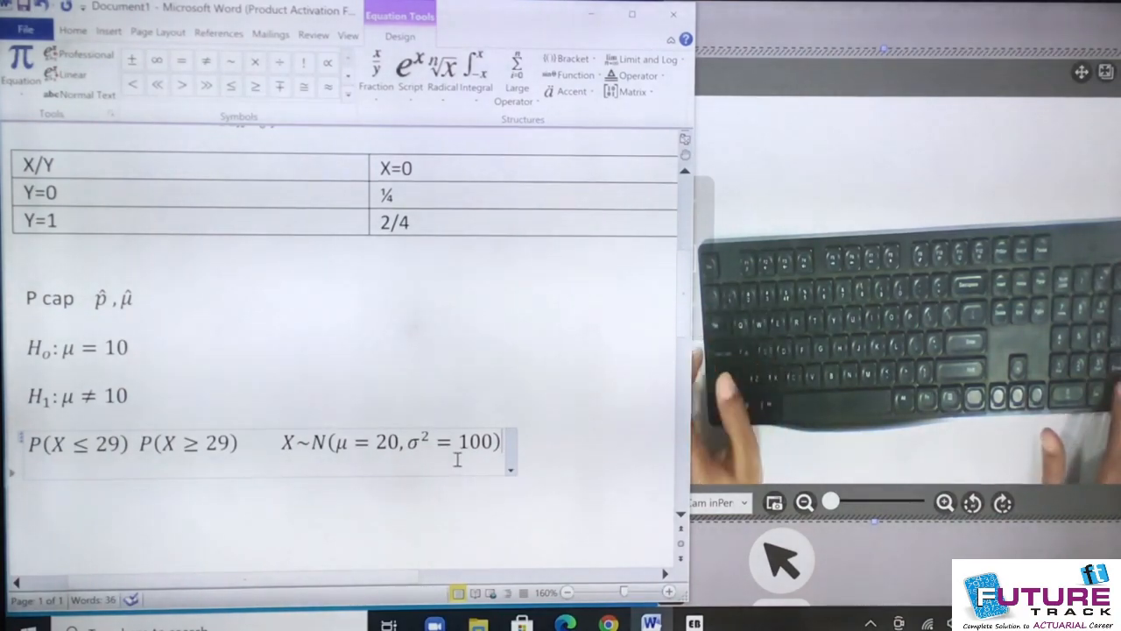
{"action": "key", "text": "Return"}
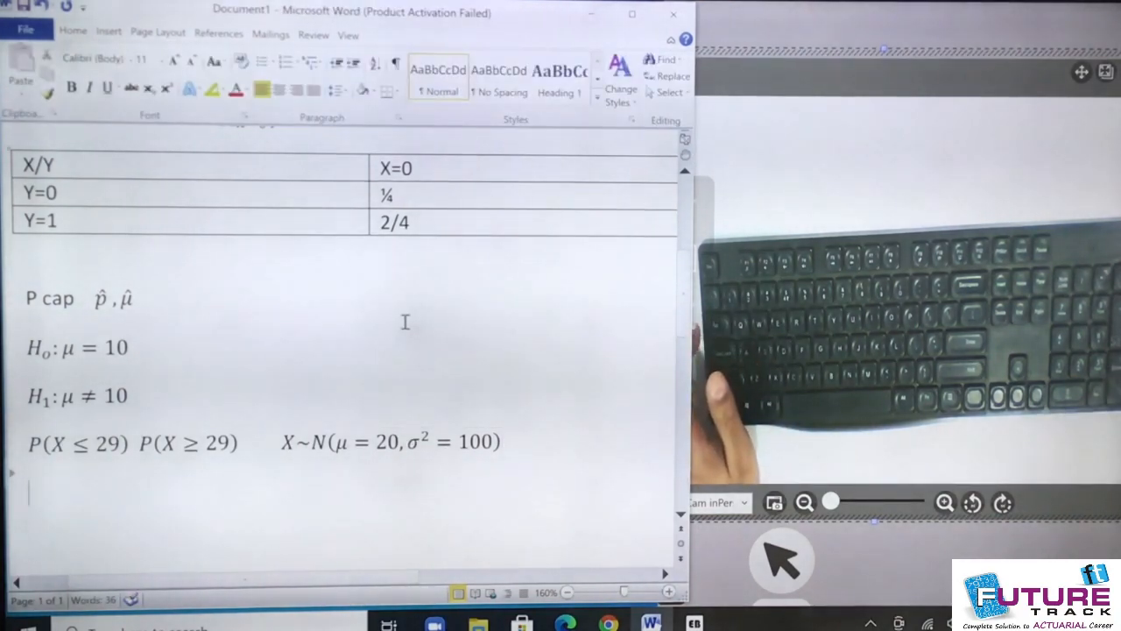
{"action": "scroll", "coordinate": [406, 322], "scroll_direction": "up", "scroll_amount": 1}
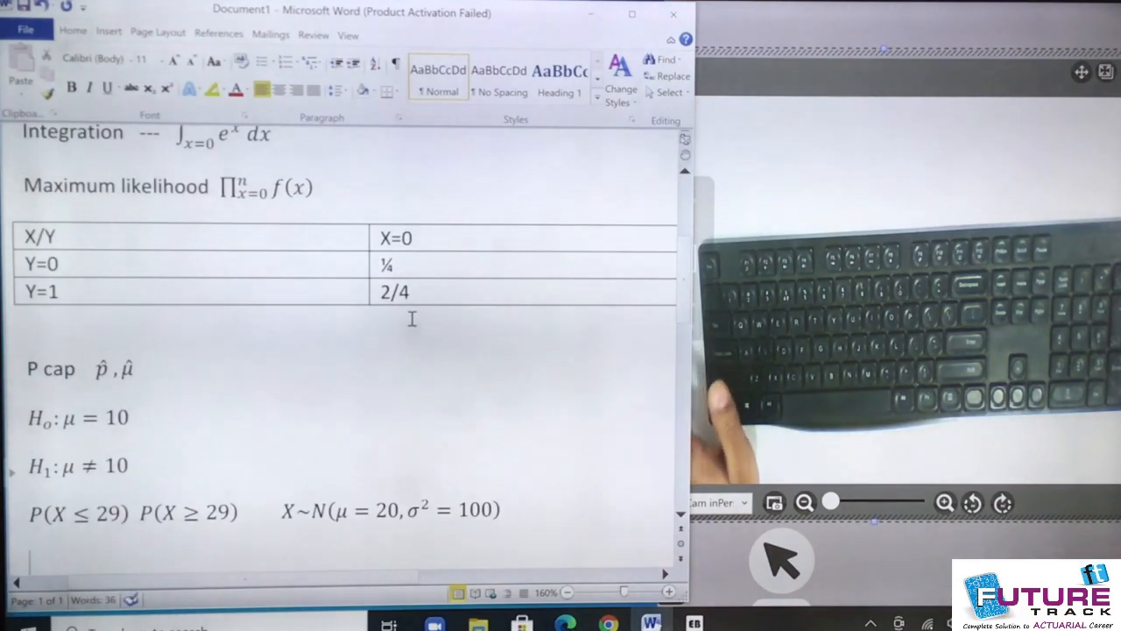
{"action": "scroll", "coordinate": [411, 319], "scroll_direction": "up", "scroll_amount": 4}
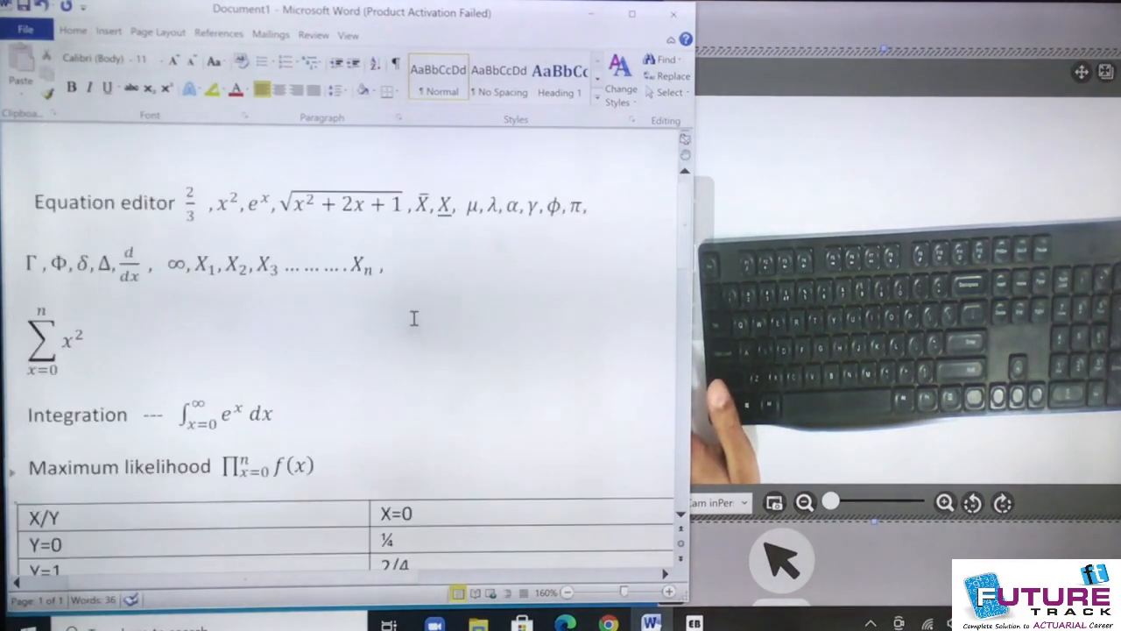
{"action": "scroll", "coordinate": [413, 318], "scroll_direction": "down", "scroll_amount": 5}
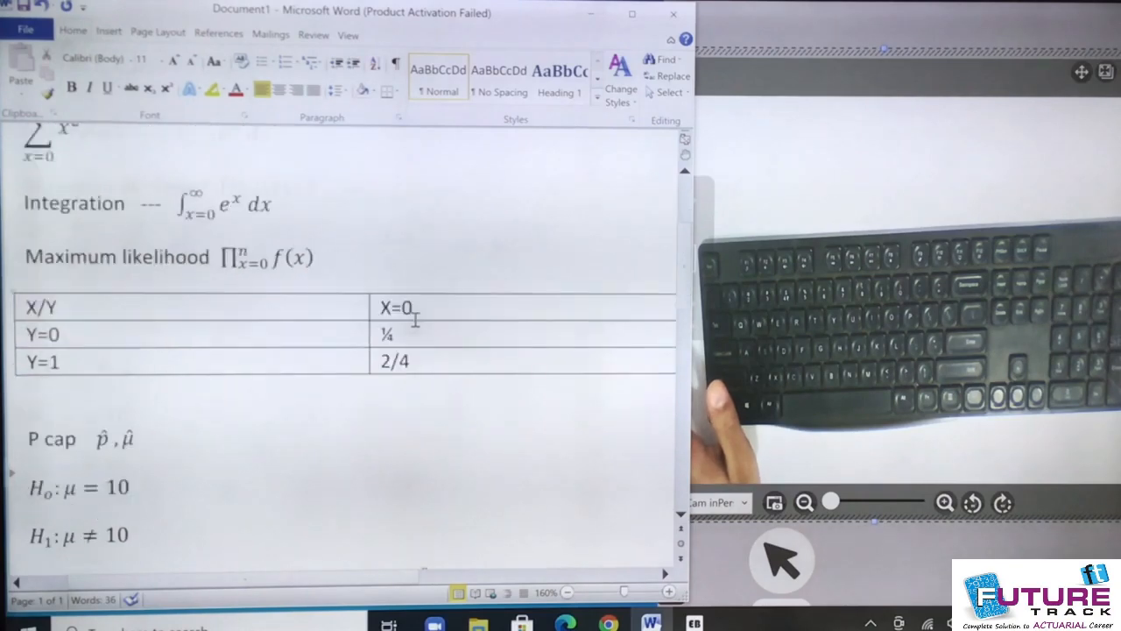
{"action": "scroll", "coordinate": [417, 320], "scroll_direction": "down", "scroll_amount": 1}
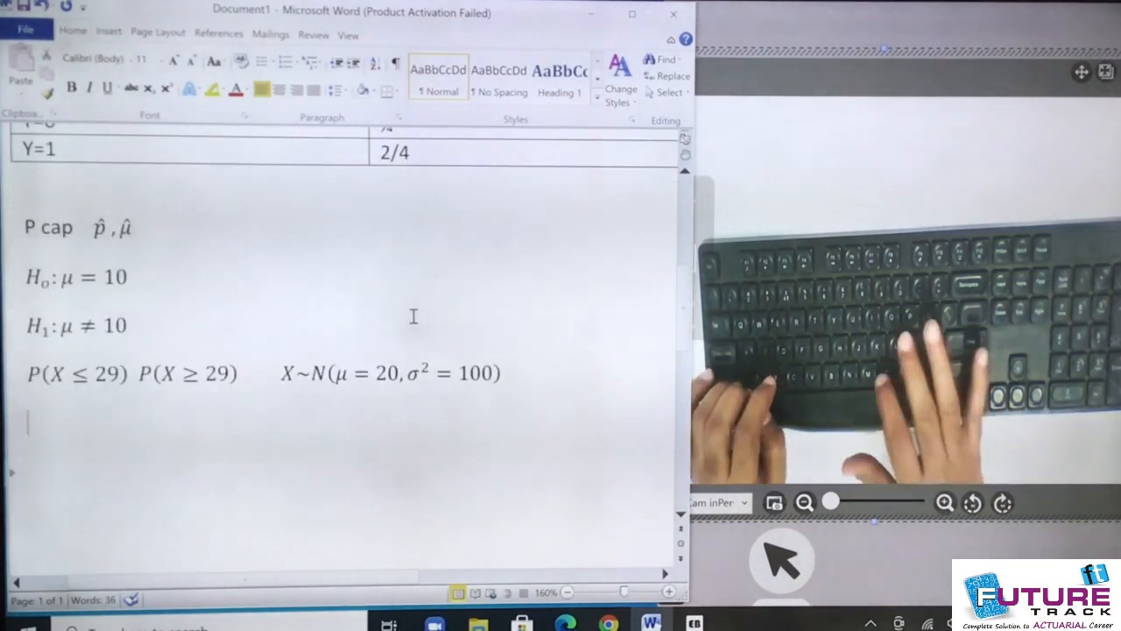
{"action": "key", "text": "alt+equal"}
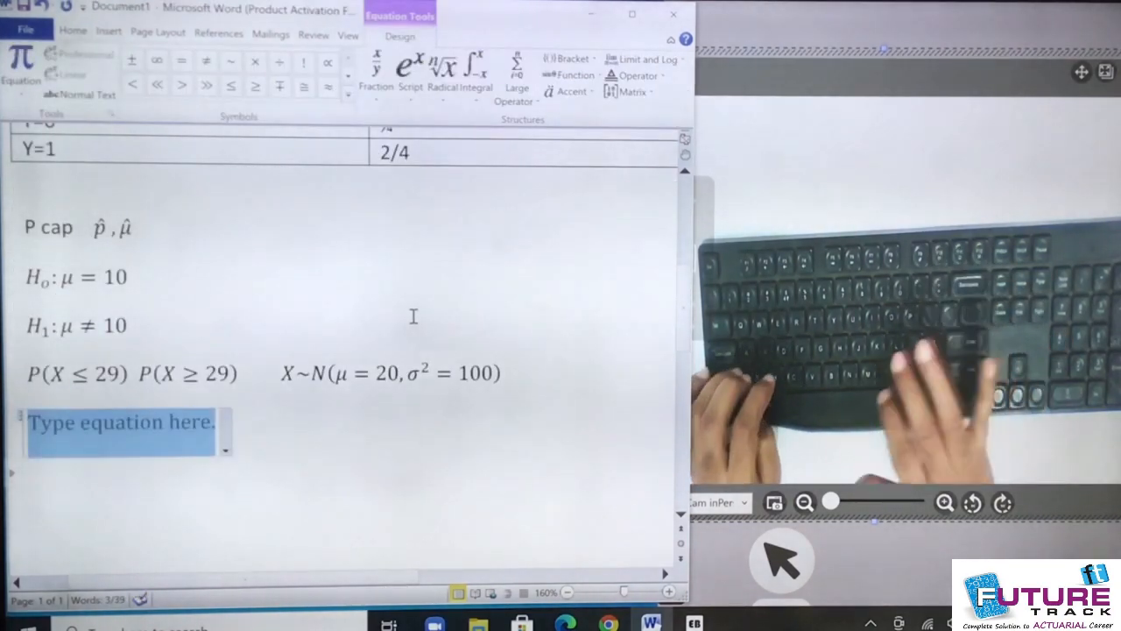
{"action": "type", "text": "M p"}
{"action": "key", "text": "BackSpace"}
{"action": "key", "text": "BackSpace"}
{"action": "key", "text": "BackSpace"}
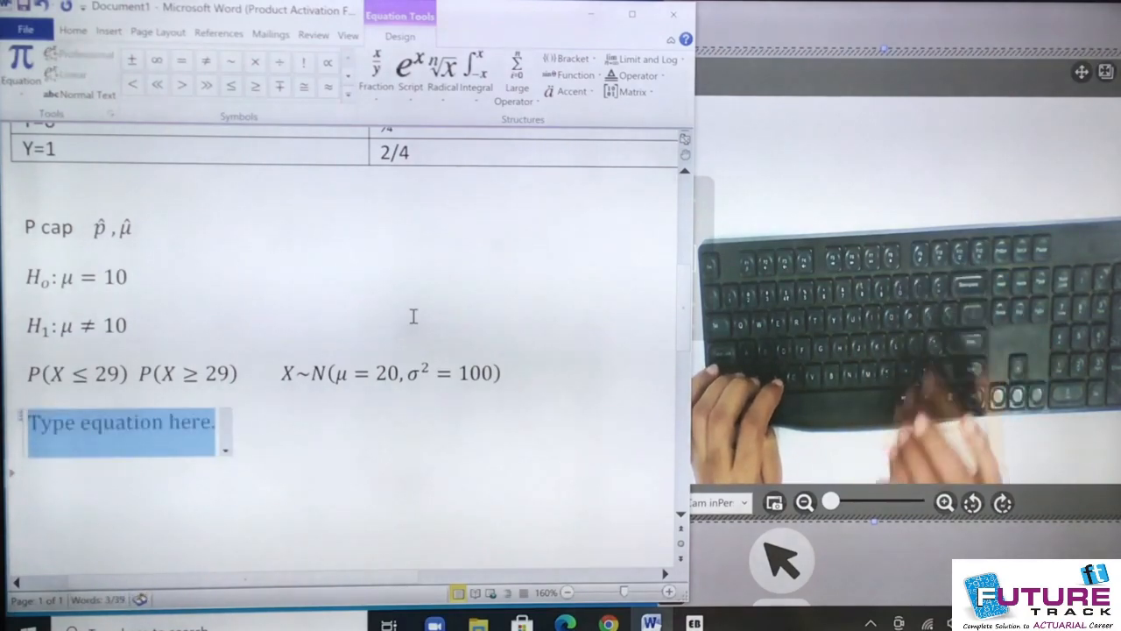
{"action": "key", "text": "BackSpace"}
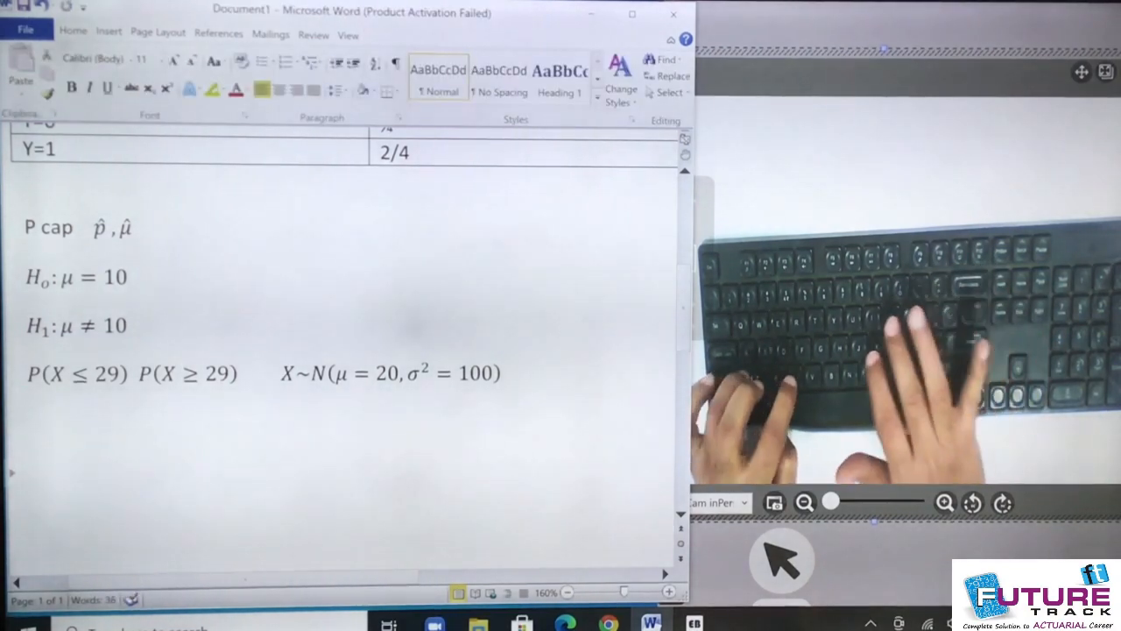
Add the label Chi square followed by the equation χ² with subscript 16, using \chi for the symbol.
{"action": "type", "text": "Chi square"}
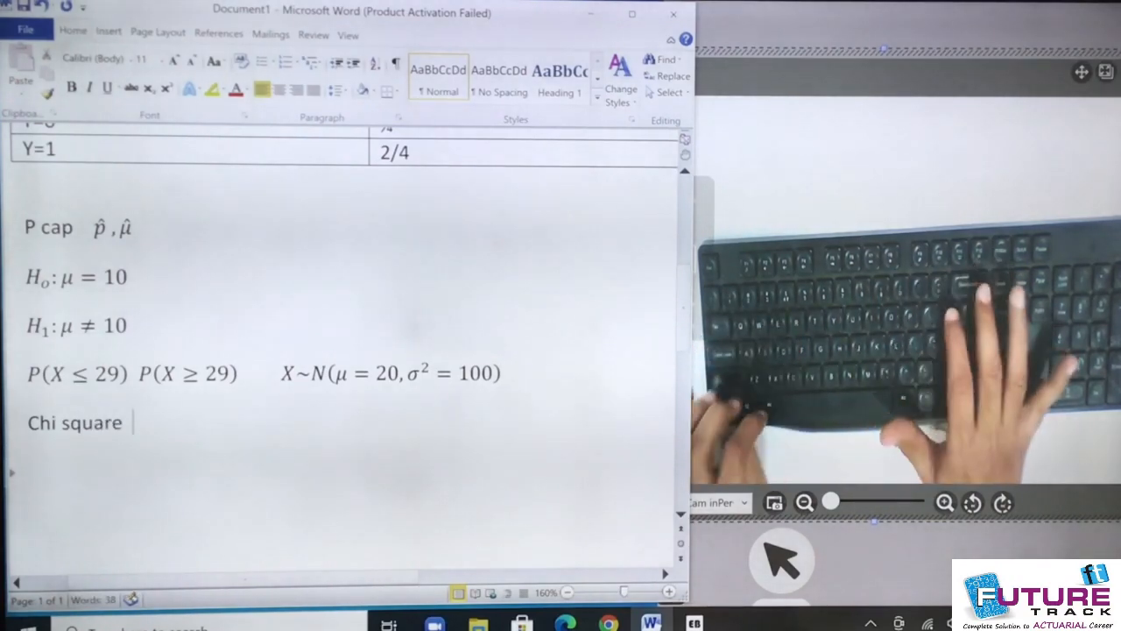
{"action": "key", "text": "alt+equal"}
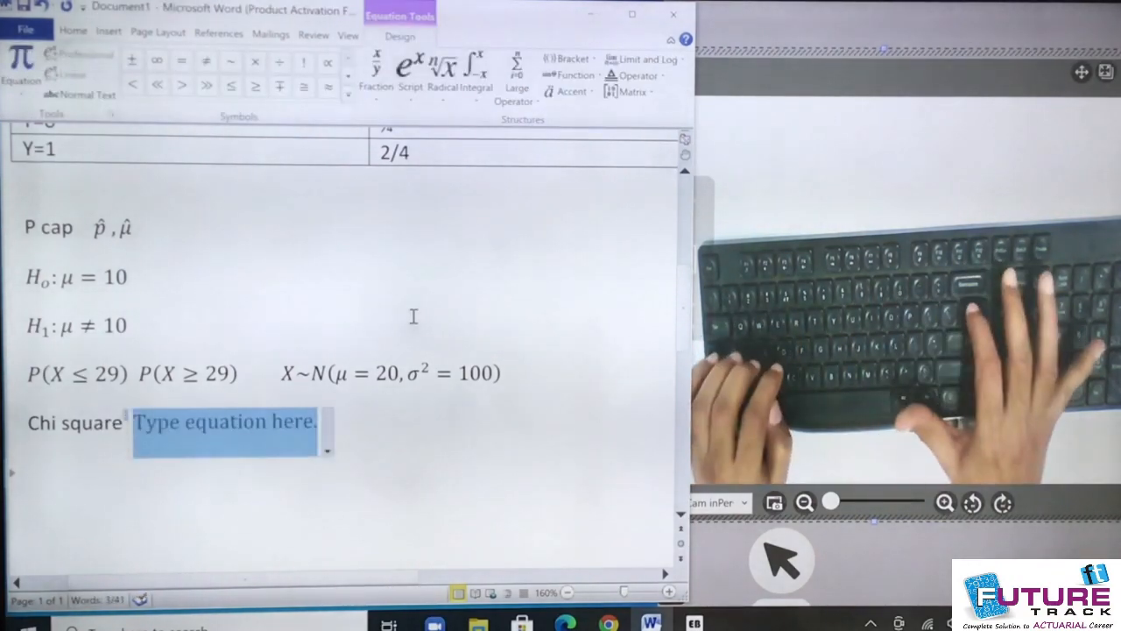
{"action": "type", "text": "\\"}
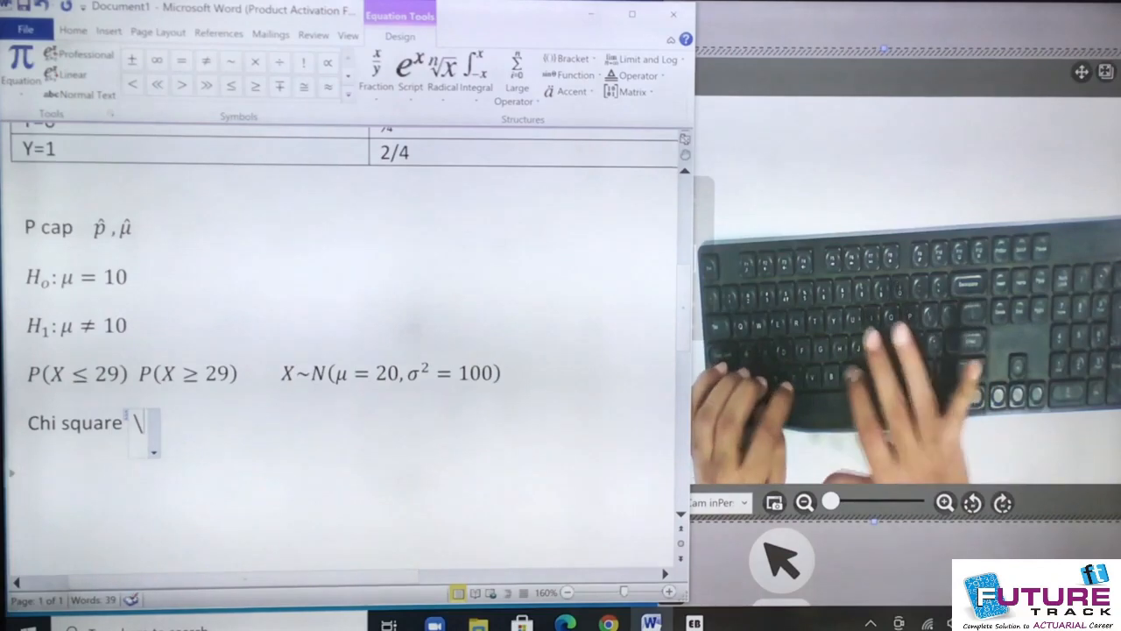
{"action": "type", "text": "chi "}
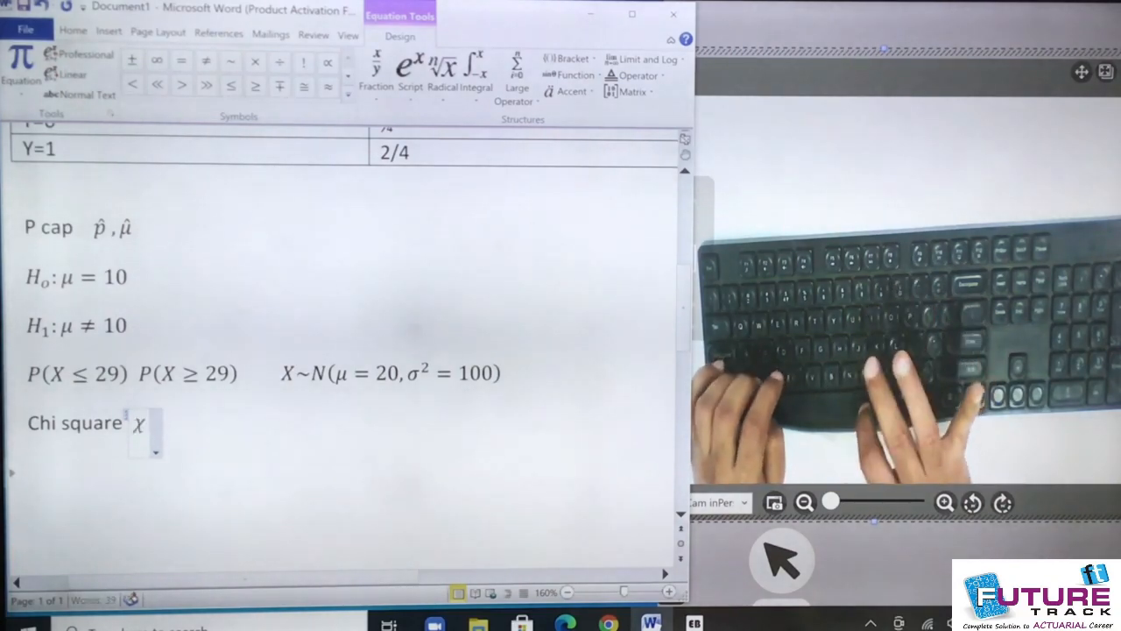
{"action": "type", "text": "^2"}
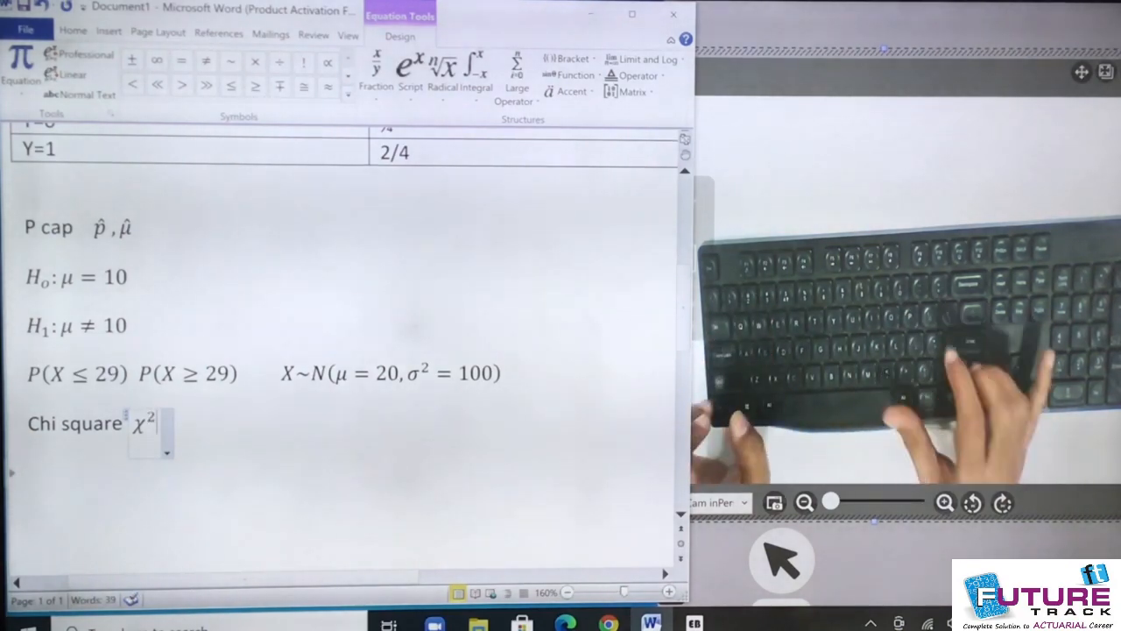
{"action": "type", "text": " _"}
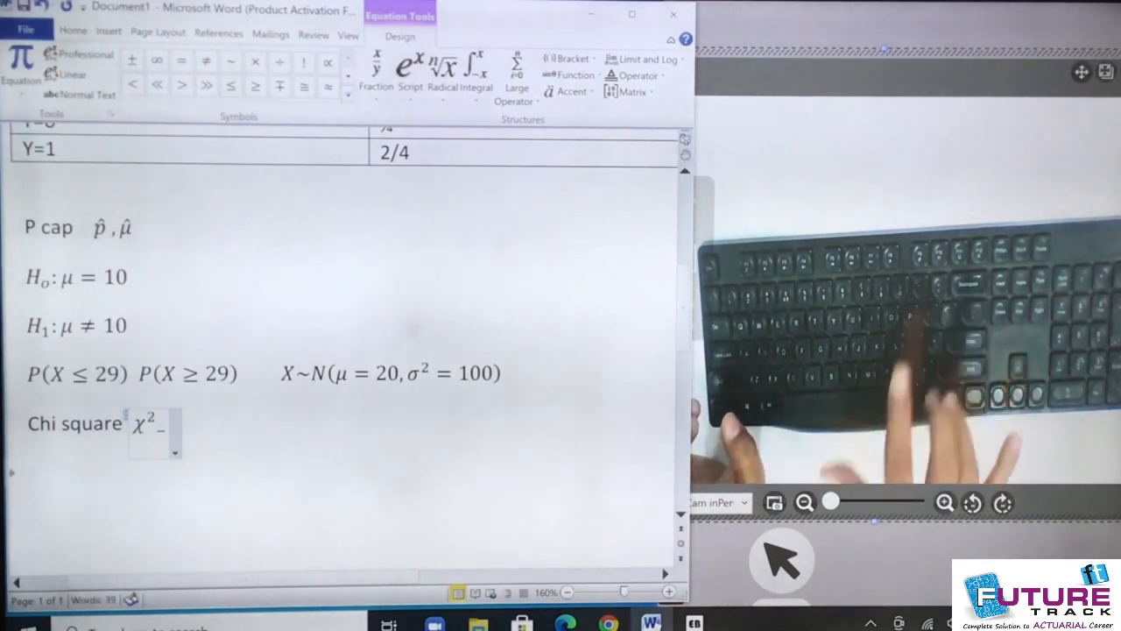
{"action": "type", "text": "16"}
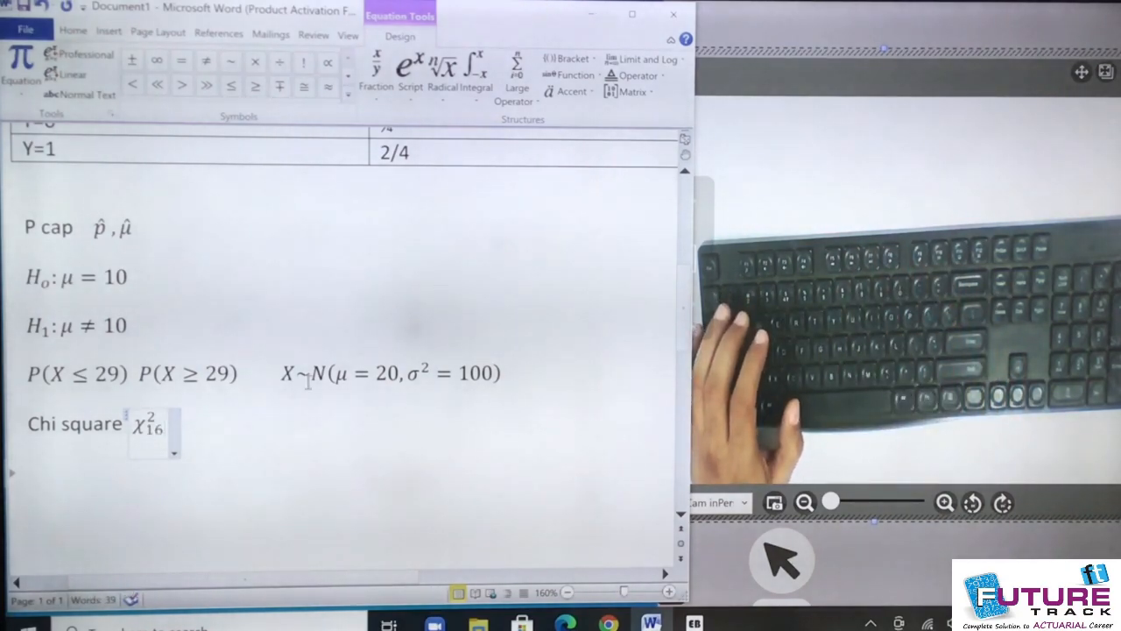
{"action": "left_click", "coordinate": [291, 427]}
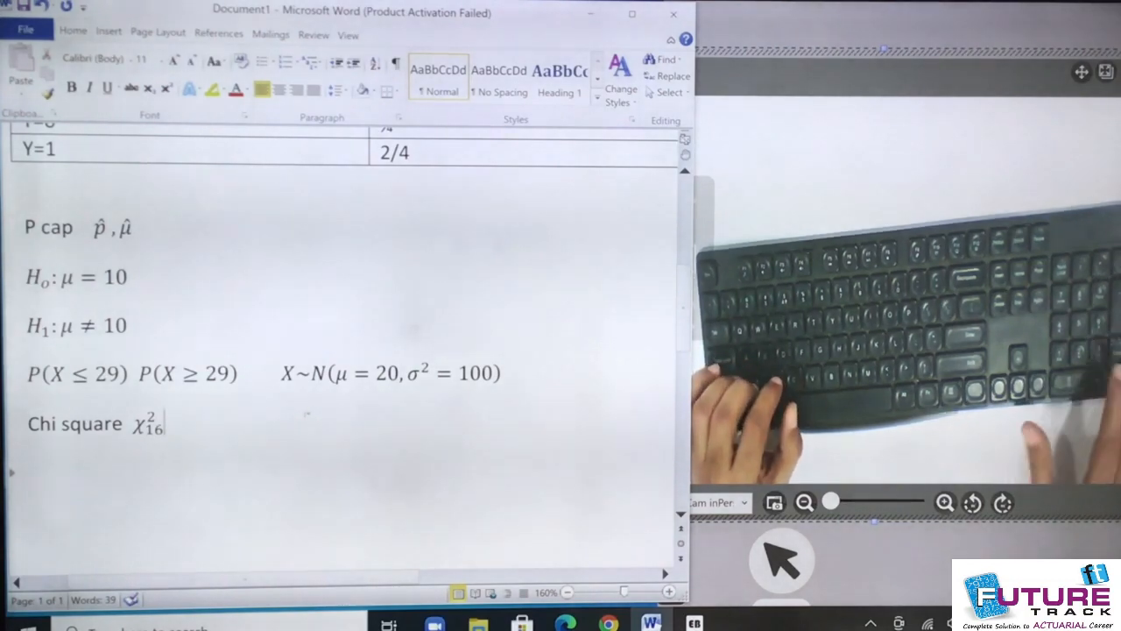
Start an equation on a new line with M_x(t) = E(e^tx) =, making x a subscript and tx an exponent.
{"action": "key", "text": "Return"}
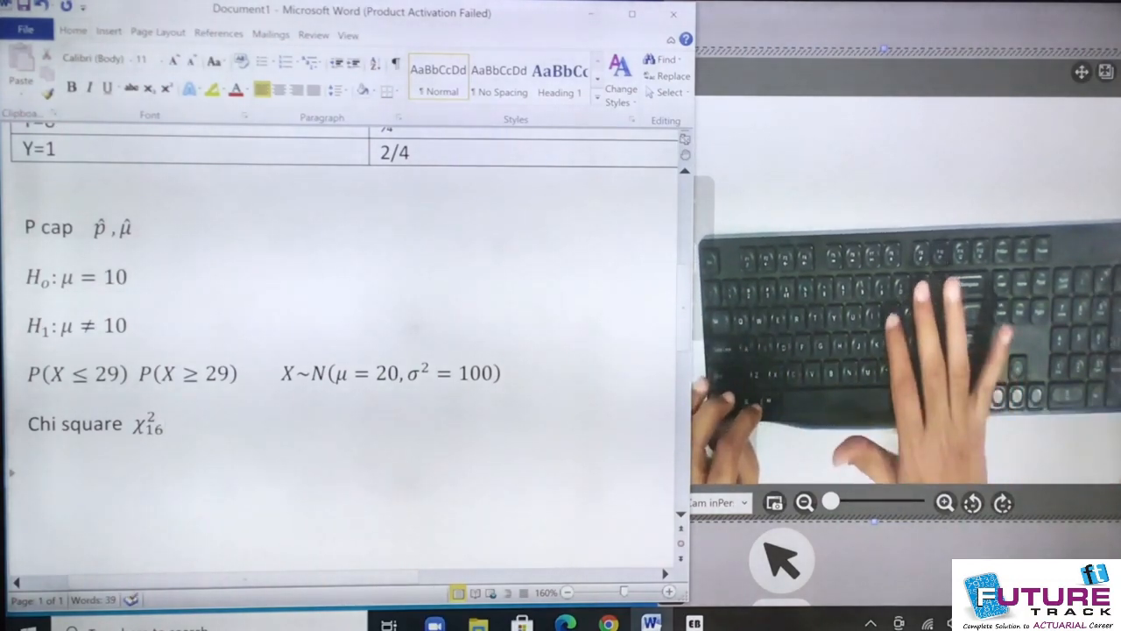
{"action": "key", "text": "alt+equal"}
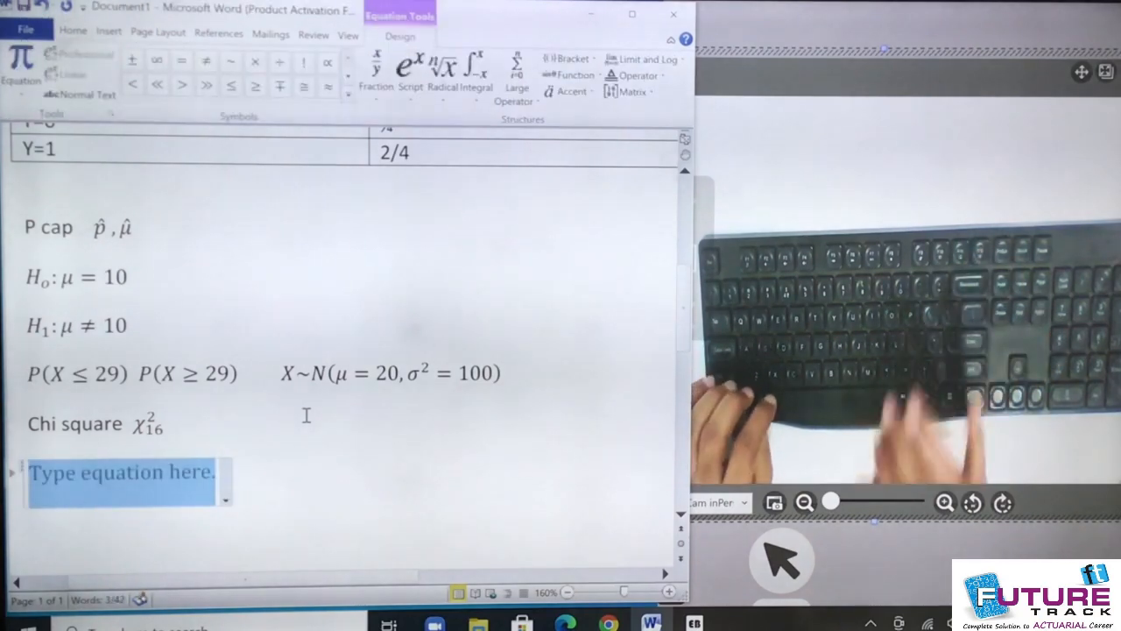
{"action": "type", "text": "M"}
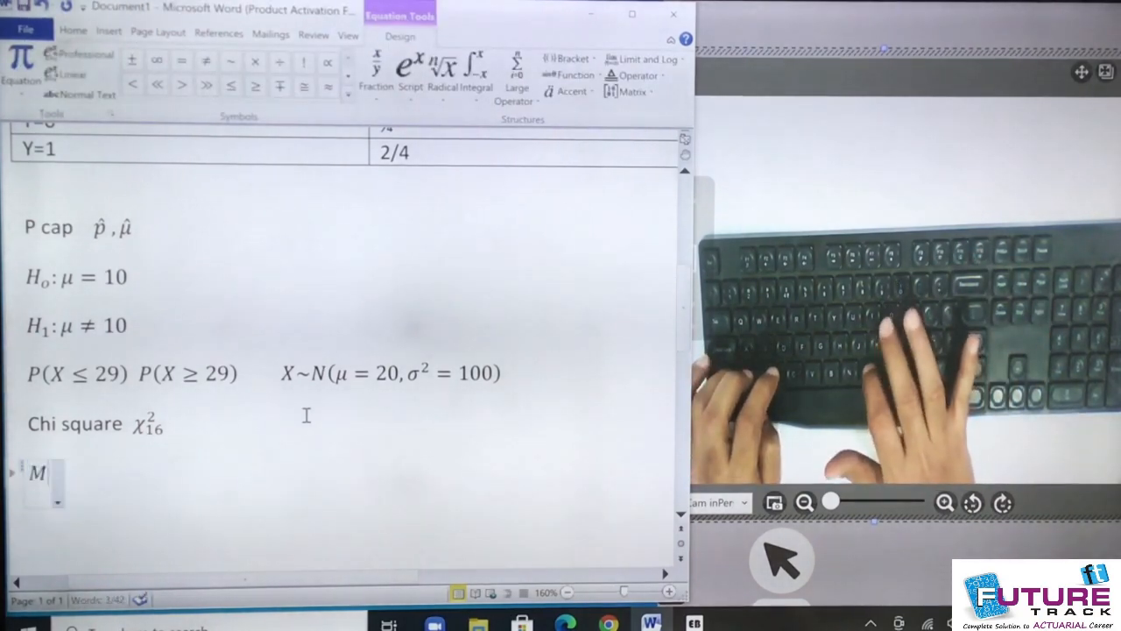
{"action": "type", "text": "_x"}
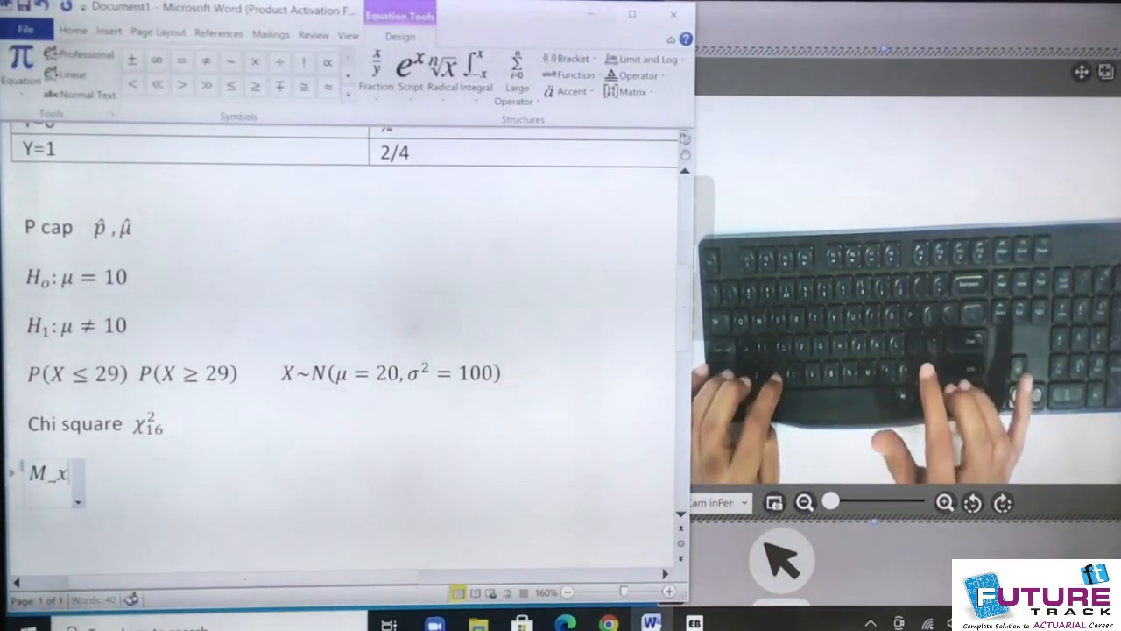
{"action": "key", "text": "space"}
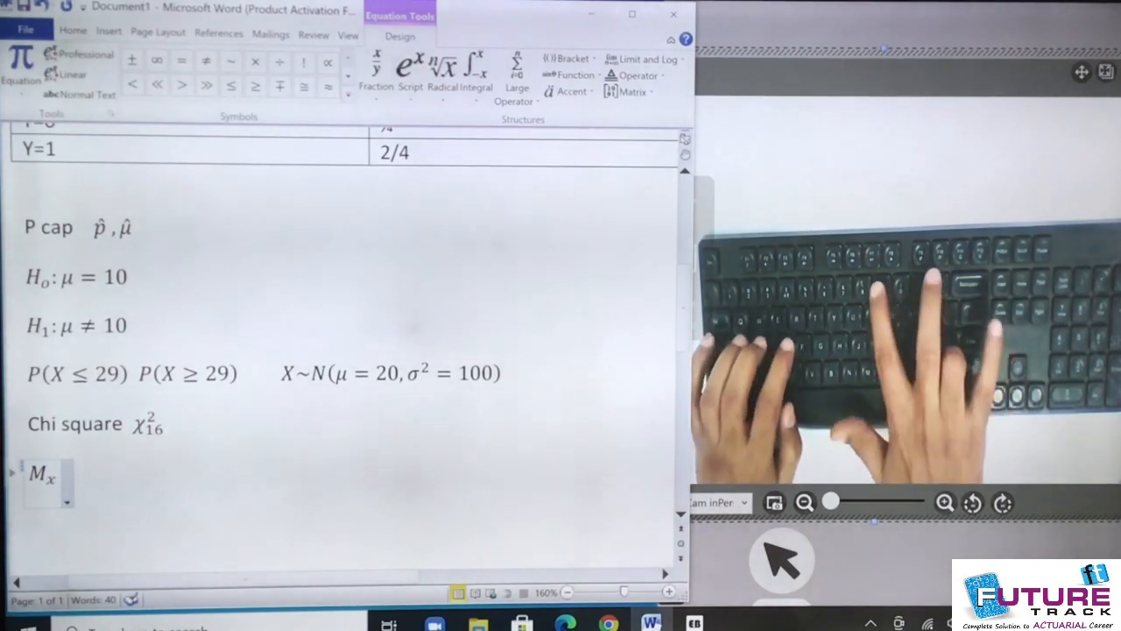
{"action": "type", "text": "(t) = "}
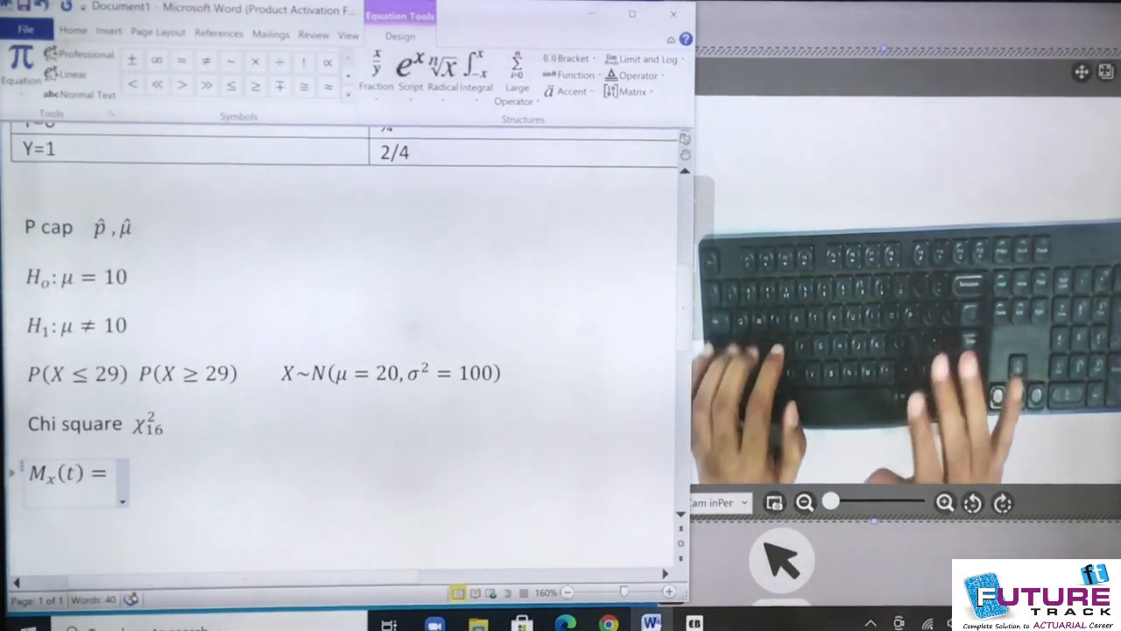
{"action": "type", "text": "E("}
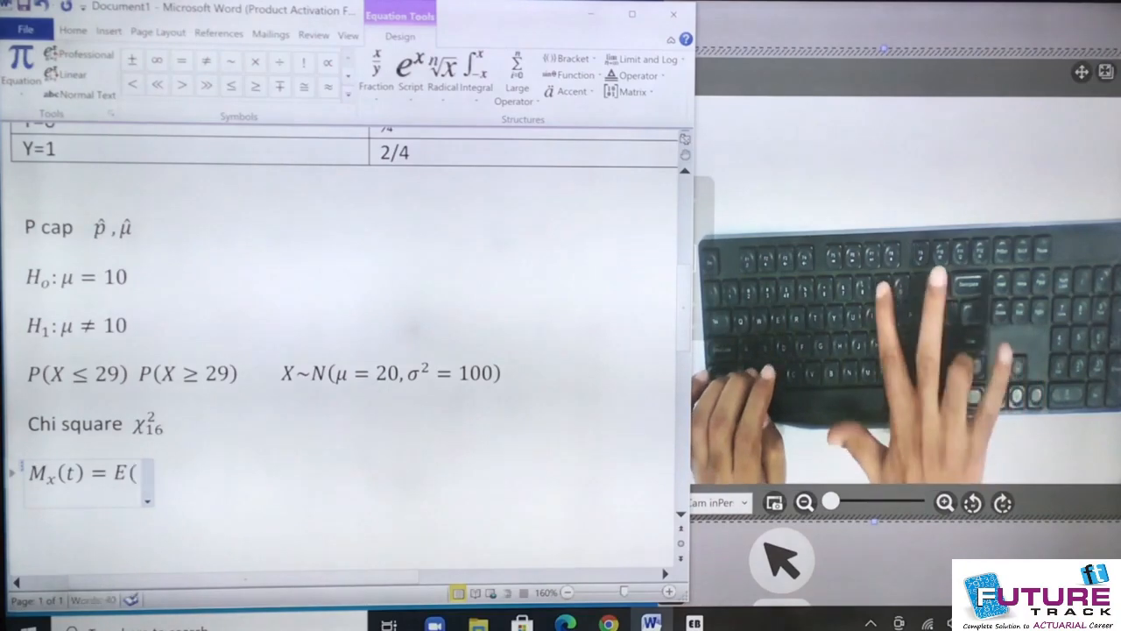
{"action": "type", "text": "e^t"}
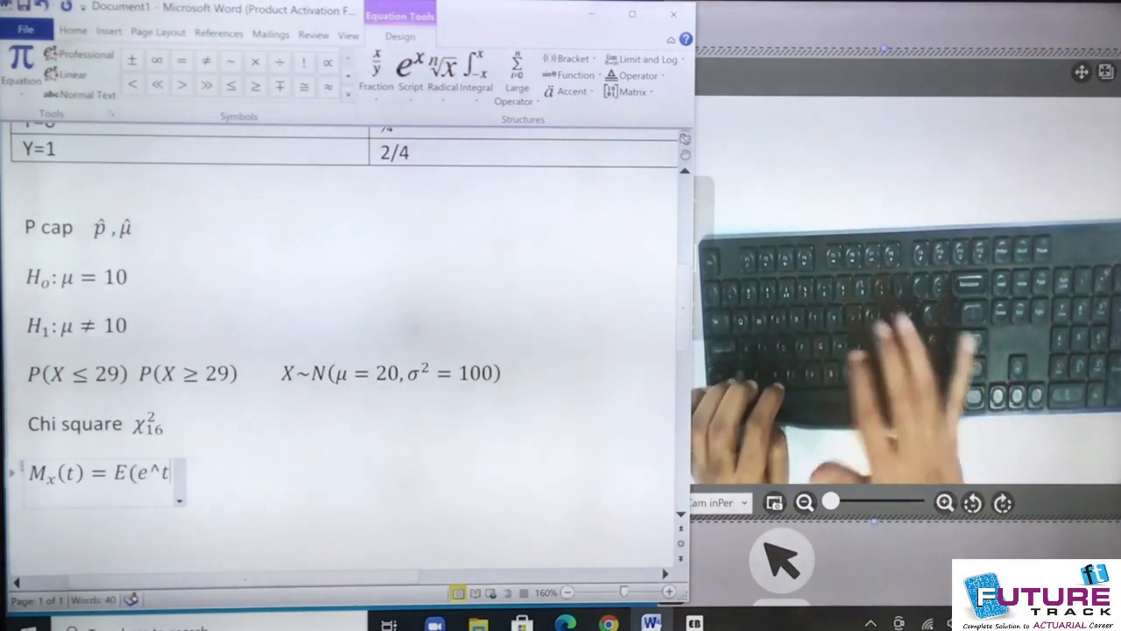
{"action": "type", "text": "x) = "}
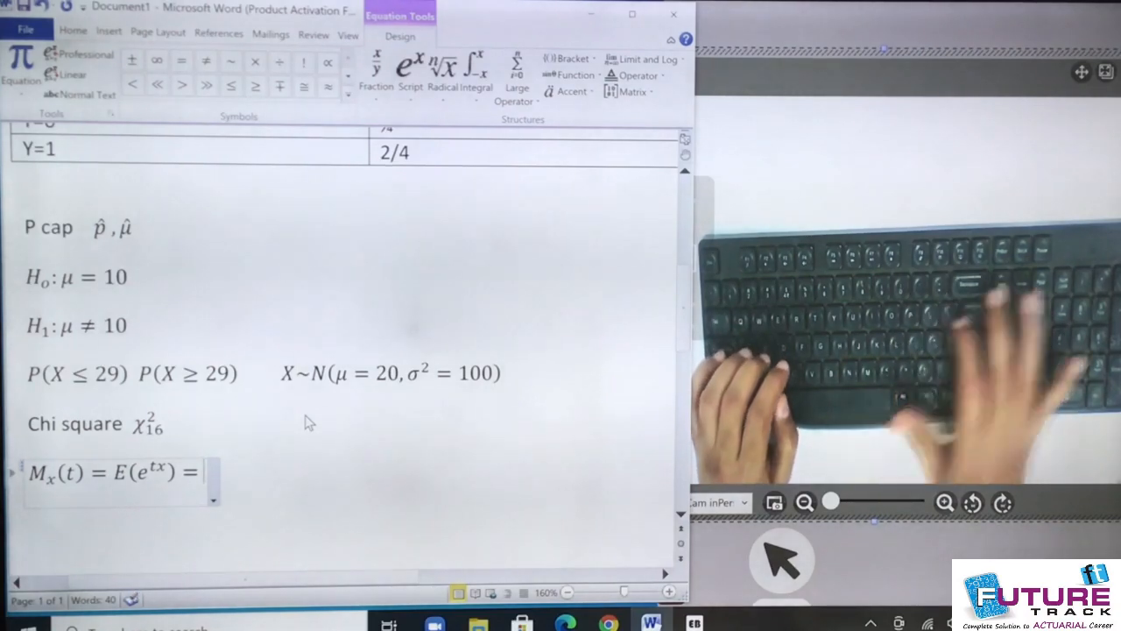
Complete the M_x(t) equation with a summation from x = 0 of P(X = x) * e^tx, using \sum, and leave the equation.
{"action": "type", "text": "\\sum"}
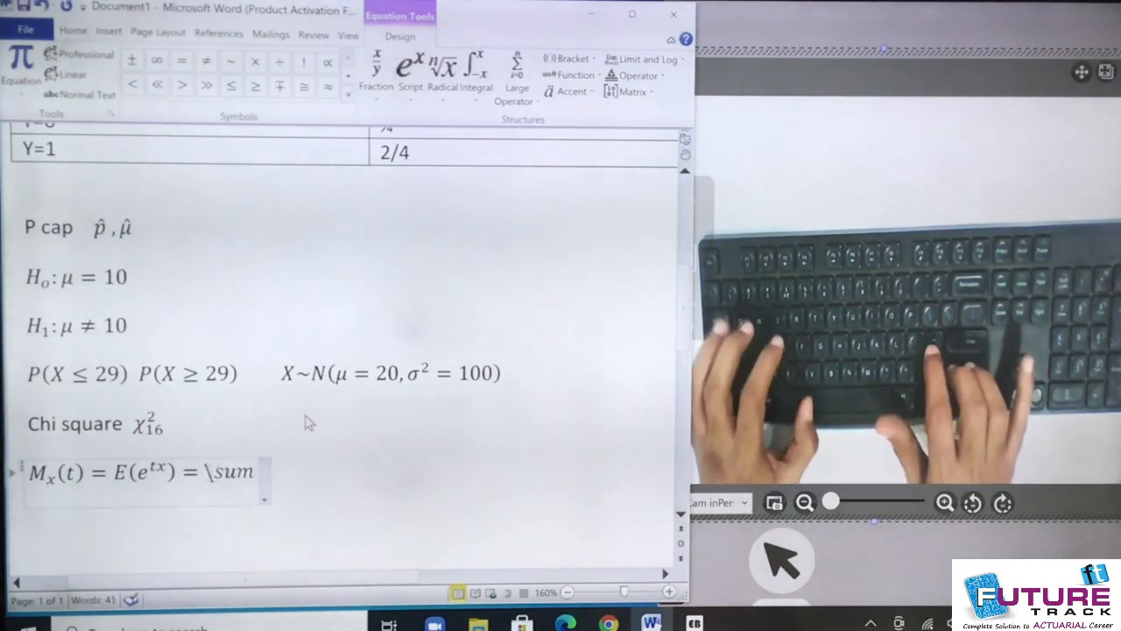
{"action": "key", "text": "space"}
{"action": "type", "text": "_"}
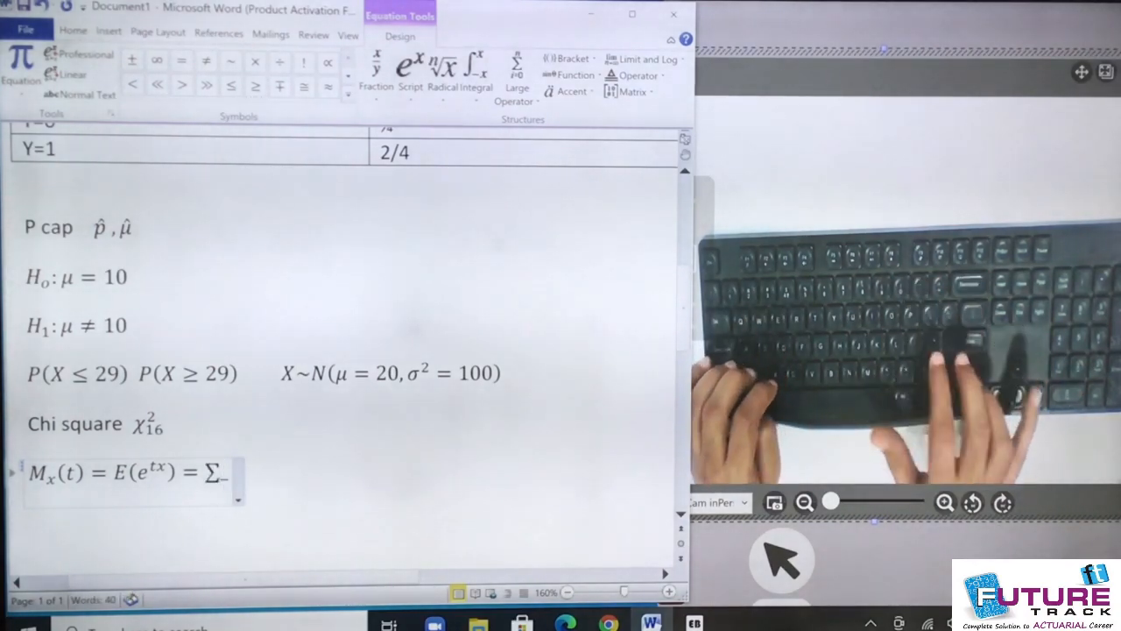
{"action": "type", "text": "(x = 1"}
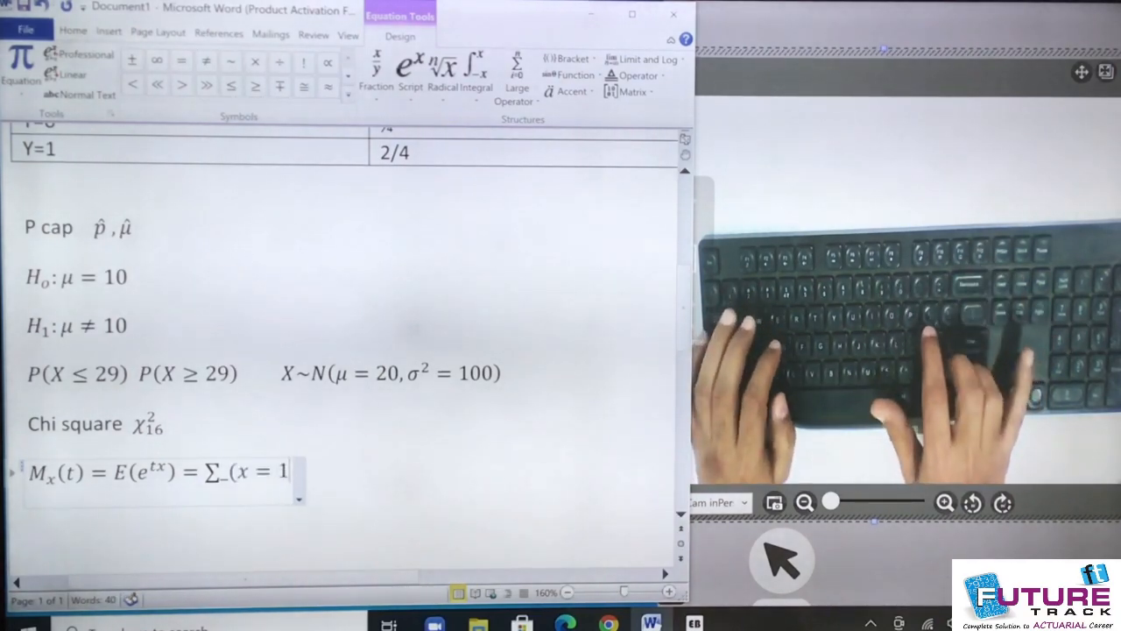
{"action": "key", "text": "BackSpace"}
{"action": "type", "text": "0)"}
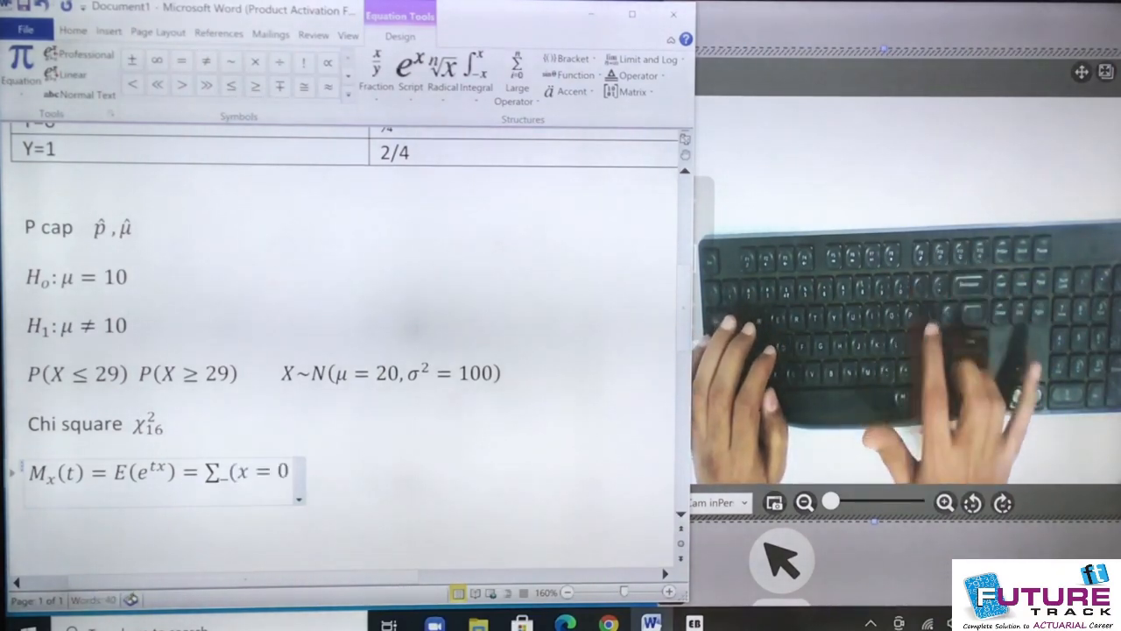
{"action": "type", "text": "P(X=x)*e^tx"}
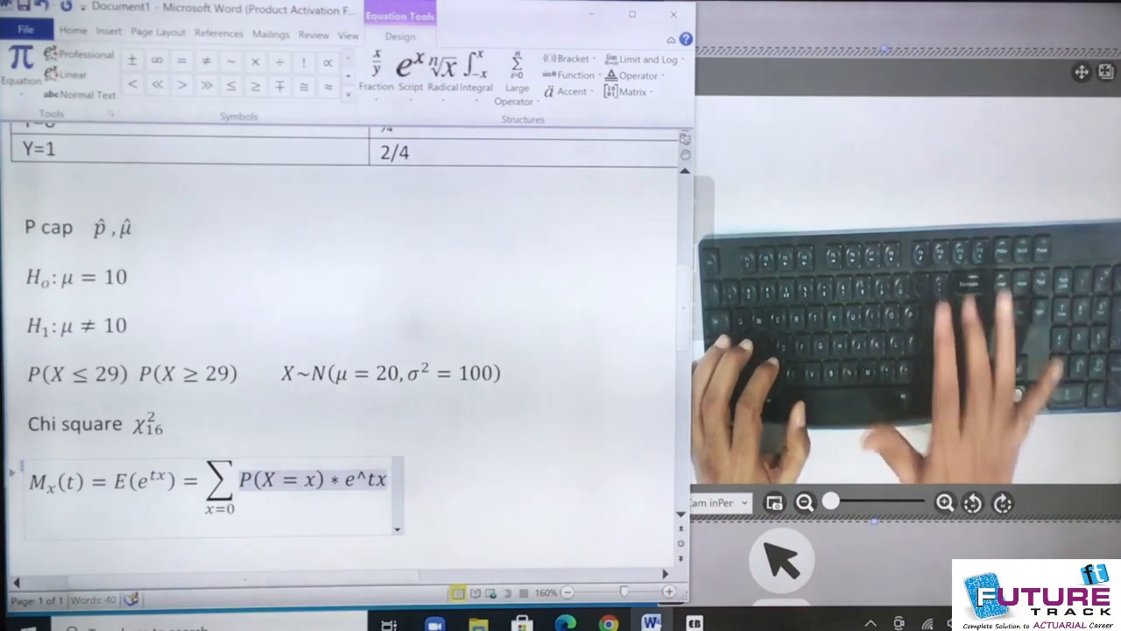
{"action": "left_click", "coordinate": [348, 374]}
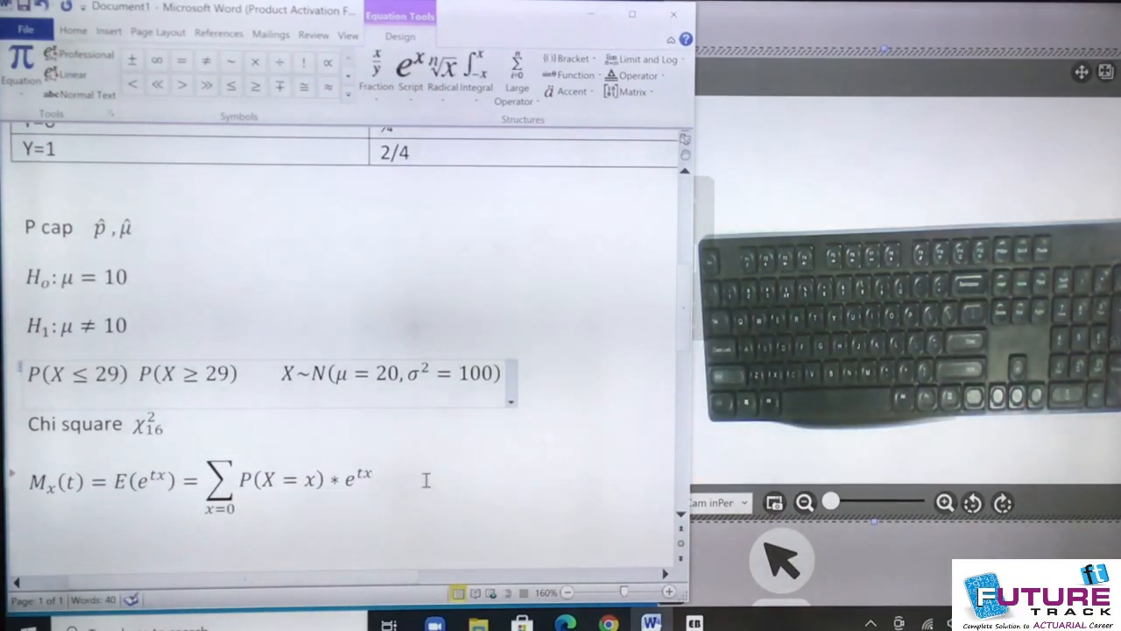
Add the heading CM1 on a new line below the M_x(t) equation.
{"action": "scroll", "coordinate": [426, 480], "scroll_direction": "down", "scroll_amount": 1}
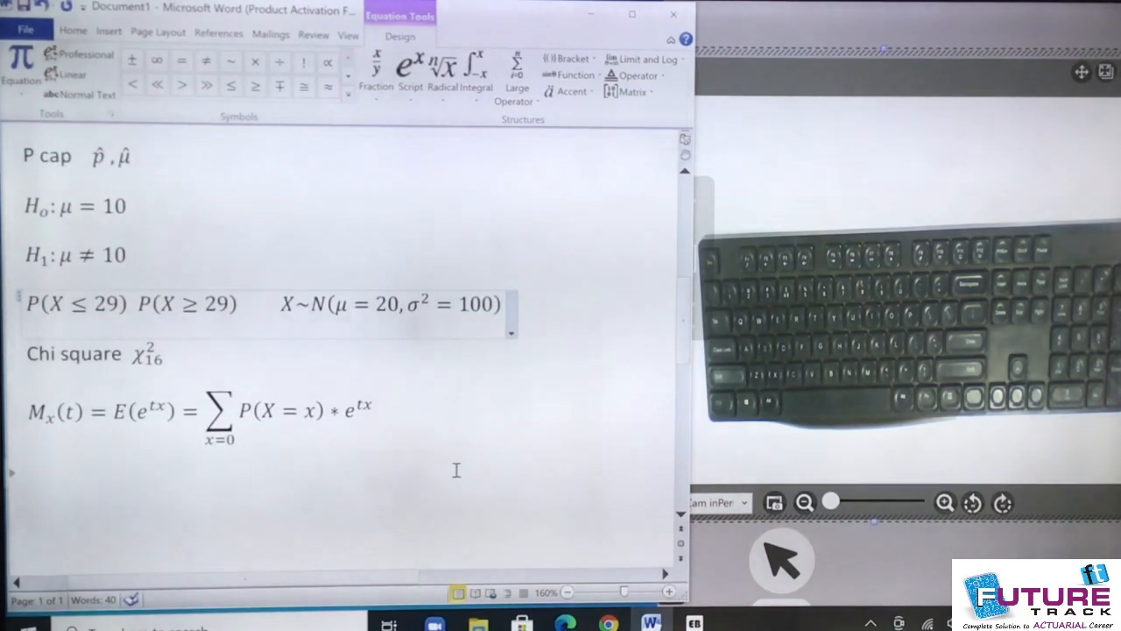
{"action": "scroll", "coordinate": [456, 470], "scroll_direction": "down", "scroll_amount": 1}
{"action": "scroll", "coordinate": [458, 466], "scroll_direction": "down", "scroll_amount": 1}
{"action": "left_click", "coordinate": [468, 325]}
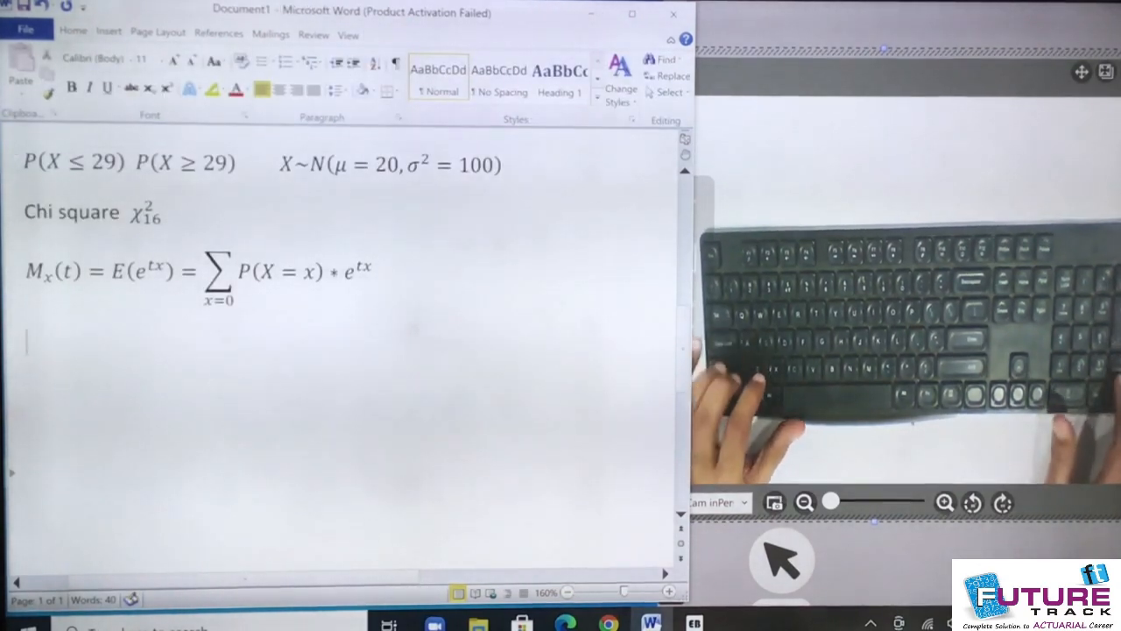
{"action": "key", "text": "Return"}
{"action": "type", "text": "CM1"}
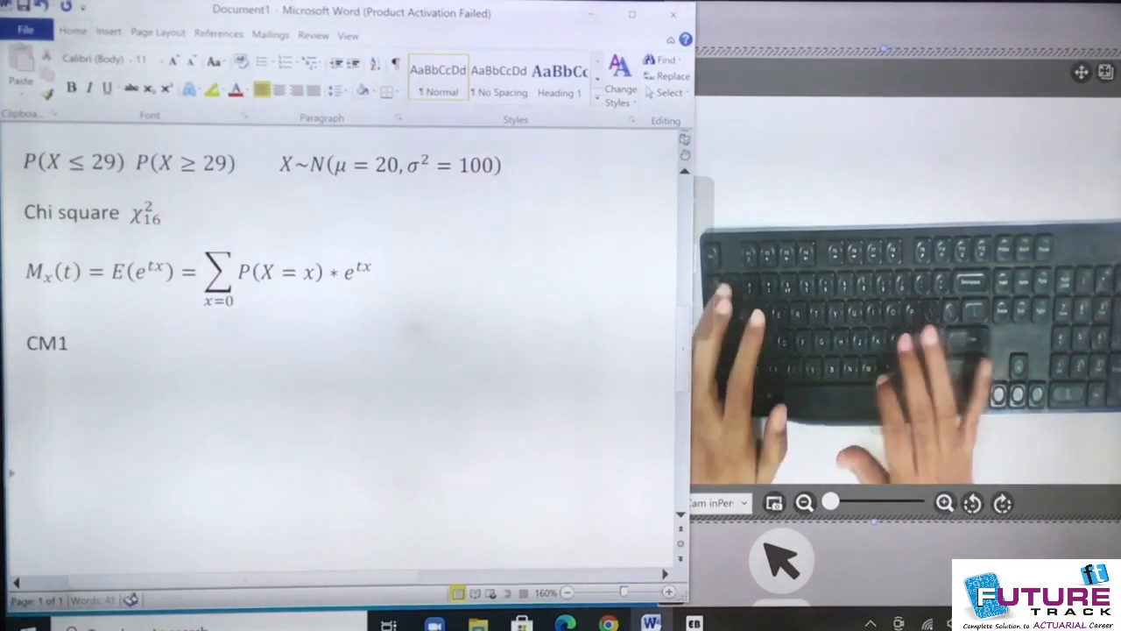
Start an equation on a new line below the CM1 heading with ä, using \ddot for the accent.
{"action": "key", "text": "Return"}
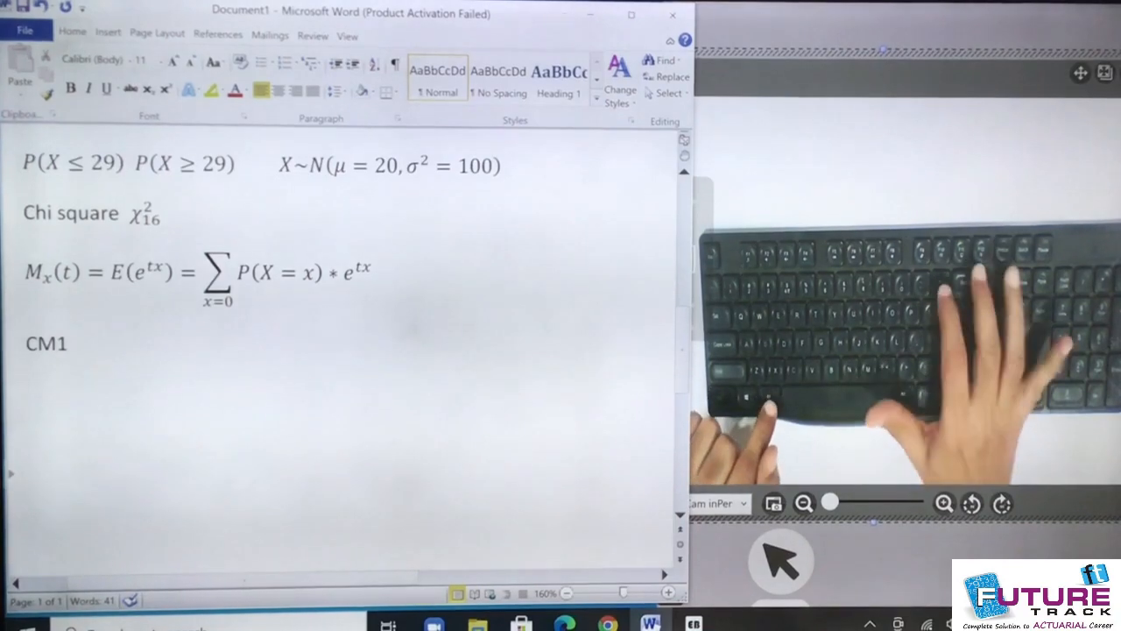
{"action": "key", "text": "alt+equal"}
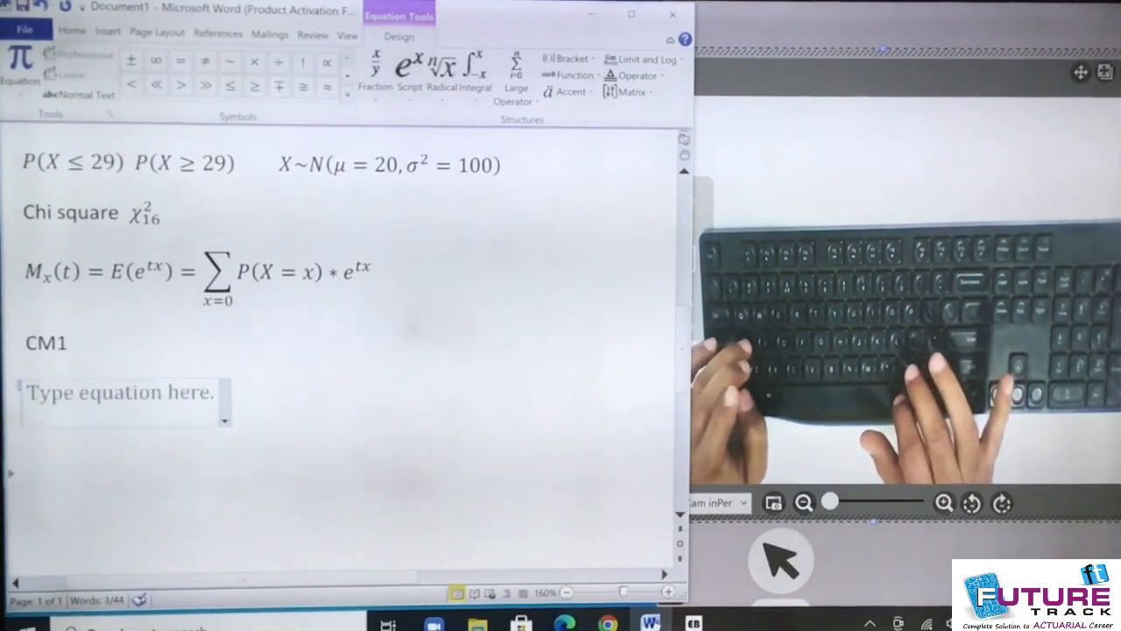
{"action": "type", "text": "a"}
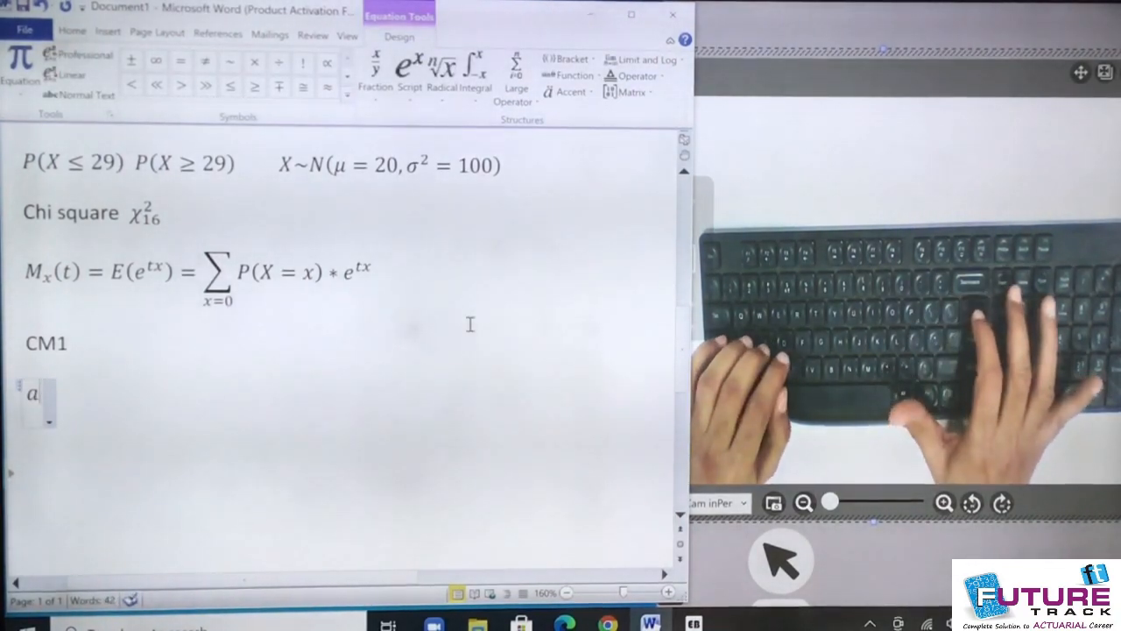
{"action": "type", "text": "\\dd"}
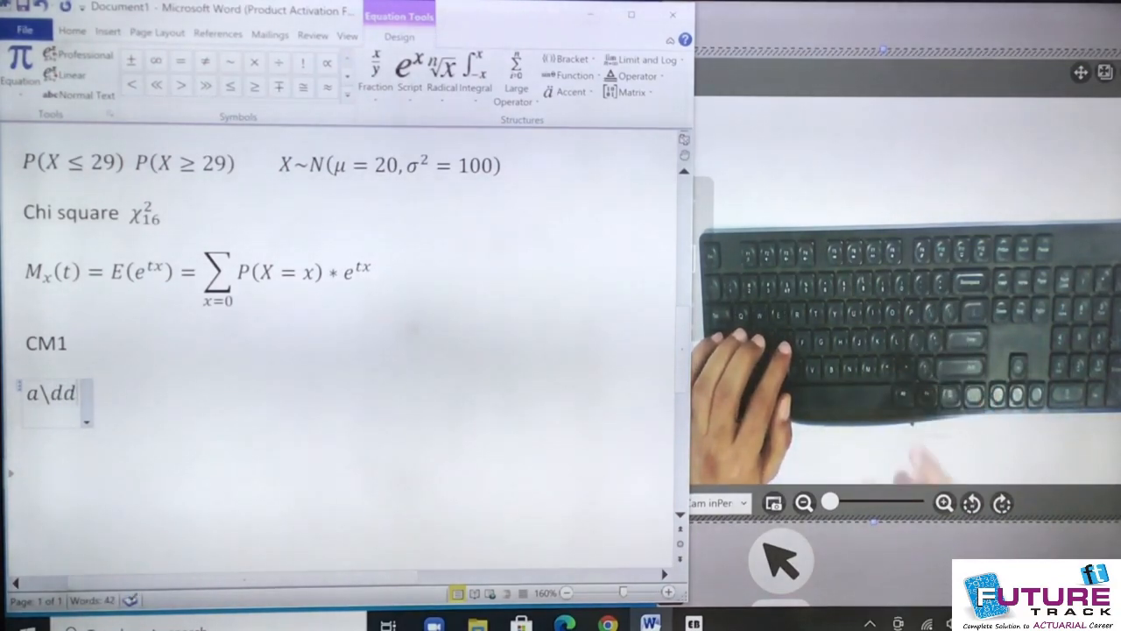
{"action": "type", "text": "ot"}
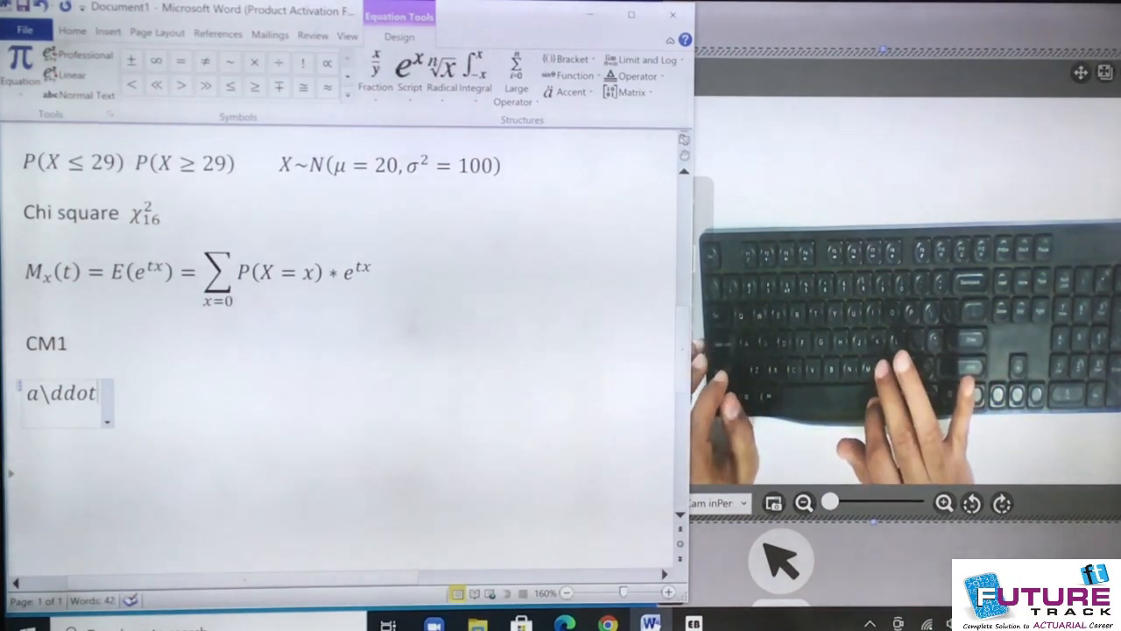
{"action": "key", "text": "space"}
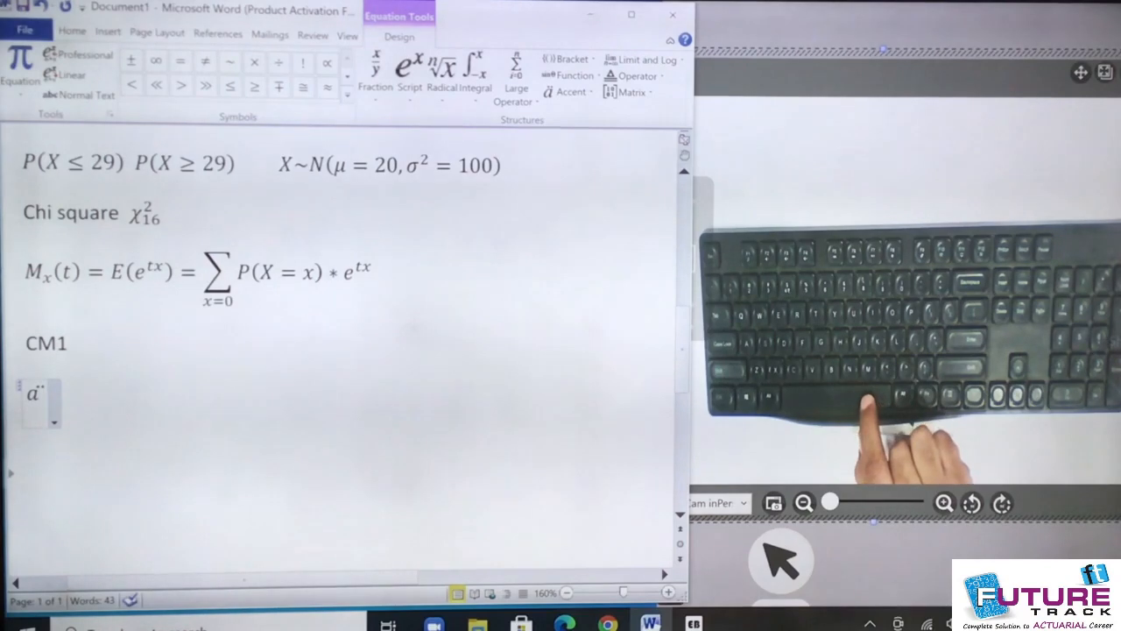
{"action": "key", "text": "space"}
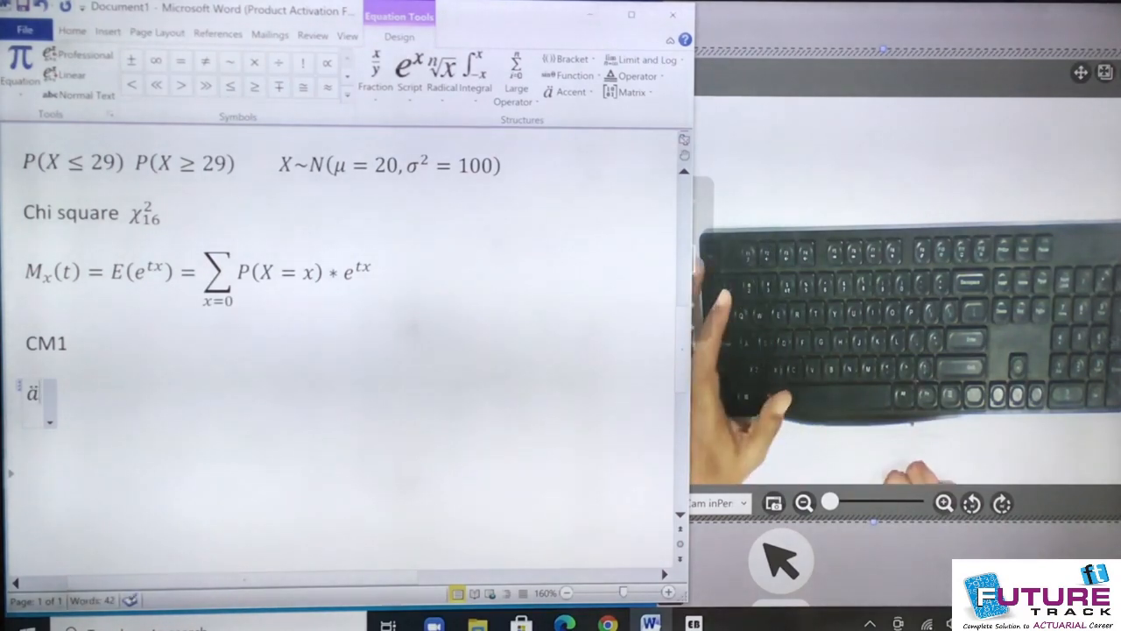
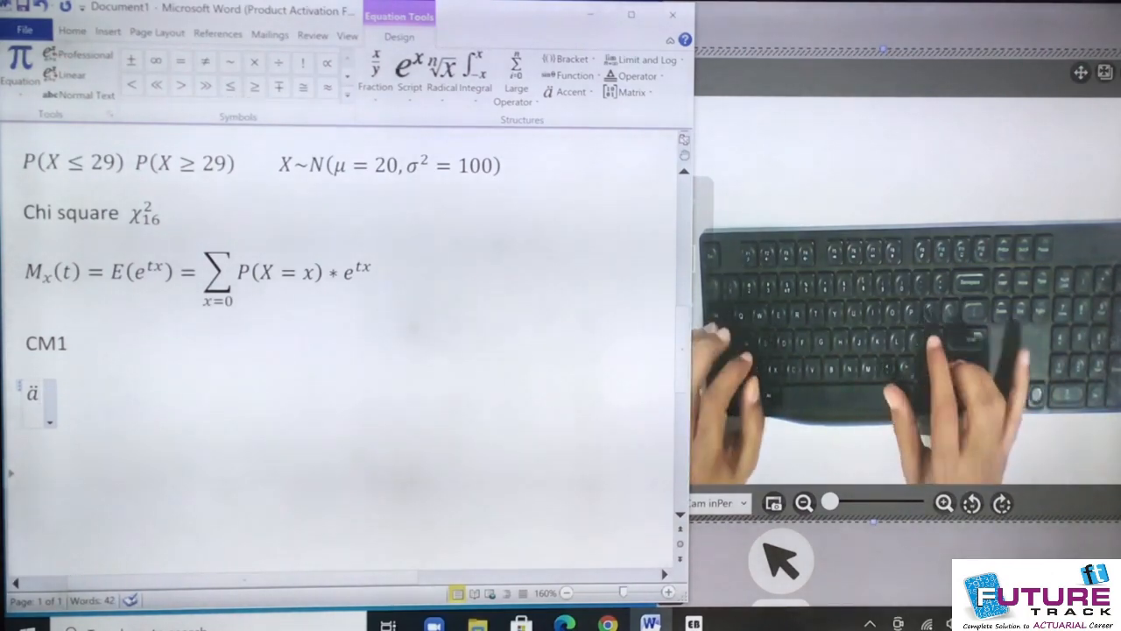
Give ä the subscript n followed by a vertical line, using \bar to put a bar over the n.
{"action": "type", "text": "_"}
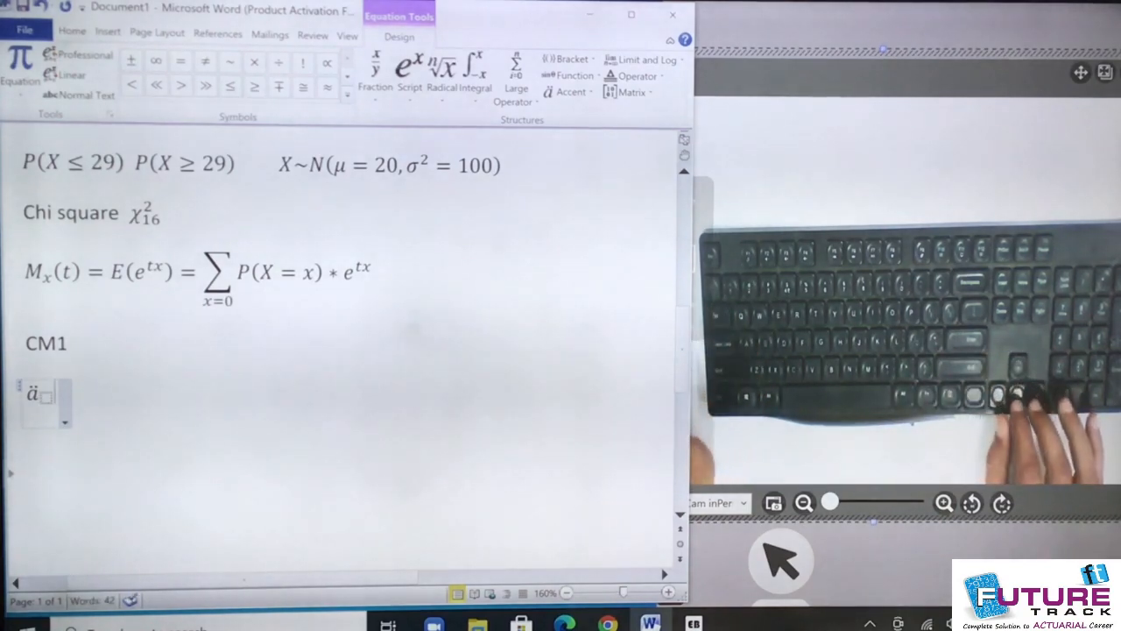
{"action": "key", "text": "Left"}
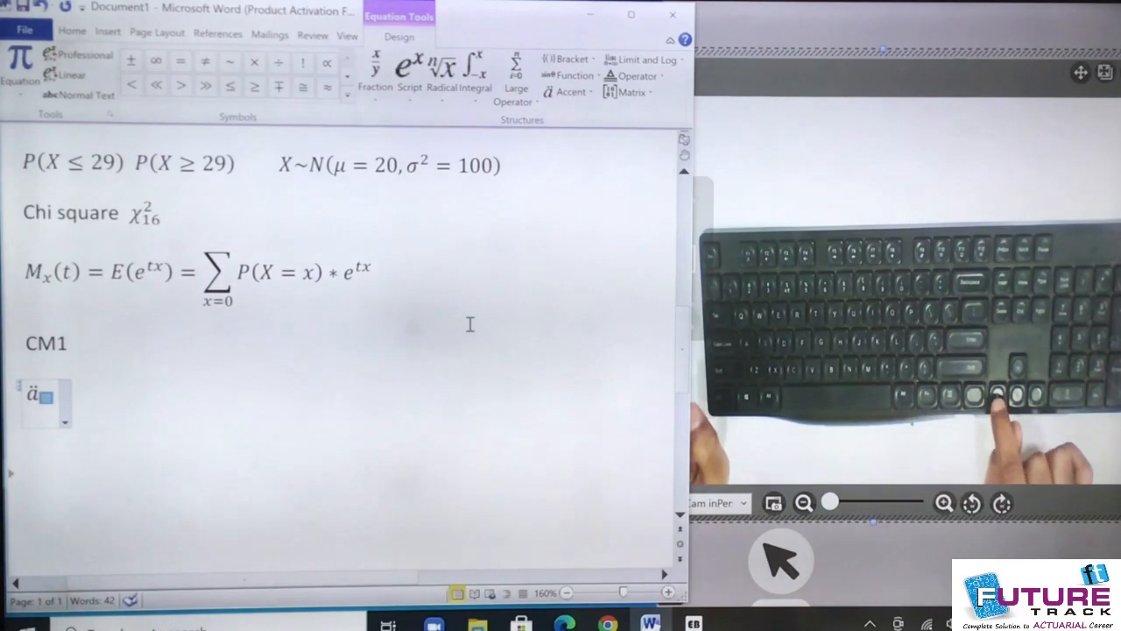
{"action": "type", "text": "n"}
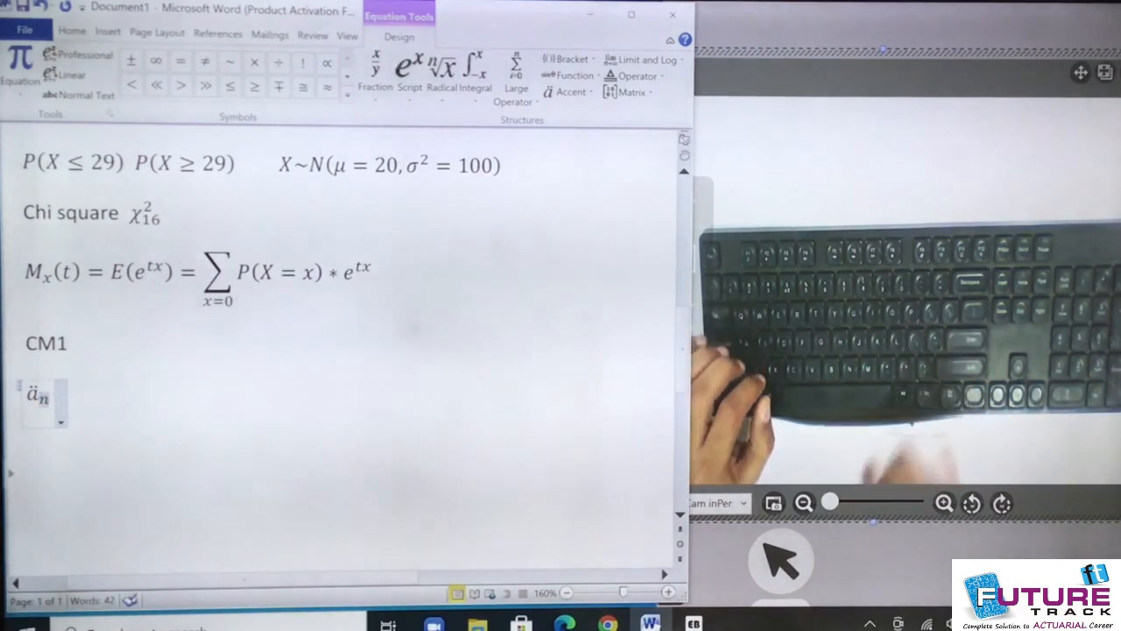
{"action": "type", "text": "\ba"}
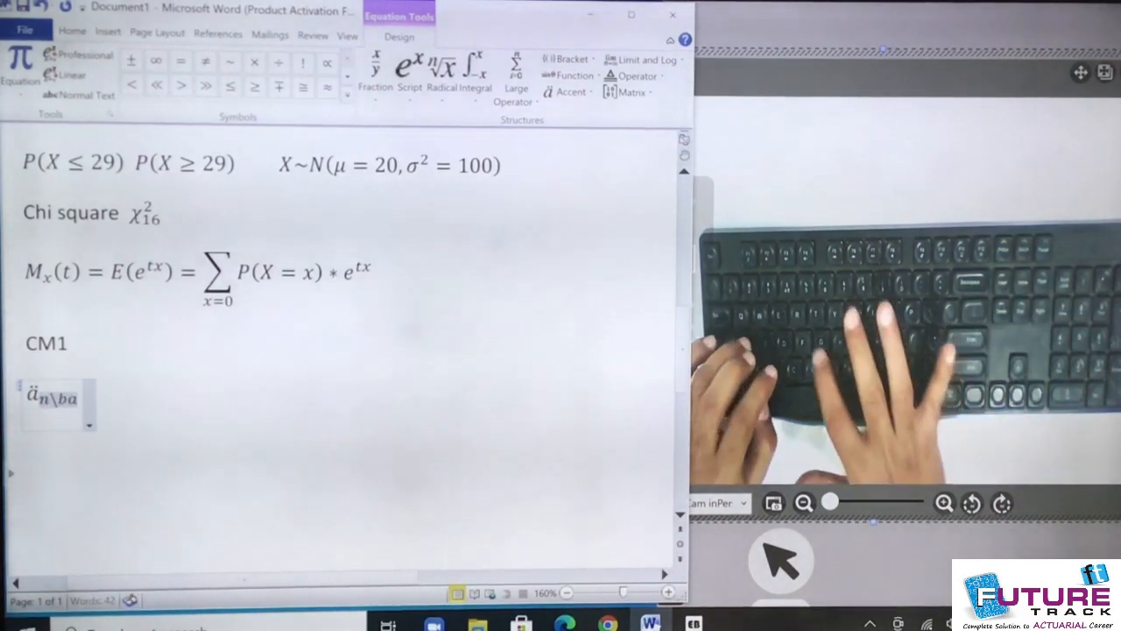
{"action": "type", "text": "r"}
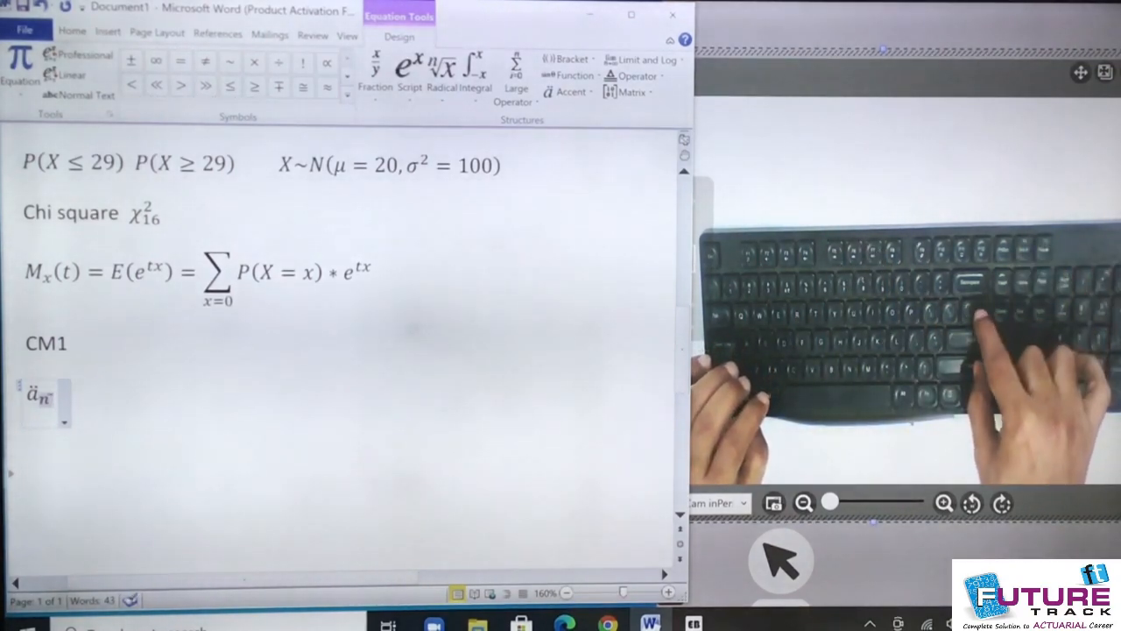
{"action": "type", "text": "|"}
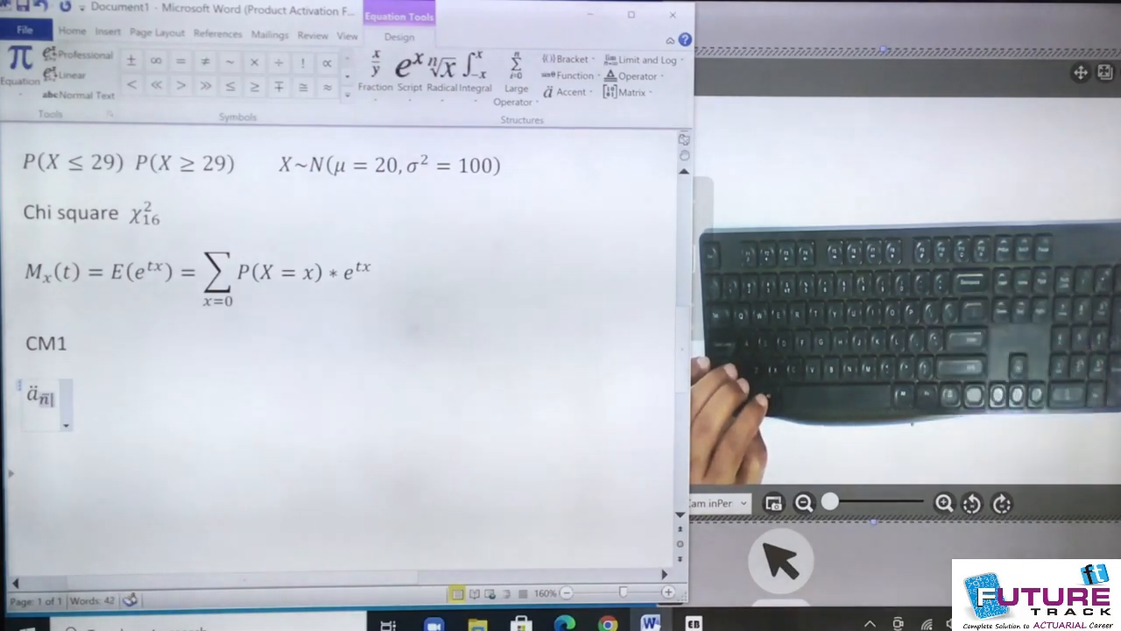
{"action": "key", "text": "Right"}
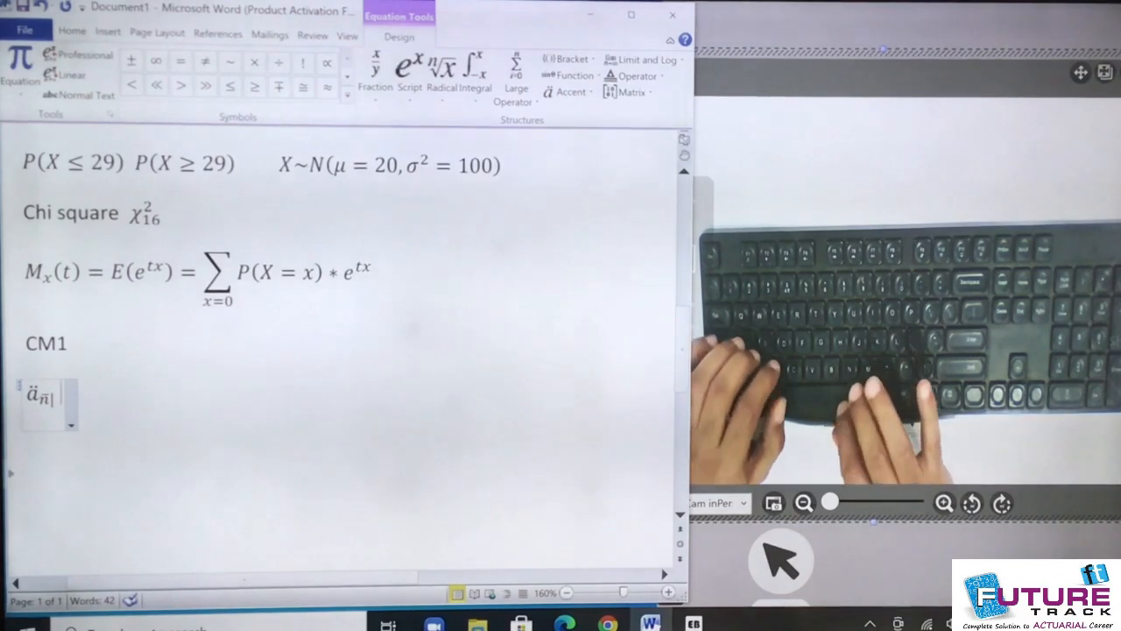
Add a second ä to the same equation, using \ddot, and give it the superscript (12).
{"action": "type", "text": "a"}
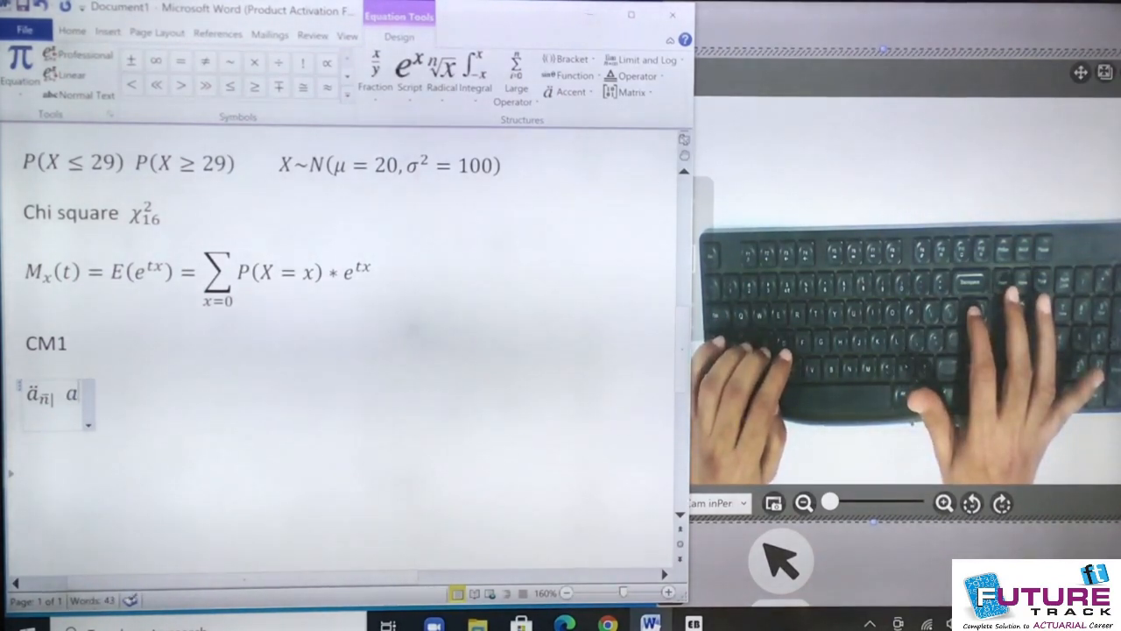
{"action": "type", "text": "\\"}
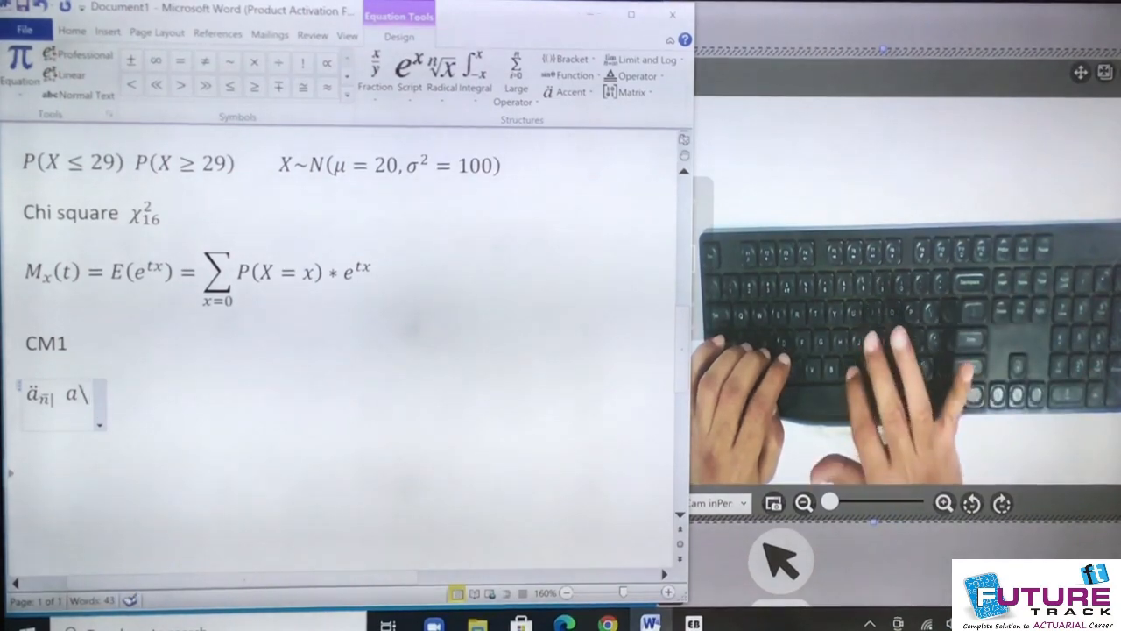
{"action": "type", "text": "ddot"}
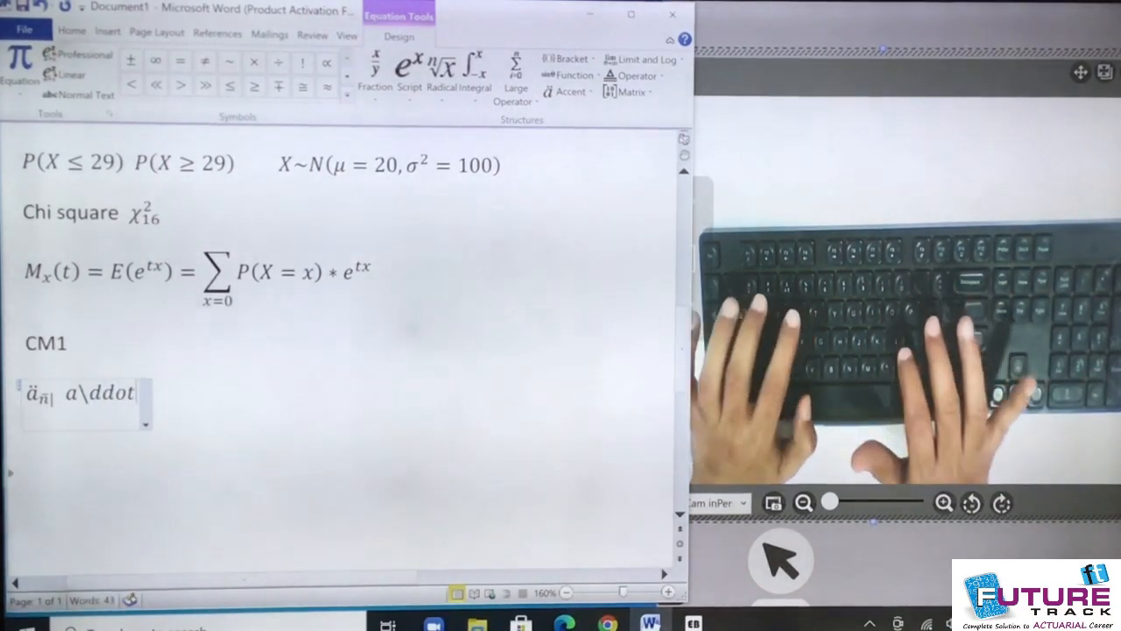
{"action": "key", "text": "space"}
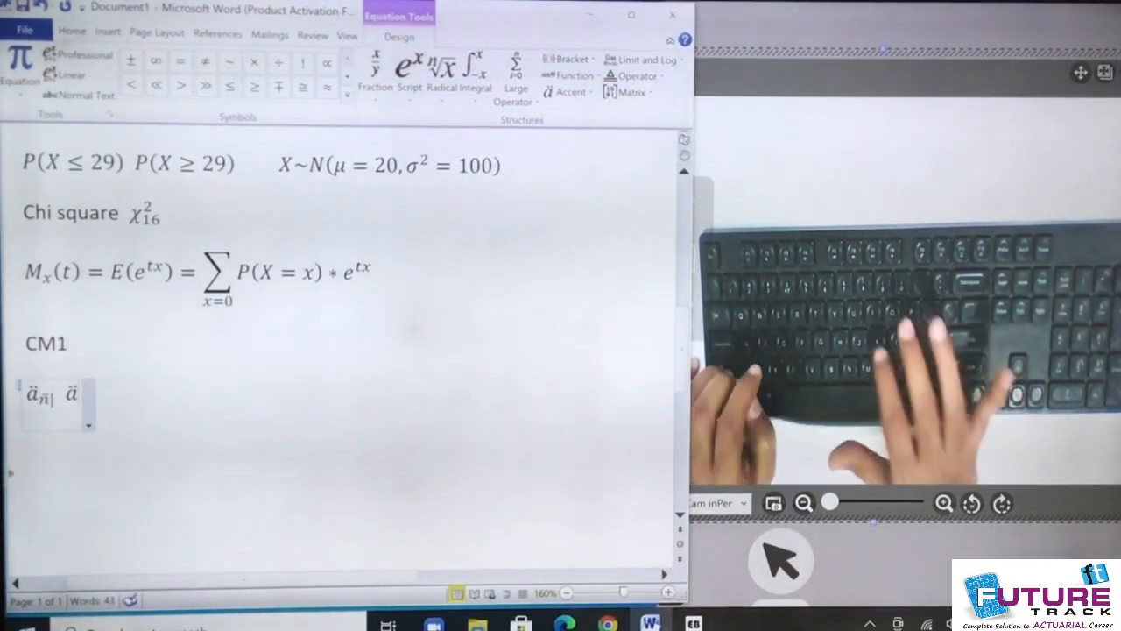
{"action": "type", "text": "^"}
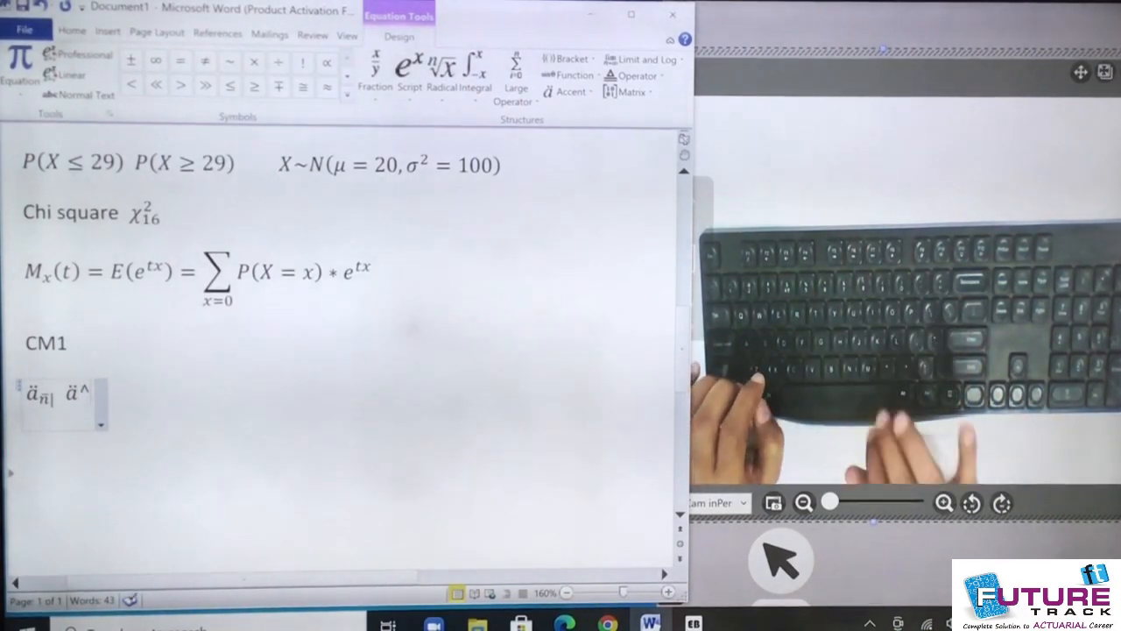
{"action": "key", "text": "space"}
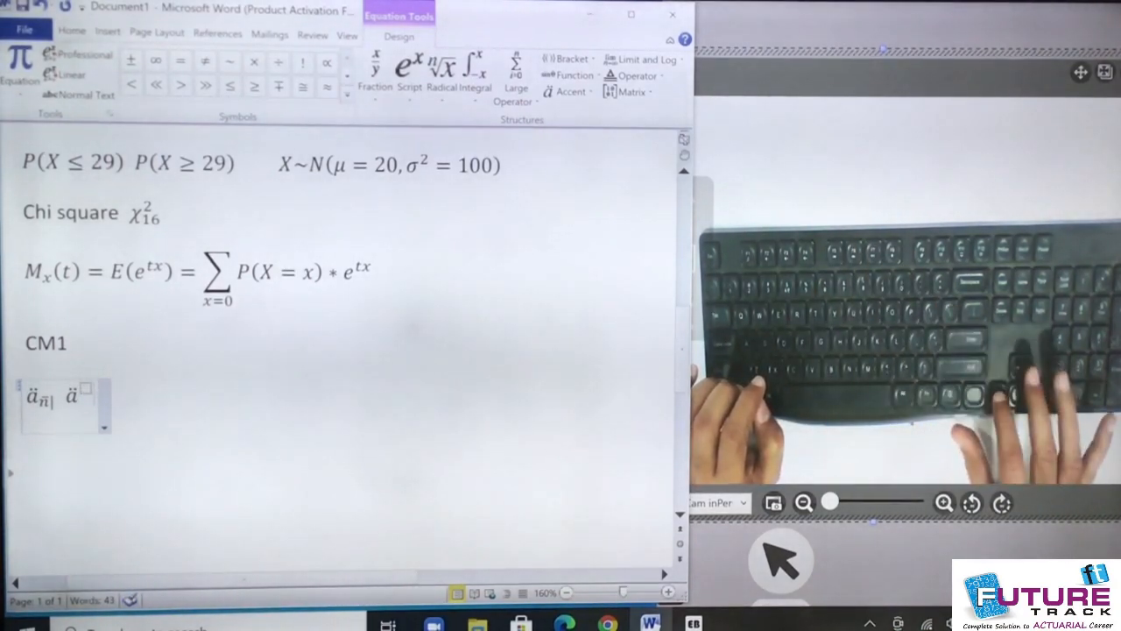
{"action": "key", "text": "Left"}
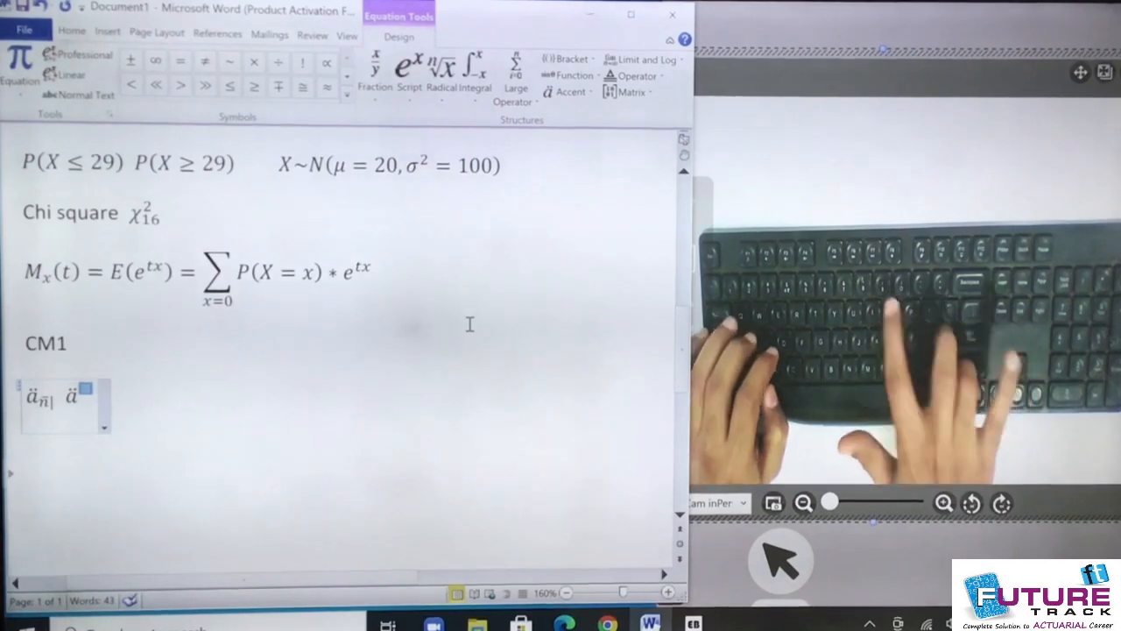
{"action": "type", "text": "(12)"}
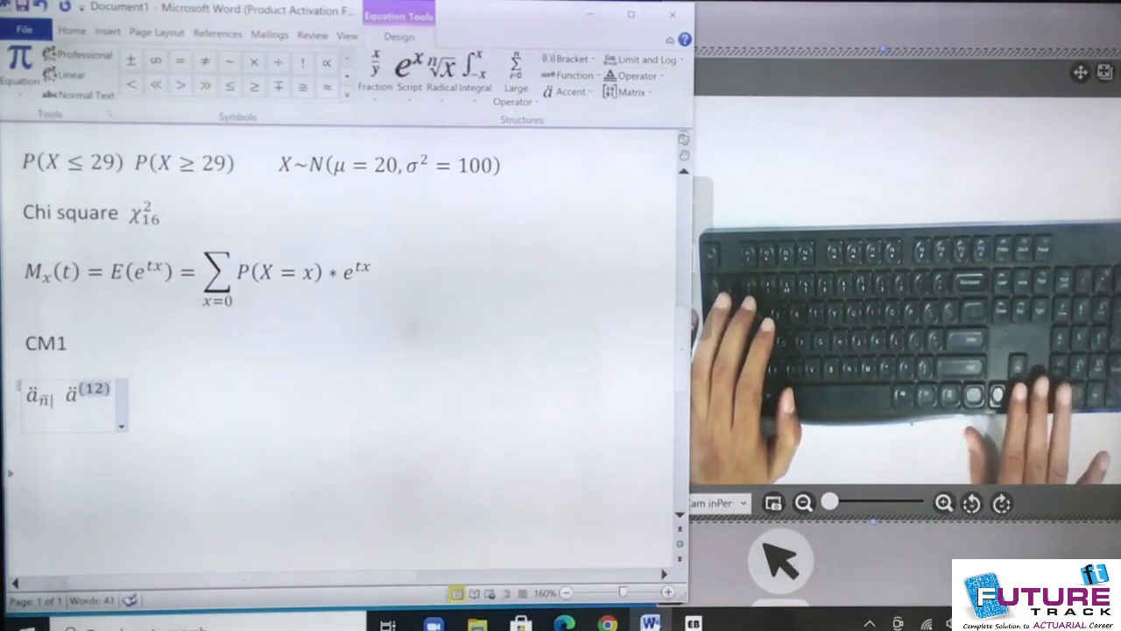
{"action": "key", "text": "Right"}
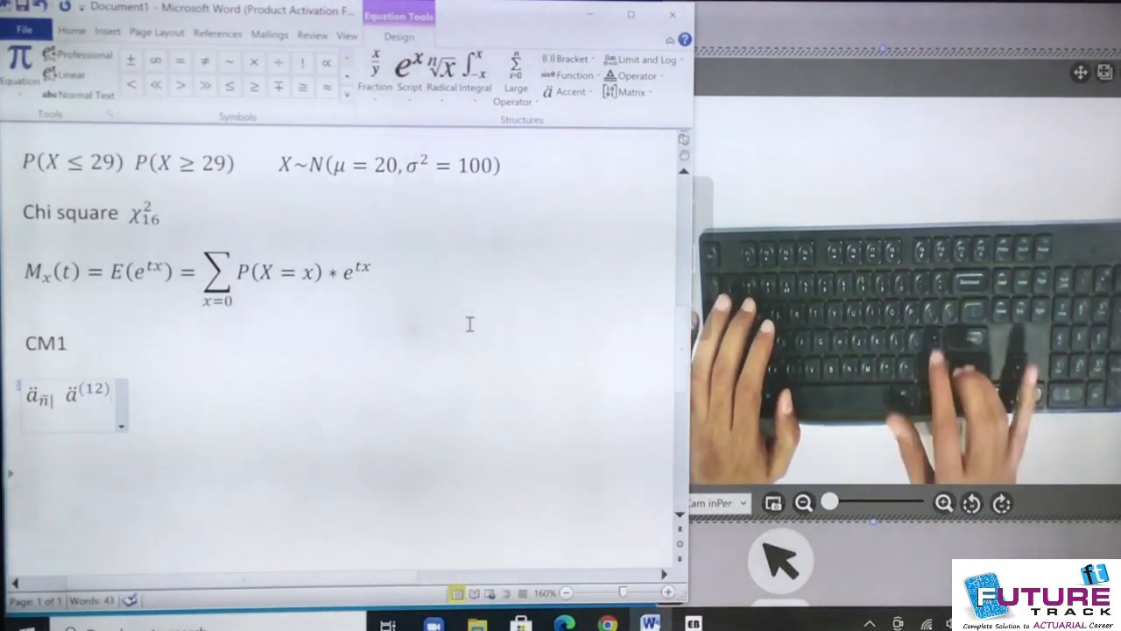
Give ä^(12) the subscript 10 with a bar over the 0 and a vertical line, and leave the script.
{"action": "type", "text": "_"}
{"action": "key", "text": "space"}
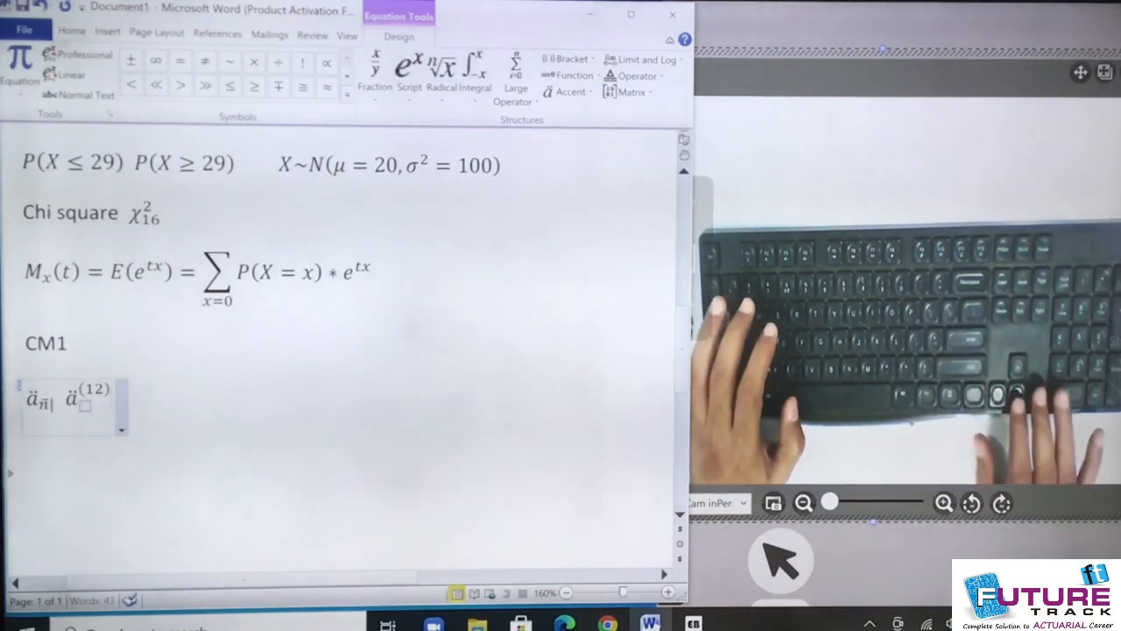
{"action": "key", "text": "Left"}
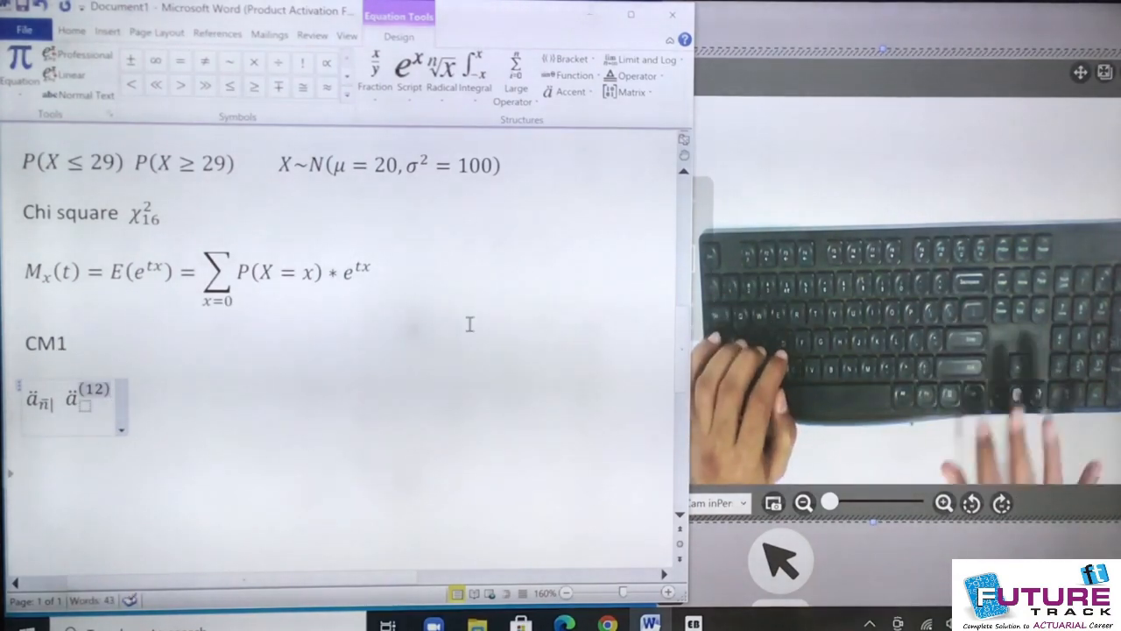
{"action": "key", "text": "Down"}
{"action": "key", "text": "Down"}
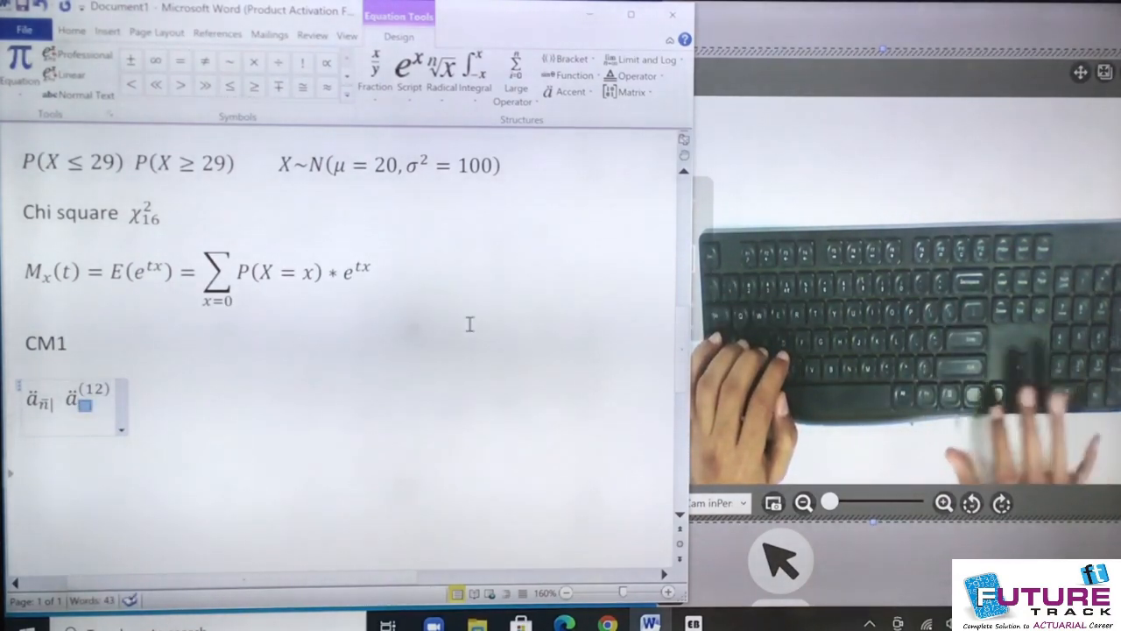
{"action": "type", "text": "10"}
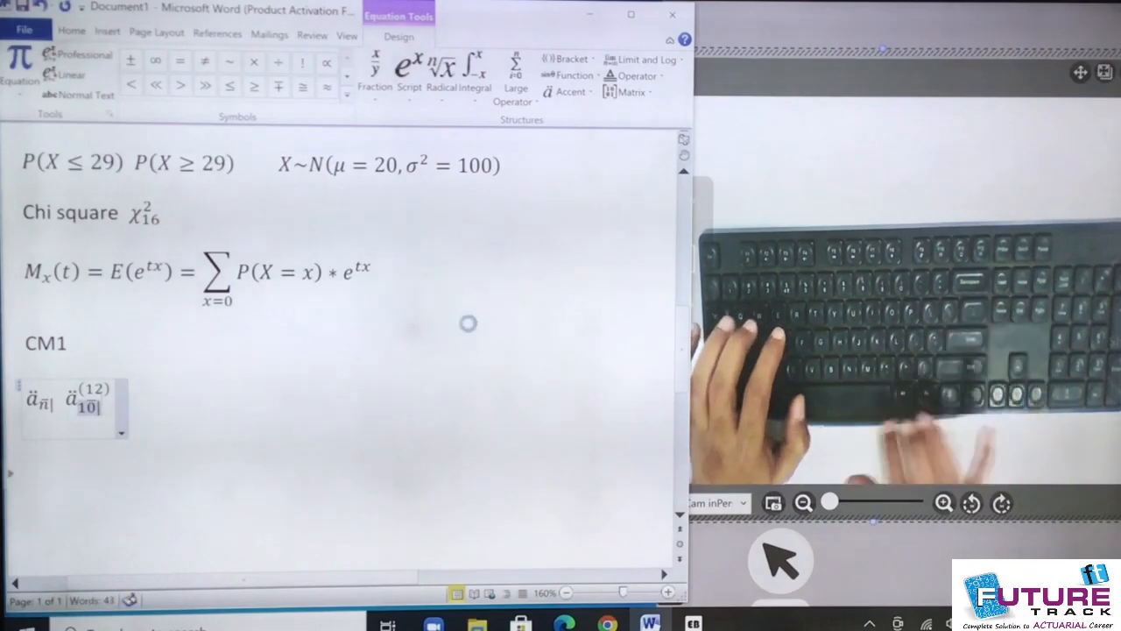
{"action": "key", "text": "Right"}
{"action": "key", "text": "Right"}
{"action": "key", "text": "Right"}
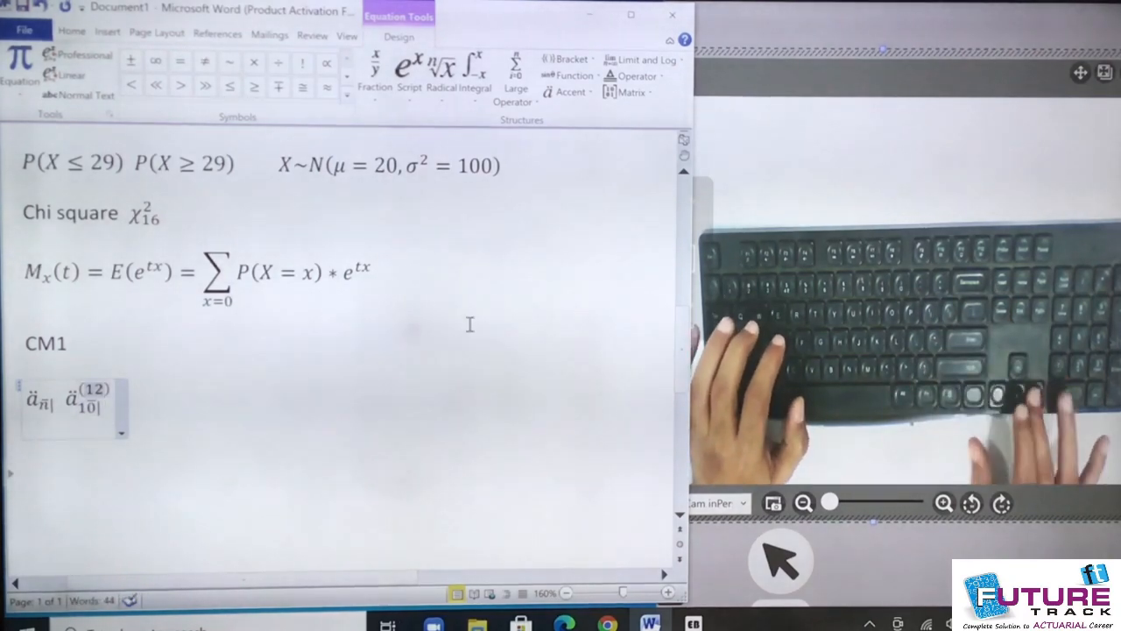
{"action": "key", "text": "Right"}
{"action": "key", "text": "Right"}
{"action": "key", "text": "Right"}
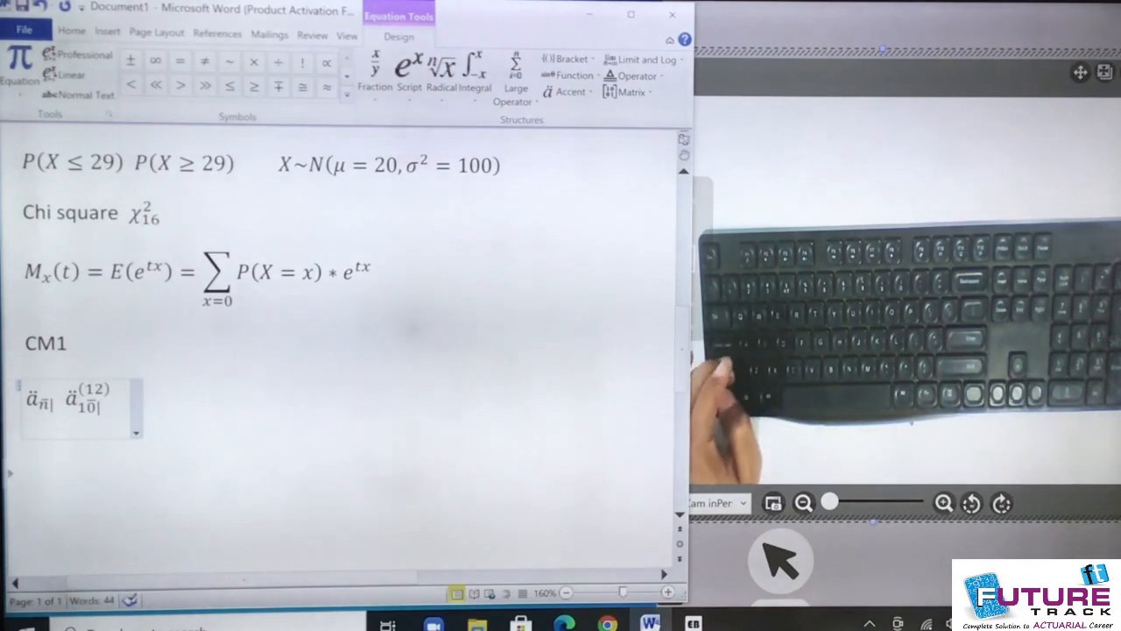
Add a capital A to the CM1 equation, using \bar to put a bar over it, and give it the subscript x.
{"action": "type", "text": "A"}
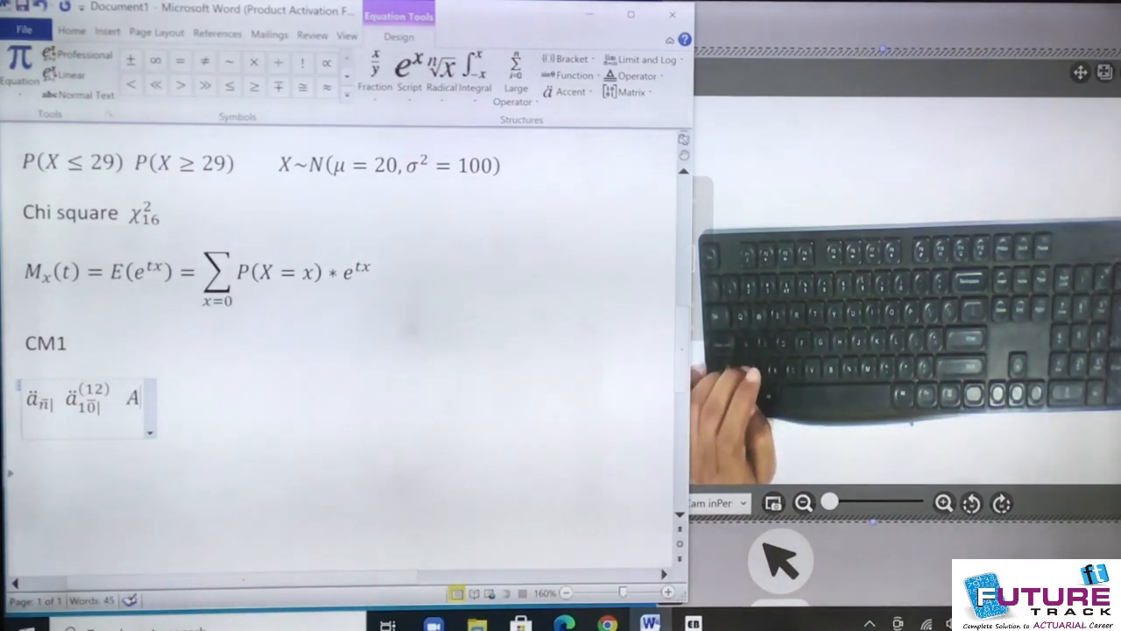
{"action": "type", "text": "\\b"}
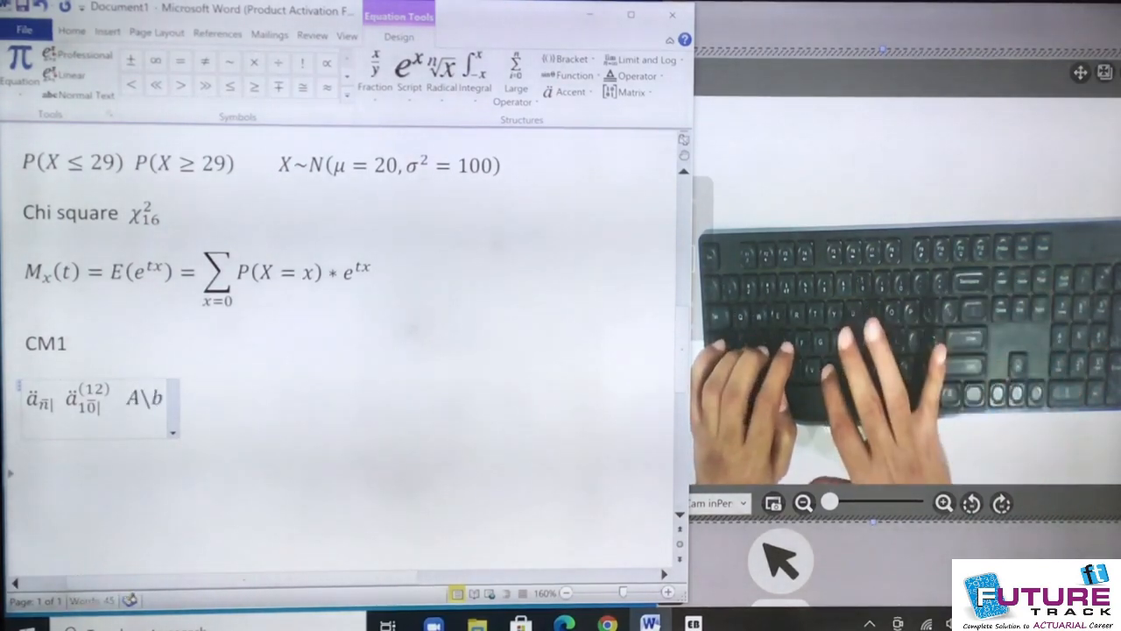
{"action": "type", "text": "ar"}
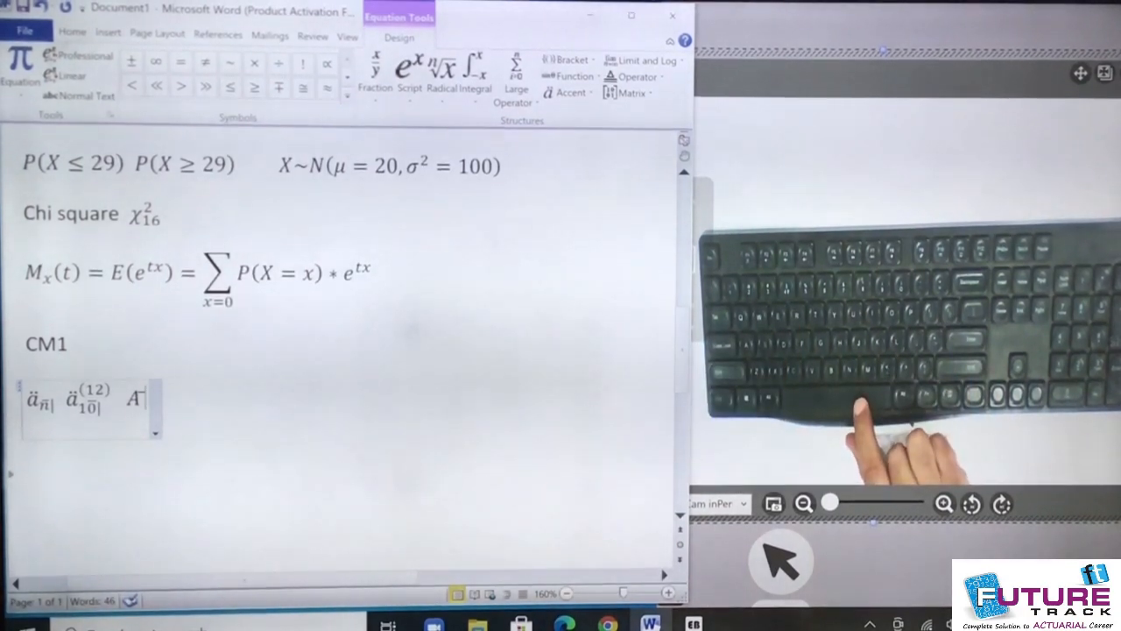
{"action": "key", "text": "space"}
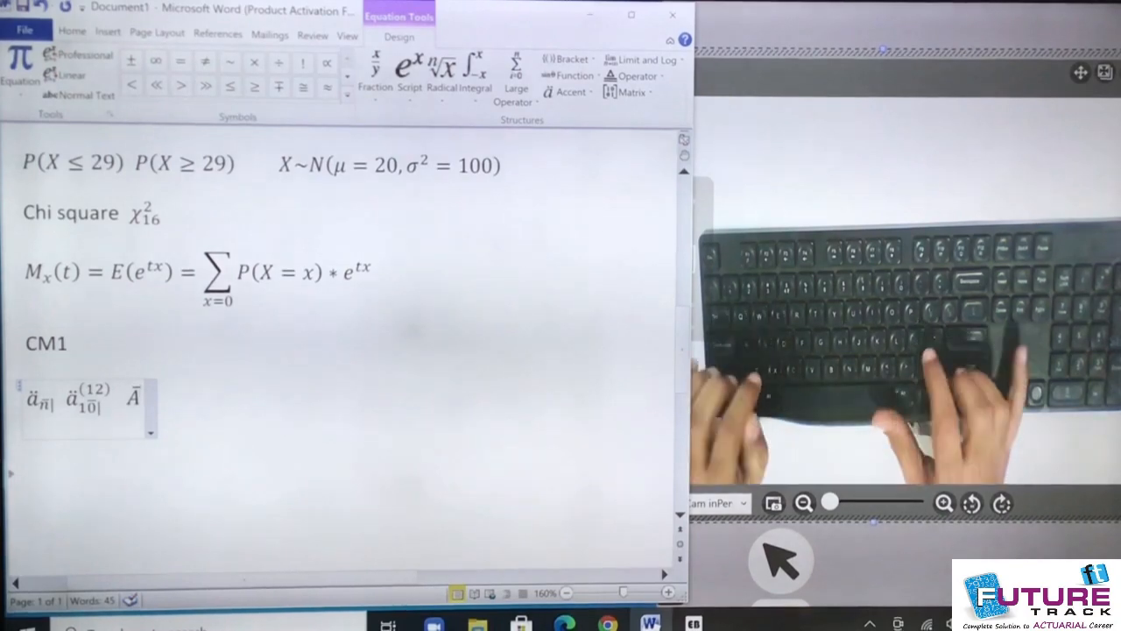
{"action": "type", "text": "_"}
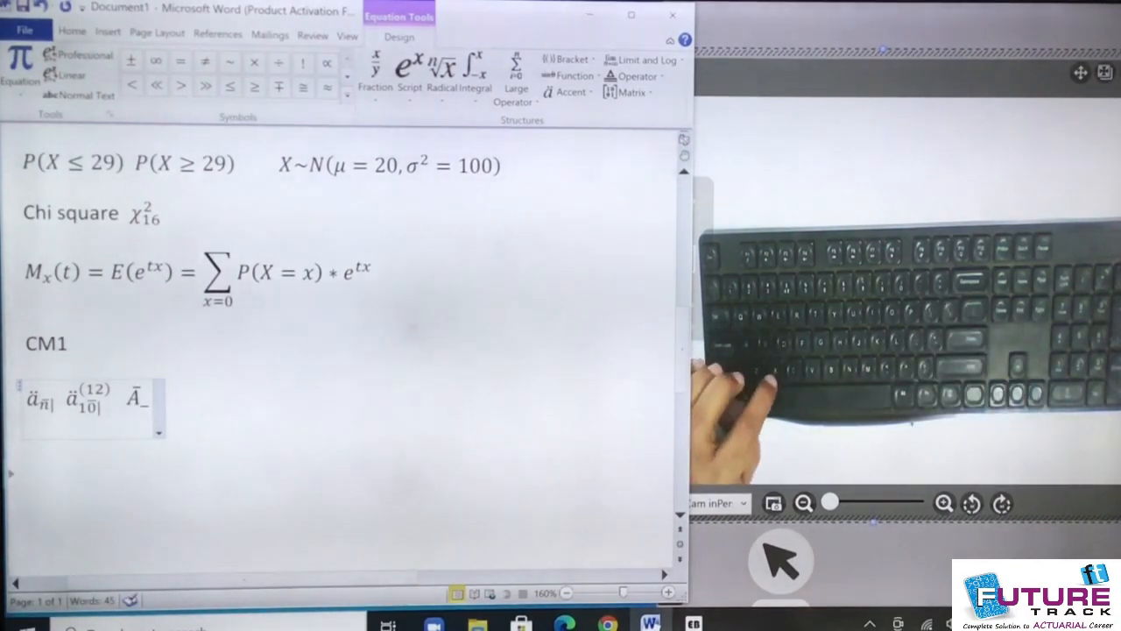
{"action": "type", "text": "x"}
{"action": "key", "text": "space"}
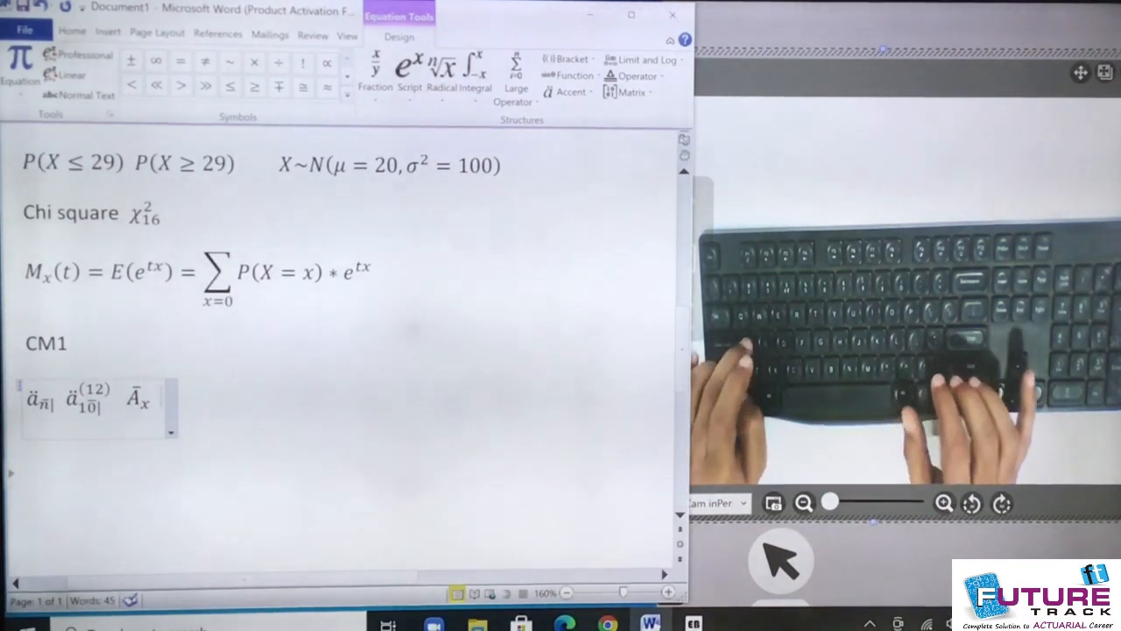
Add a plain A after Ā with subscript x, and start its subscript with x′ followed by a colon.
{"action": "type", "text": "A_"}
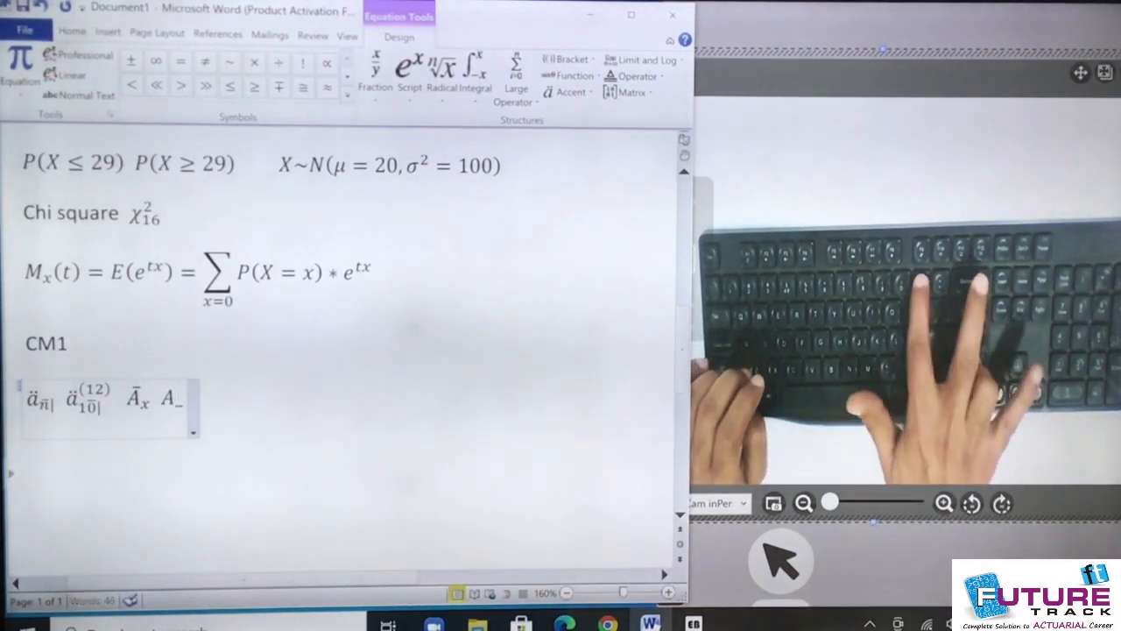
{"action": "key", "text": "space"}
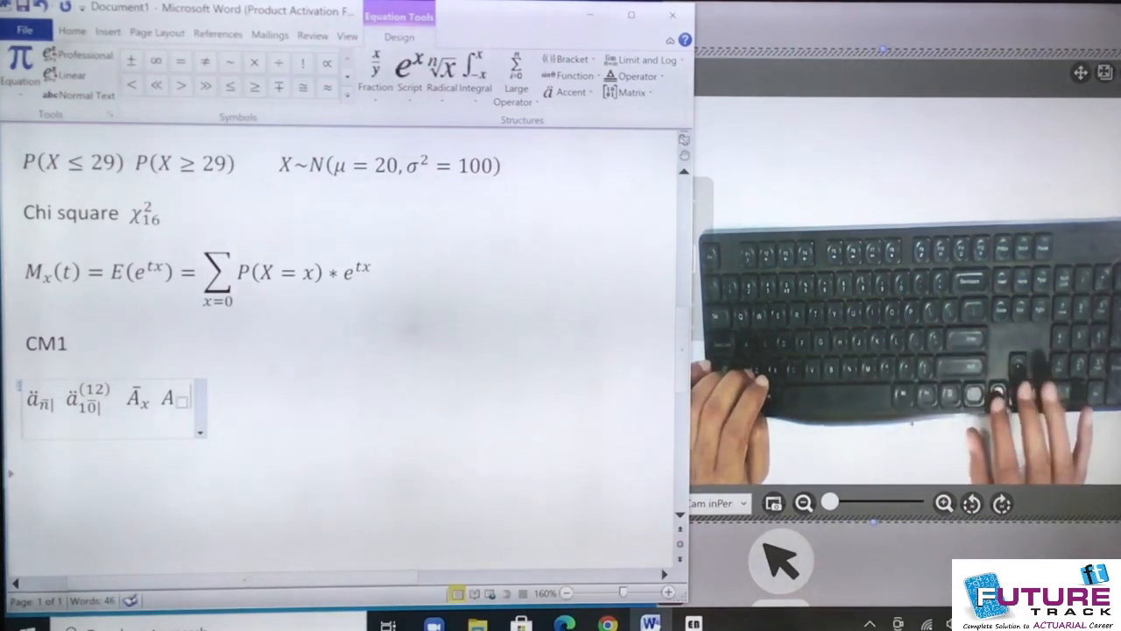
{"action": "key", "text": "Left"}
{"action": "type", "text": "x"}
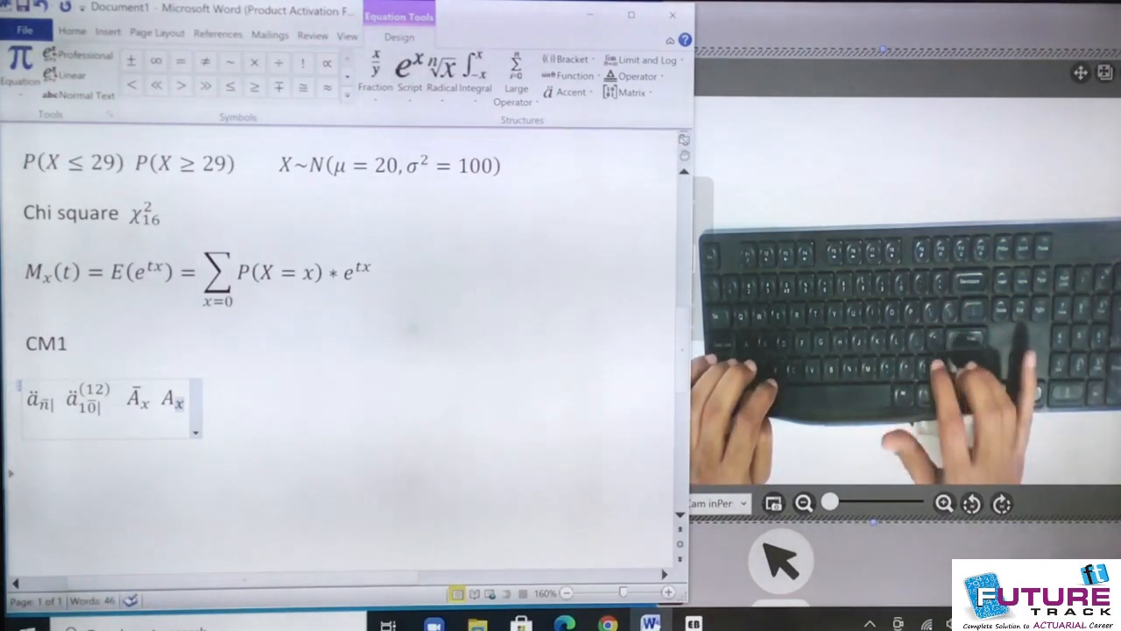
{"action": "type", "text": ":"}
{"action": "key", "text": "BackSpace"}
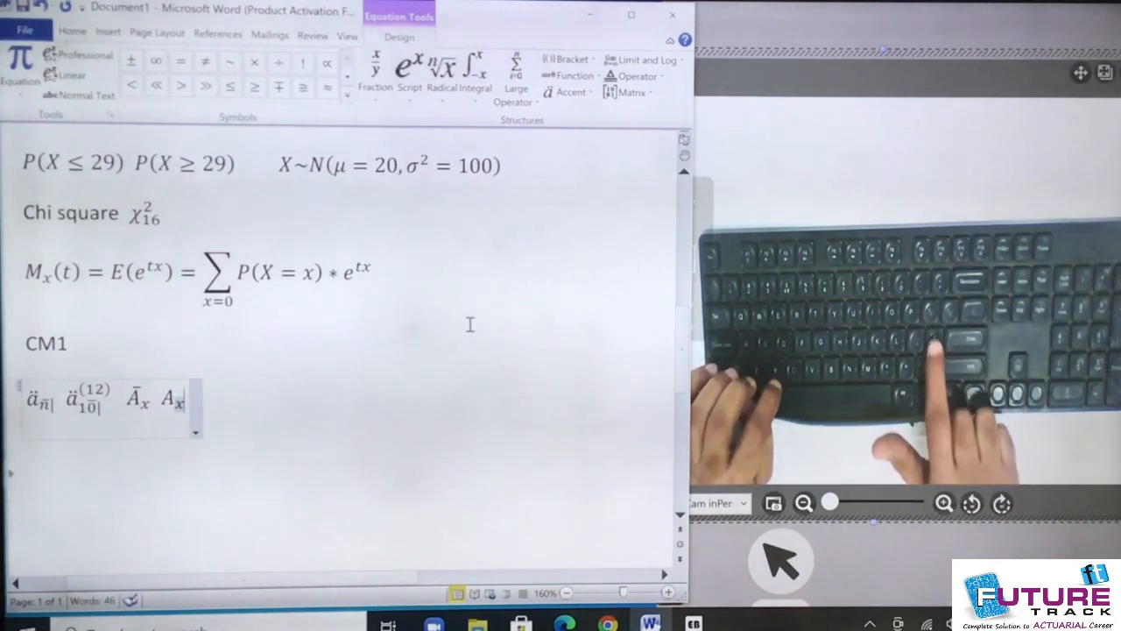
{"action": "type", "text": ":"}
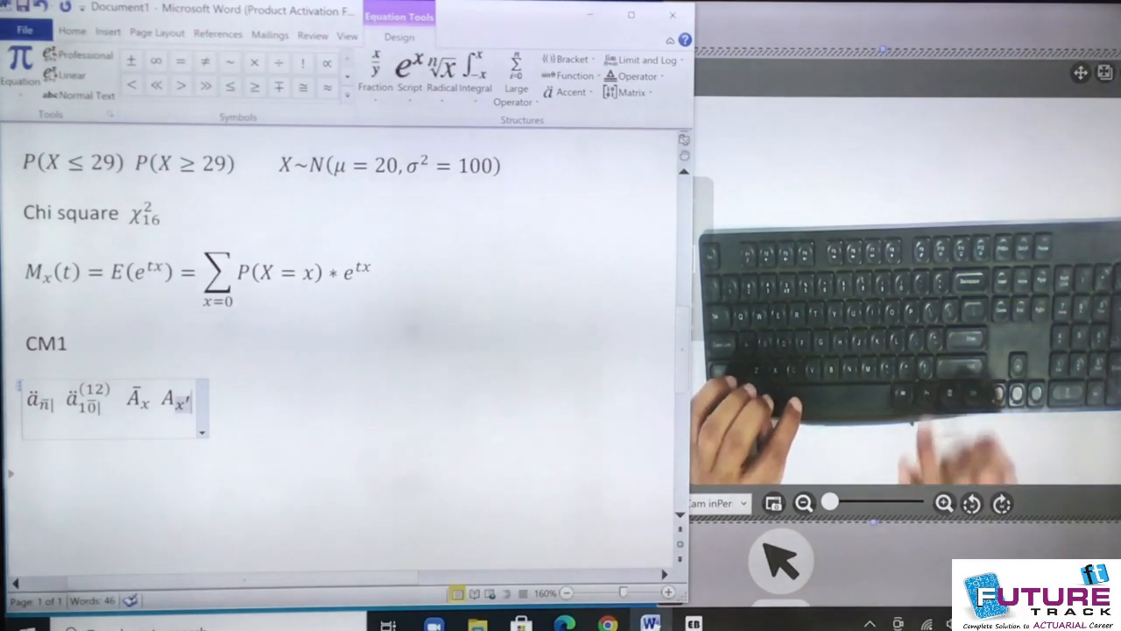
{"action": "type", "text": "'"}
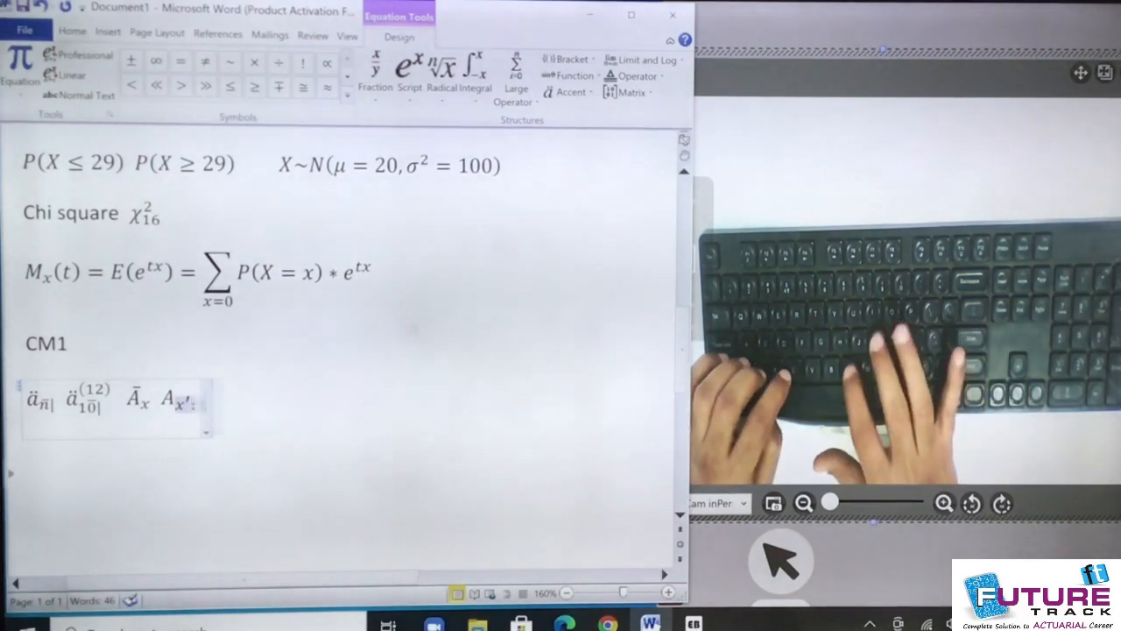
Complete the subscript after x′: with n under a \bar accent and a vertical line, and leave the script.
{"action": "type", "text": "n"}
{"action": "type", "text": "\bar"}
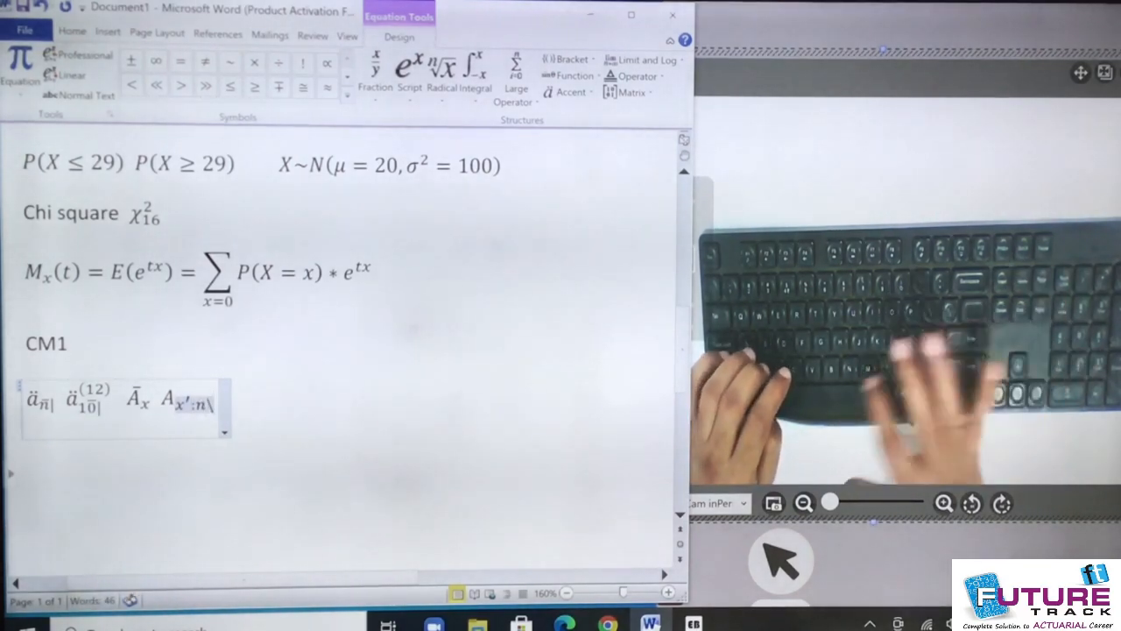
{"action": "key", "text": "space"}
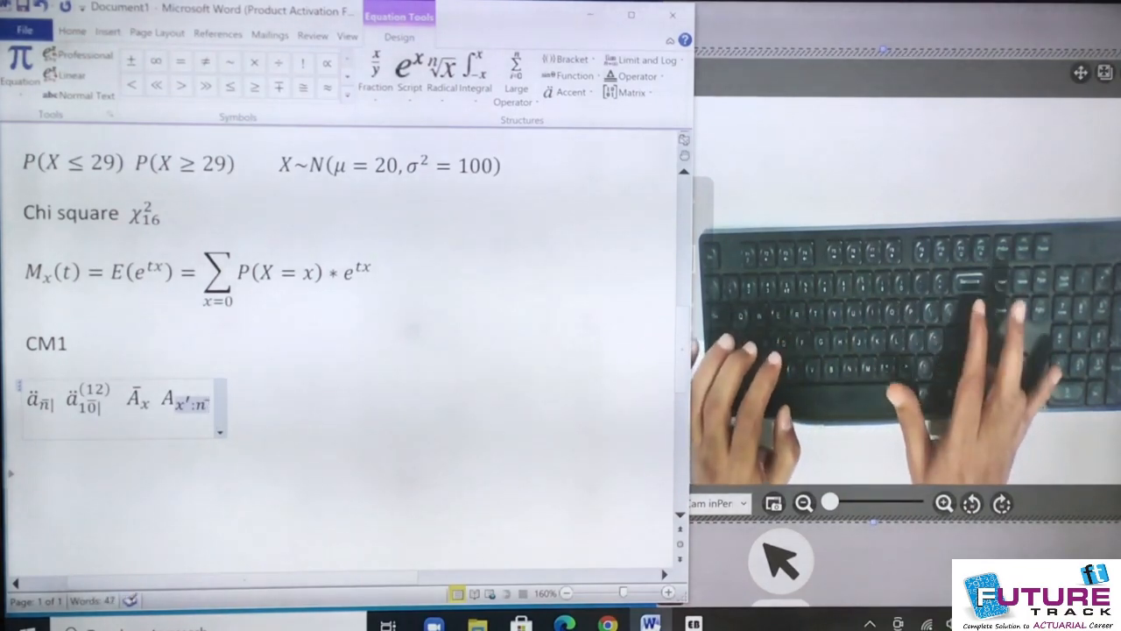
{"action": "key", "text": "Right"}
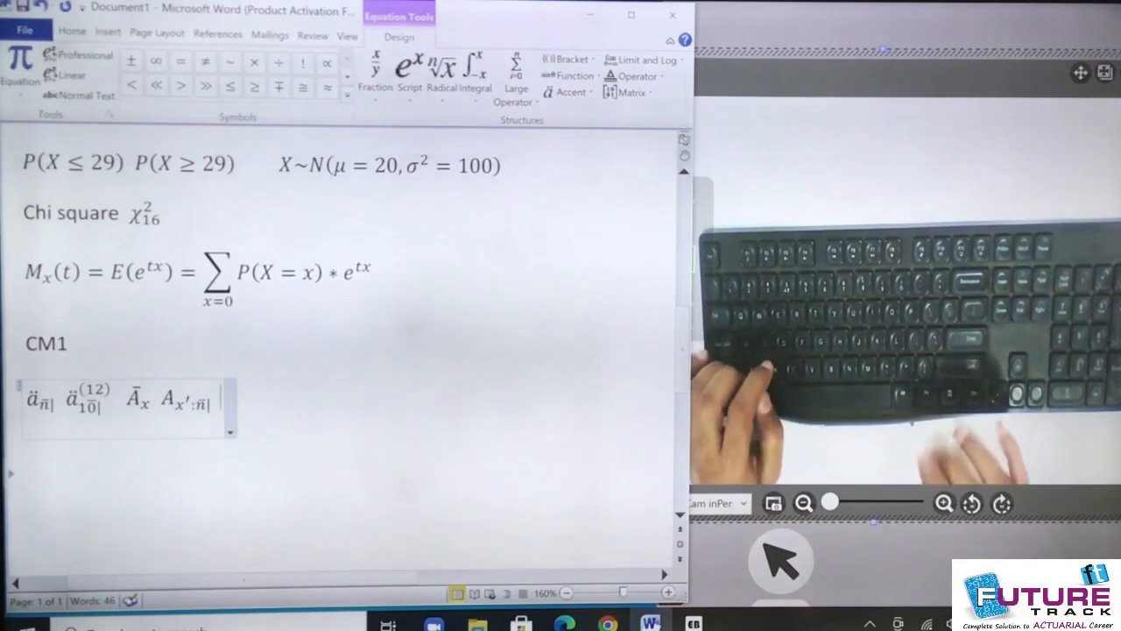
Add another A with the subscript x:n and a vertical line, using \bar over the n, and leave the script.
{"action": "type", "text": "A"}
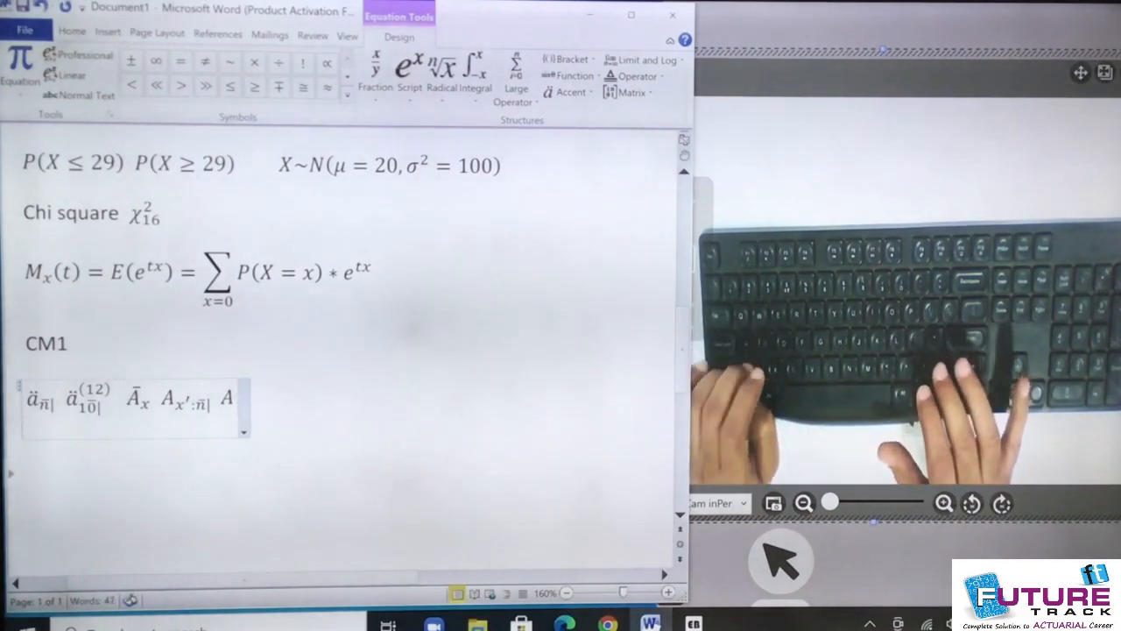
{"action": "type", "text": "_"}
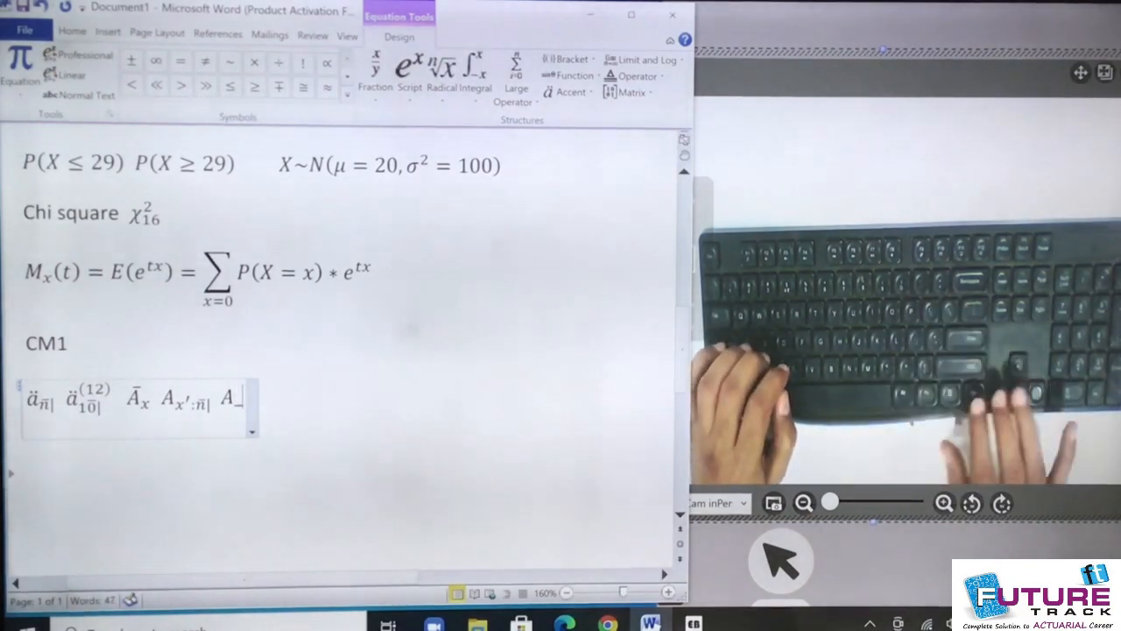
{"action": "key", "text": "Right"}
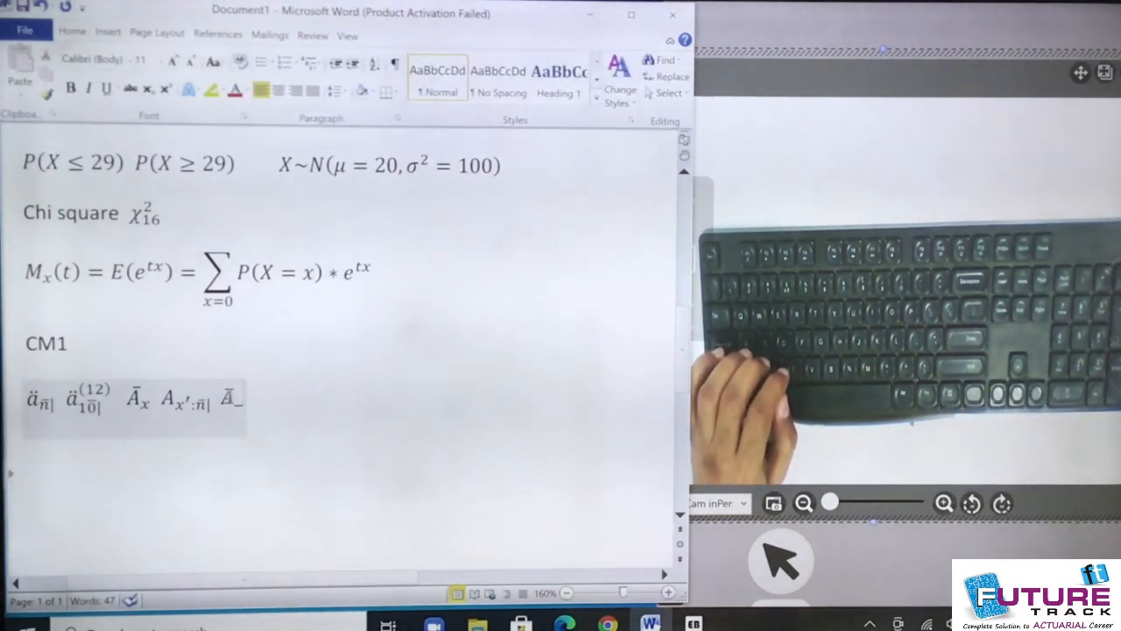
{"action": "left_click", "coordinate": [238, 399]}
{"action": "key", "text": "space"}
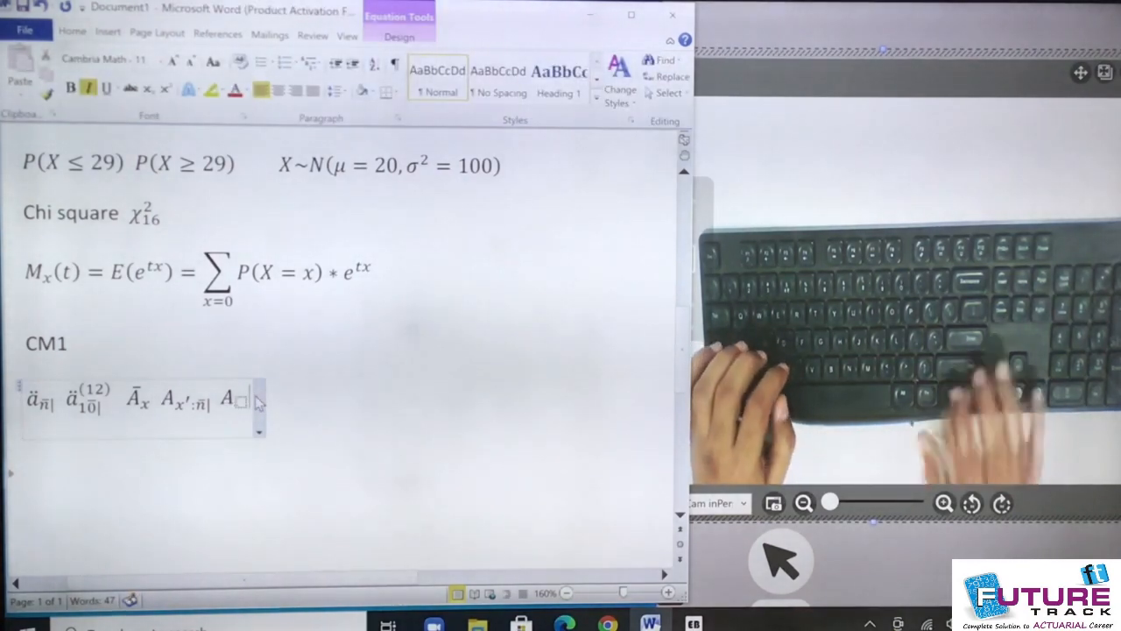
{"action": "type", "text": "x"}
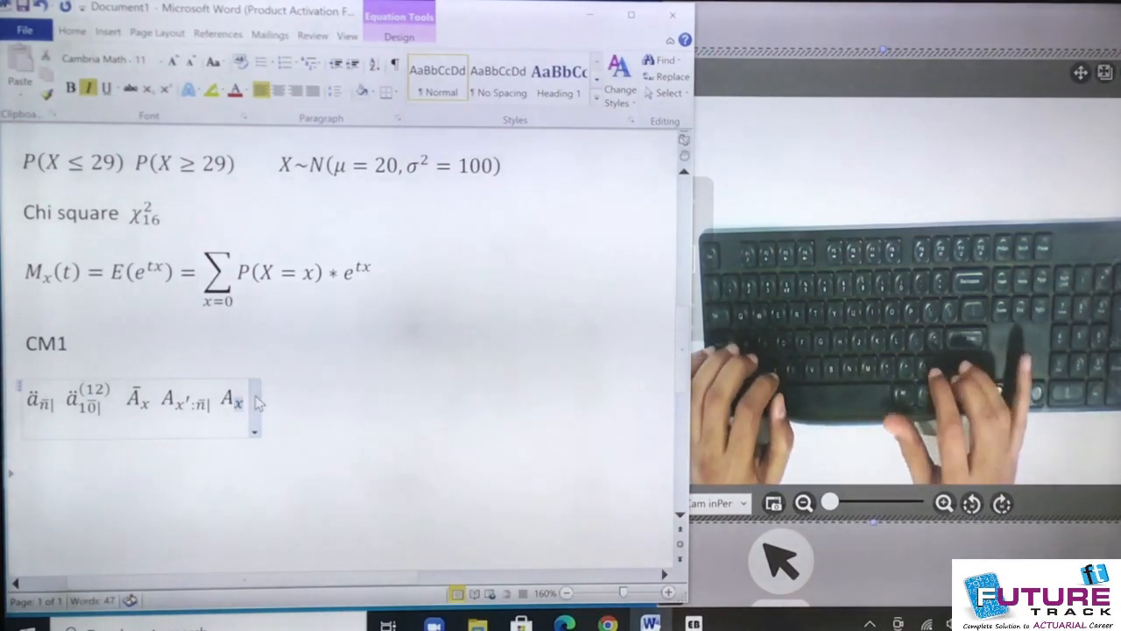
{"action": "type", "text": ":n"}
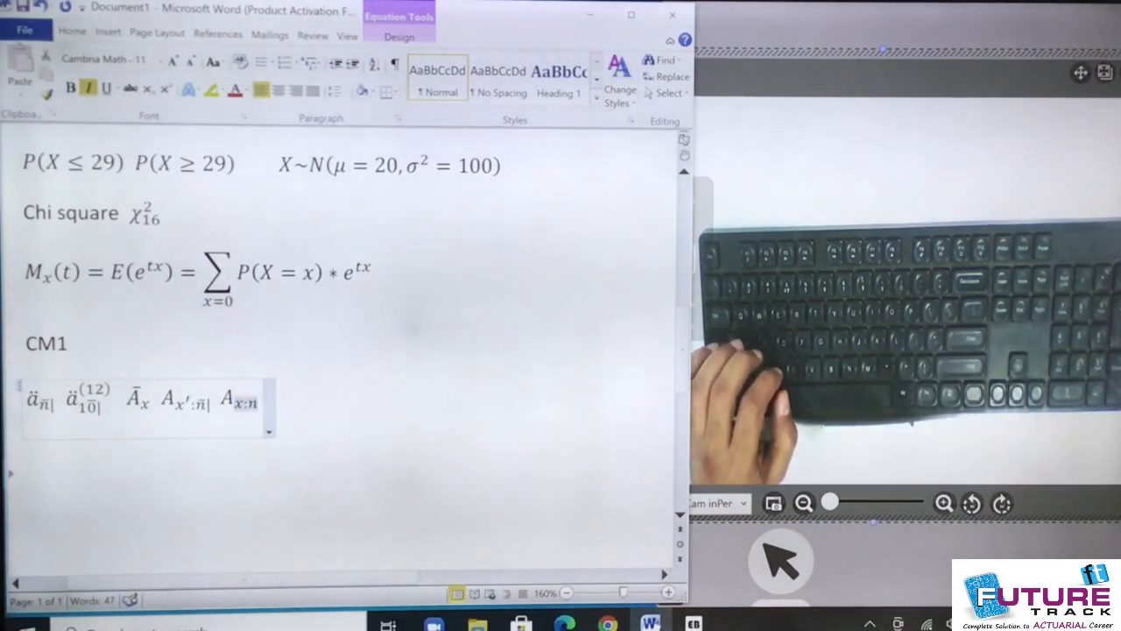
{"action": "type", "text": "\bar"}
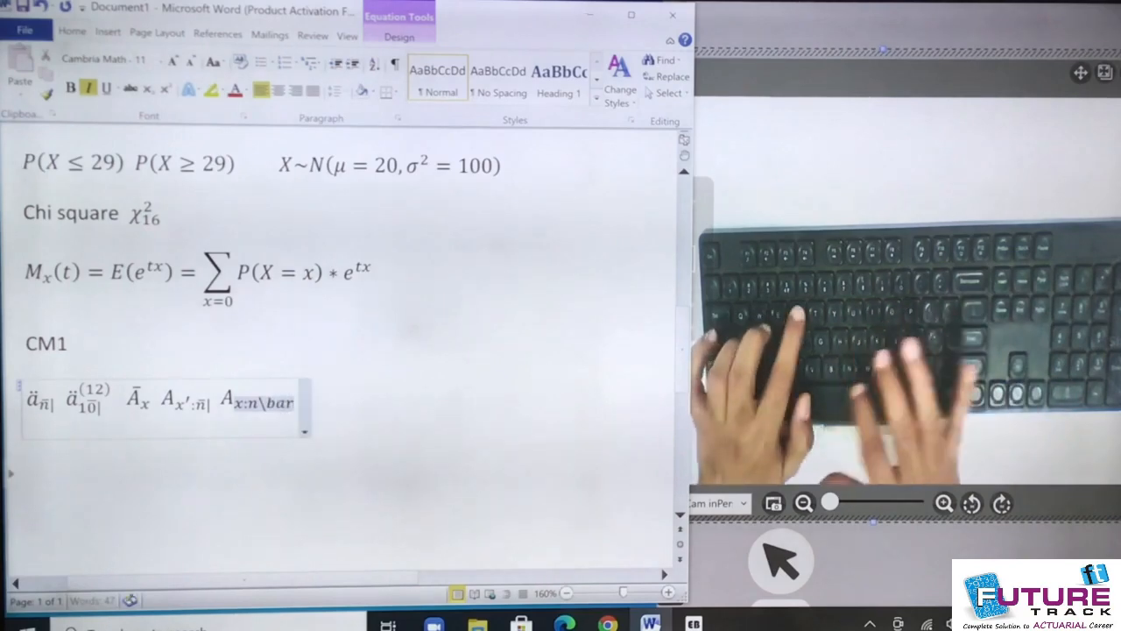
{"action": "key", "text": "space"}
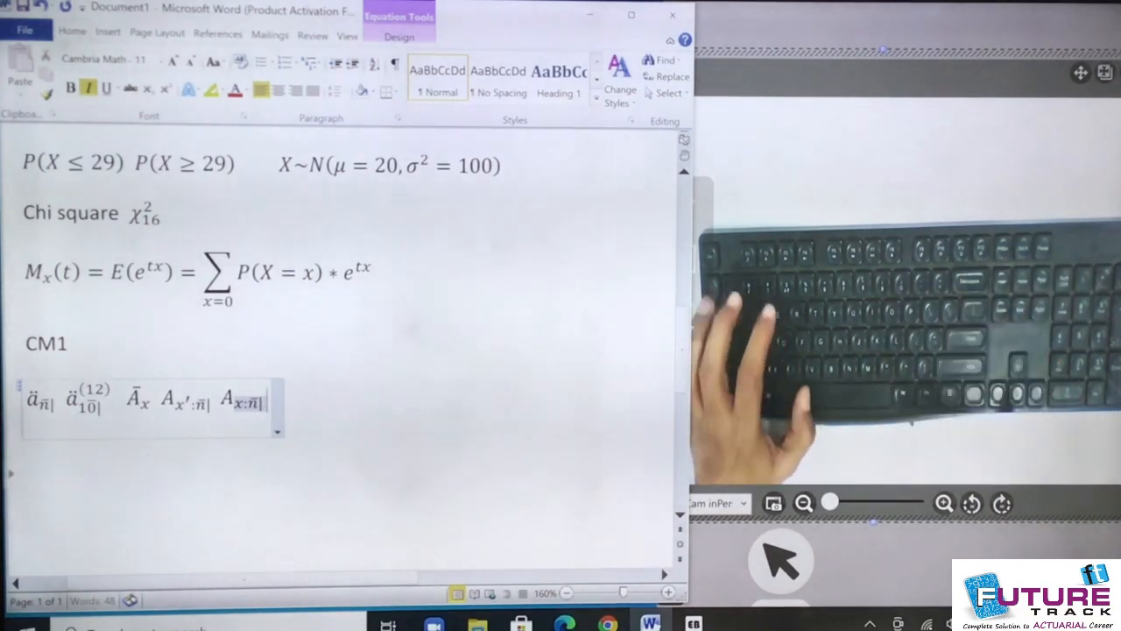
{"action": "left_click", "coordinate": [269, 393]}
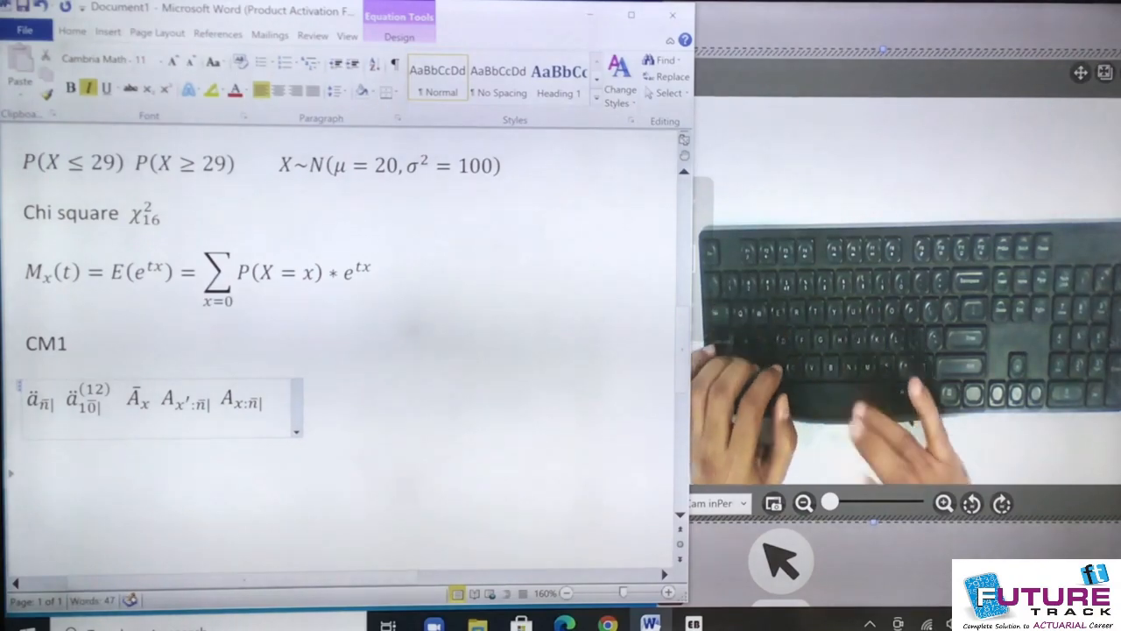
Add Ia to the end of the equation, using \bar to put a bar over the a.
{"action": "key", "text": "BackSpace"}
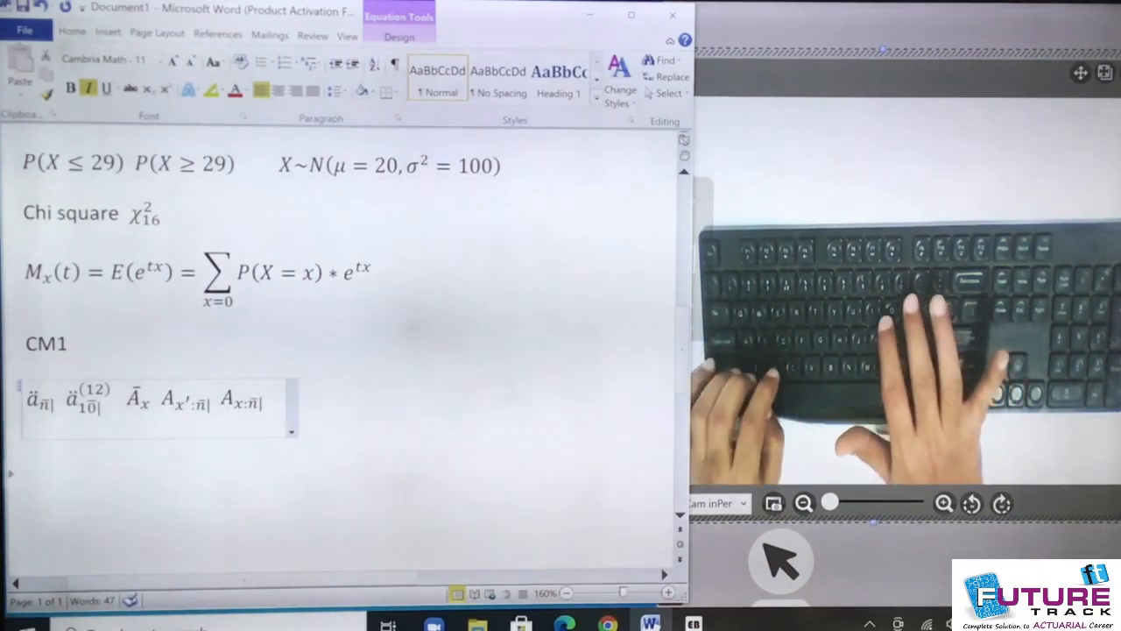
{"action": "type", "text": "I"}
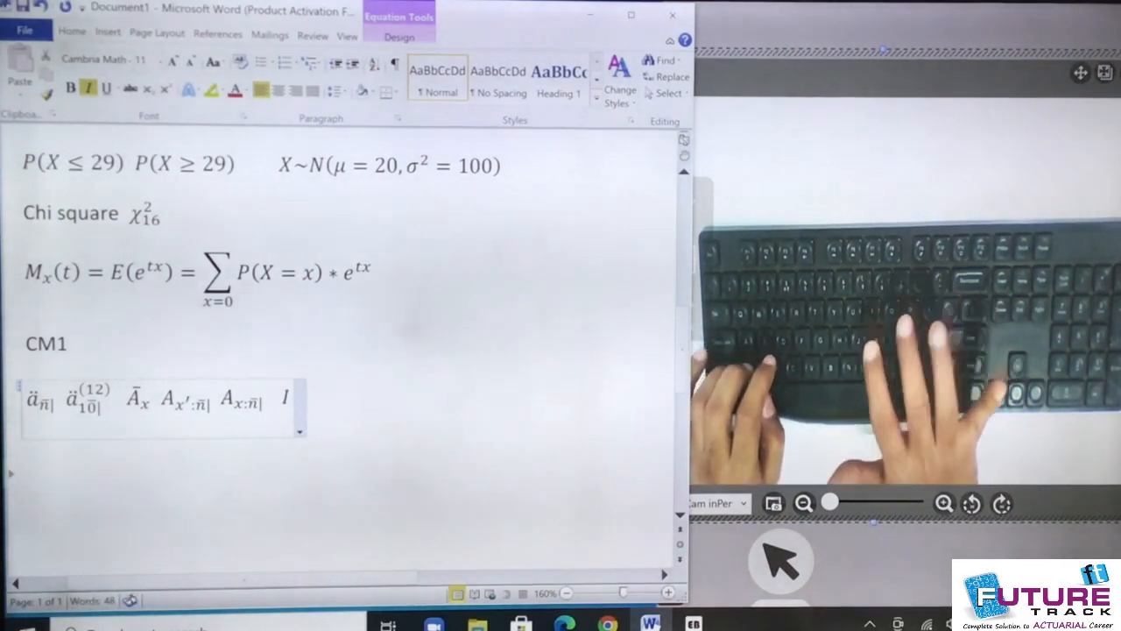
{"action": "type", "text": "a"}
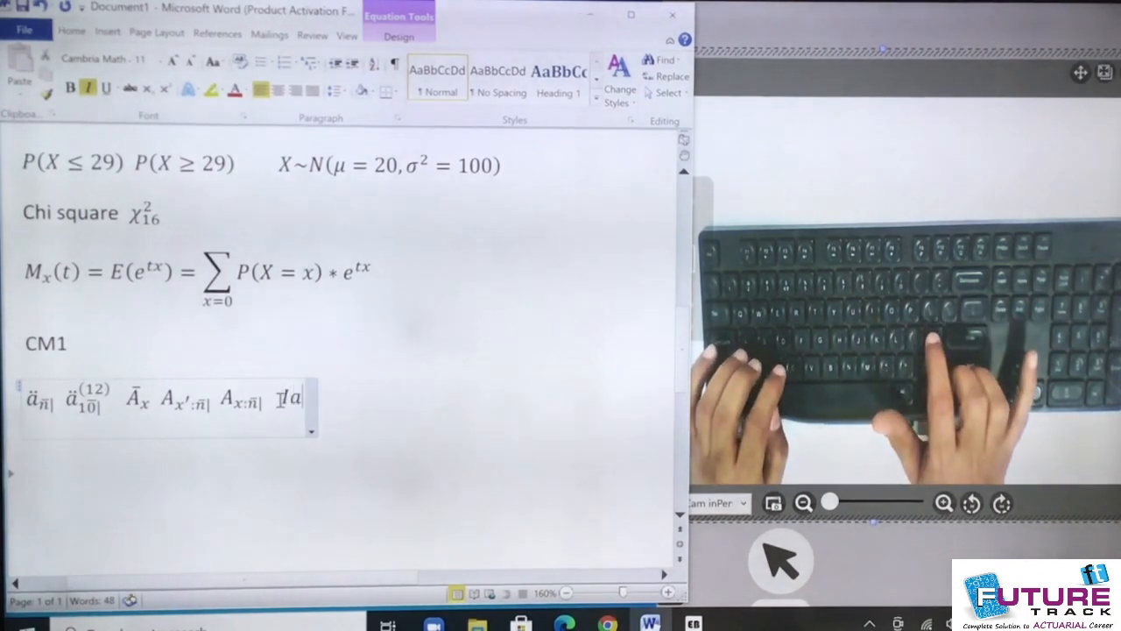
{"action": "type", "text": "\bar"}
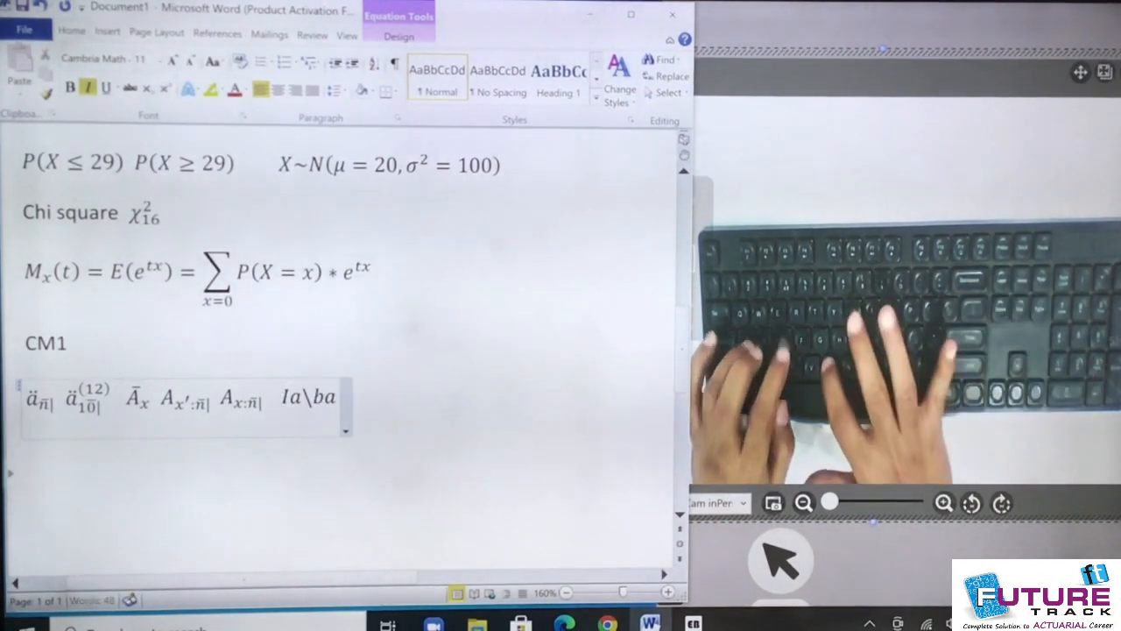
{"action": "key", "text": "space"}
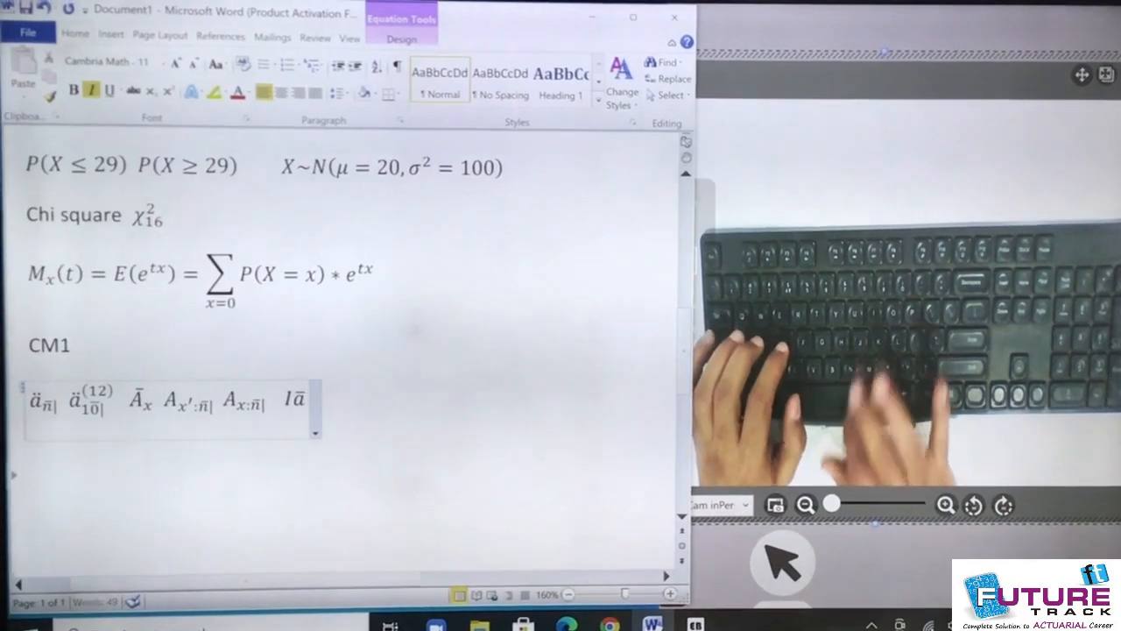
Enclose the Iā expression in parentheses.
{"action": "type", "text": ")"}
{"action": "key", "text": "Left"}
{"action": "key", "text": "Left"}
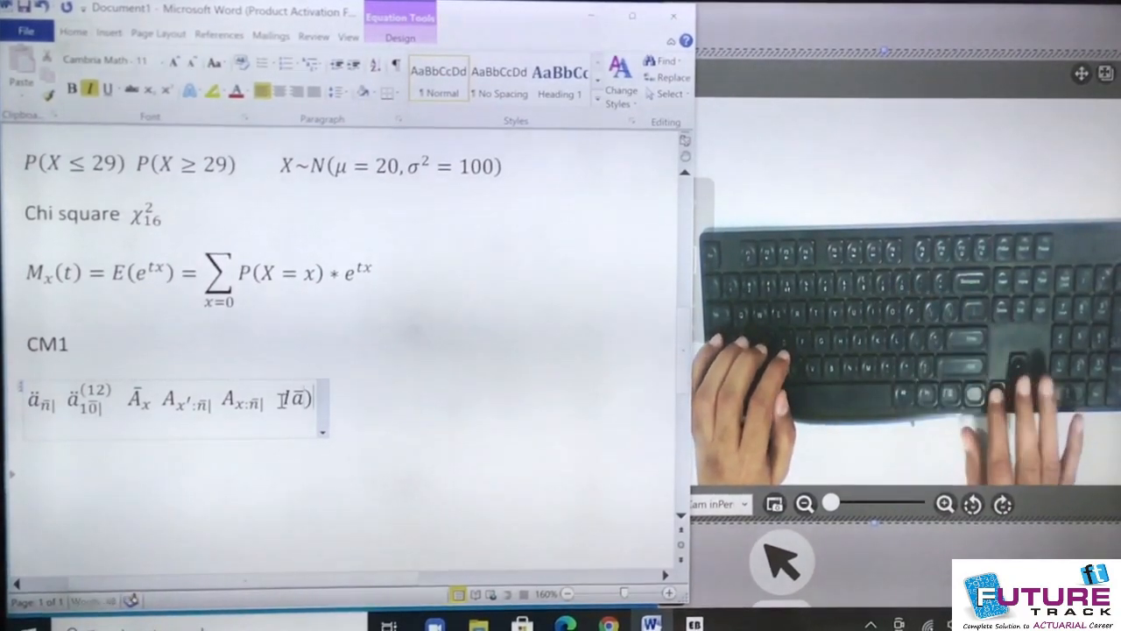
{"action": "key", "text": "Left"}
{"action": "key", "text": "Left"}
{"action": "key", "text": "Left"}
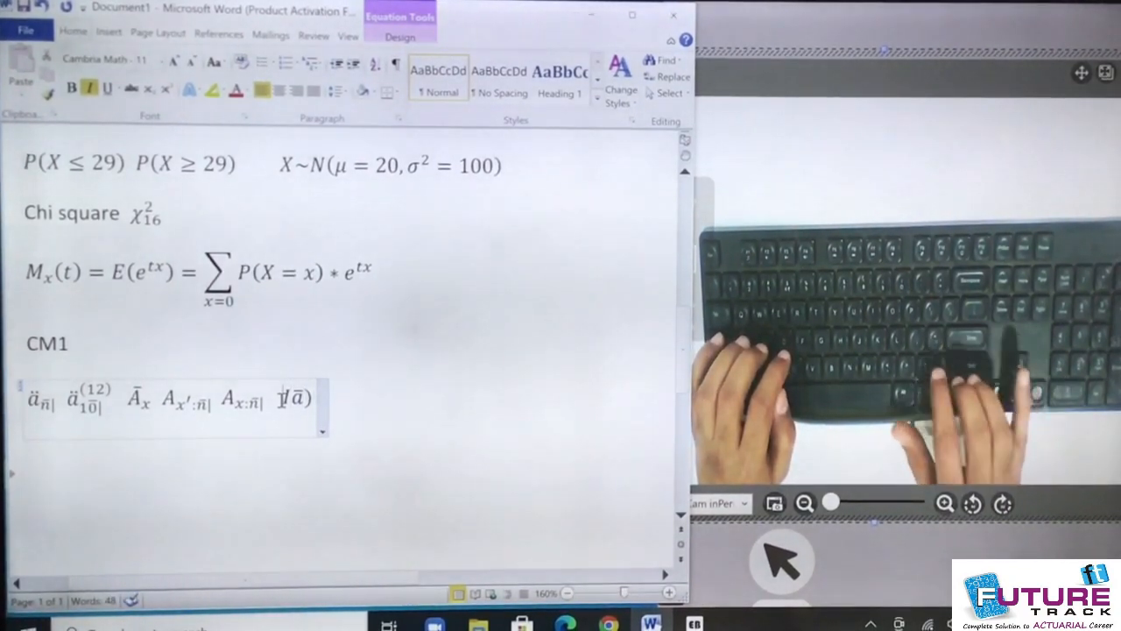
{"action": "type", "text": "("}
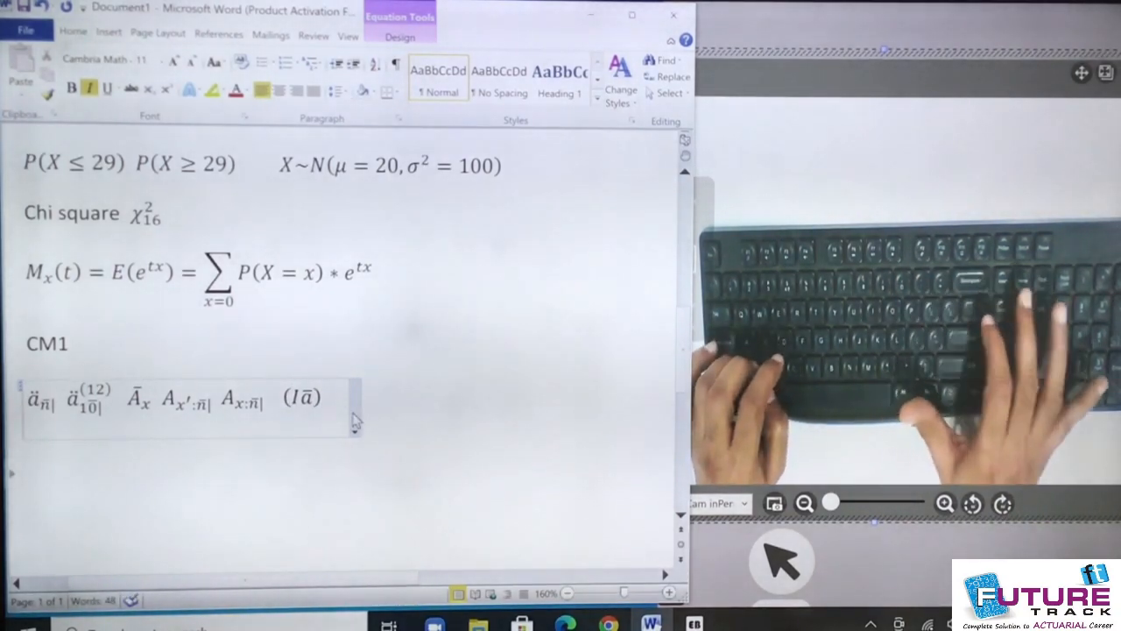
Add (Ia) to the end of the equation and use \bar to put a single bar over both letters.
{"action": "type", "text": "     ("}
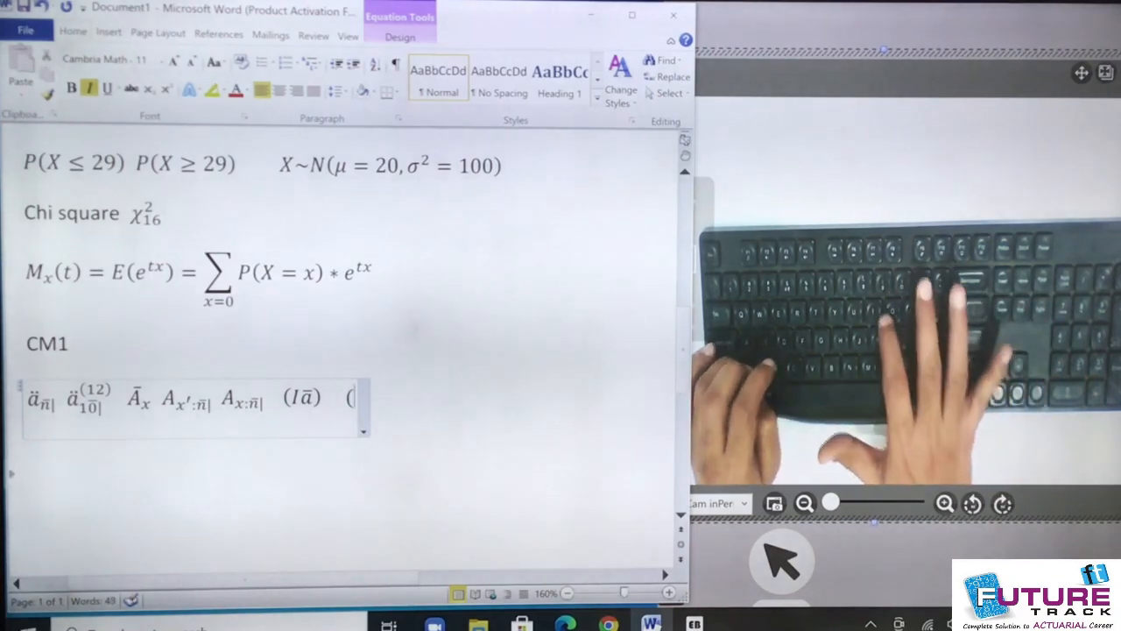
{"action": "type", "text": "Ia"}
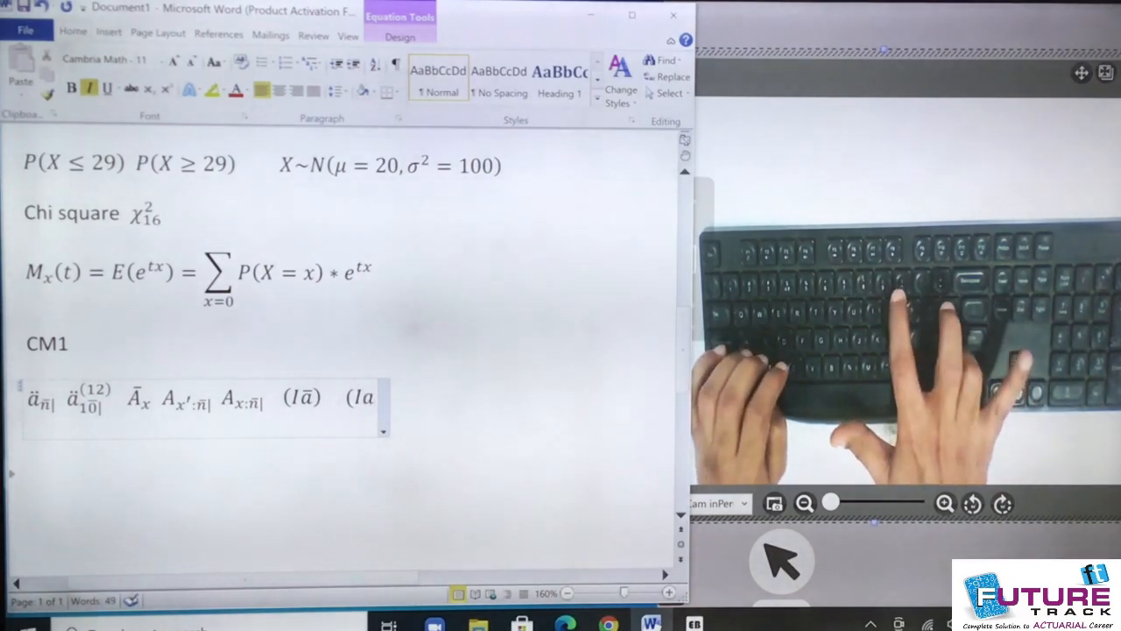
{"action": "type", "text": ")\\"}
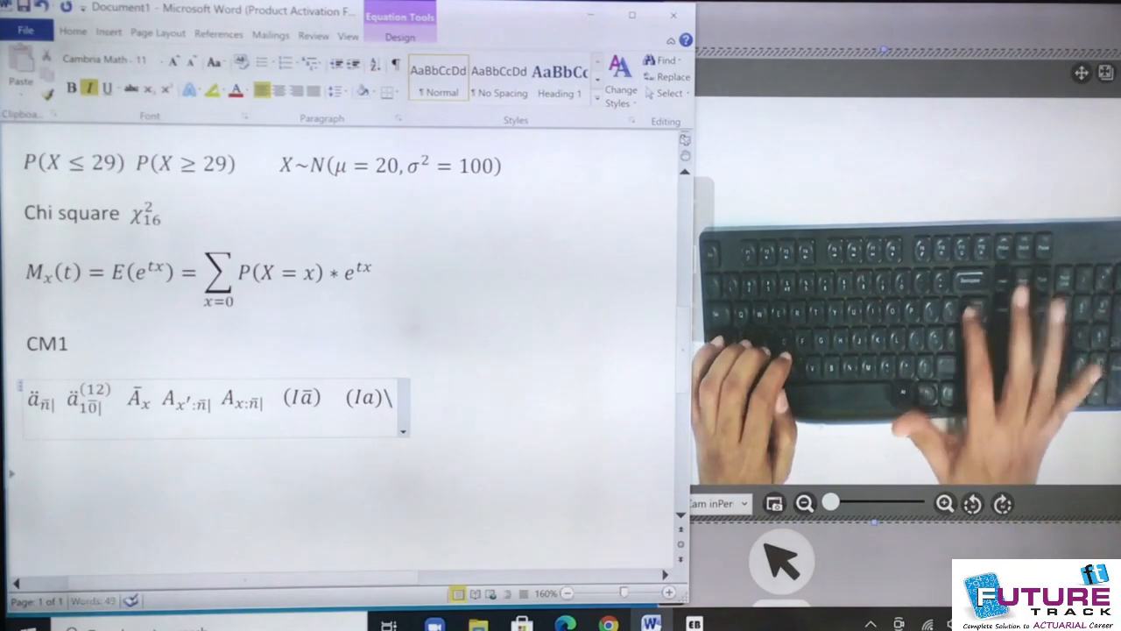
{"action": "type", "text": "bar "}
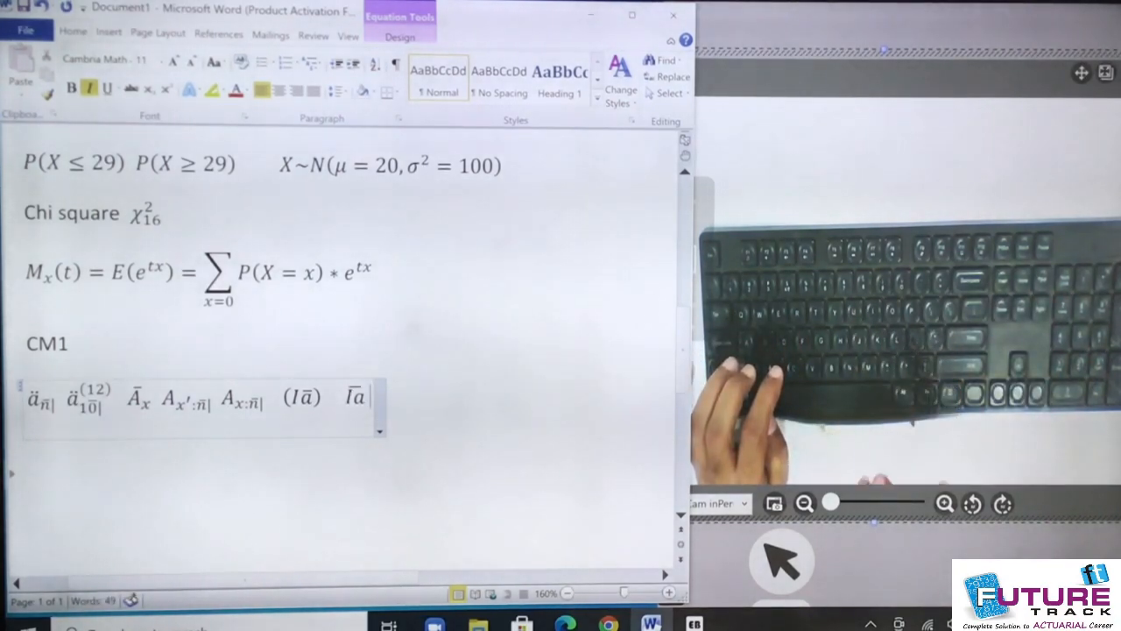
Enclose the barred Ia in parentheses and remove the extra space after the opening parenthesis.
{"action": "type", "text": " )"}
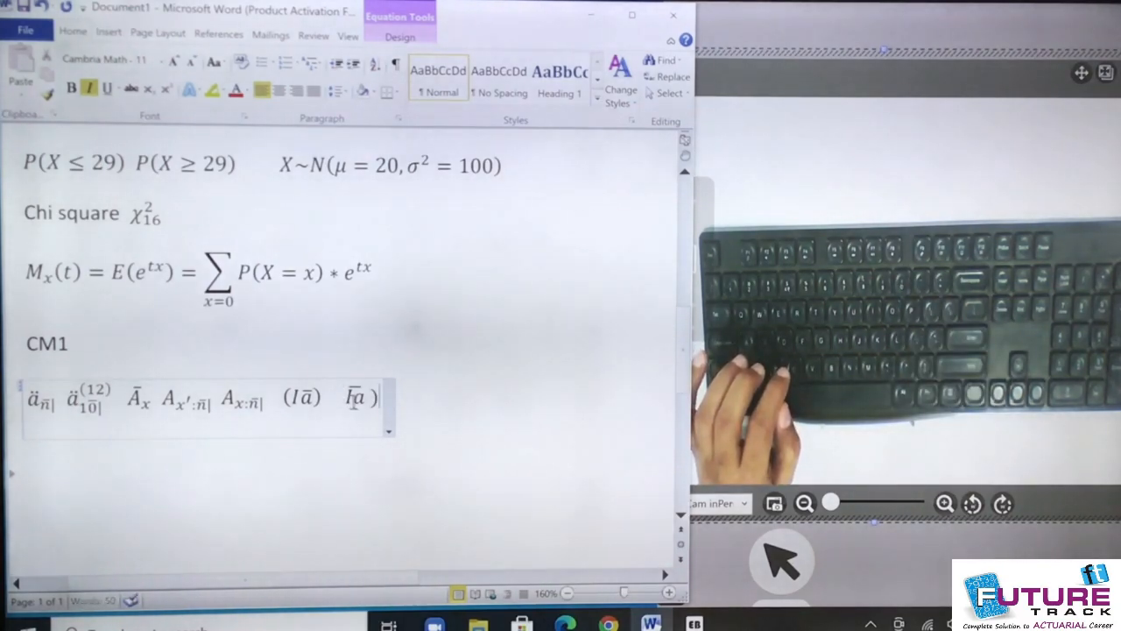
{"action": "type", "text": "("}
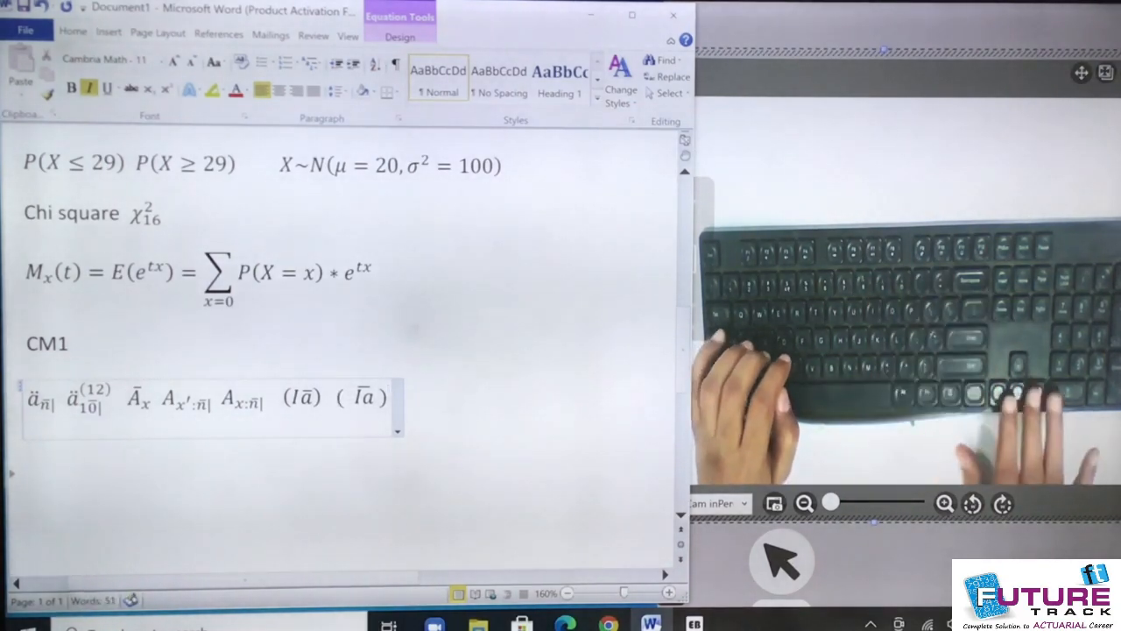
{"action": "key", "text": "Right"}
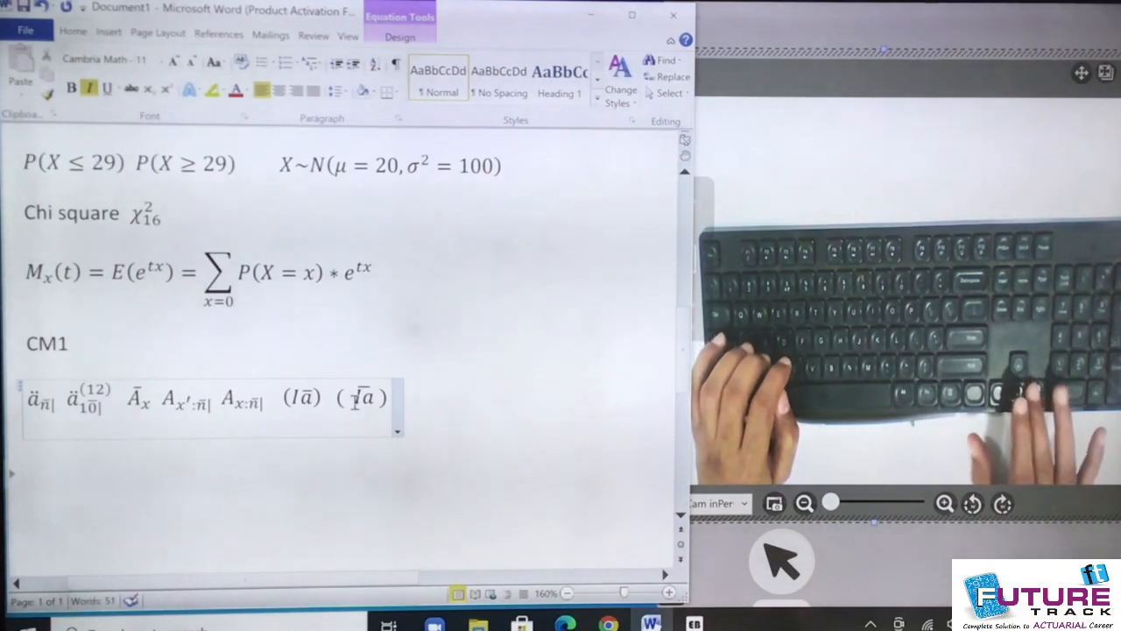
{"action": "key", "text": "BackSpace"}
{"action": "key", "text": "Right"}
{"action": "key", "text": "Right"}
{"action": "key", "text": "Right"}
{"action": "key", "text": "Right"}
{"action": "key", "text": "Right"}
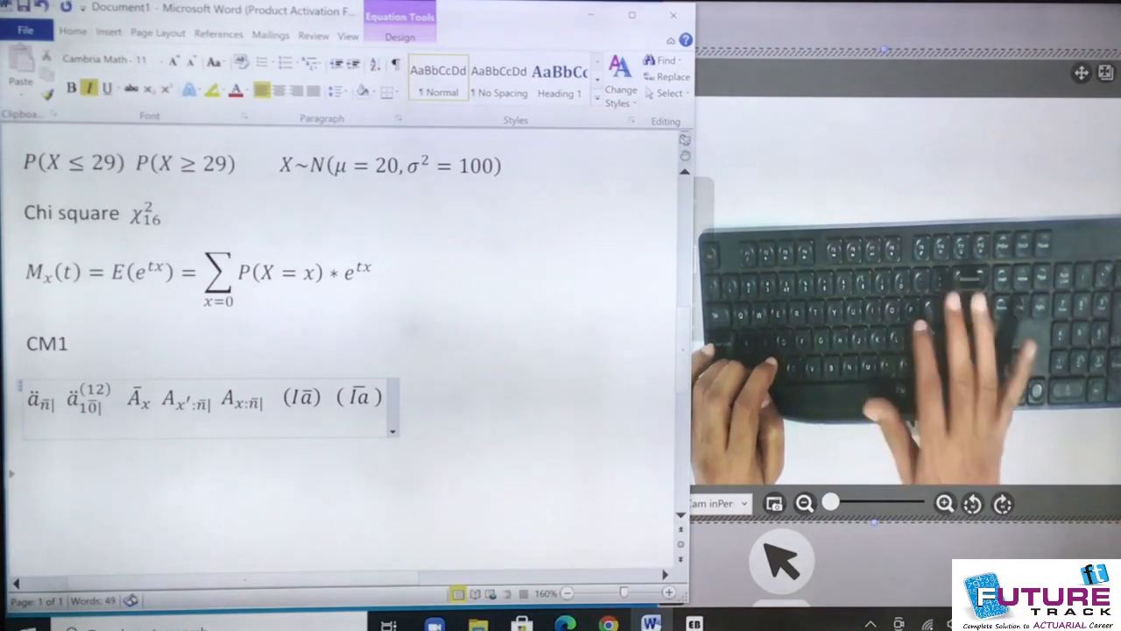
Add (IA) after the barred (Ia) term and use \bar to put one bar over both letters.
{"action": "type", "text": "("}
{"action": "key", "text": "BackSpace"}
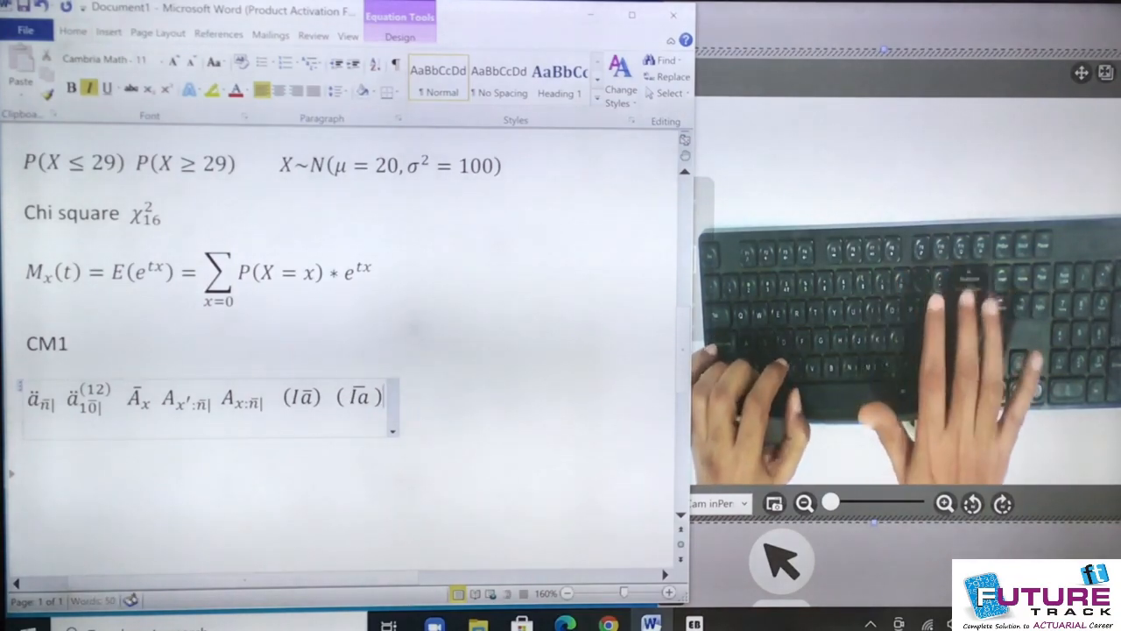
{"action": "type", "text": ") (IA"}
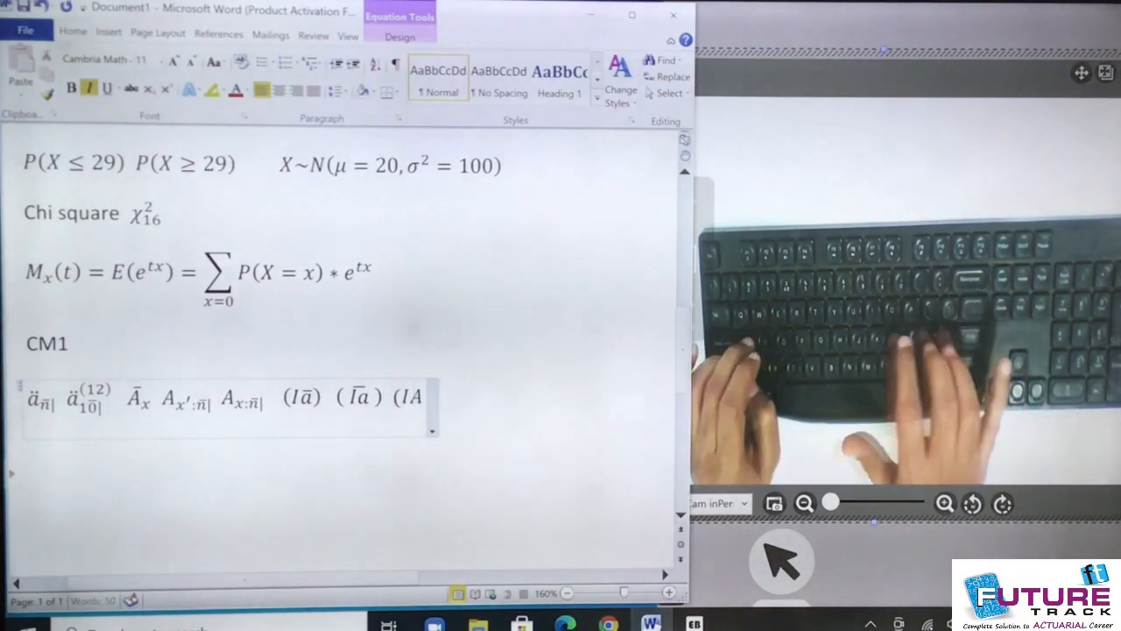
{"action": "type", "text": ")"}
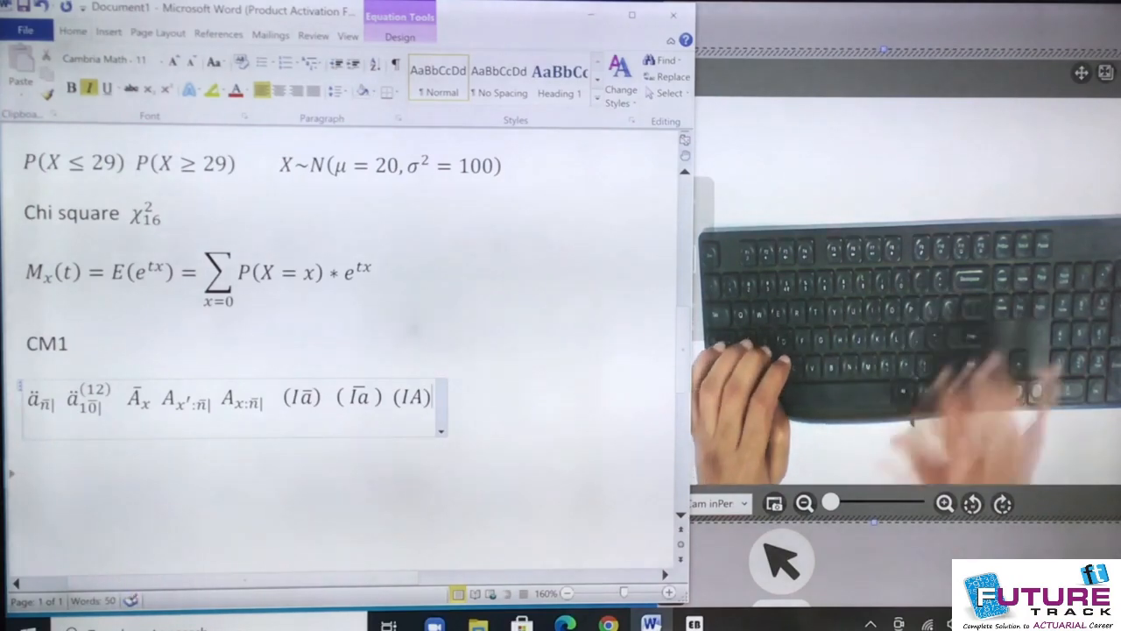
{"action": "type", "text": "\\"}
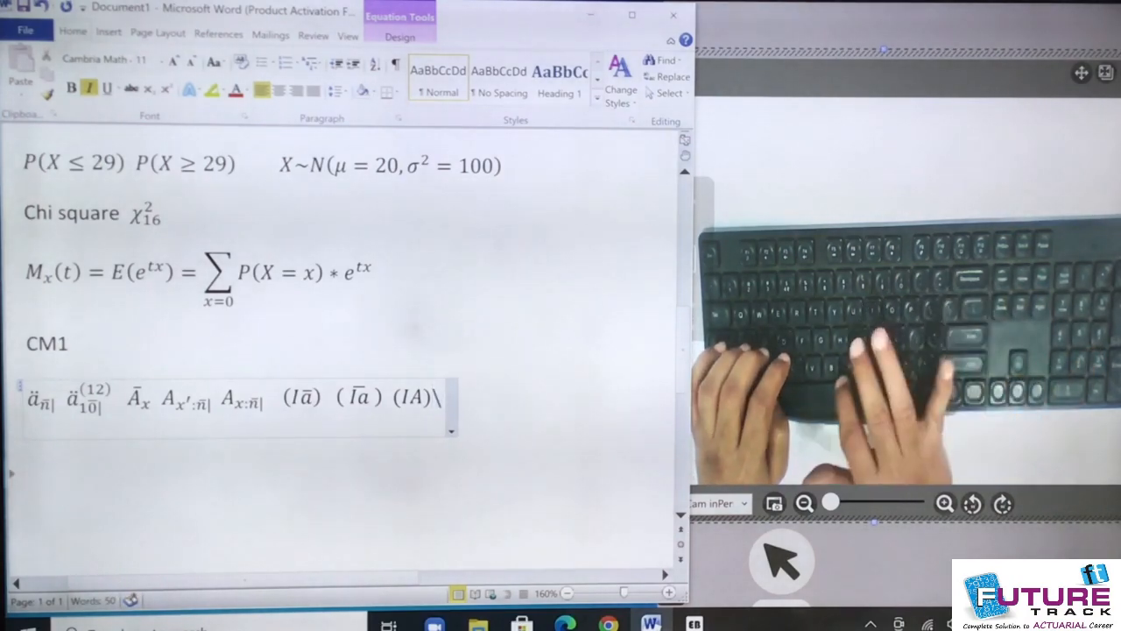
{"action": "type", "text": "bar "}
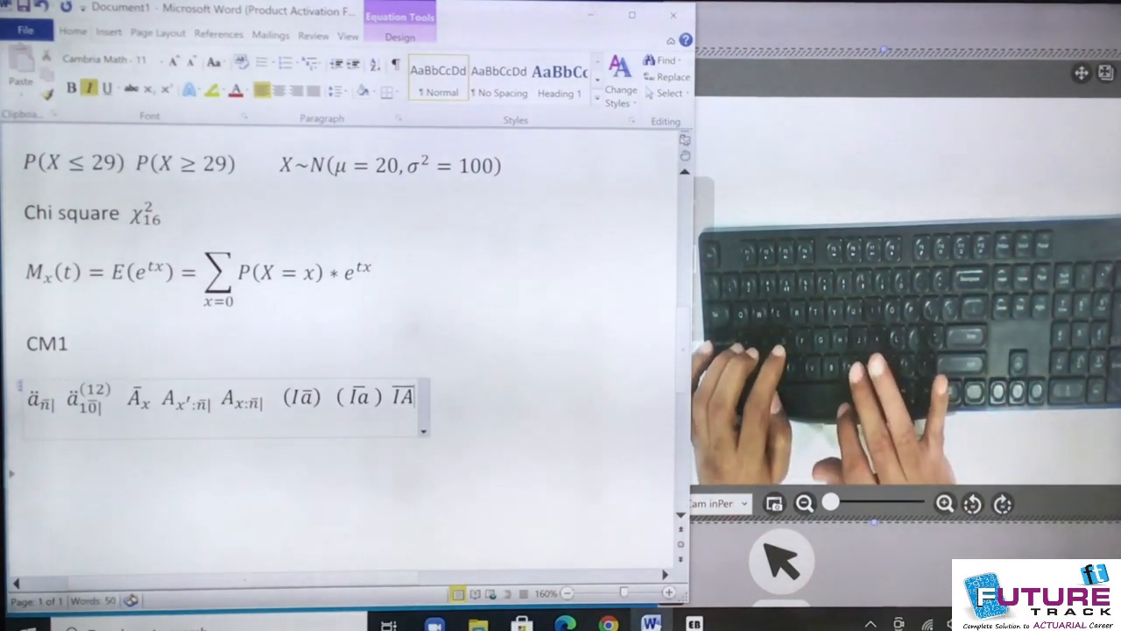
Enclose the barred IA in parentheses.
{"action": "type", "text": ")"}
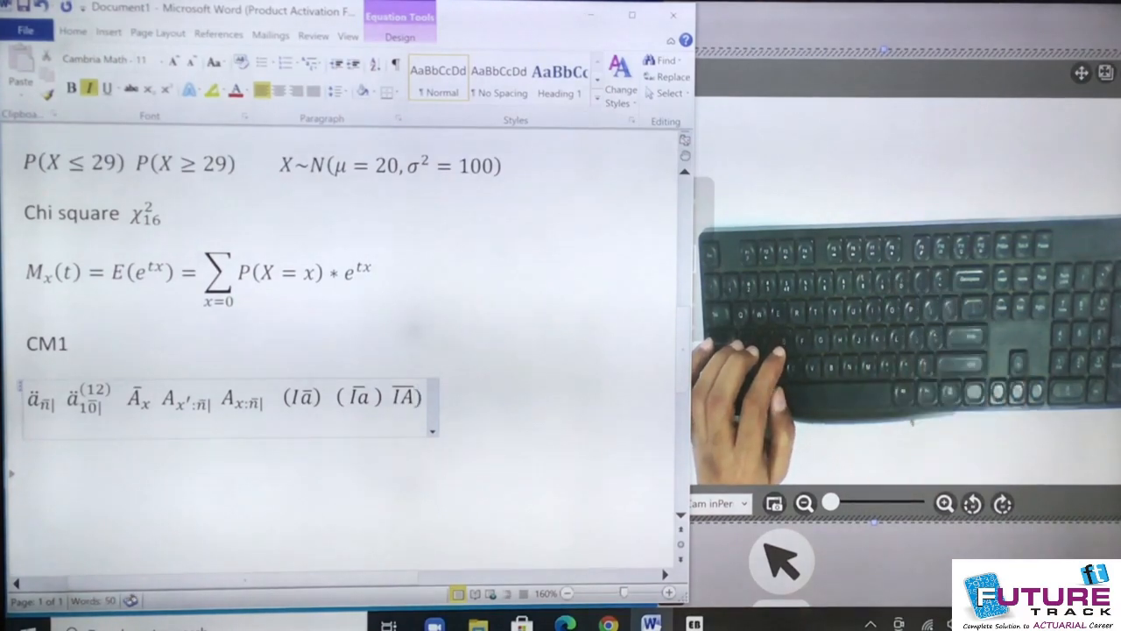
{"action": "left_click", "coordinate": [394, 399]}
{"action": "type", "text": "(ĪA)"}
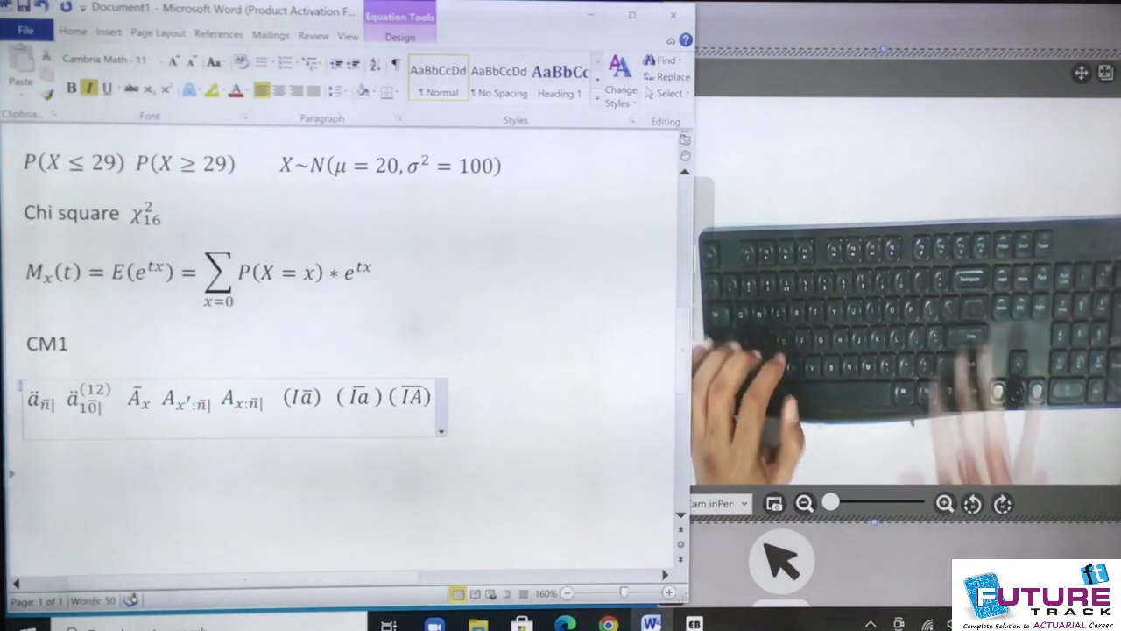
Give the barred (IA) term a subscript n with \bar over it and a vertical line, and leave the script.
{"action": "type", "text": "_"}
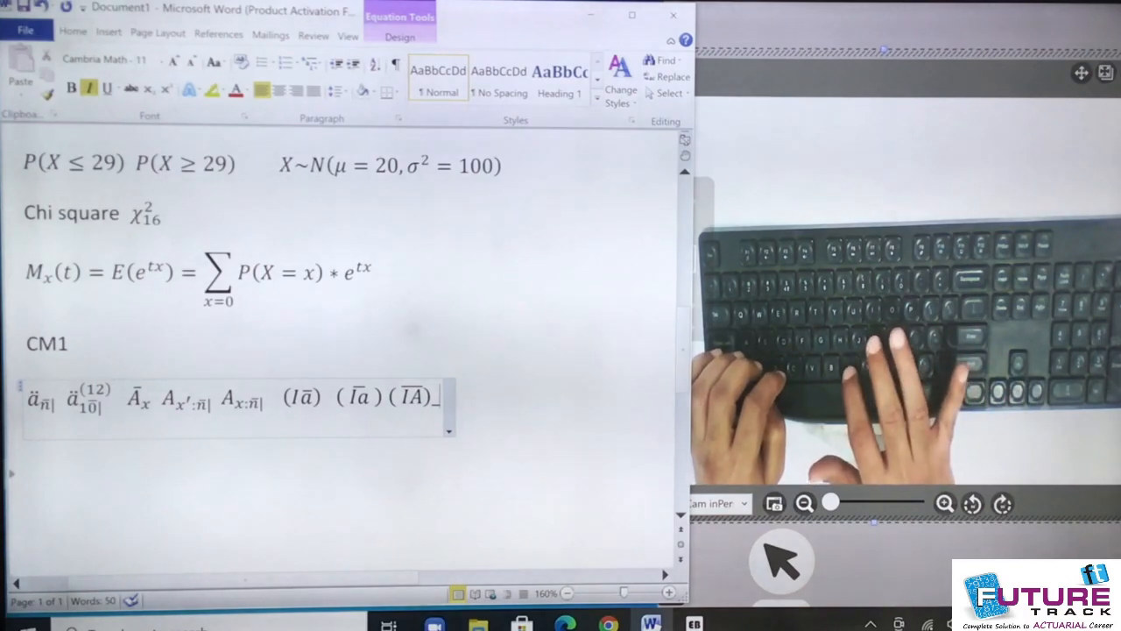
{"action": "type", "text": "n"}
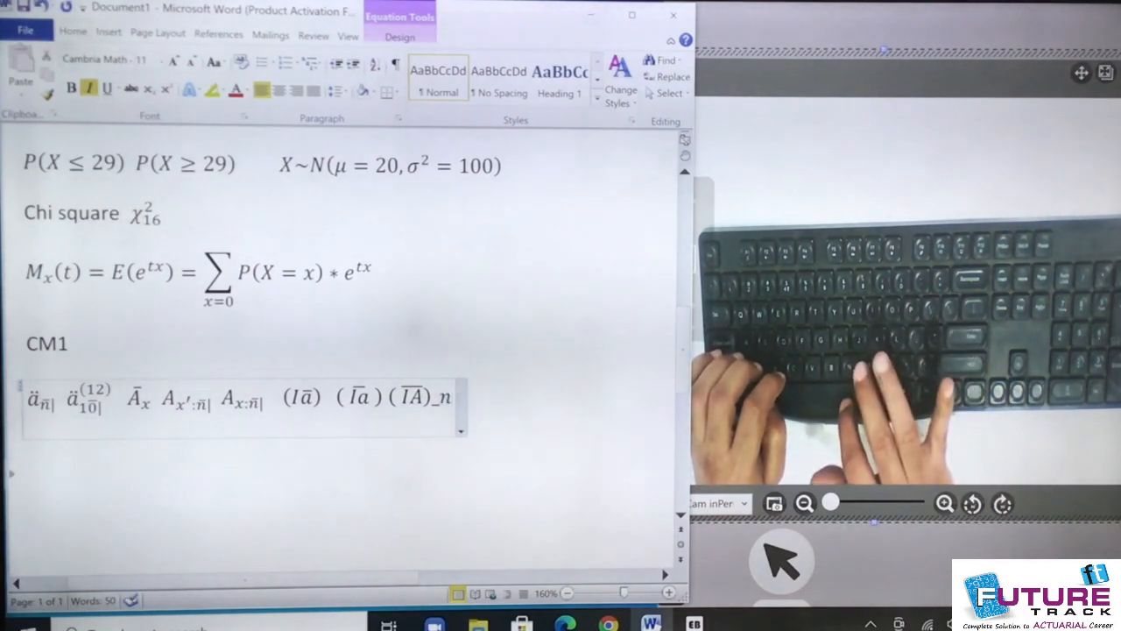
{"action": "key", "text": "space"}
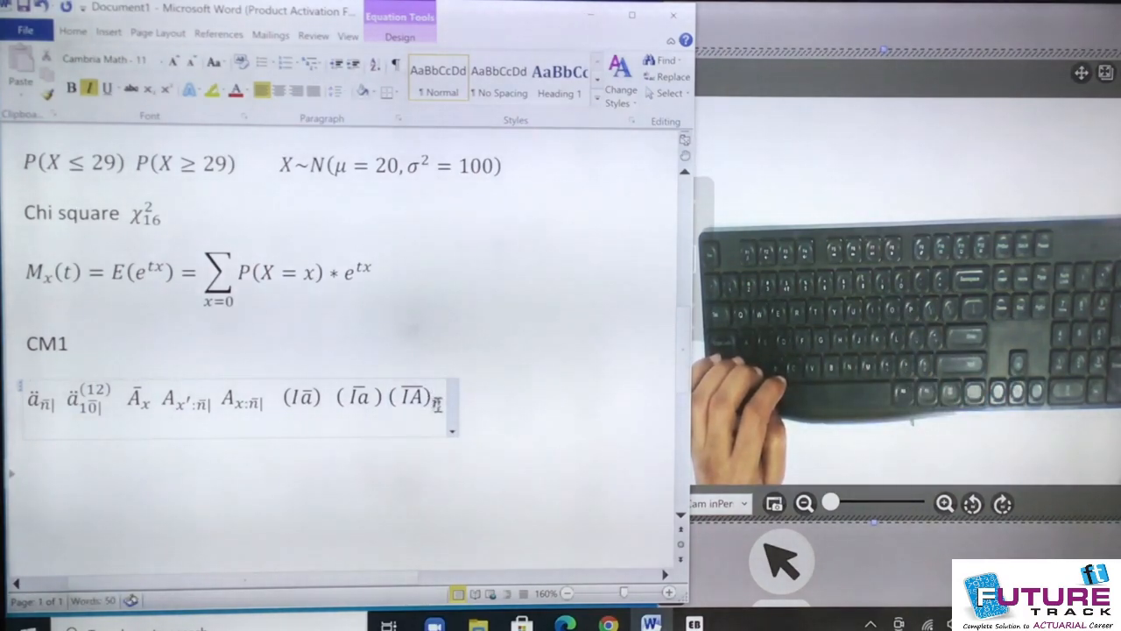
{"action": "type", "text": "\bar"}
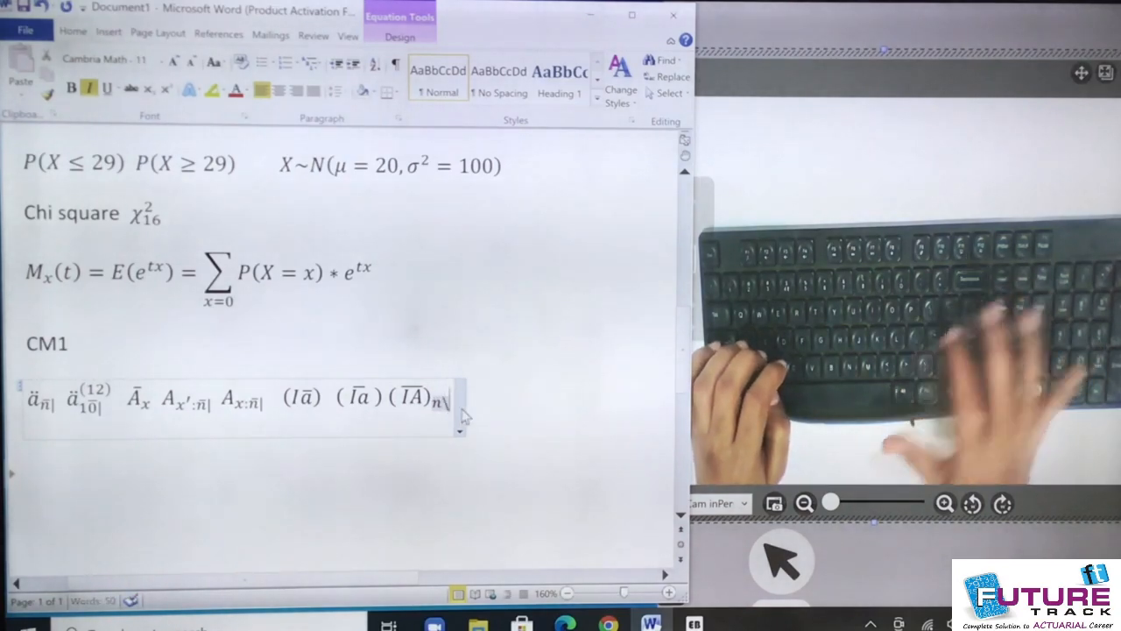
{"action": "key", "text": "space"}
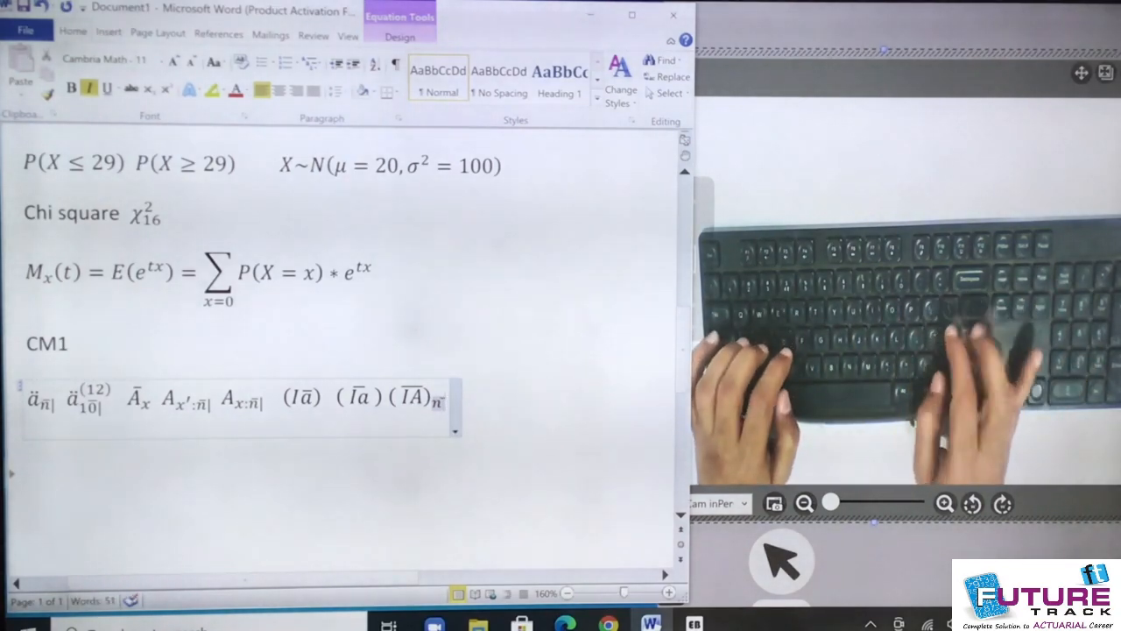
{"action": "key", "text": "space"}
{"action": "type", "text": "|"}
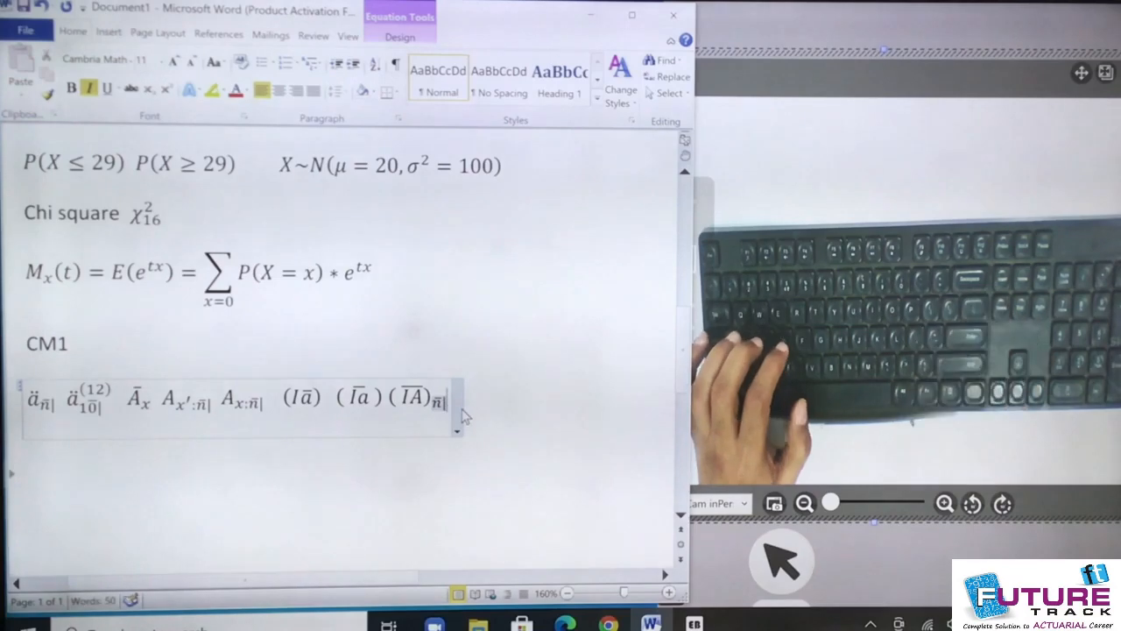
{"action": "key", "text": "Right"}
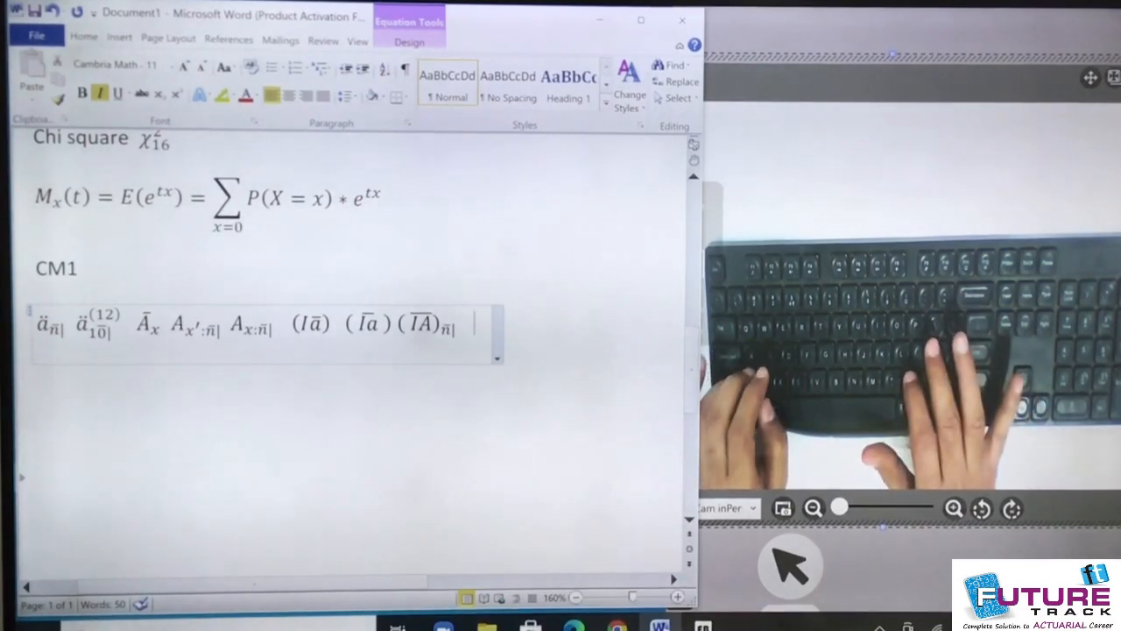
Add nq with the grouped subscript x:y to the end of the equation.
{"action": "type", "text": "n"}
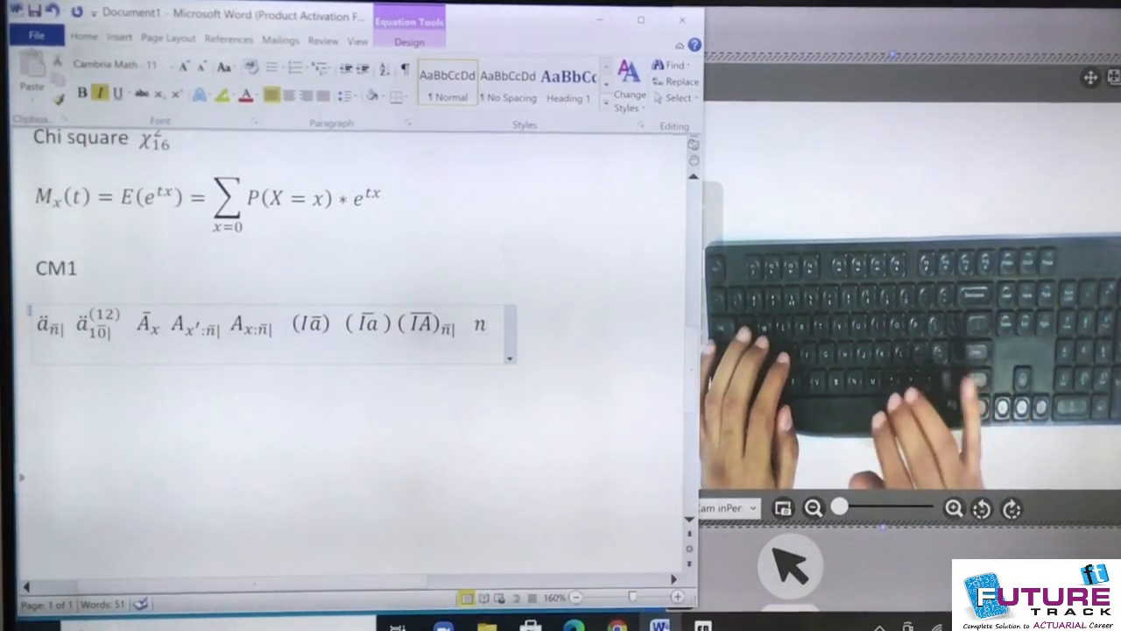
{"action": "type", "text": "q"}
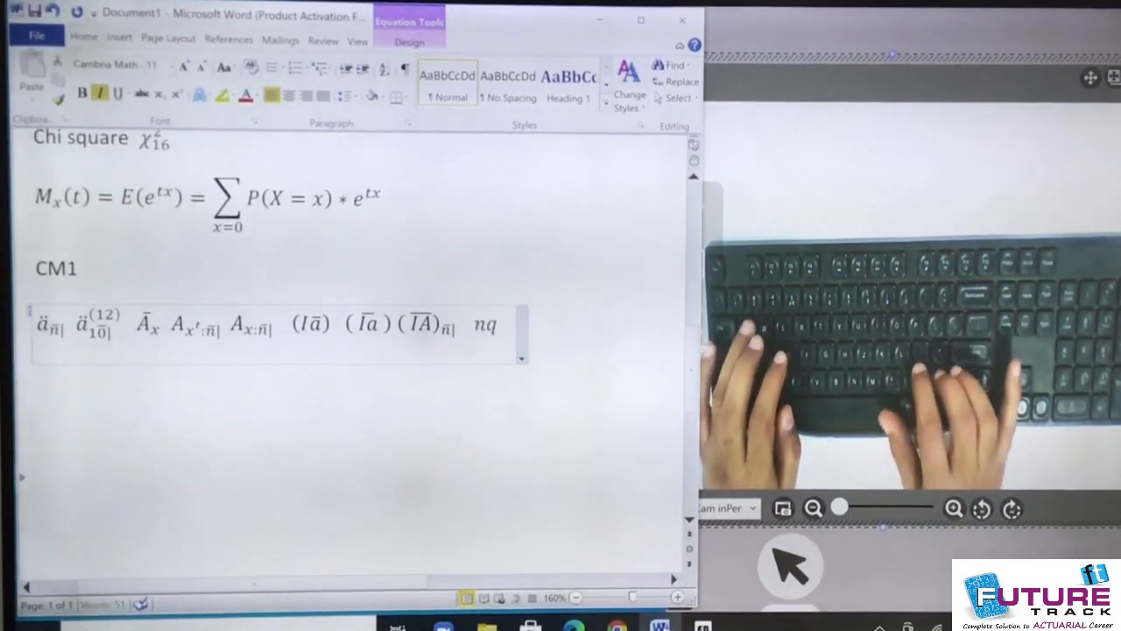
{"action": "type", "text": "_"}
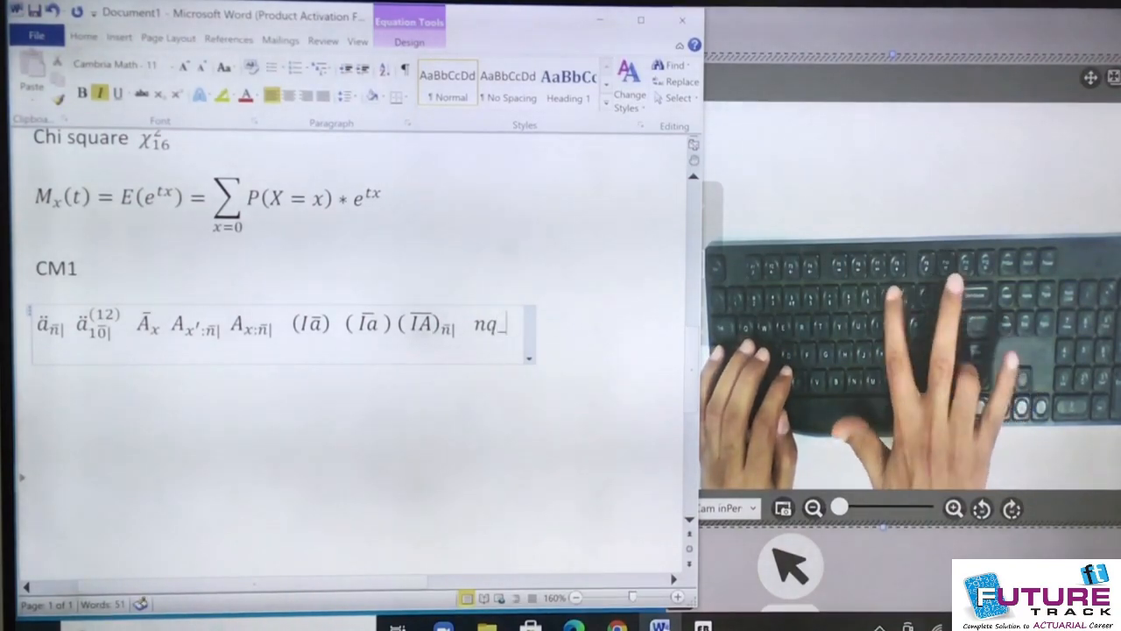
{"action": "type", "text": "("}
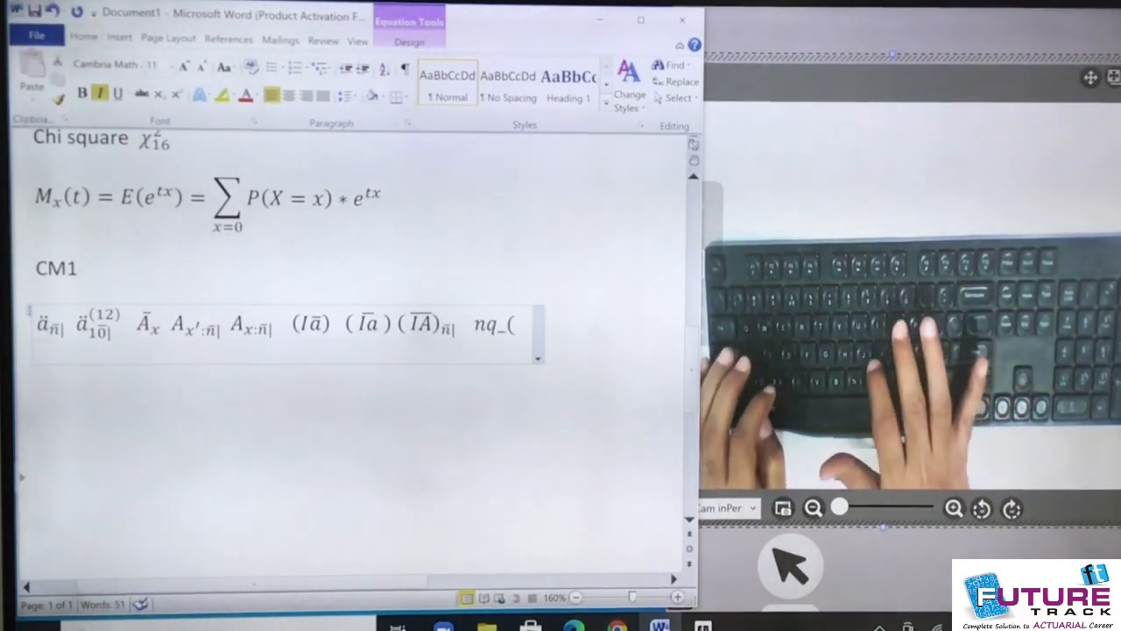
{"action": "type", "text": "x: y)"}
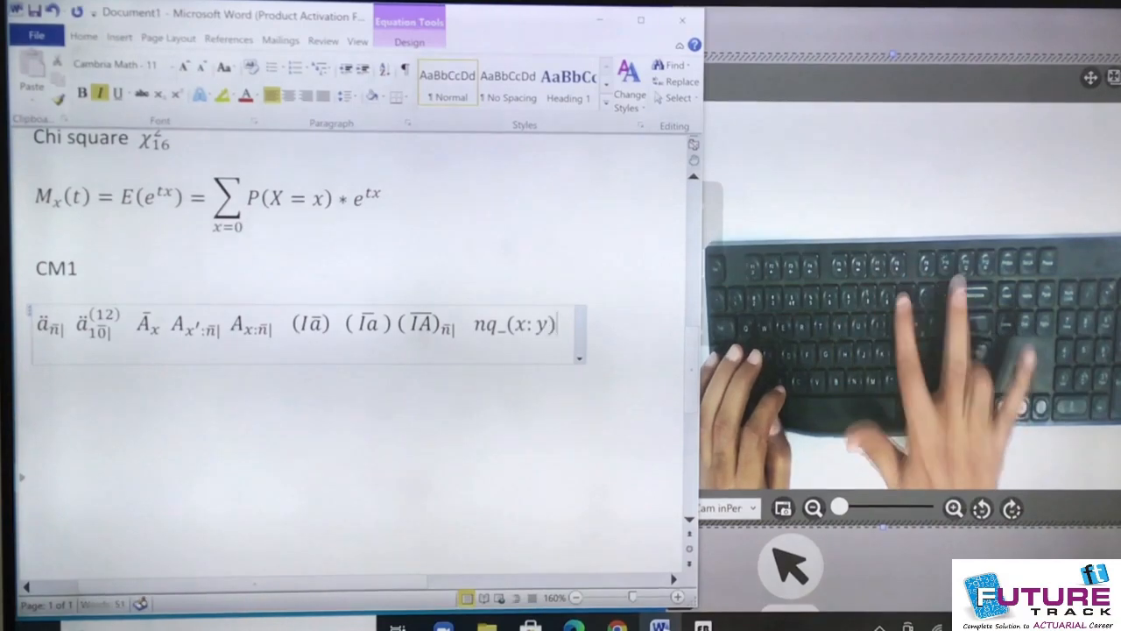
{"action": "key", "text": "space"}
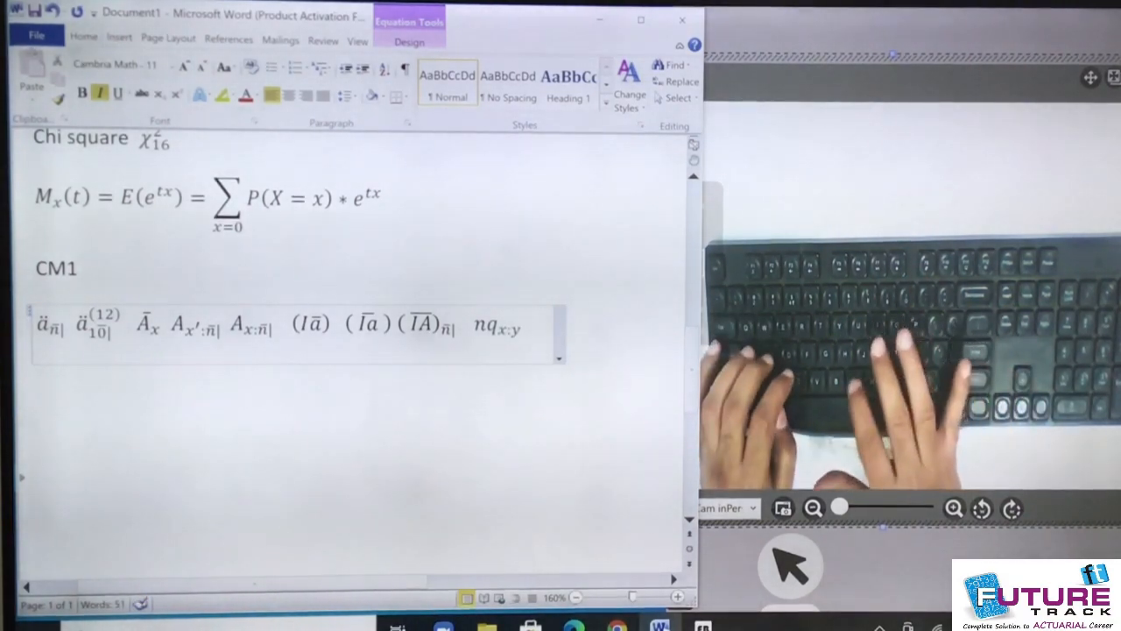
Add another nq with the subscript x¹:y, giving the x a superscript 1.
{"action": "type", "text": "nq_("}
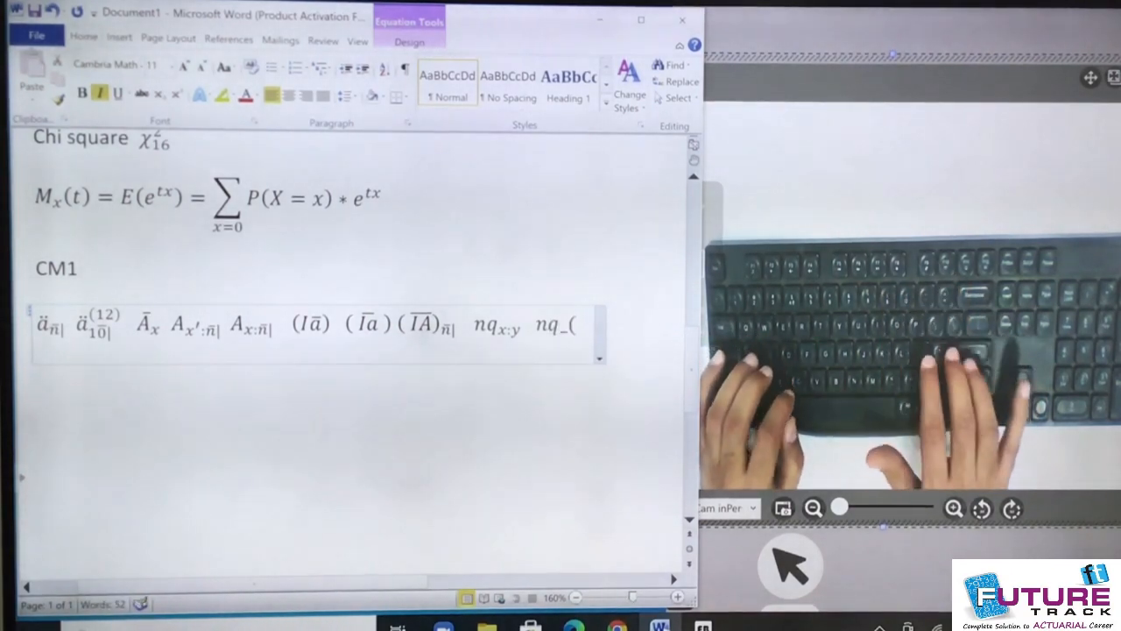
{"action": "key", "text": "BackSpace"}
{"action": "type", "text": "nq"}
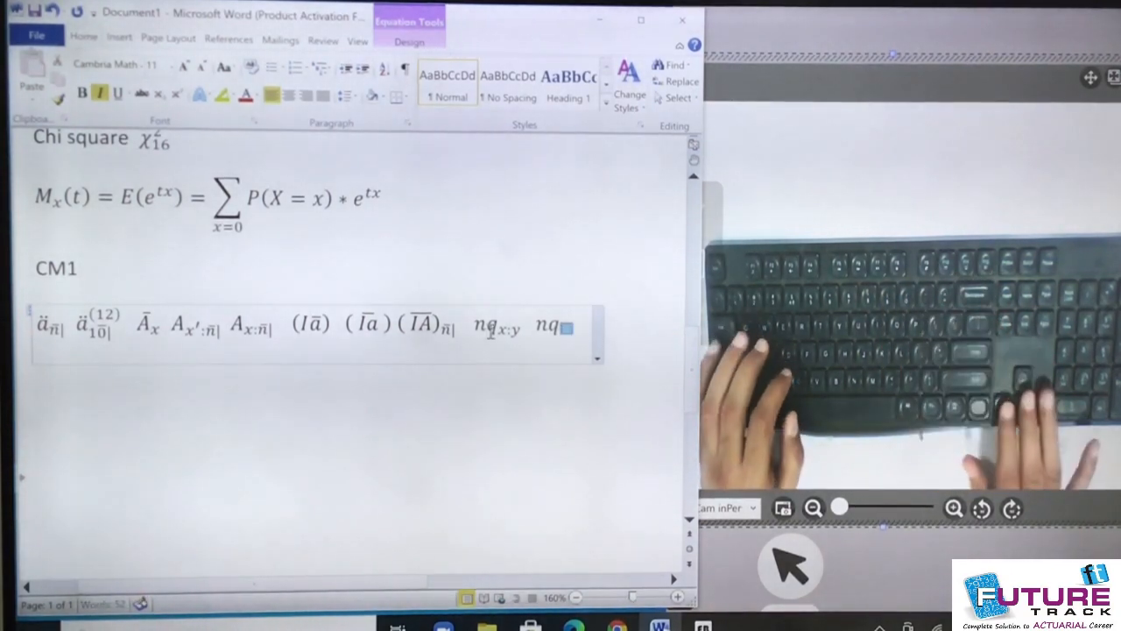
{"action": "type", "text": "x':y"}
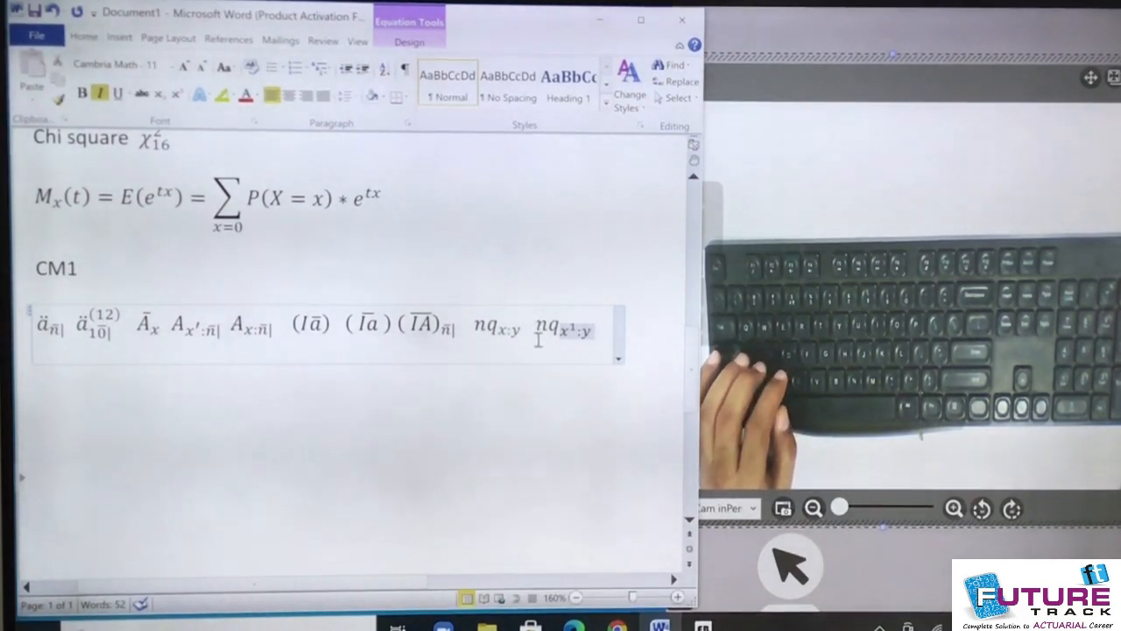
{"action": "scroll", "coordinate": [538, 340], "scroll_direction": "up", "scroll_amount": 3}
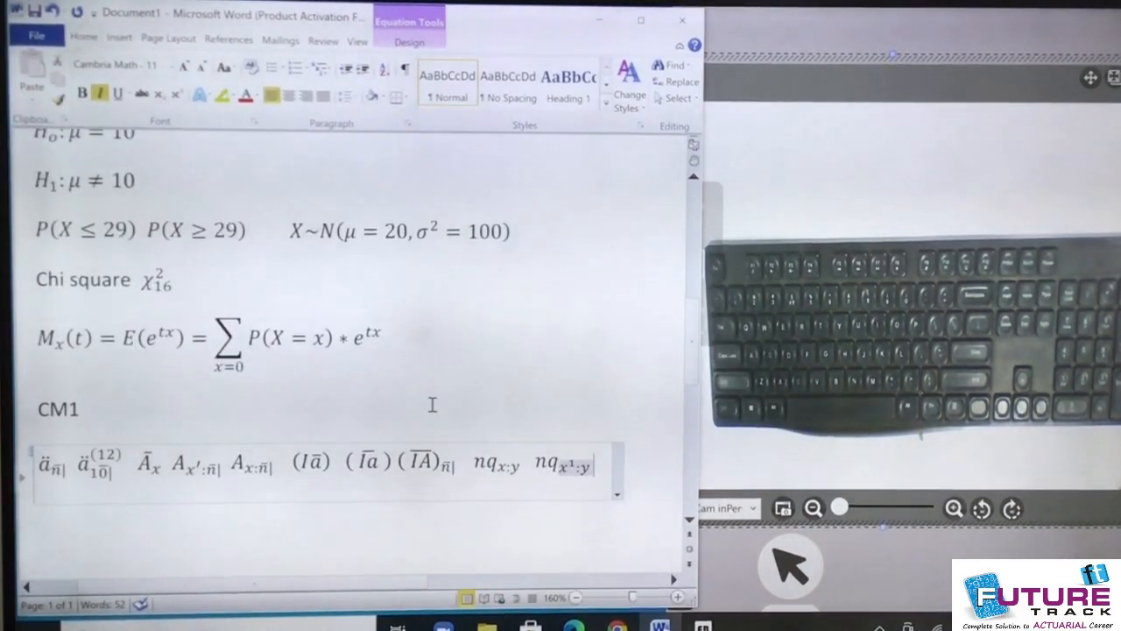